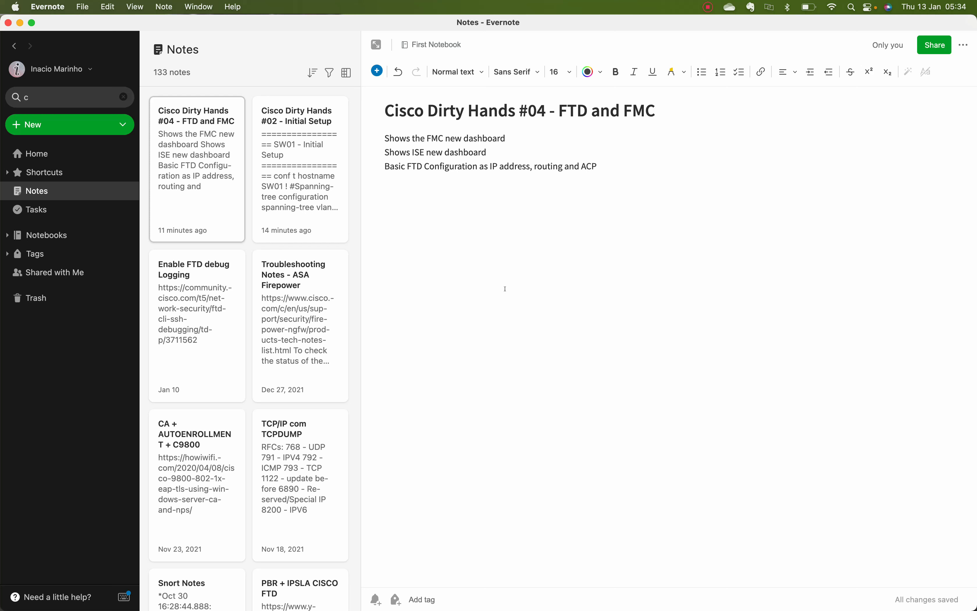
# Switch desktop spaces from the Evernote FTD/FMC note to the EVE 'Initial Setup' lab topology.
pyautogui.hotkey('ctrl', 'Left')
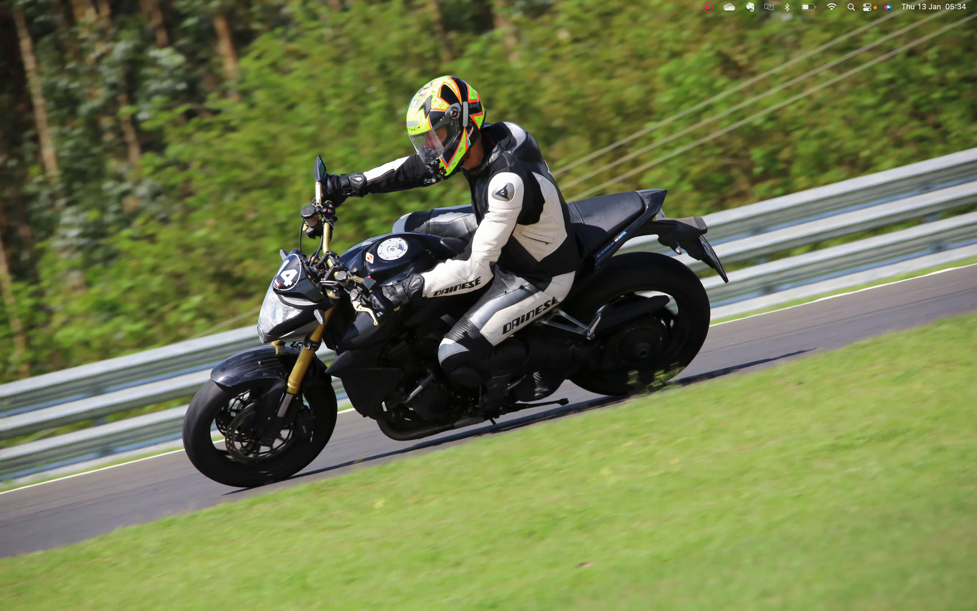
pyautogui.hotkey('ctrl', 'Left')
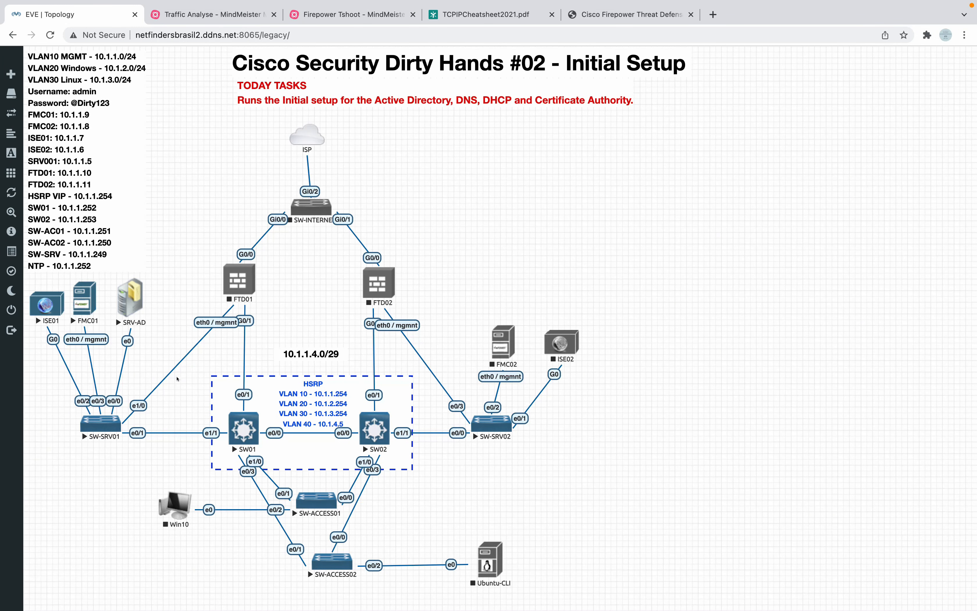
# Download and save the SRV-AD node's remote desktop connection file, then return to the topology.
pyautogui.click(130, 301)
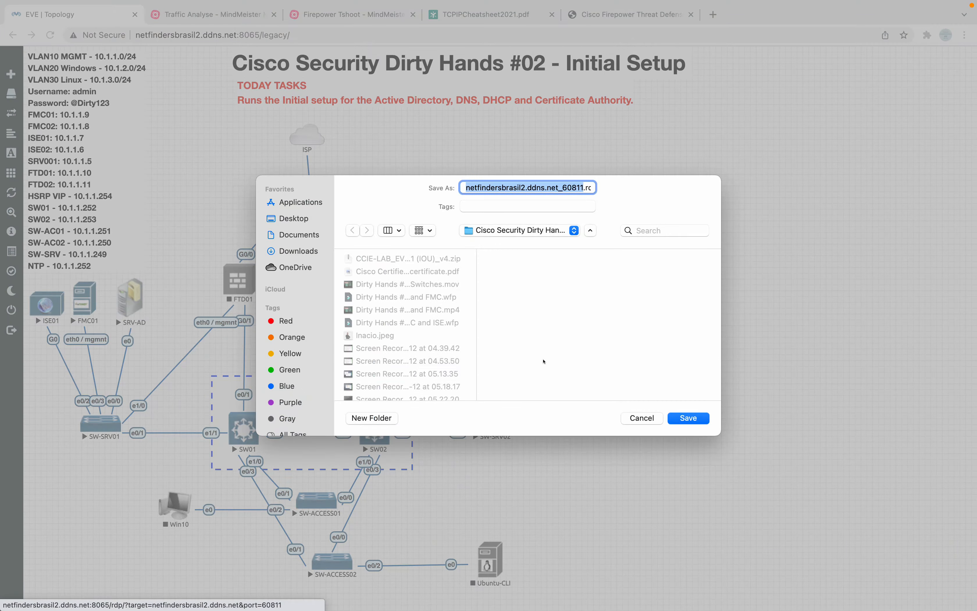
pyautogui.click(688, 418)
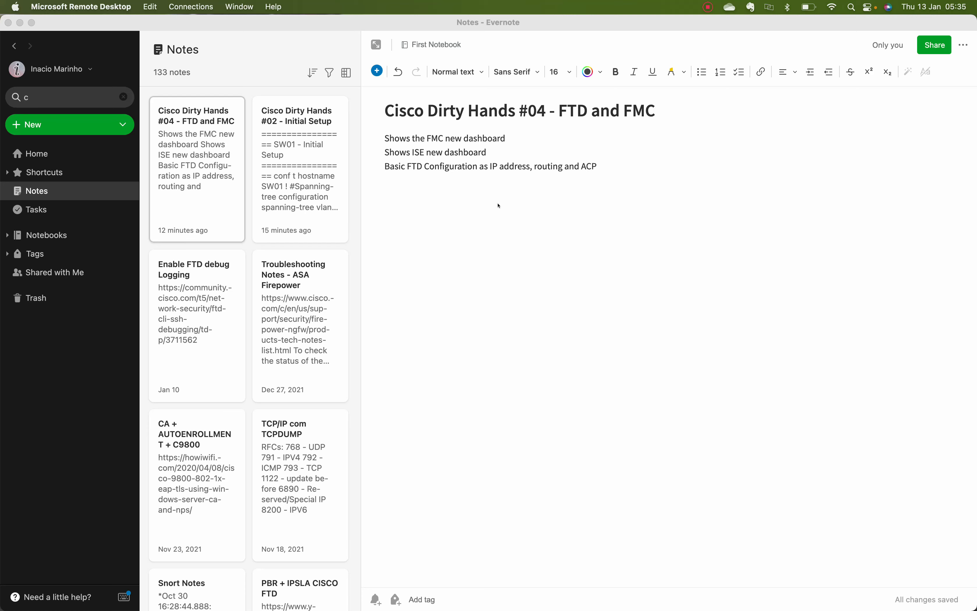
pyautogui.hotkey('ctrl', 'Left')
pyautogui.hotkey('ctrl', 'Left')
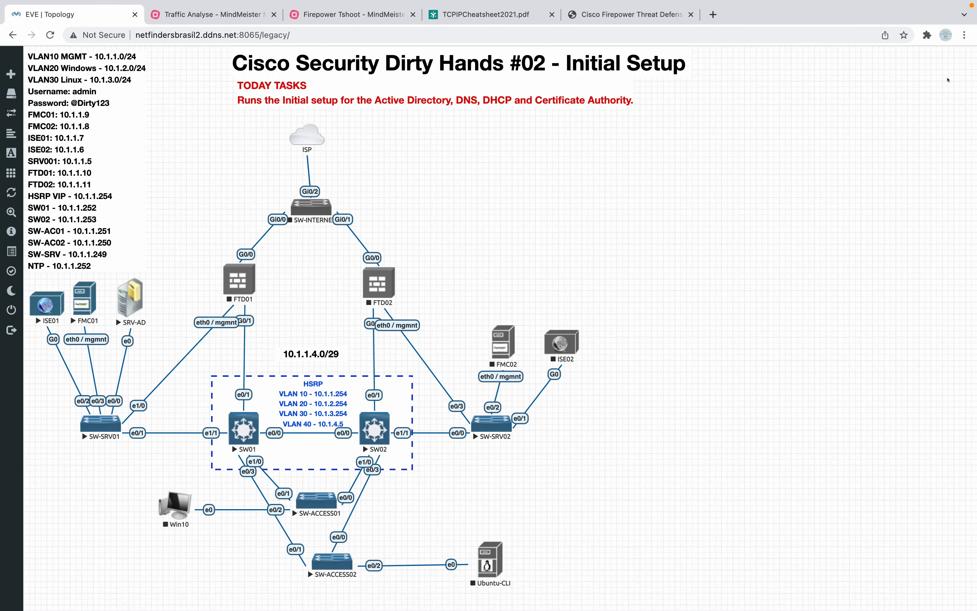
# Try opening the downloaded SRV-AD .rdp file from Chrome's Downloads list.
pyautogui.click(963, 35)
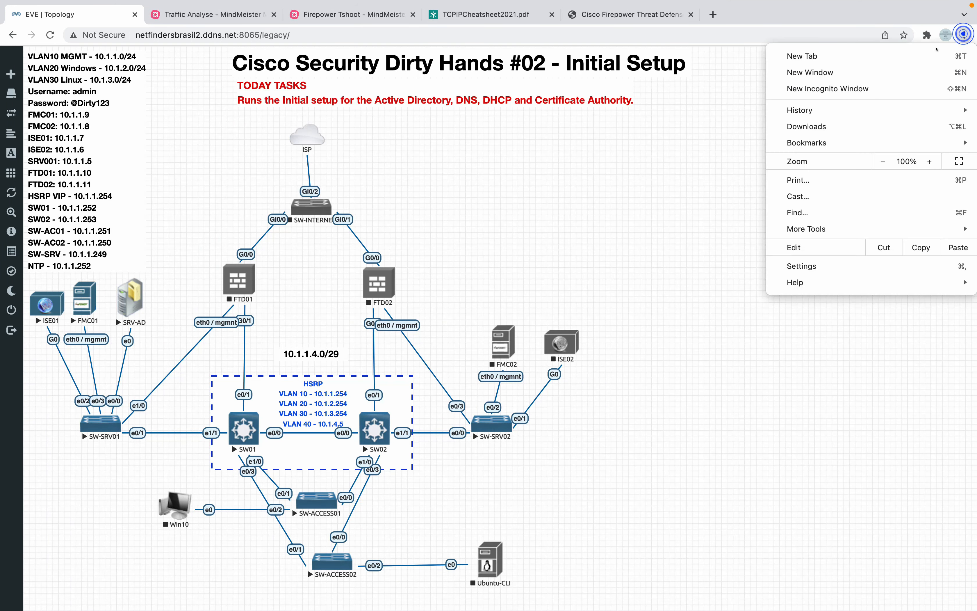
pyautogui.click(825, 127)
pyautogui.click(398, 129)
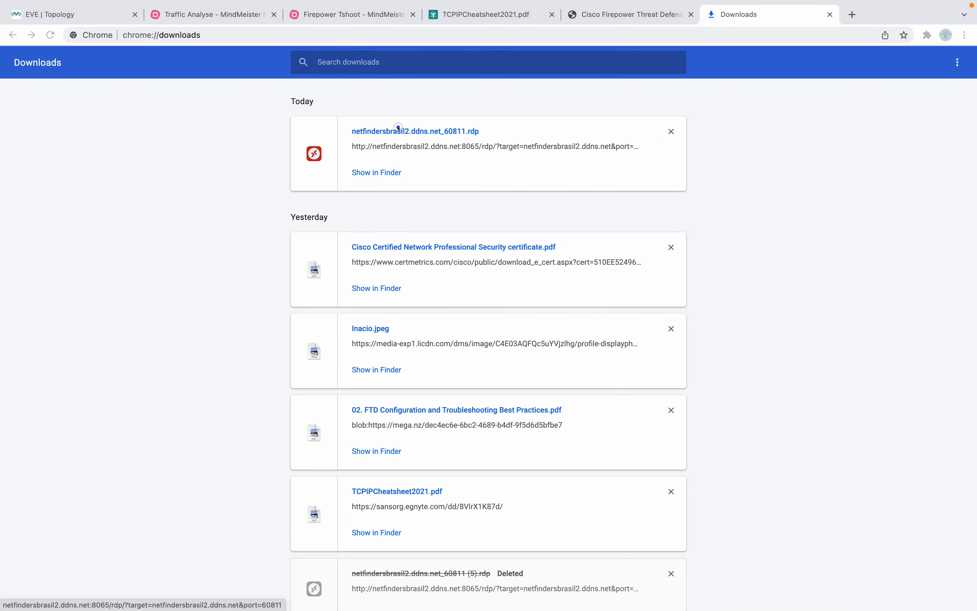
pyautogui.click(409, 130)
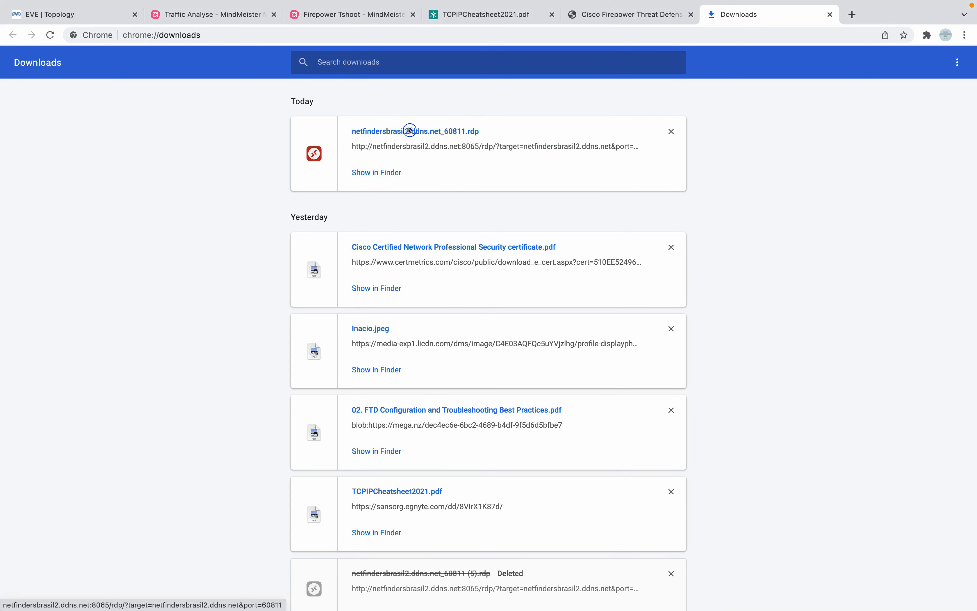
pyautogui.click(381, 133)
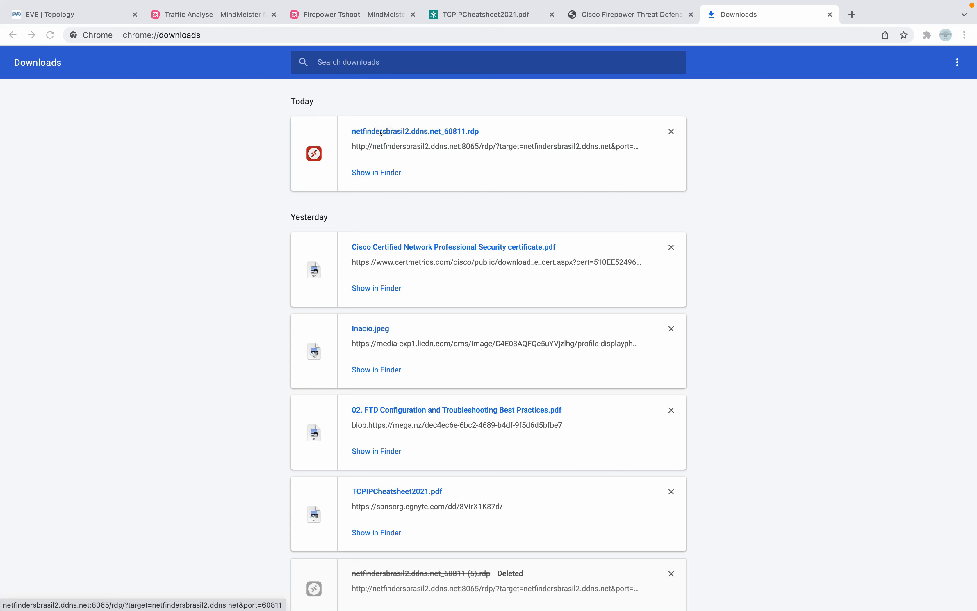
# Quit the Microsoft Remote Desktop app from its Dock menu.
pyautogui.press('super+1')
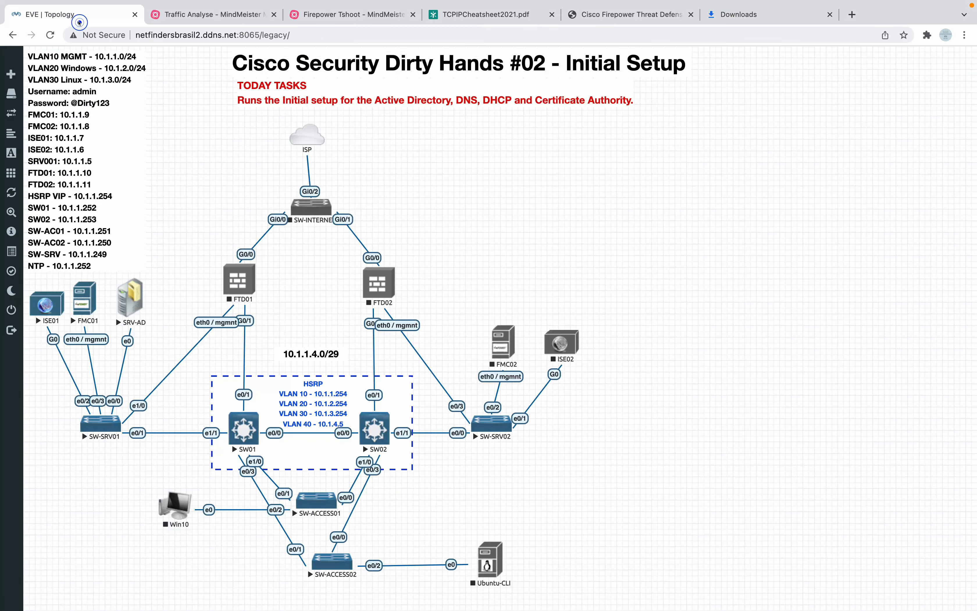
pyautogui.hotkey('ctrl', 'Right')
pyautogui.moveTo(439, 609)
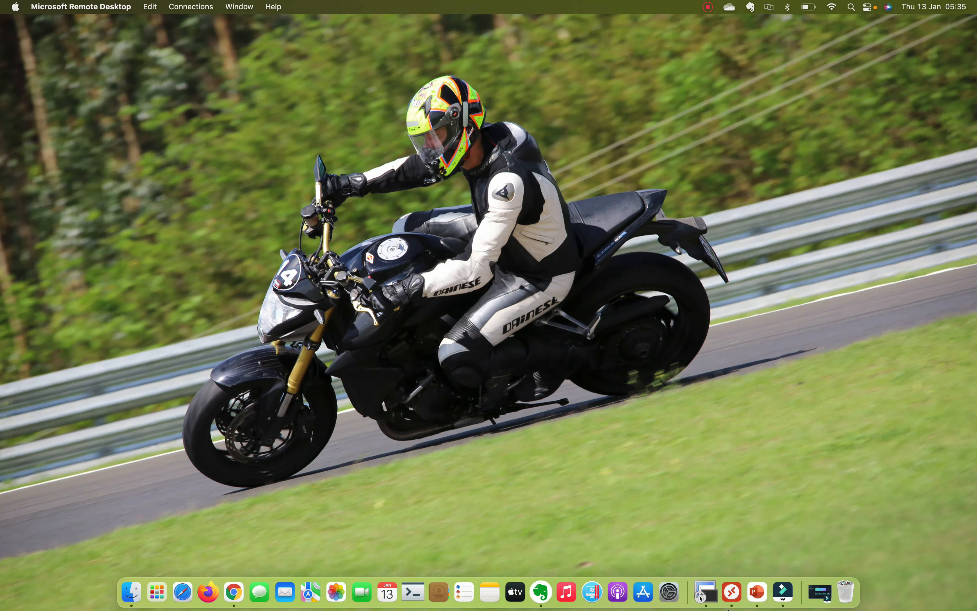
pyautogui.click(733, 591)
pyautogui.rightClick(733, 592)
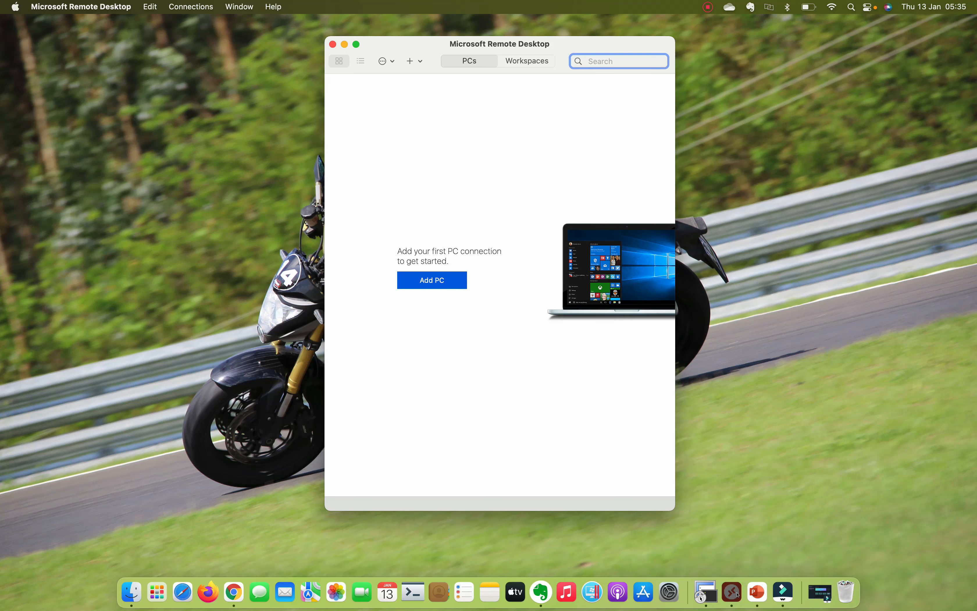
pyautogui.click(729, 560)
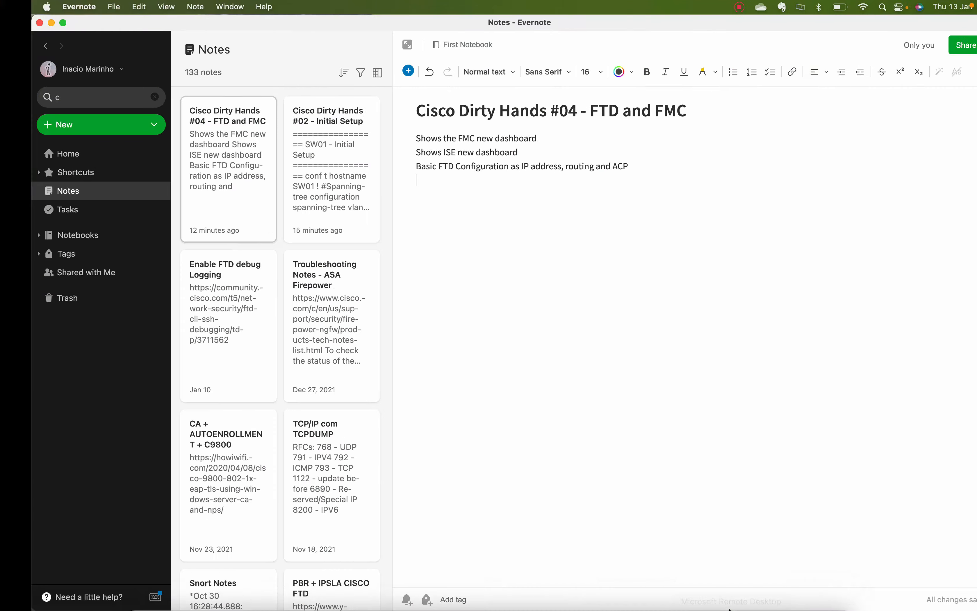
# Reopen the SRV-AD .rdp file from Chrome's Downloads so Remote Desktop launches it.
pyautogui.hotkey('ctrl', 'Left')
pyautogui.hotkey('ctrl', 'Left')
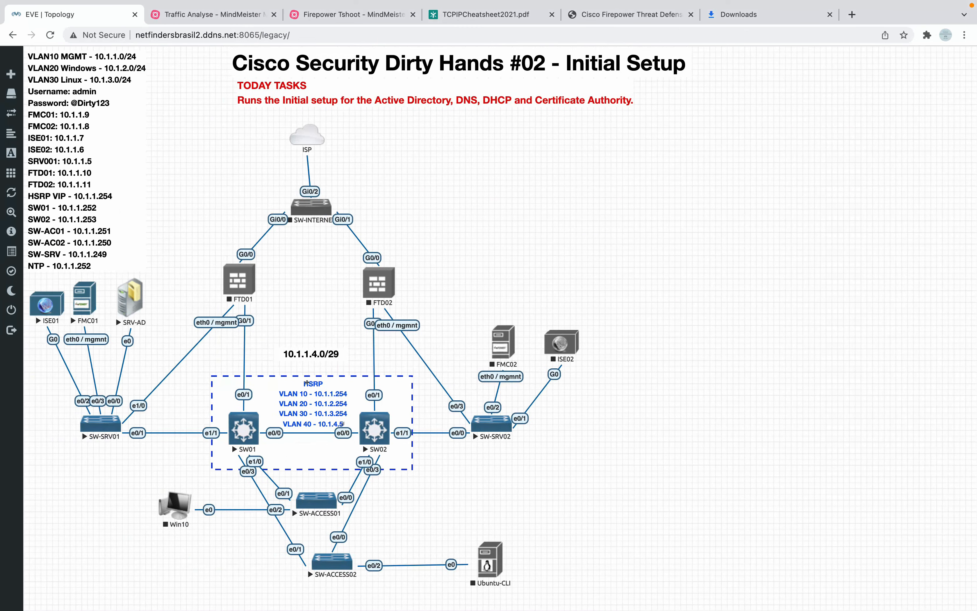
pyautogui.click(964, 34)
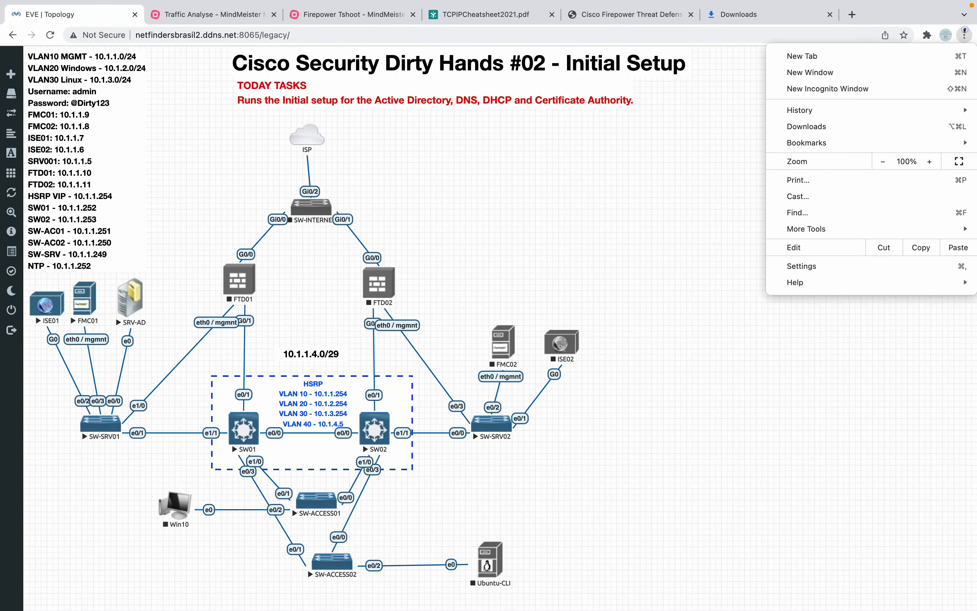
pyautogui.click(832, 125)
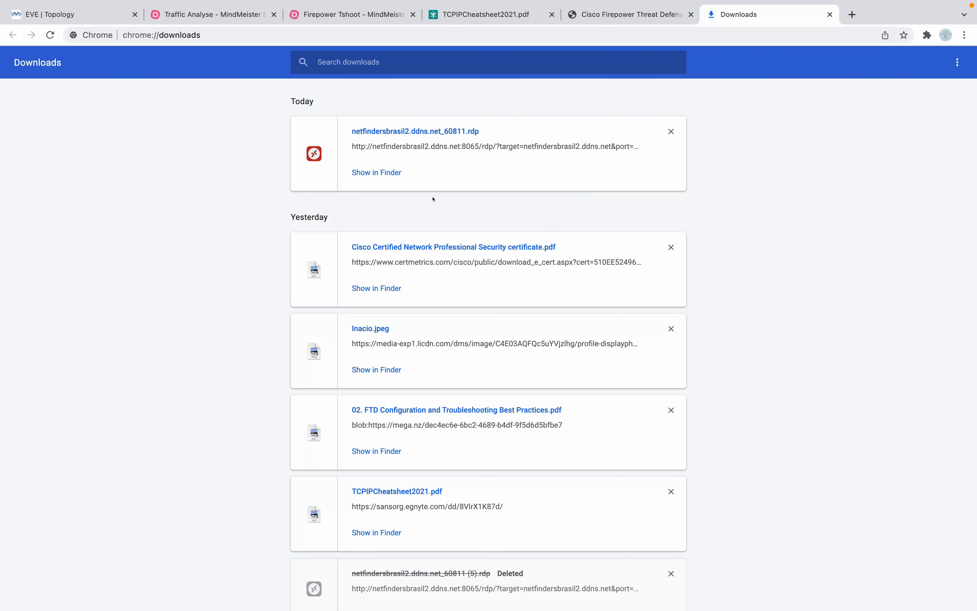
pyautogui.click(376, 131)
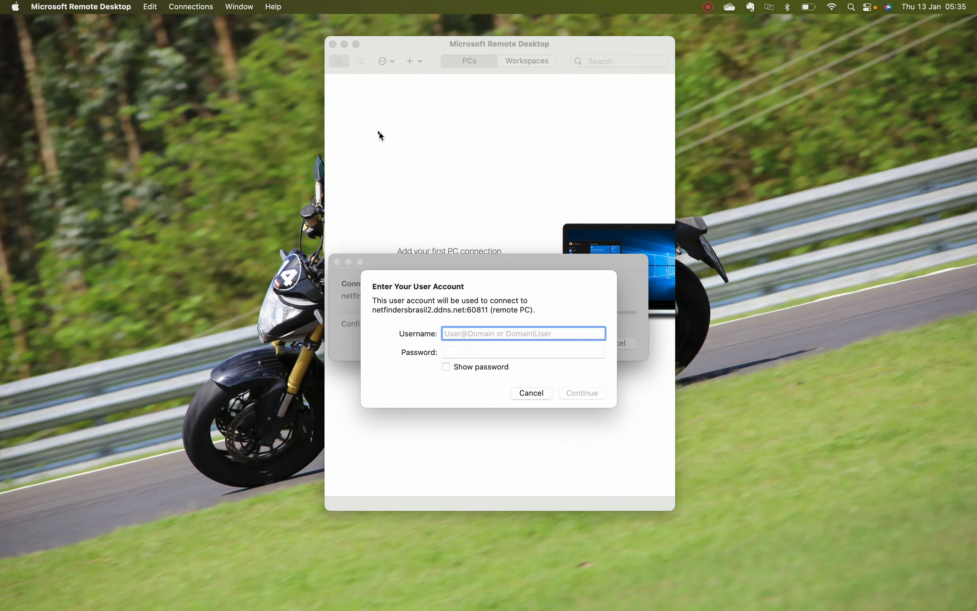
# Sign in to netfindersbrasil2.ddns.net:60811 with the remote user's username and password, accepting the certificate.
pyautogui.write('adminsitrator')
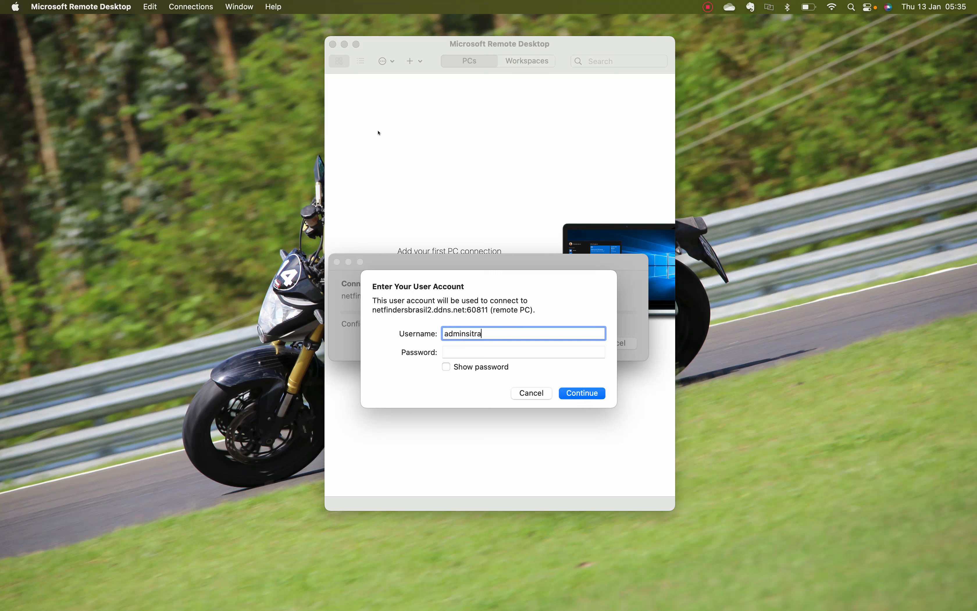
pyautogui.press('BackSpace')
pyautogui.press('BackSpace')
pyautogui.press('BackSpace')
pyautogui.press('BackSpace')
pyautogui.press('BackSpace')
pyautogui.press('BackSpace')
pyautogui.press('BackSpace')
pyautogui.press('BackSpace')
pyautogui.press('BackSpace')
pyautogui.press('BackSpace')
pyautogui.press('BackSpace')
pyautogui.press('BackSpace')
pyautogui.press('BackSpace')
pyautogui.press('Tab')
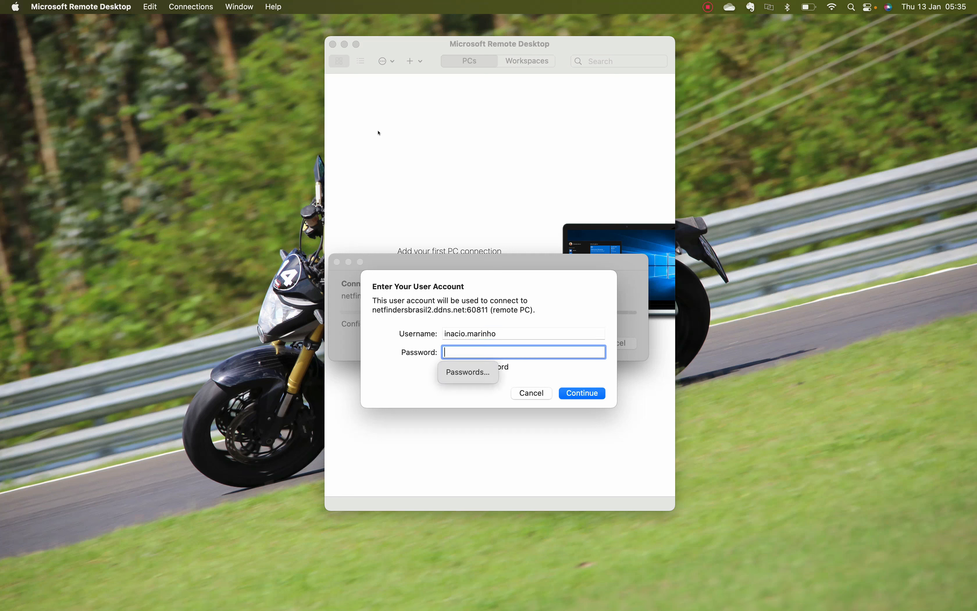
pyautogui.write('•••••••••')
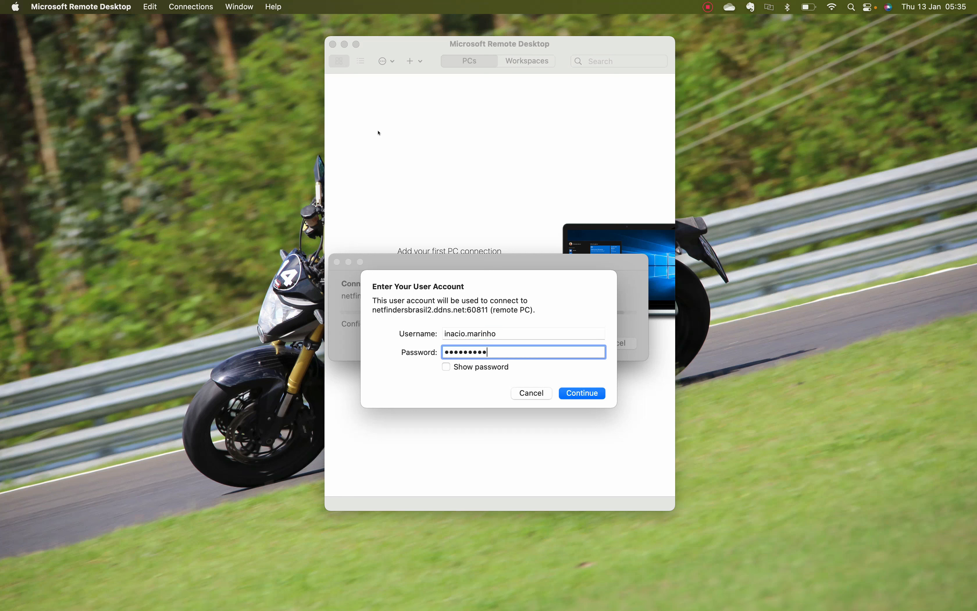
pyautogui.press('Return')
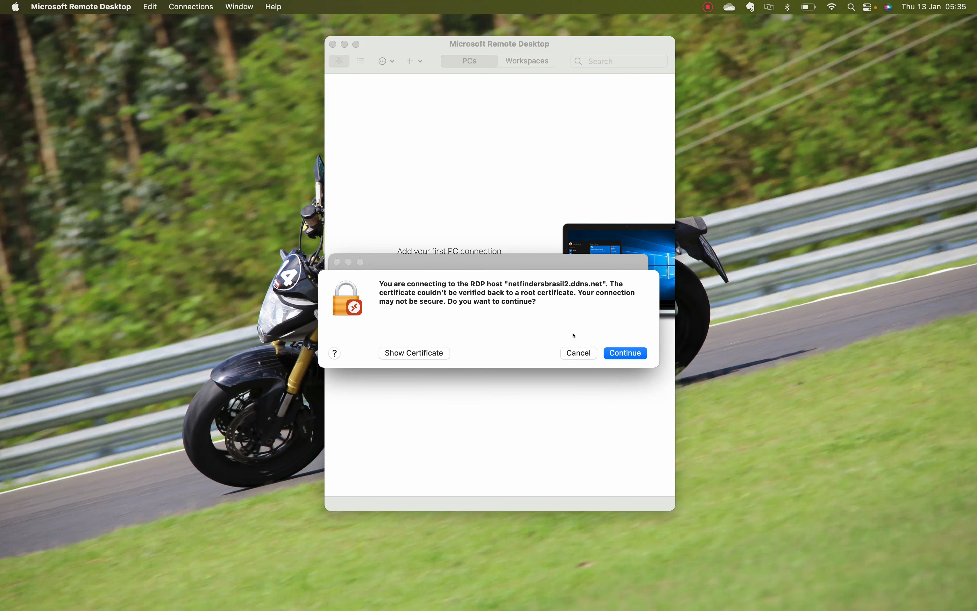
pyautogui.click(632, 354)
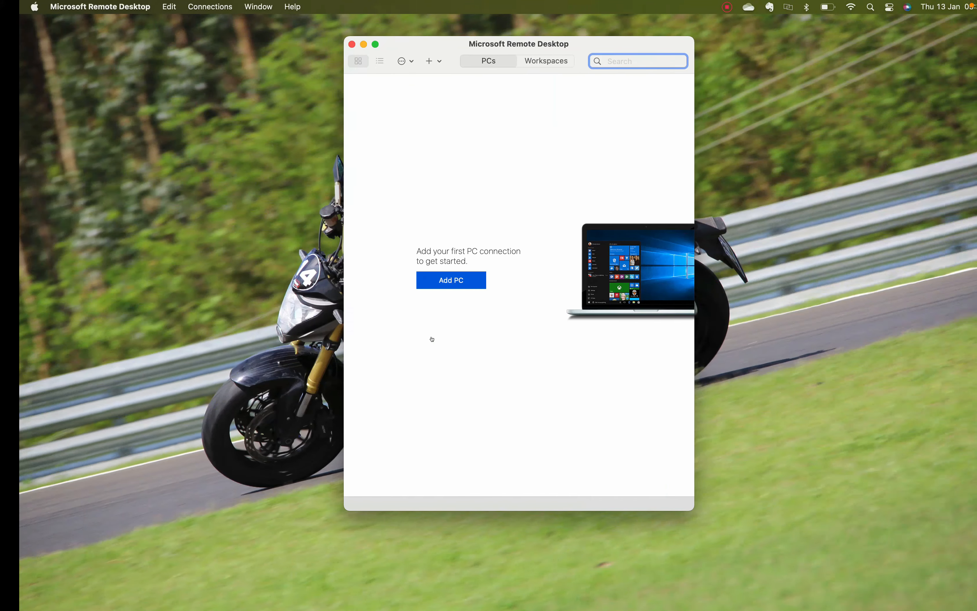
# Move the remote session's space next to Chrome in Mission Control and return to the downloads page.
pyautogui.hotkey('ctrl', 'Right')
pyautogui.hotkey('ctrl', 'Up')
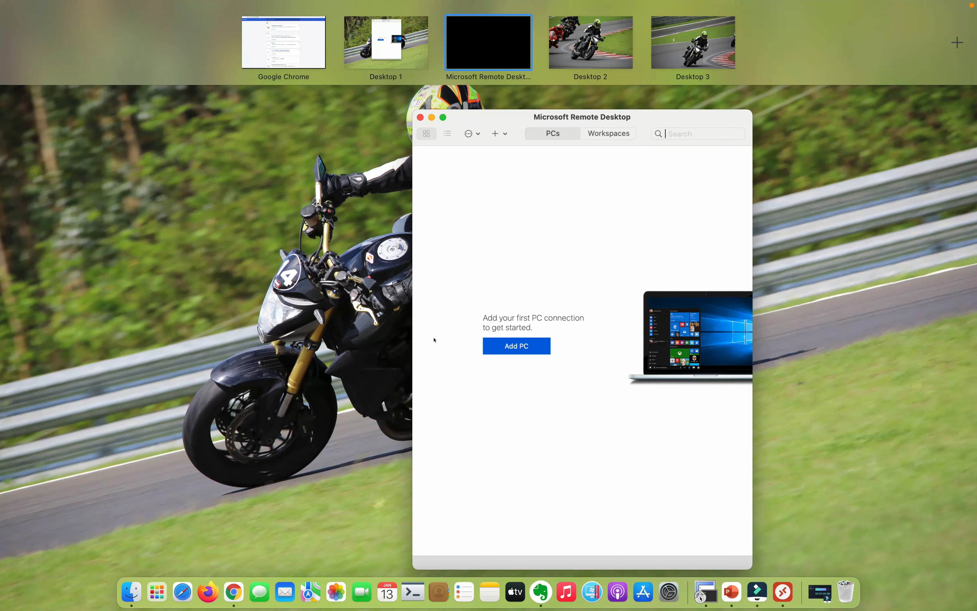
pyautogui.moveTo(474, 65); pyautogui.dragTo(380, 52)
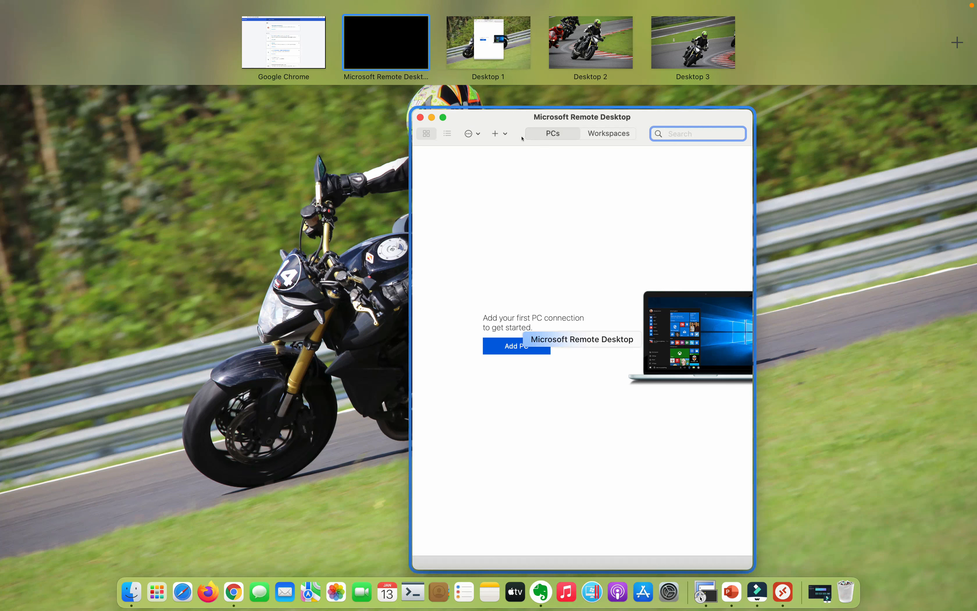
pyautogui.click(429, 125)
pyautogui.hotkey('ctrl', 'Left')
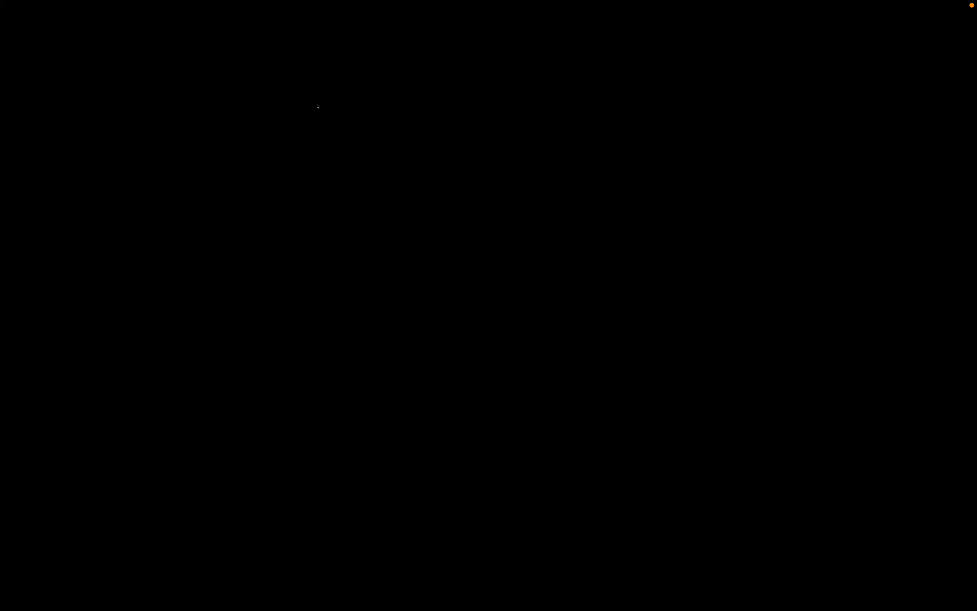
pyautogui.hotkey('ctrl', 'Left')
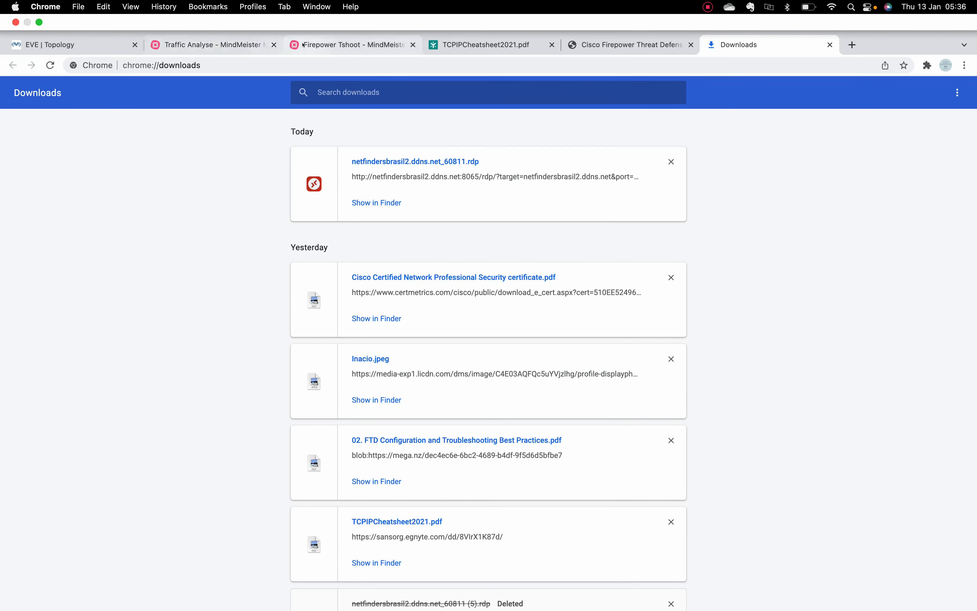
# Scroll through the Firepower Tshoot mind map, then go back to the EVE | Topology tab.
pyautogui.click(303, 44)
pyautogui.scroll(3, 203, 271)
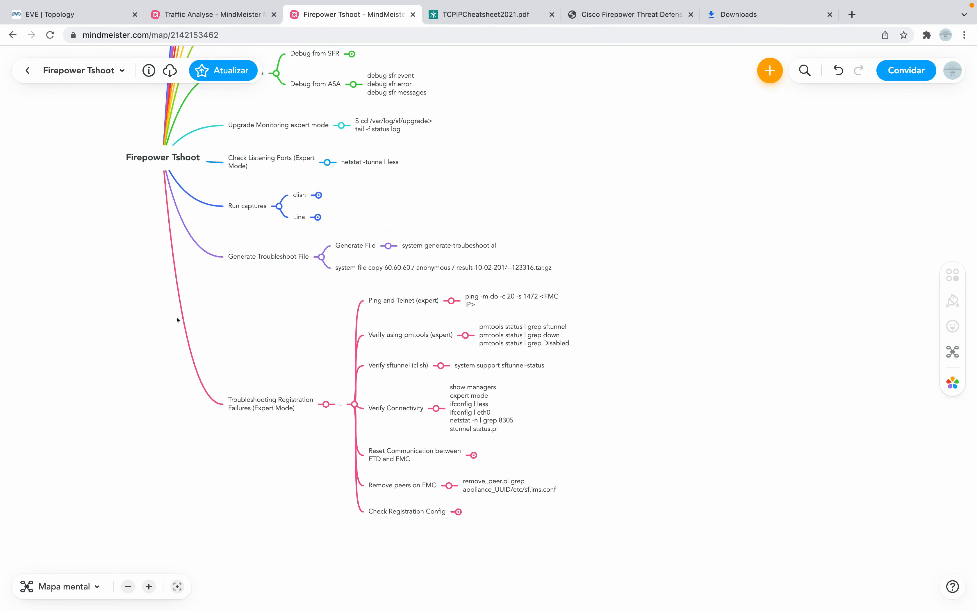
pyautogui.scroll(5, 177, 320)
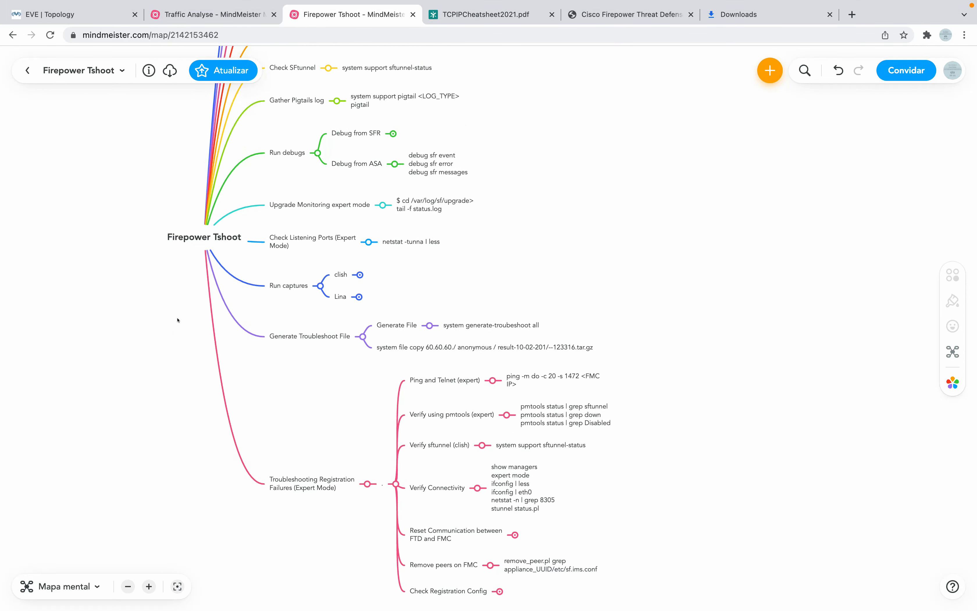
pyautogui.scroll(10, 178, 320)
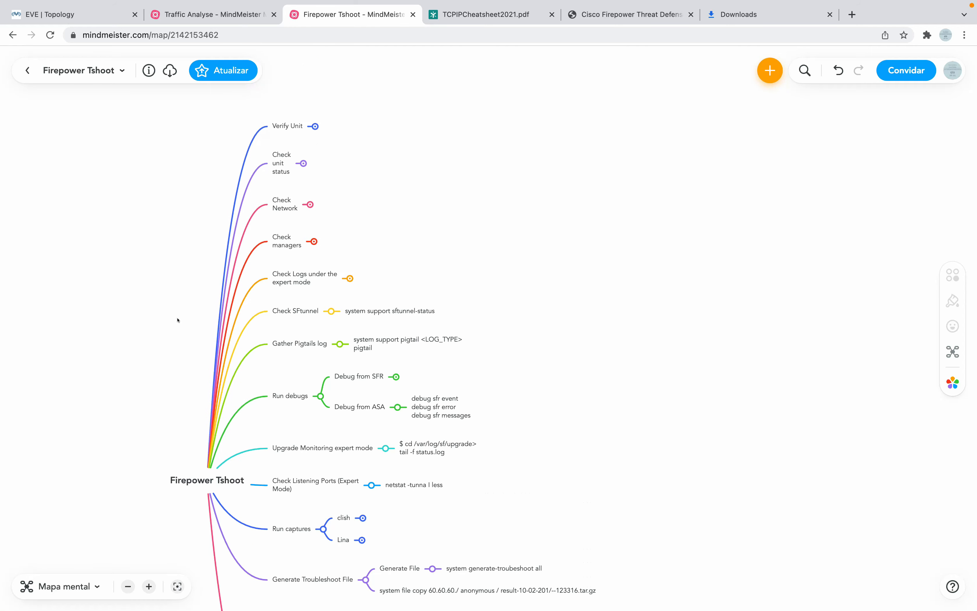
pyautogui.click(73, 17)
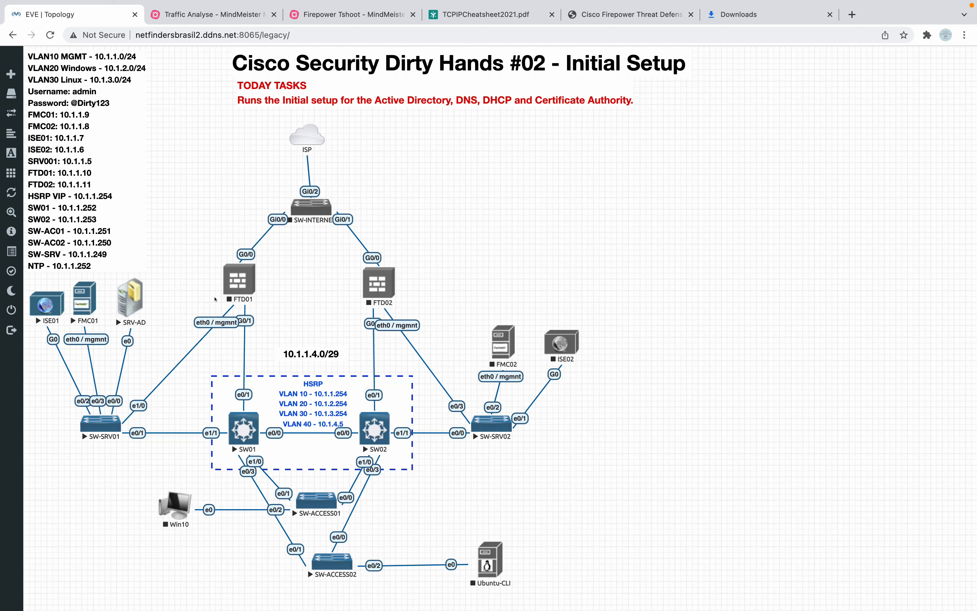
# Start the FTD01 firewall node, then switch to the SRV-AD session's Server Manager dashboard.
pyautogui.rightClick(239, 287)
pyautogui.click(264, 307)
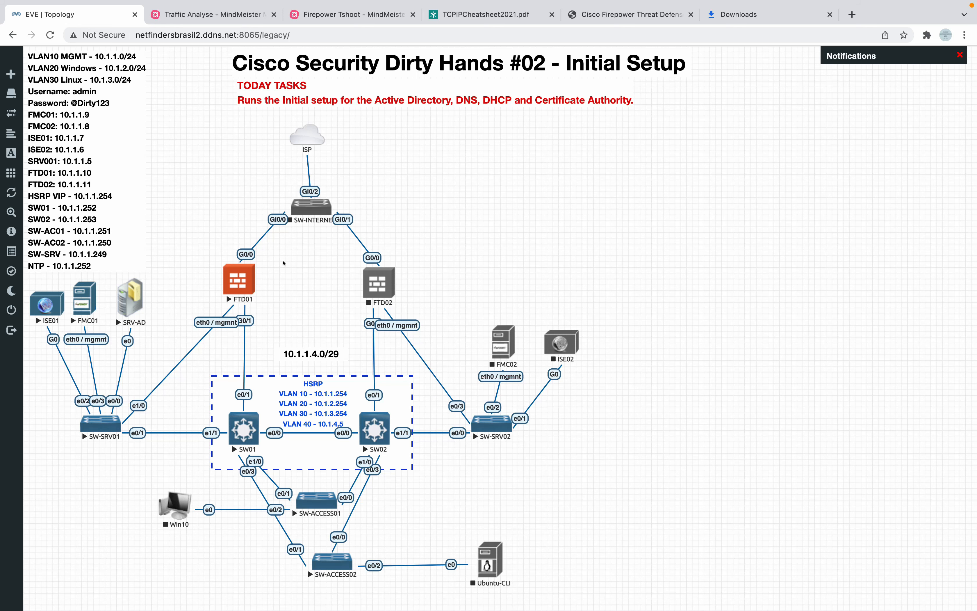
pyautogui.hotkey('ctrl', 'Right')
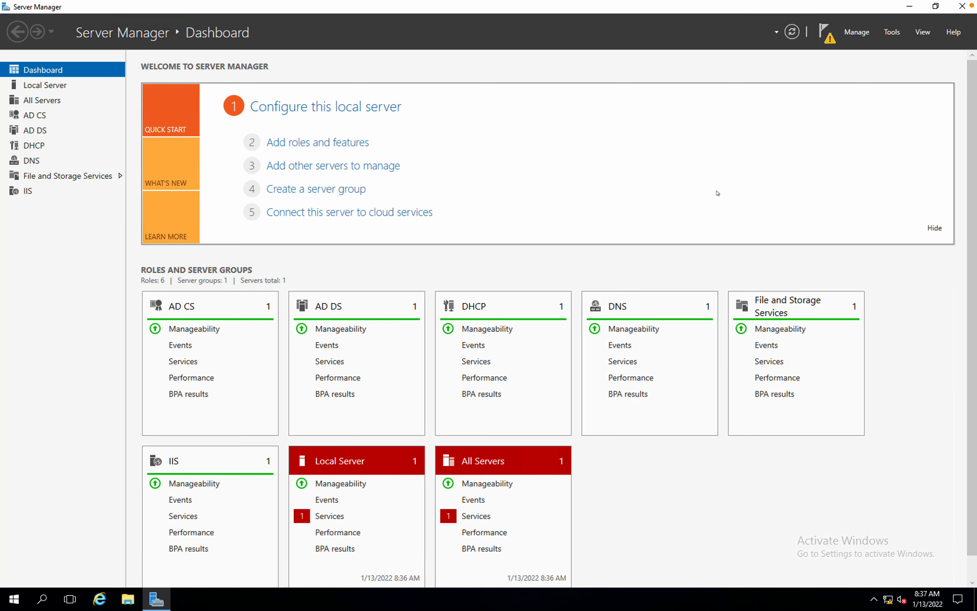
# Minimise Server Manager in the SRV-AD session to reveal the Windows desktop.
pyautogui.hotkey('ctrl', 'Left')
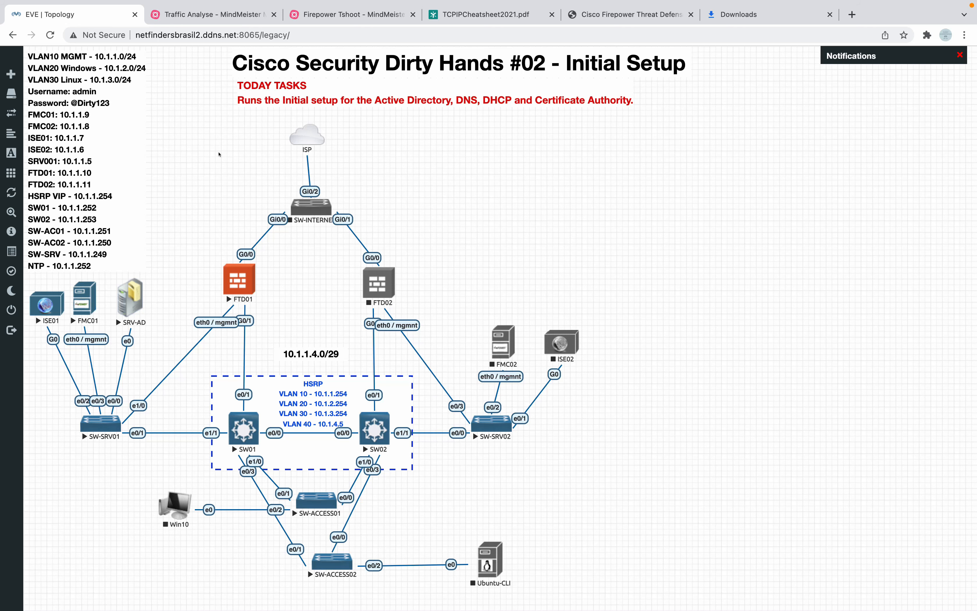
pyautogui.hotkey('ctrl', 'Right')
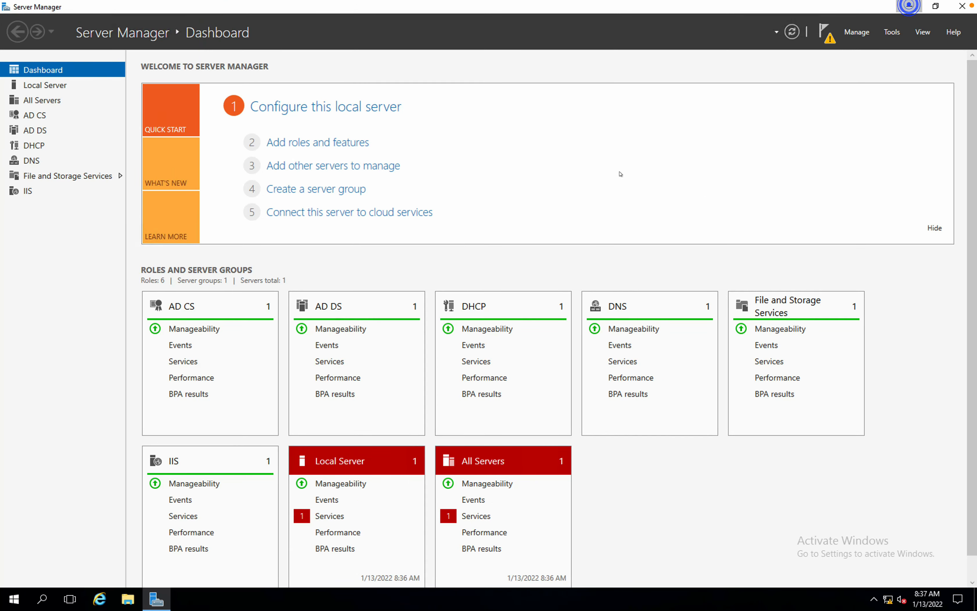
pyautogui.click(909, 6)
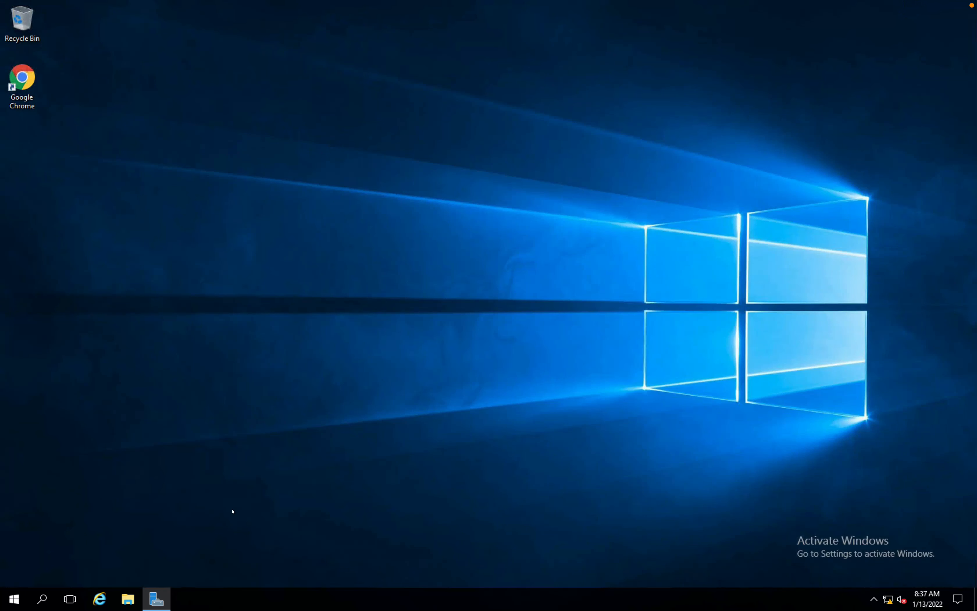
# Launch and maximise Chrome on the remote server and load the FMC at 10.1.1.9.
pyautogui.doubleClick(30, 96)
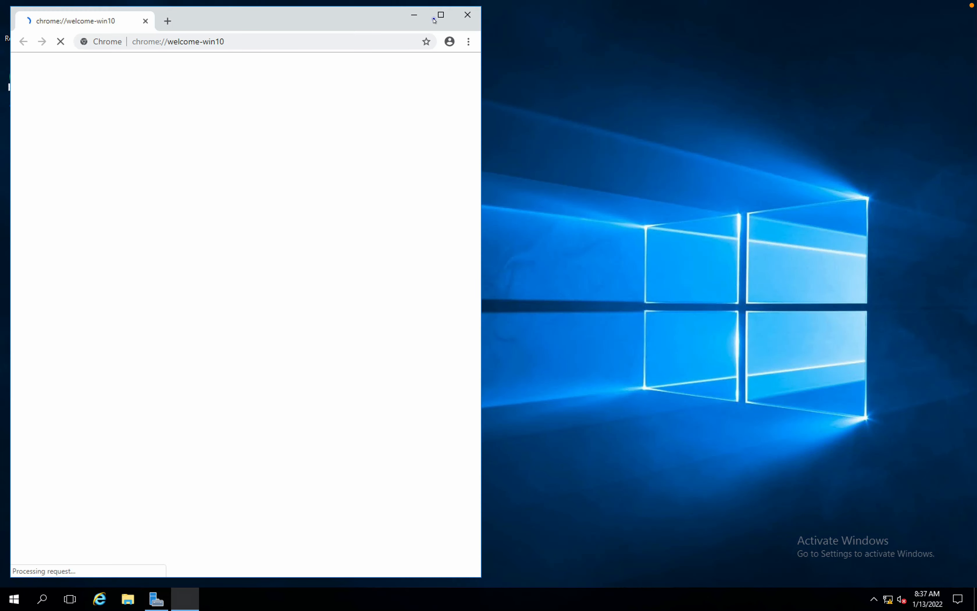
pyautogui.doubleClick(436, 18)
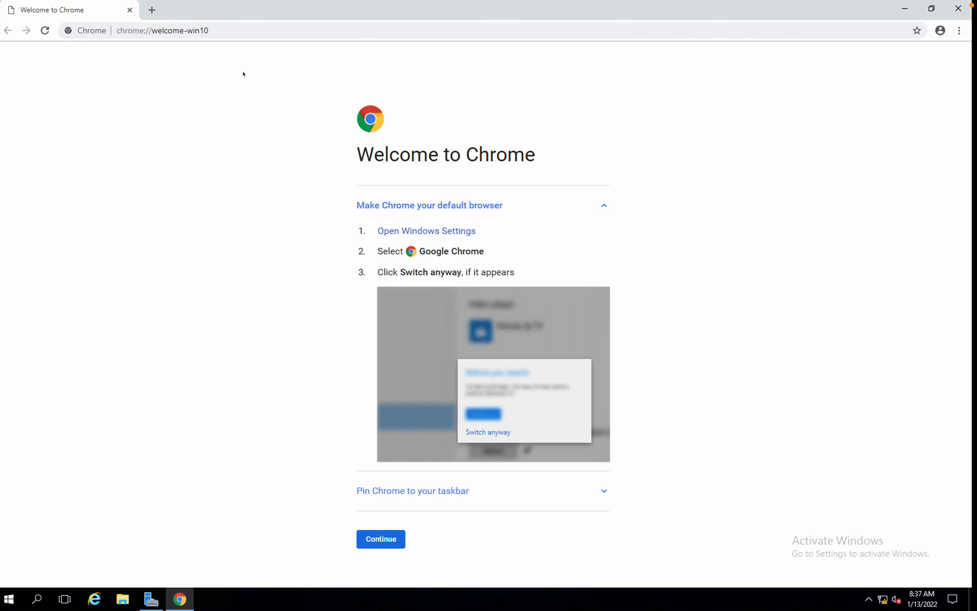
pyautogui.click(213, 31)
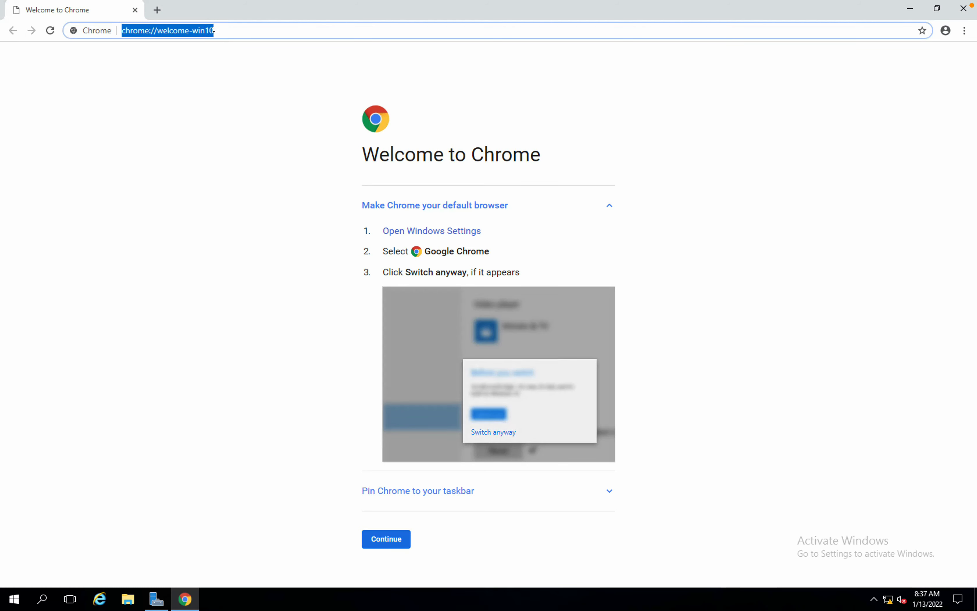
pyautogui.write('https')
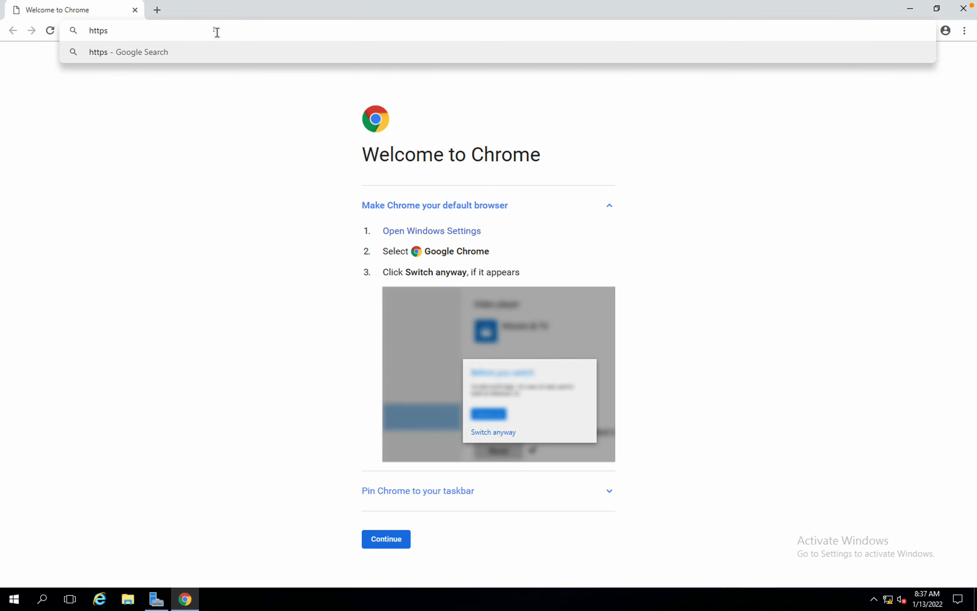
pyautogui.write('://10.1.1.')
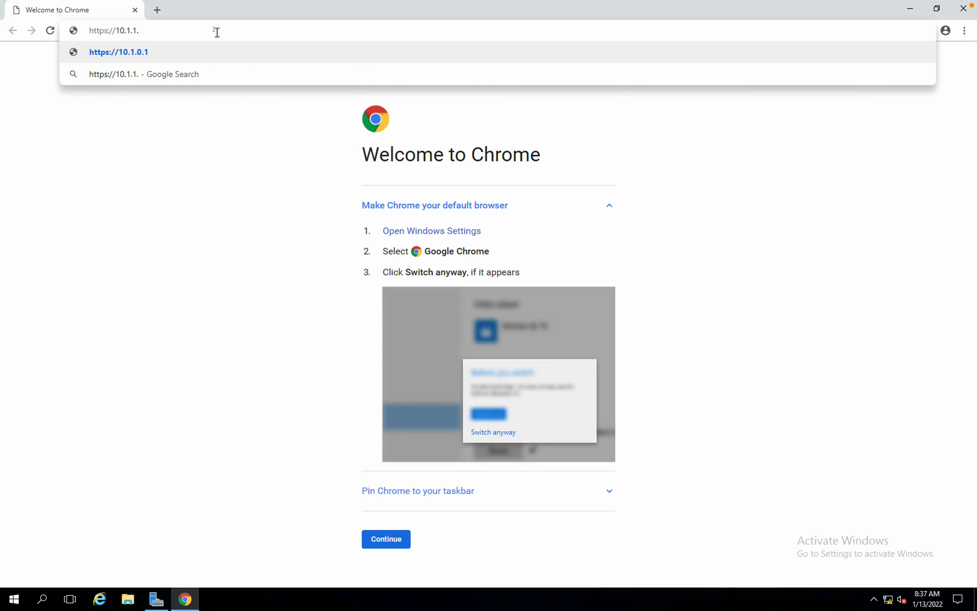
pyautogui.write('99')
pyautogui.press('BackSpace')
pyautogui.press('Return')
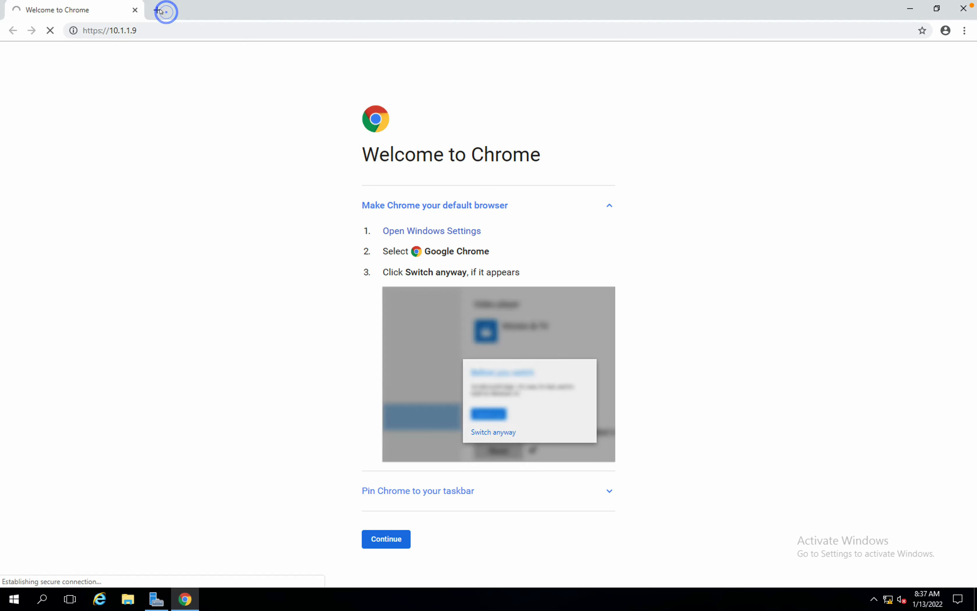
pyautogui.click(160, 11)
pyautogui.hotkey('ctrl', 'Left')
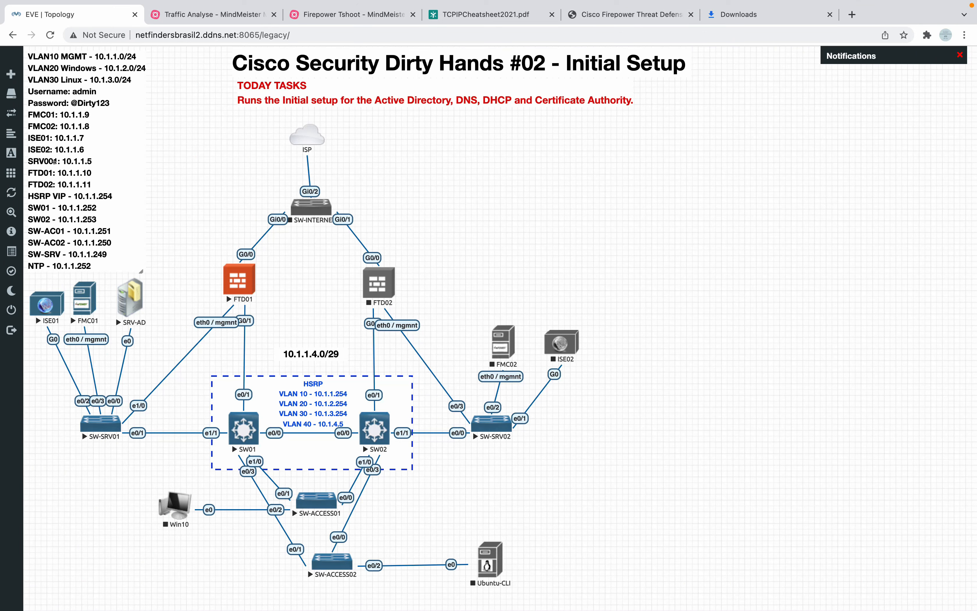
pyautogui.hotkey('ctrl', 'Right')
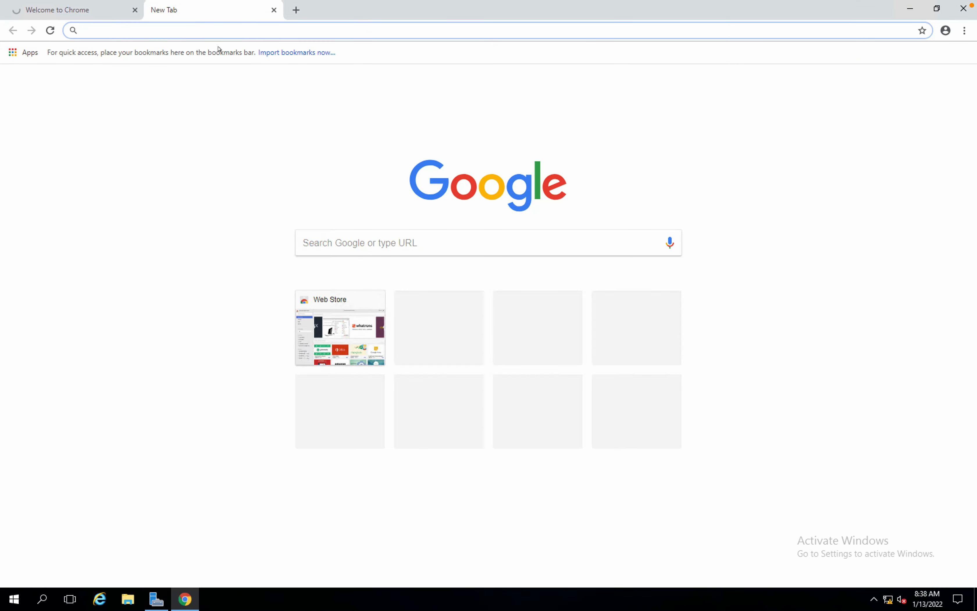
pyautogui.write('https:')
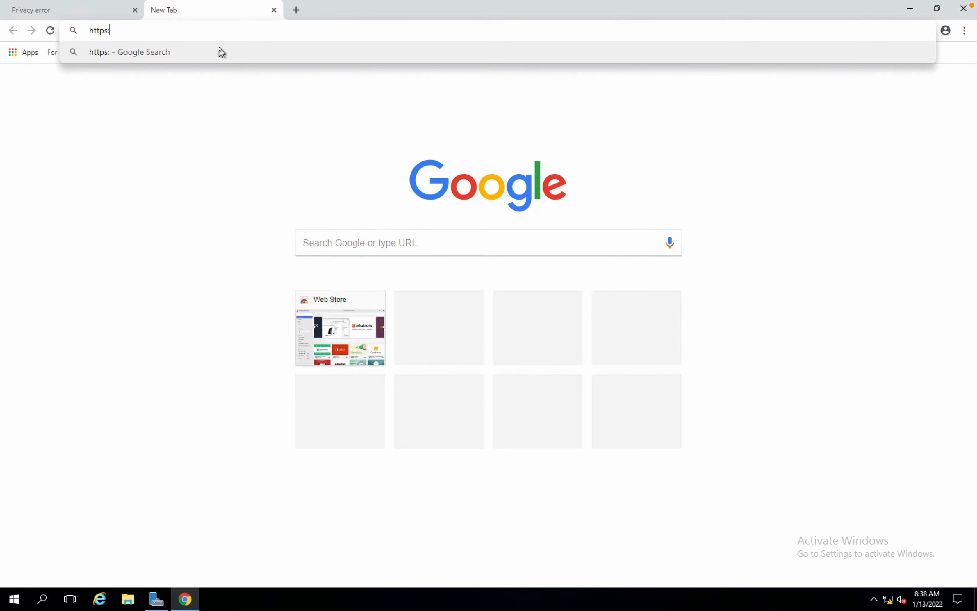
pyautogui.write('//10.1.1.17')
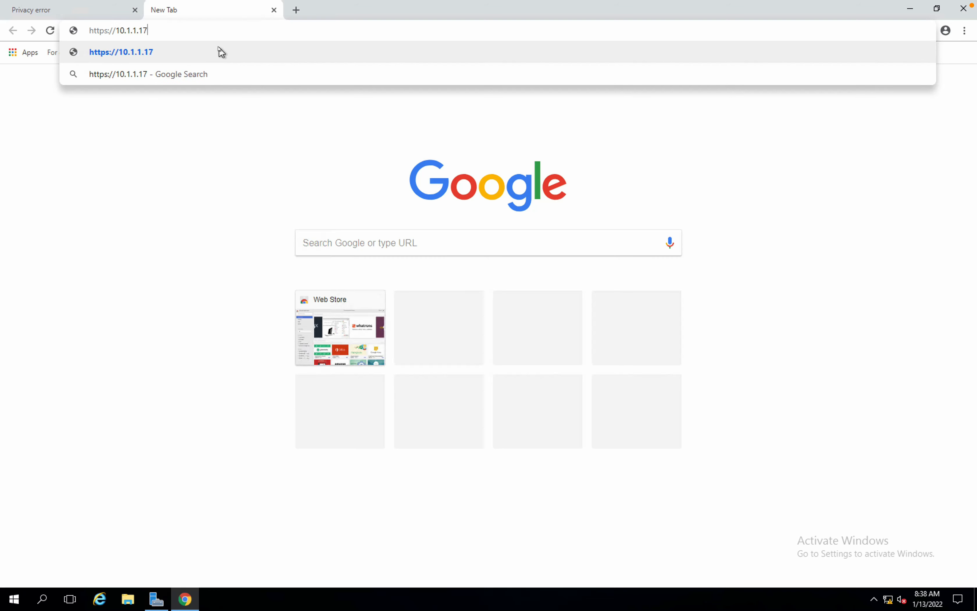
pyautogui.press('Return')
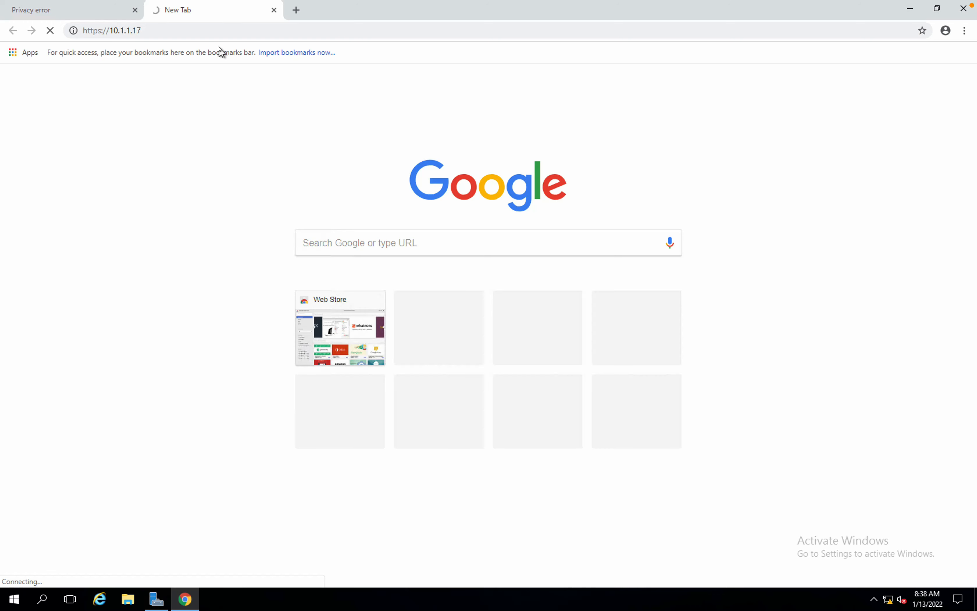
pyautogui.click(212, 28)
pyautogui.click(214, 29)
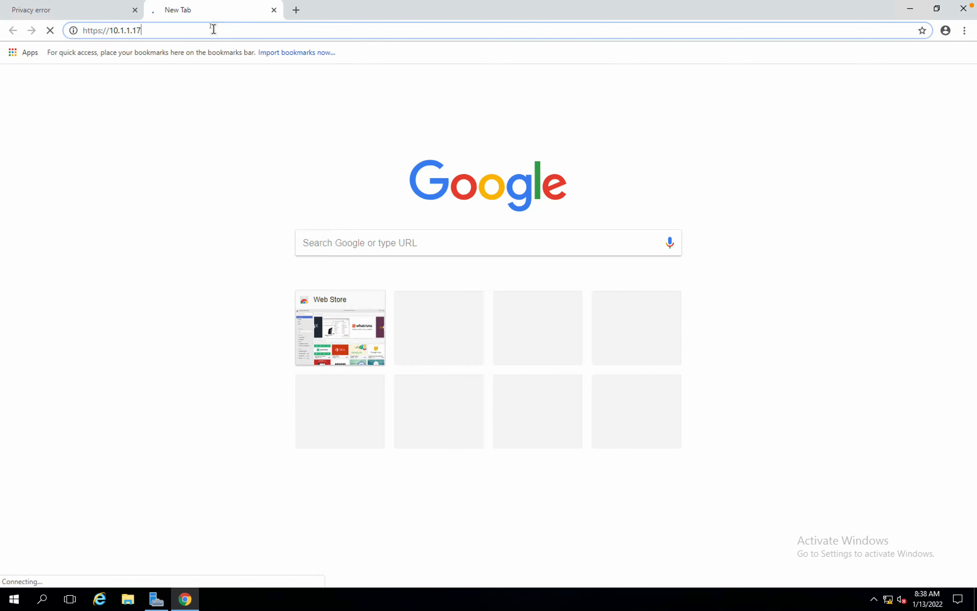
pyautogui.press('BackSpace')
pyautogui.press('BackSpace')
pyautogui.press('BackSpace')
pyautogui.write('.7')
pyautogui.press('Return')
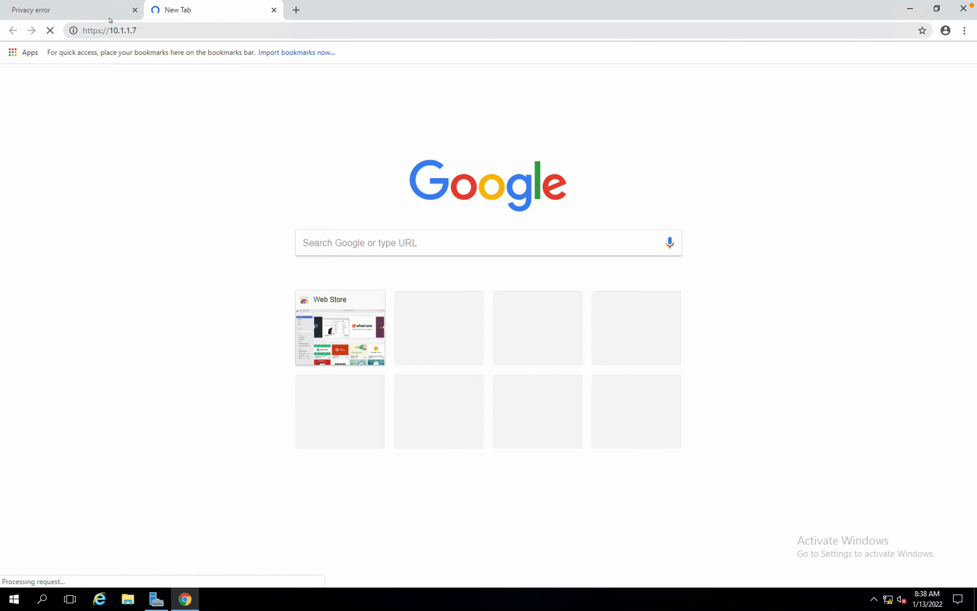
pyautogui.click(99, 13)
pyautogui.click(322, 303)
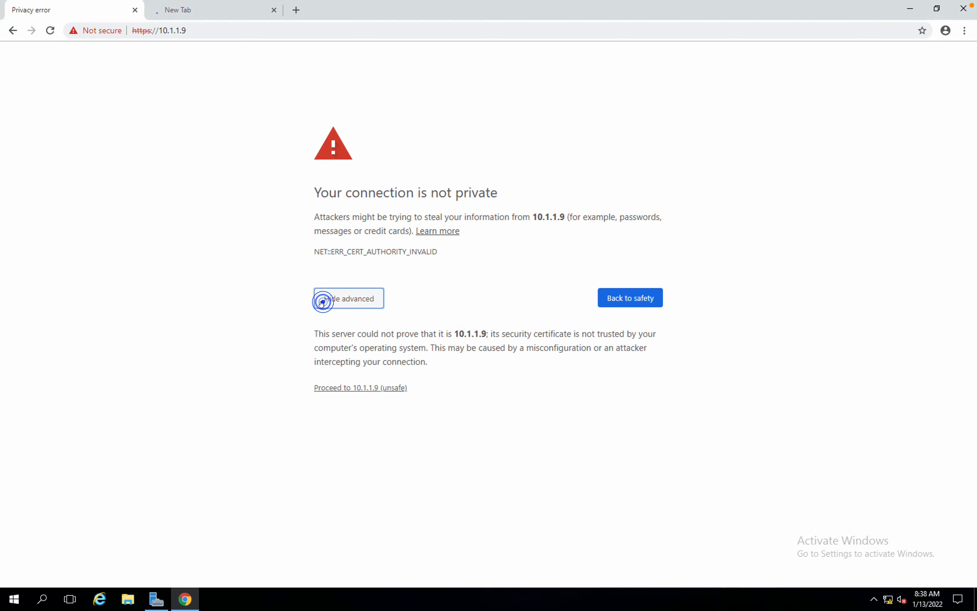
# Proceed to 10.1.1.9 (unsafe) and inspect the site's certificate and trust chain.
pyautogui.click(351, 390)
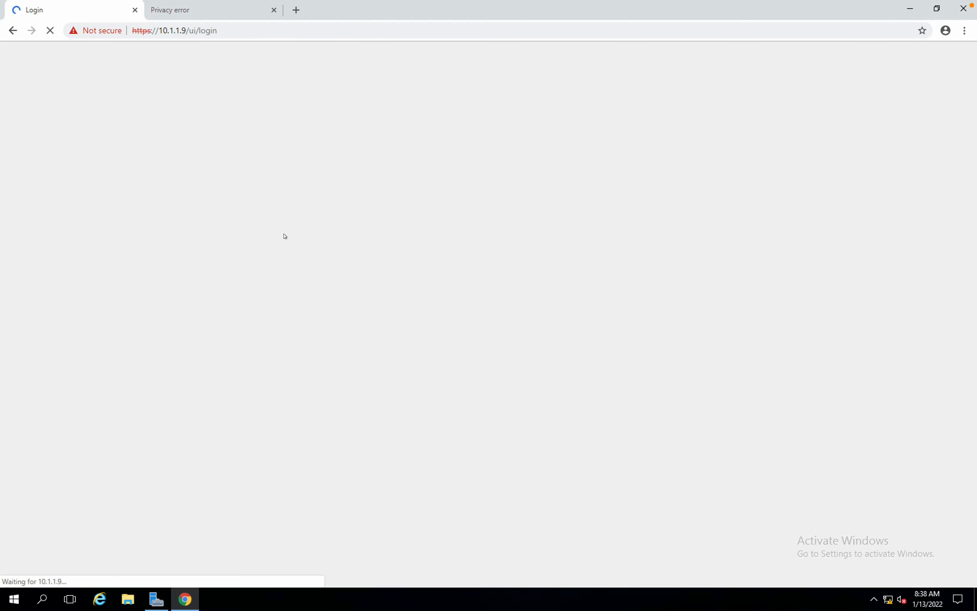
pyautogui.click(96, 31)
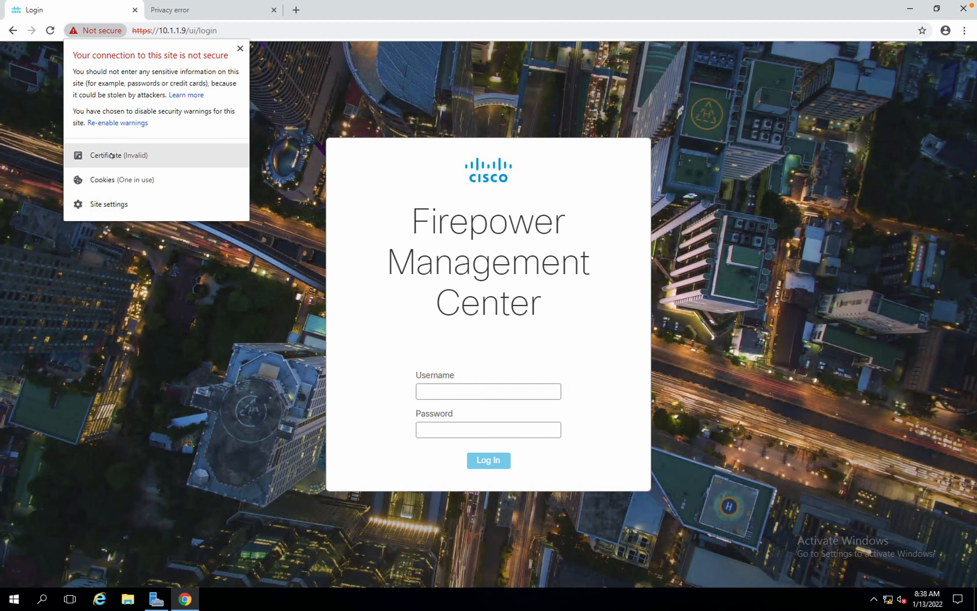
pyautogui.click(112, 155)
pyautogui.click(112, 156)
pyautogui.click(129, 157)
pyautogui.click(129, 158)
pyautogui.click(129, 159)
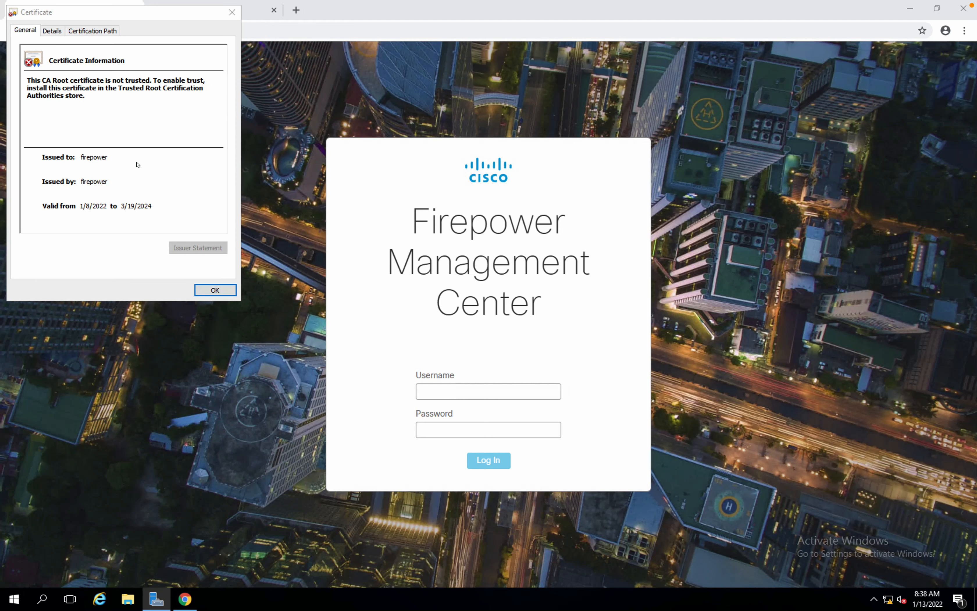
pyautogui.click(92, 30)
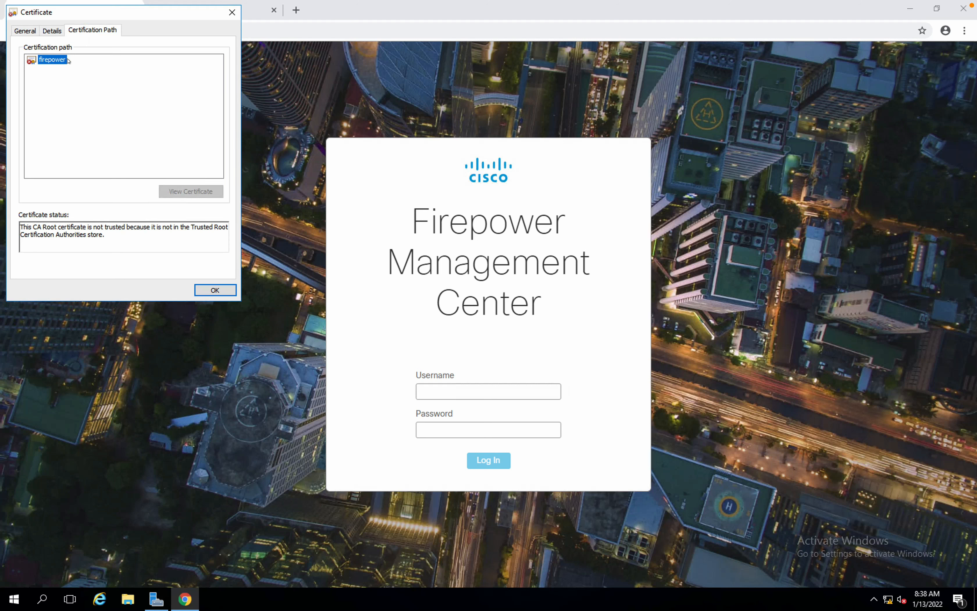
pyautogui.click(205, 290)
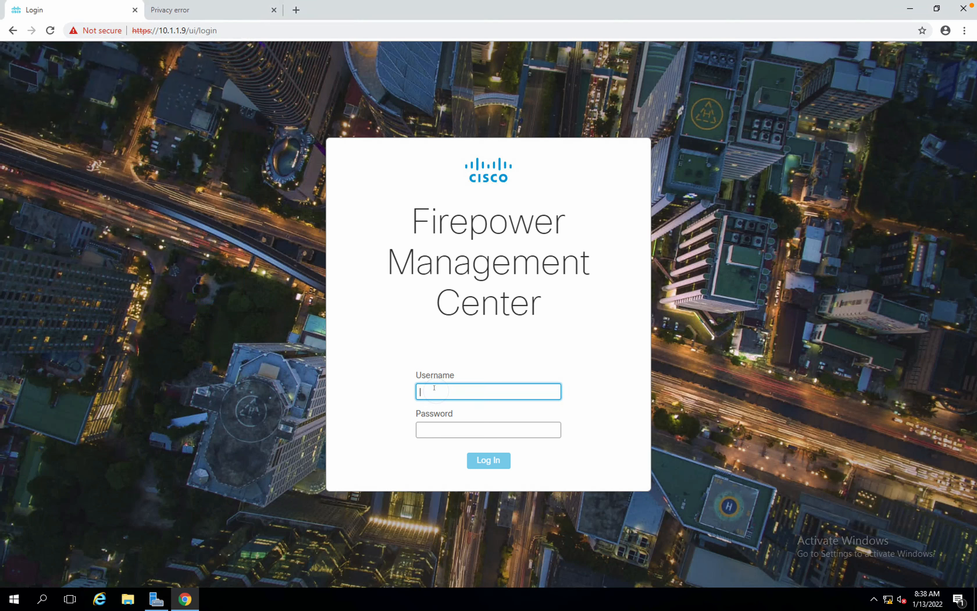
# Log in to Firepower Management Center as admin with the account password.
pyautogui.write('admin')
pyautogui.press('Tab')
pyautogui.write('*****')
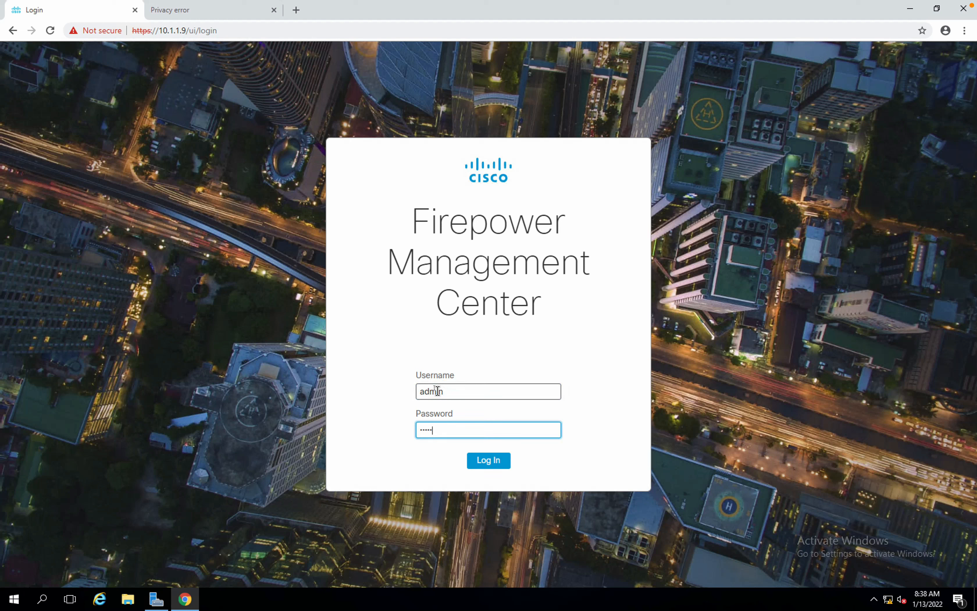
pyautogui.write('*')
pyautogui.press('Return')
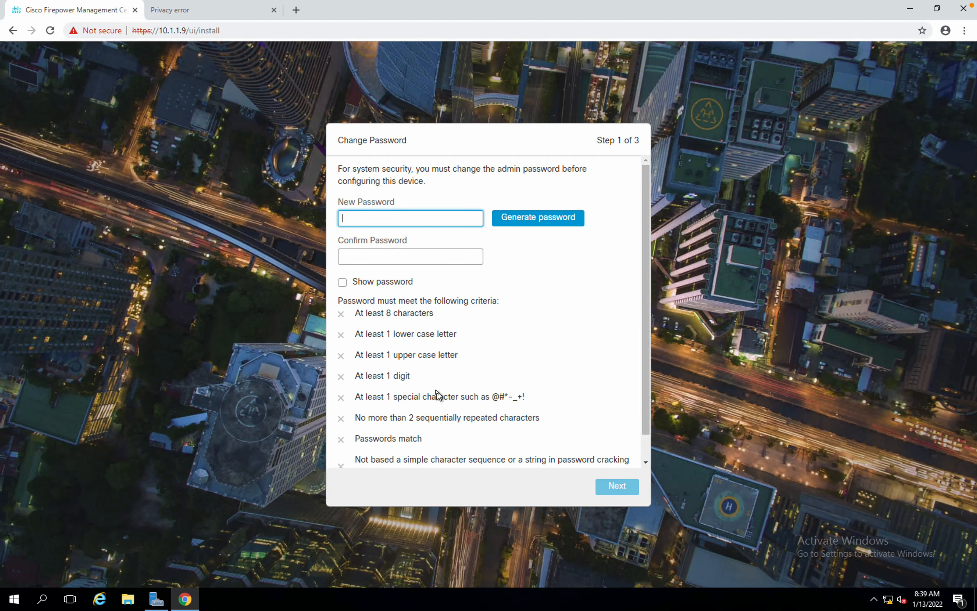
# Enter and confirm a new admin password meeting all criteria, then continue with Next.
pyautogui.write('@Cisco123')
pyautogui.press('Tab')
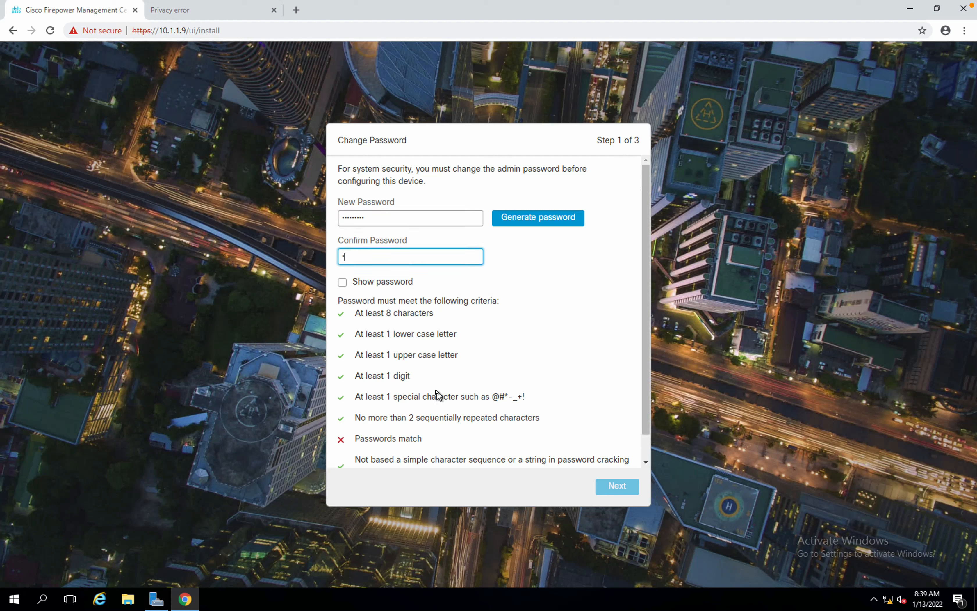
pyautogui.write('@Cisco123')
pyautogui.moveTo(398, 220); pyautogui.dragTo(317, 219)
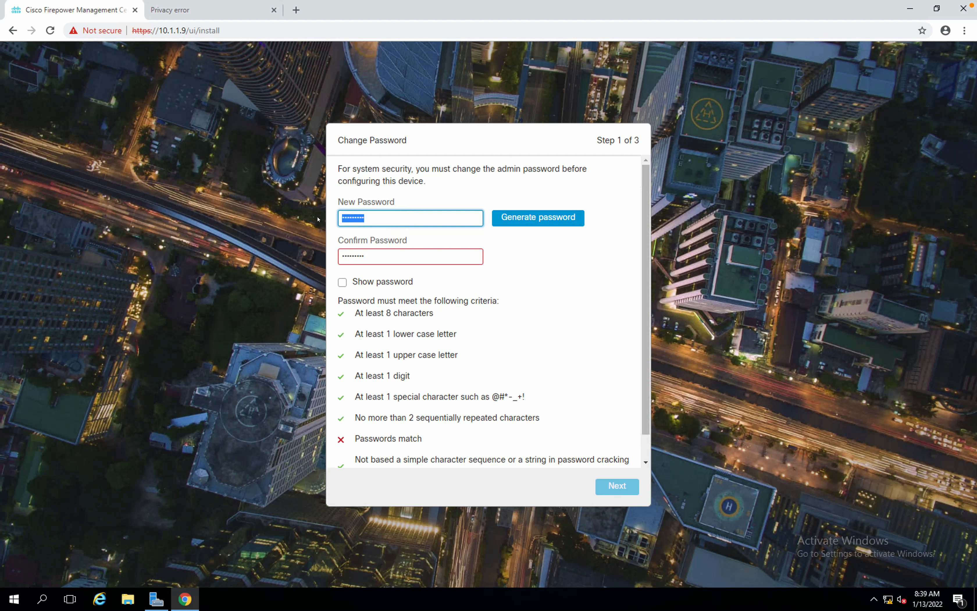
pyautogui.write('!Cis')
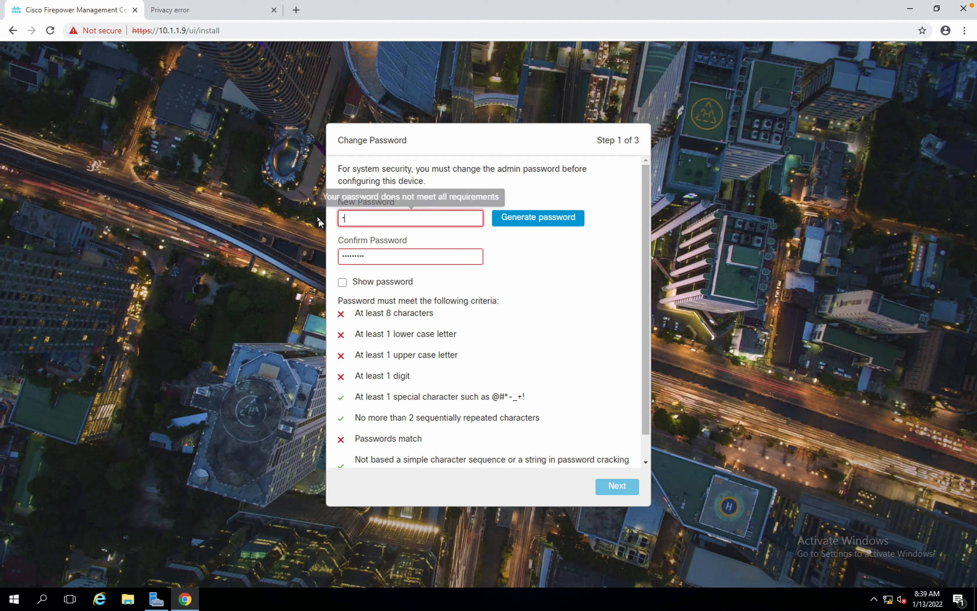
pyautogui.write('co123')
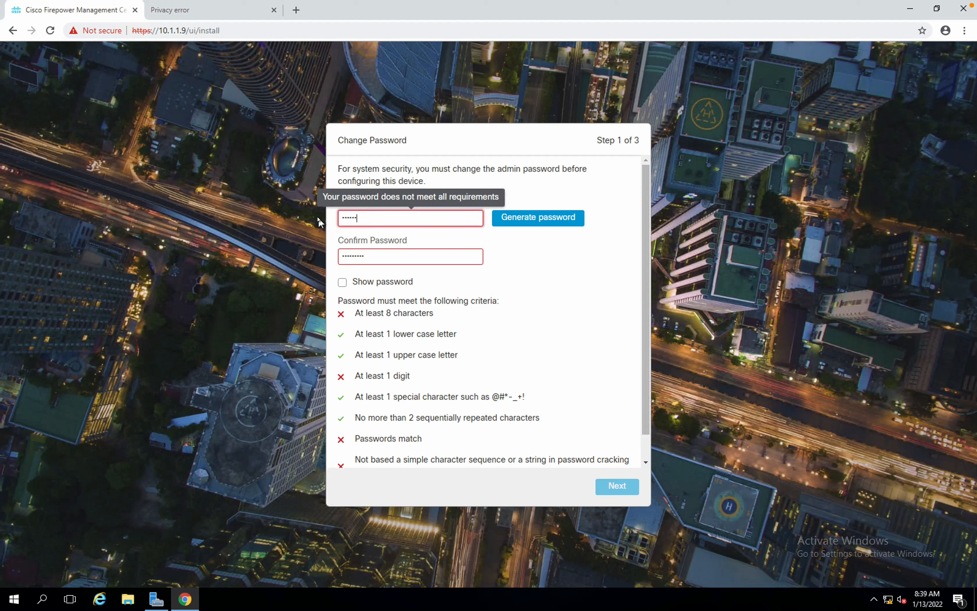
pyautogui.press('Tab')
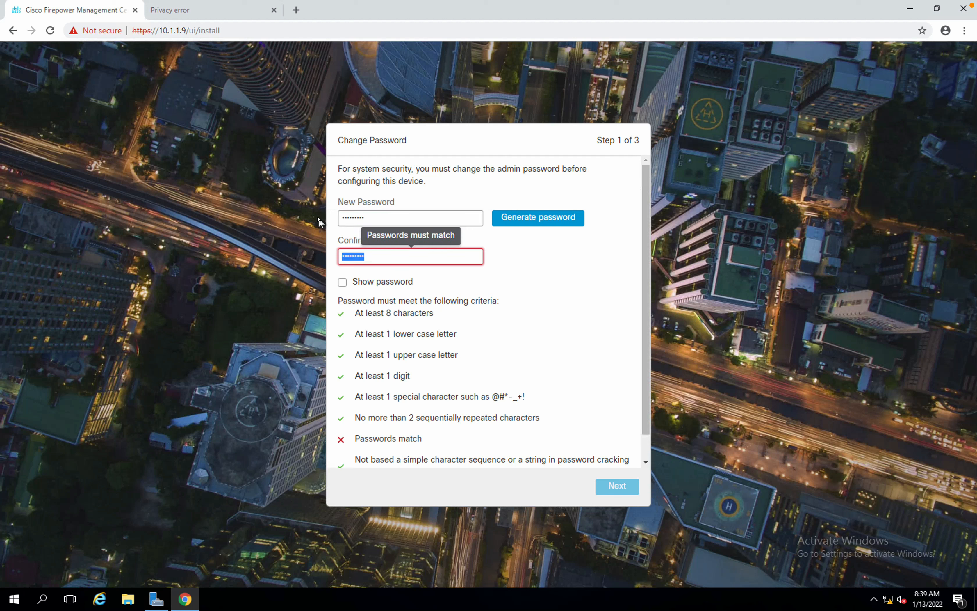
pyautogui.write('!Cisco123')
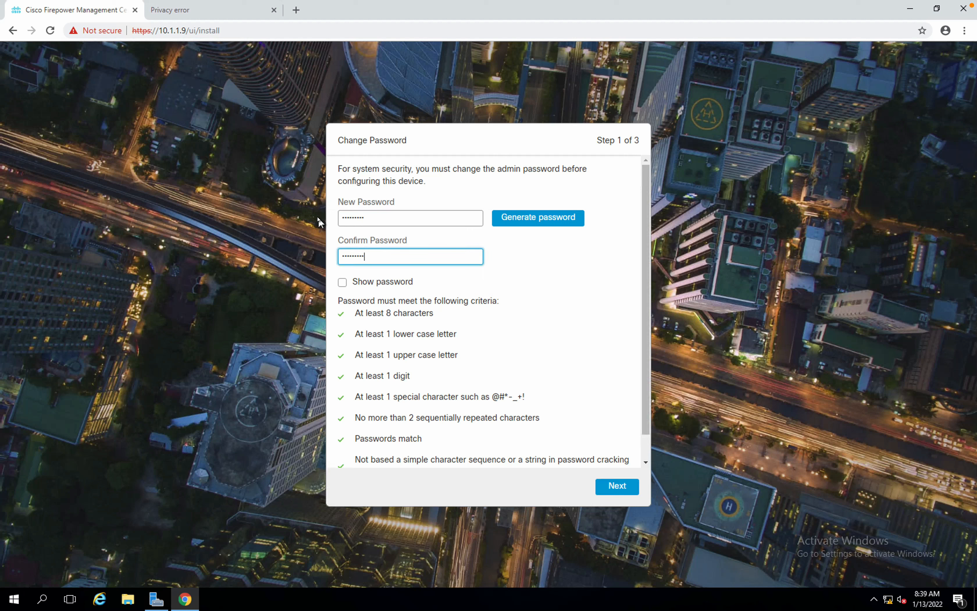
pyautogui.moveTo(646, 221); pyautogui.dragTo(632, 376)
pyautogui.click(617, 486)
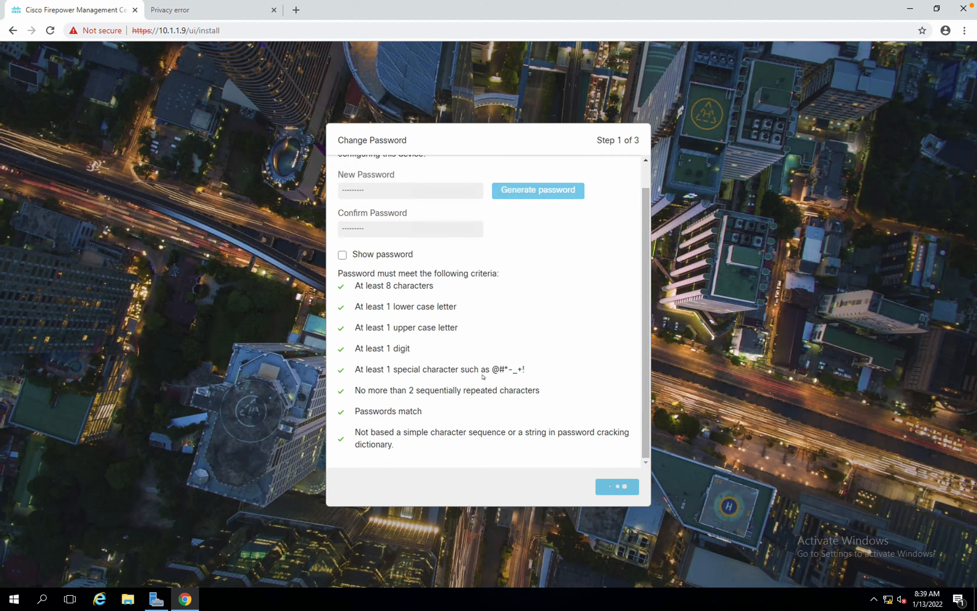
# Scroll to the end of the FMC user agreement and accept it.
pyautogui.scroll(-20, 485, 379)
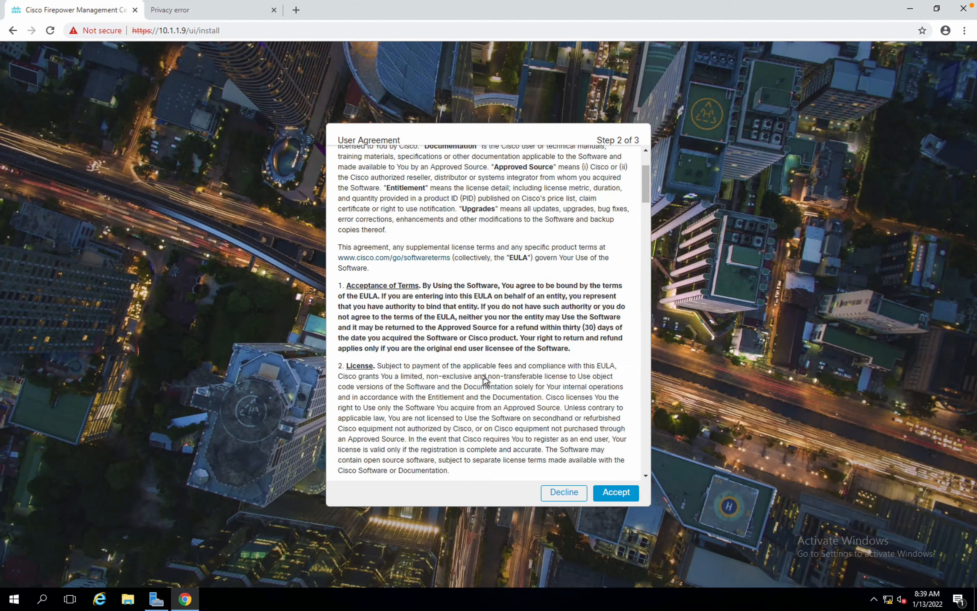
pyautogui.scroll(-15, 484, 380)
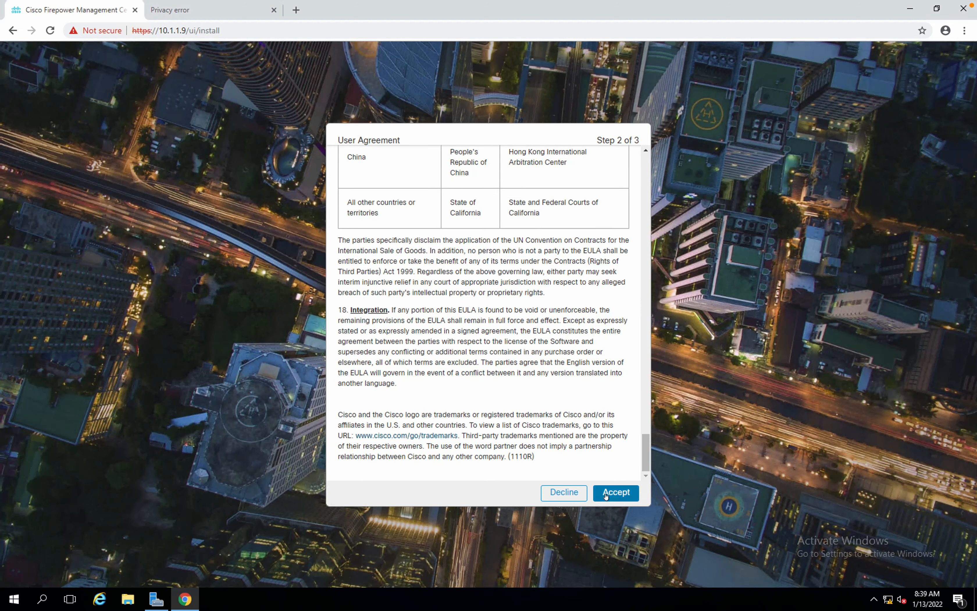
pyautogui.click(615, 492)
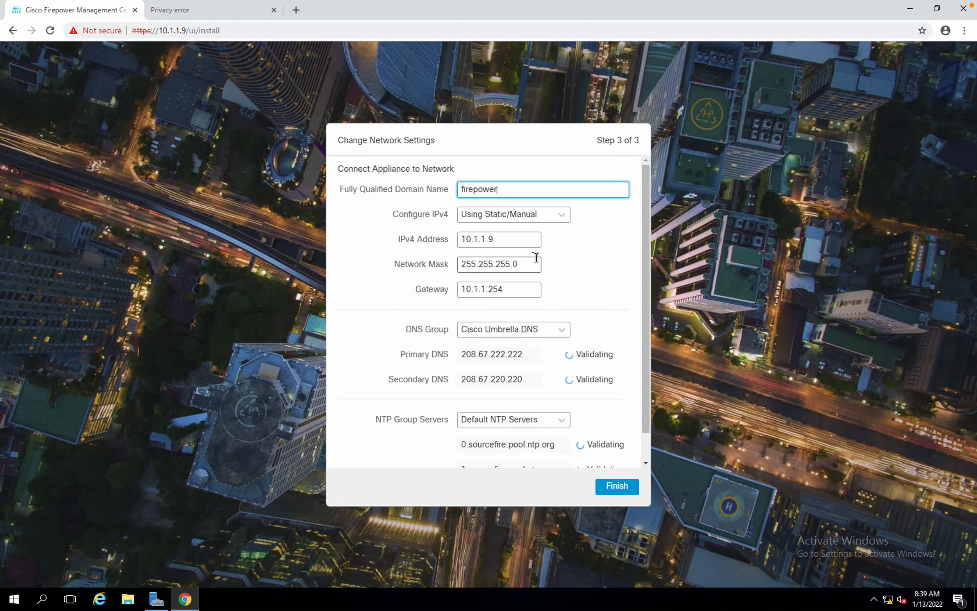
# Replace the FQDN 'firepower' with FMC01.securitylab.com.
pyautogui.click(641, 210)
pyautogui.doubleClick(513, 187)
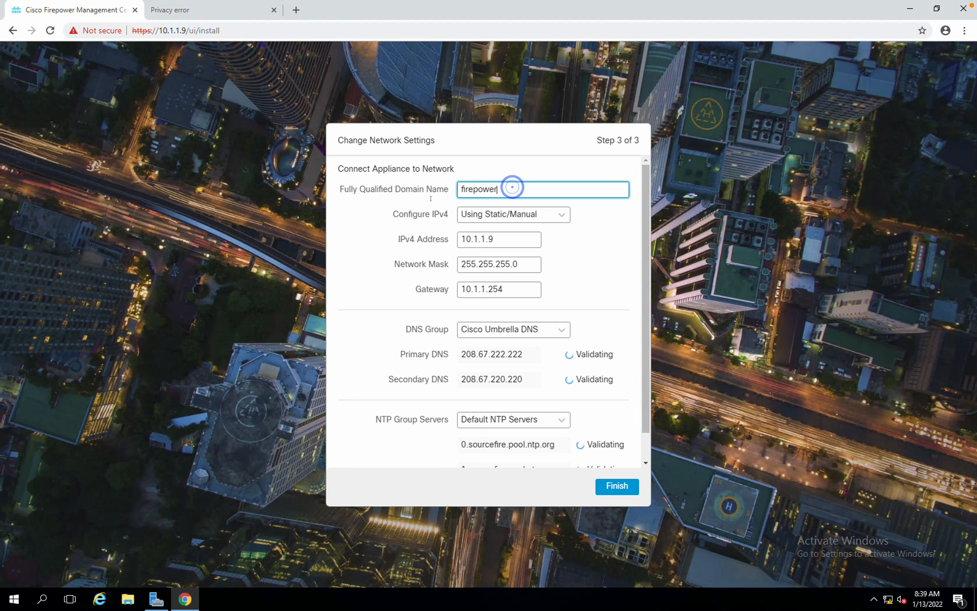
pyautogui.write('FMC01')
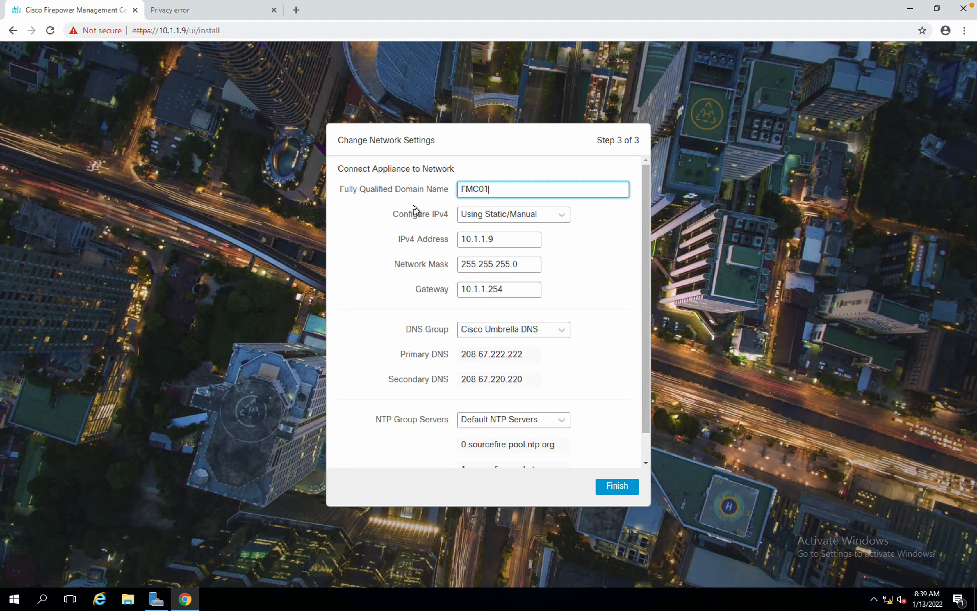
pyautogui.scroll(-1, 506, 222)
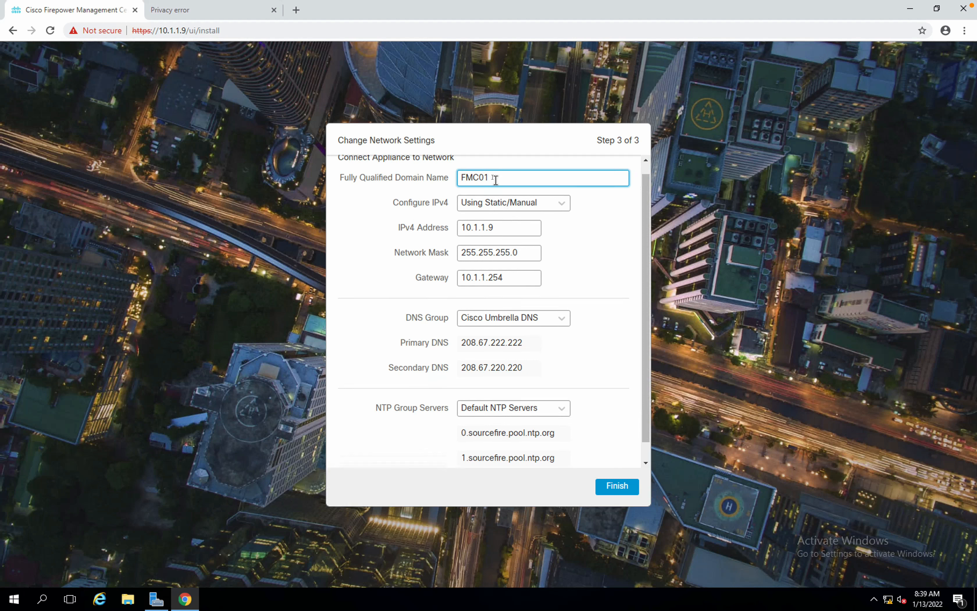
pyautogui.write('.securyt')
pyautogui.press('BackSpace')
pyautogui.write('itylab.com')
pyautogui.scroll(-1, 524, 267)
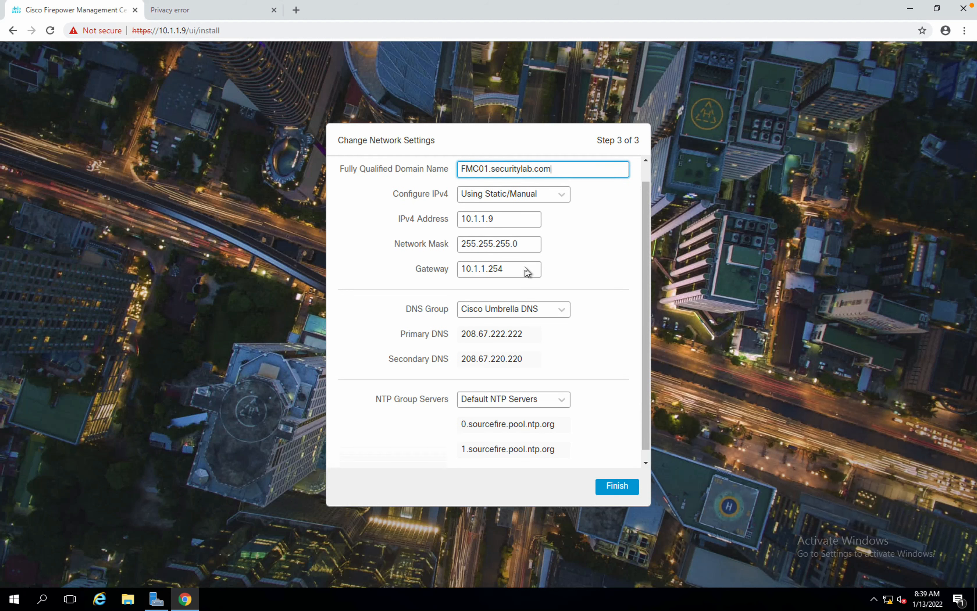
# Switch to custom DNS servers with primary 10.1.1.5 and an empty secondary DNS.
pyautogui.click(503, 304)
pyautogui.click(499, 342)
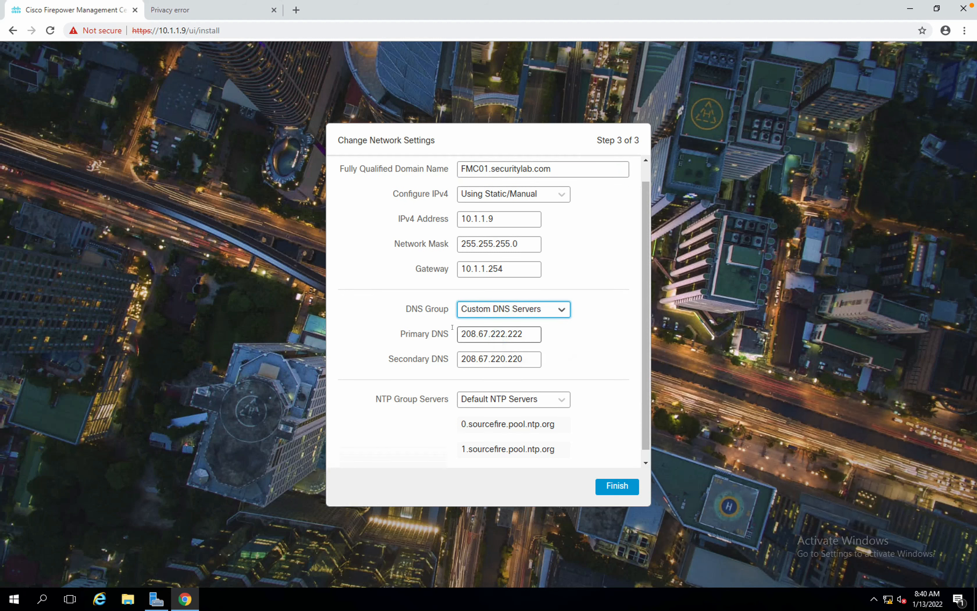
pyautogui.doubleClick(518, 332)
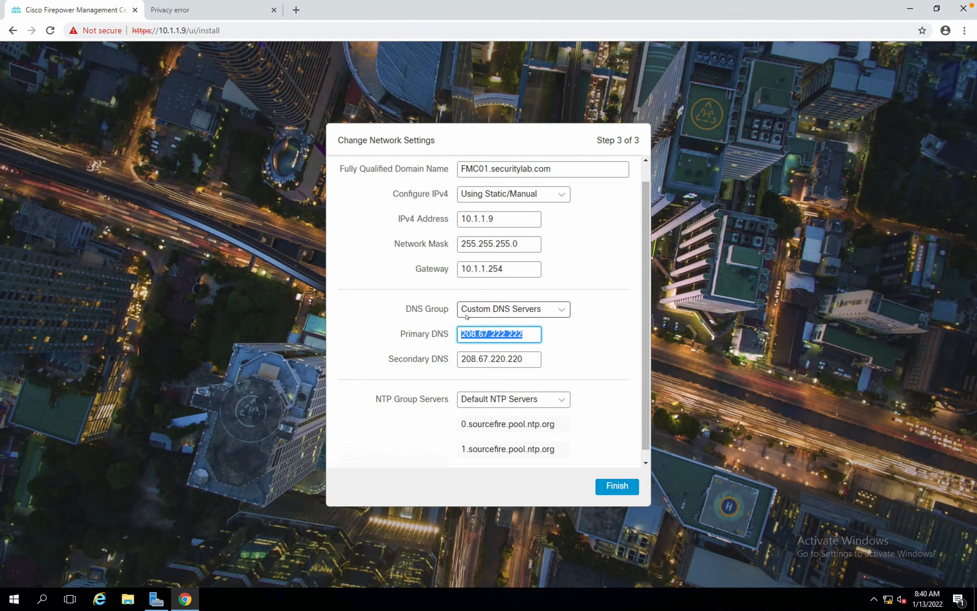
pyautogui.write('10.1.1.5')
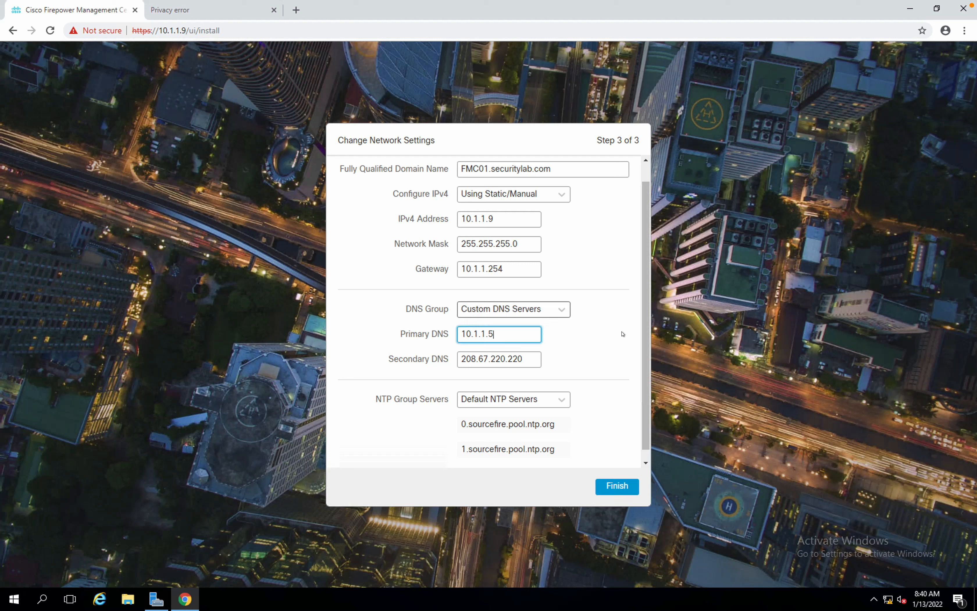
pyautogui.scroll(-1, 624, 335)
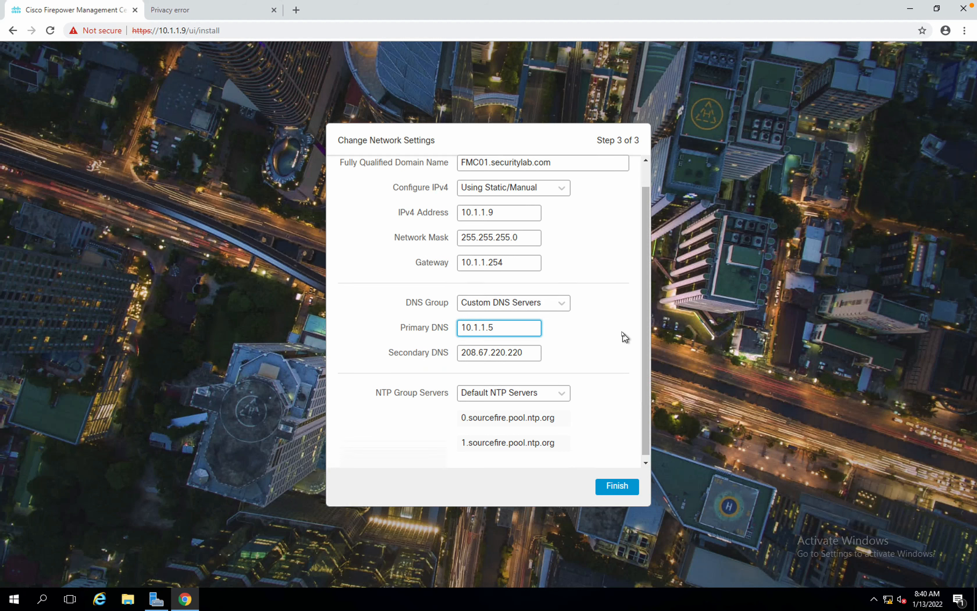
pyautogui.doubleClick(531, 349)
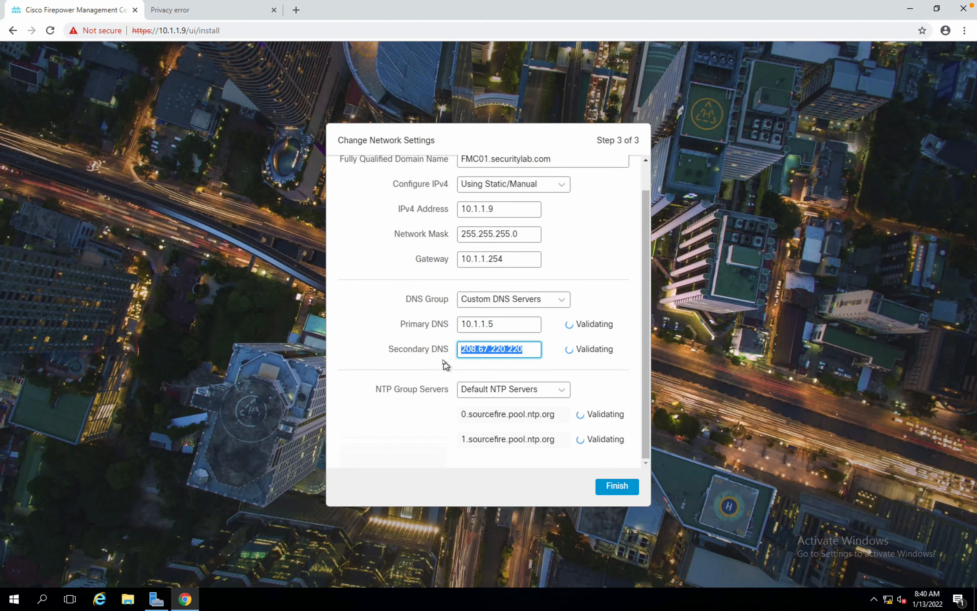
pyautogui.press('BackSpace')
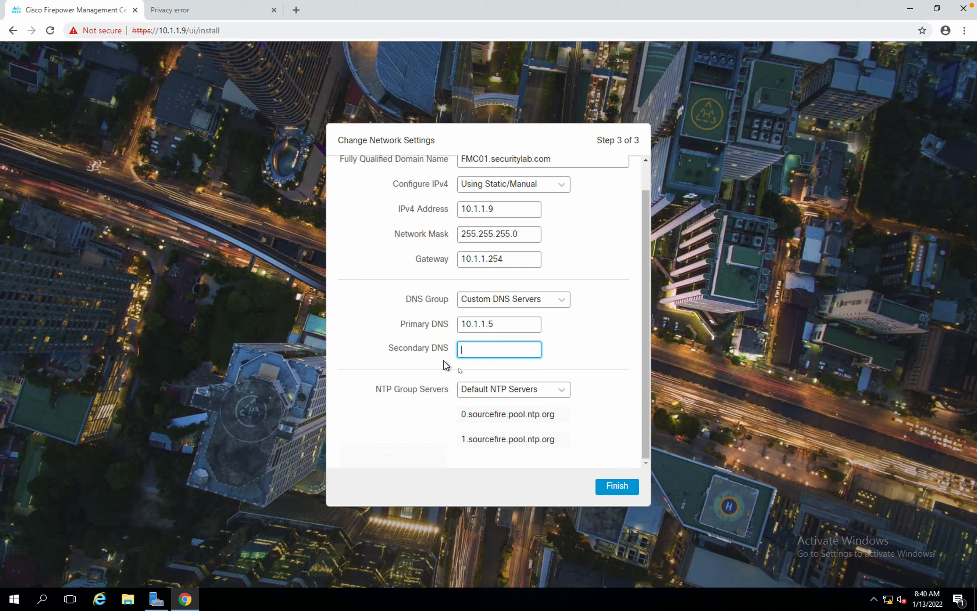
# Switch to a custom NTP server group using 10.1.1.254.
pyautogui.click(484, 387)
pyautogui.click(492, 420)
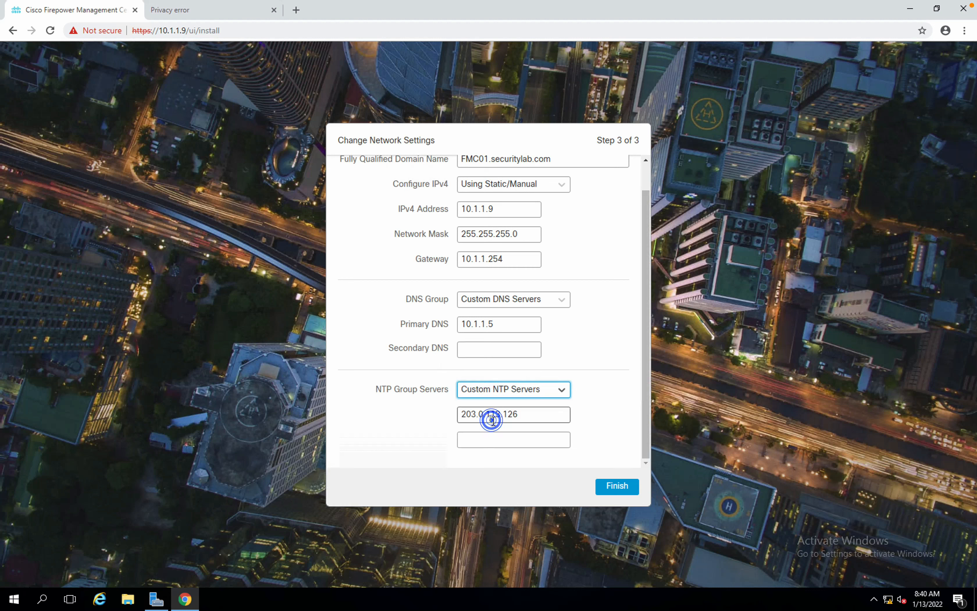
pyautogui.moveTo(525, 413); pyautogui.dragTo(399, 414)
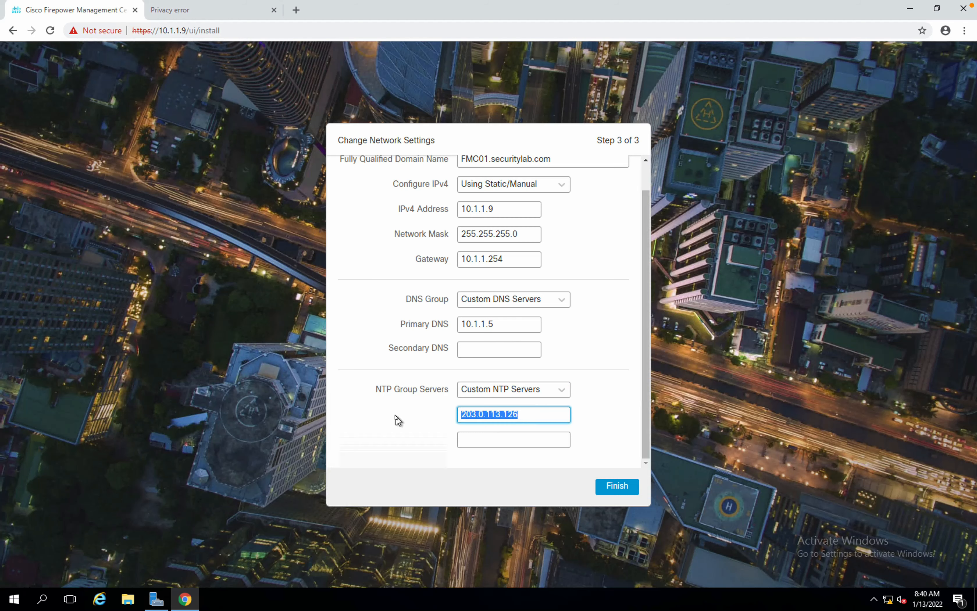
pyautogui.press('BackSpace')
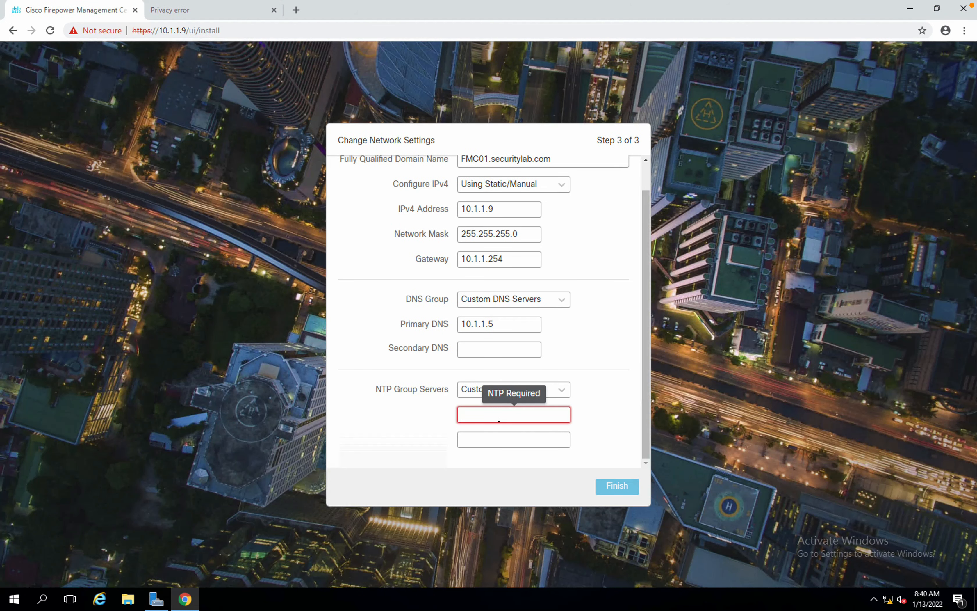
pyautogui.write('10.1.')
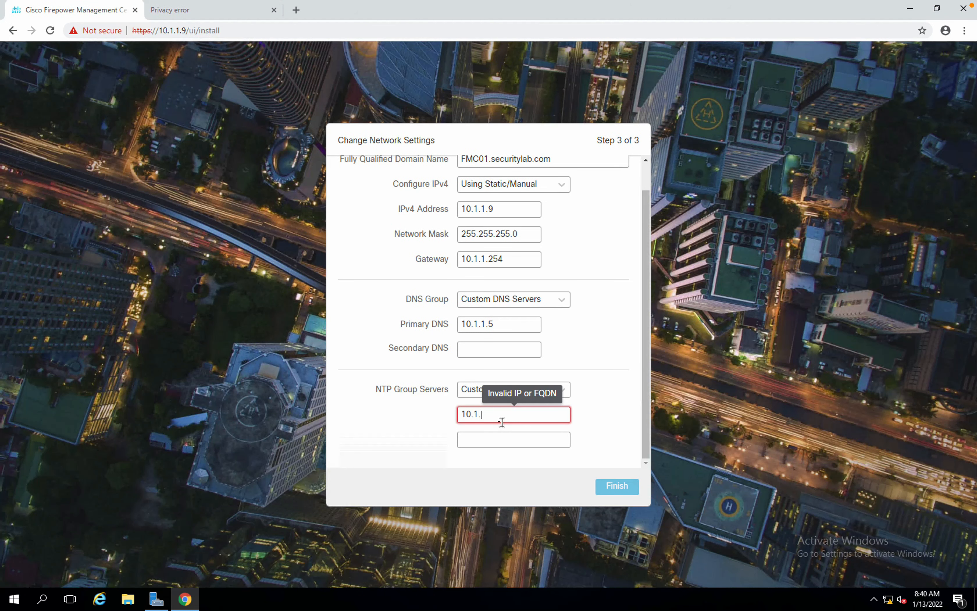
pyautogui.write('1.254')
pyautogui.moveTo(646, 401); pyautogui.dragTo(645, 361)
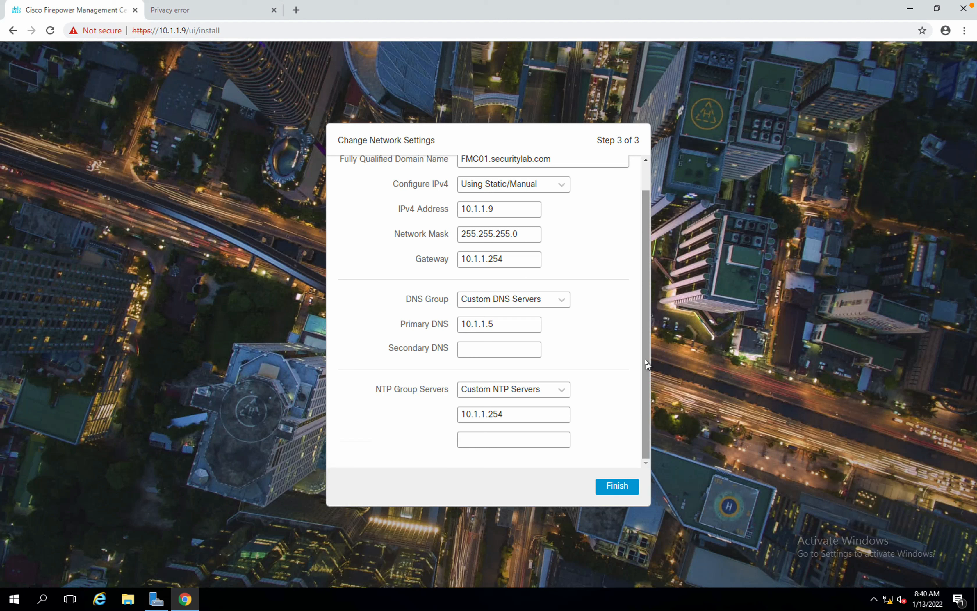
# Finish the FMC network setup and open the 10.1.1.7 privacy warning's certificate.
pyautogui.click(618, 489)
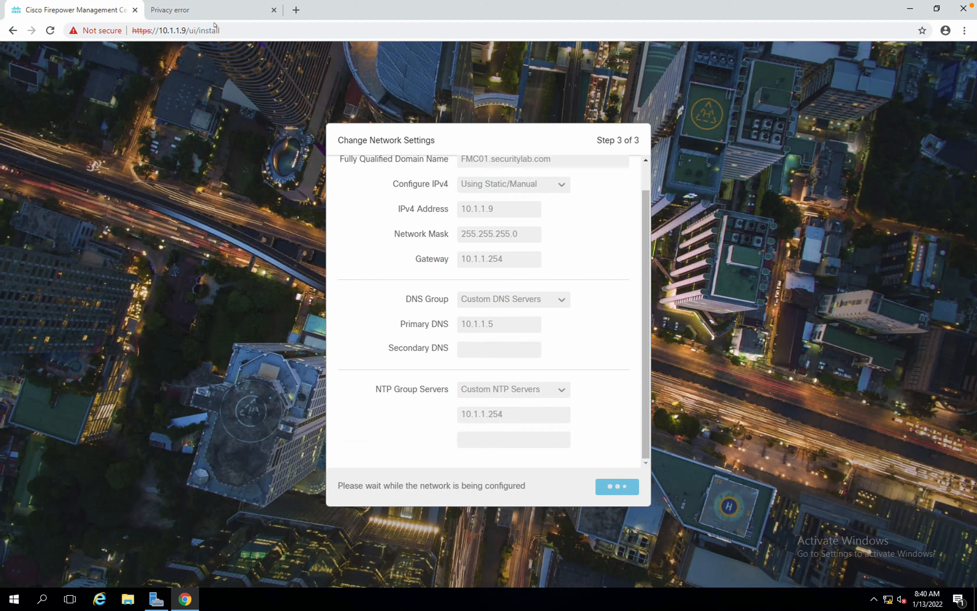
pyautogui.click(210, 11)
pyautogui.click(346, 295)
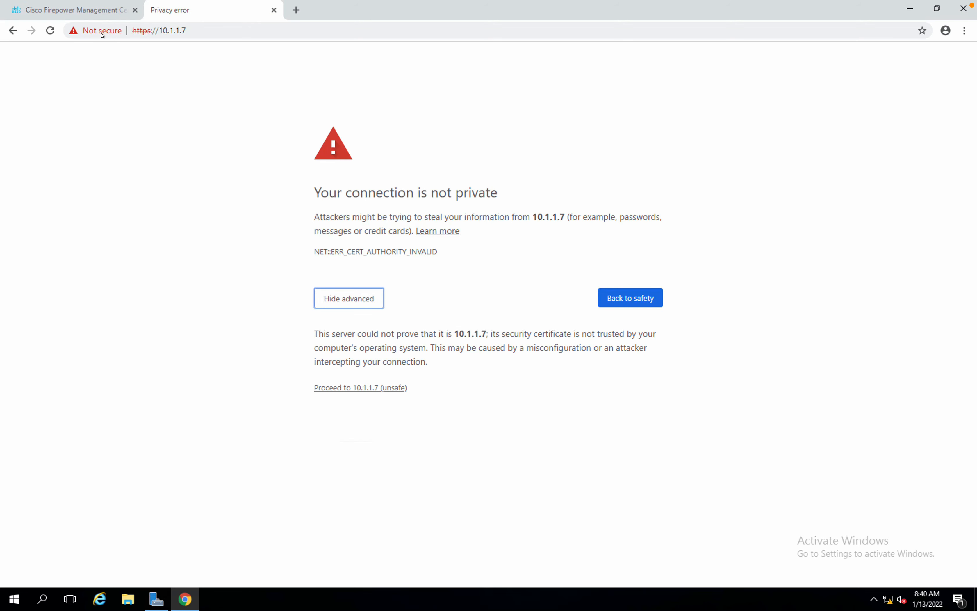
pyautogui.click(101, 35)
pyautogui.click(126, 127)
pyautogui.press('Escape')
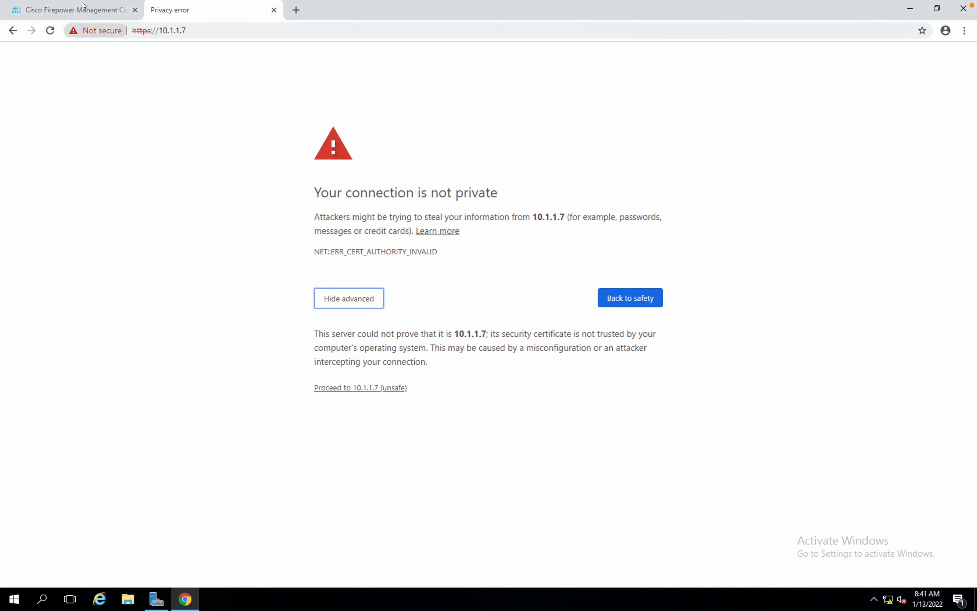
# Inspect the ise.securitylab.com certificate's details and certification path, then close it.
pyautogui.click(93, 27)
pyautogui.click(111, 123)
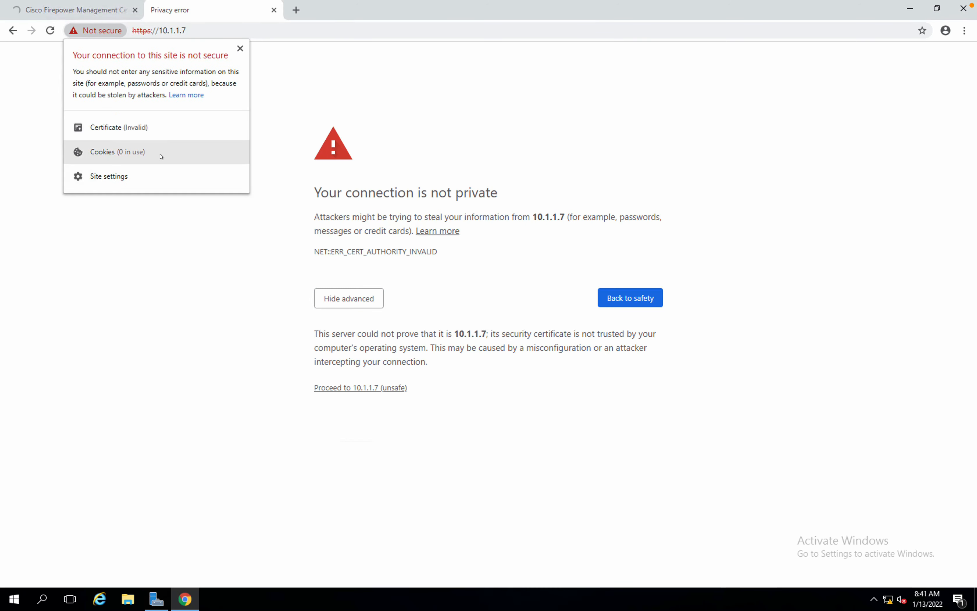
pyautogui.click(131, 132)
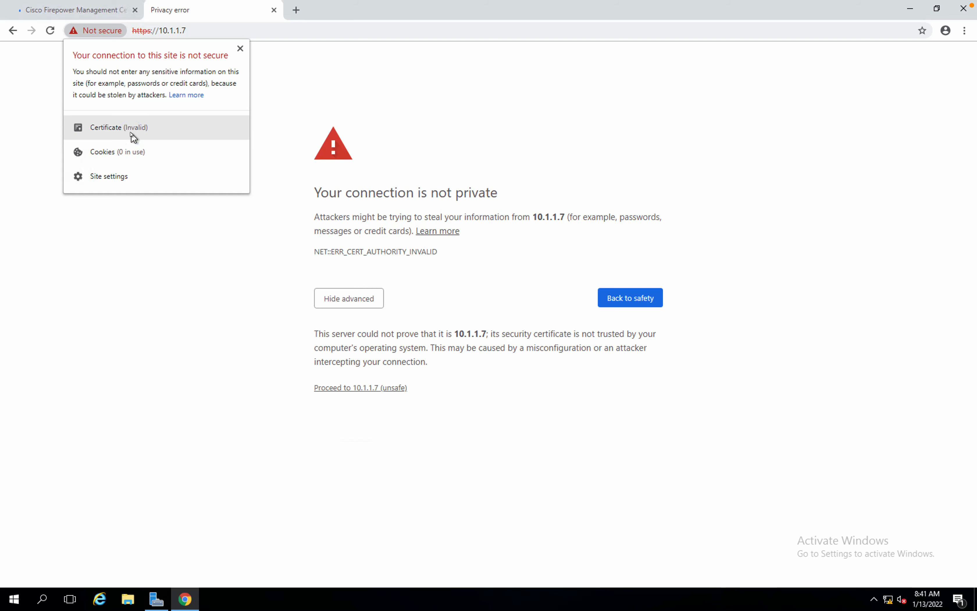
pyautogui.click(334, 388)
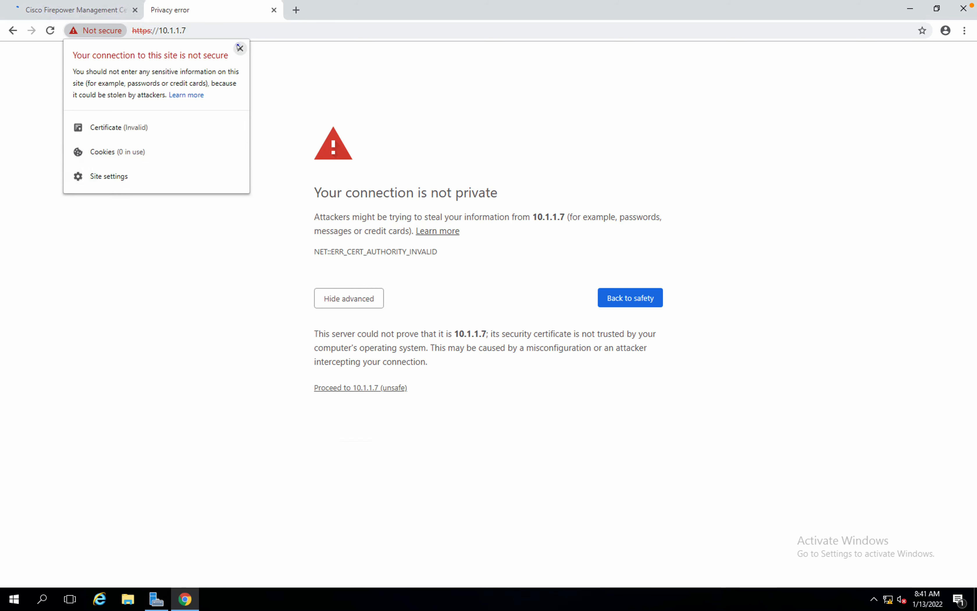
pyautogui.click(240, 48)
pyautogui.click(354, 387)
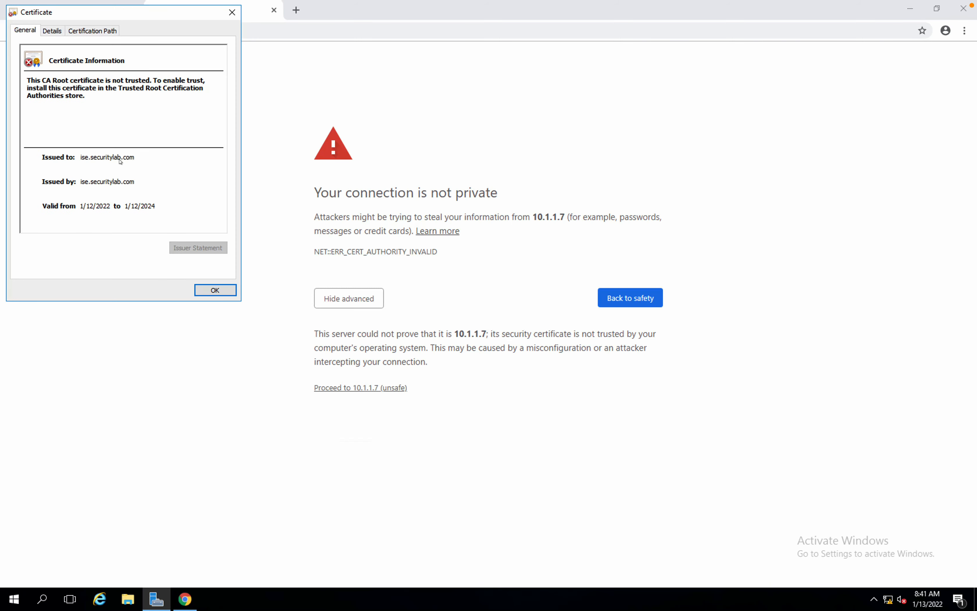
pyautogui.click(80, 158)
pyautogui.click(92, 31)
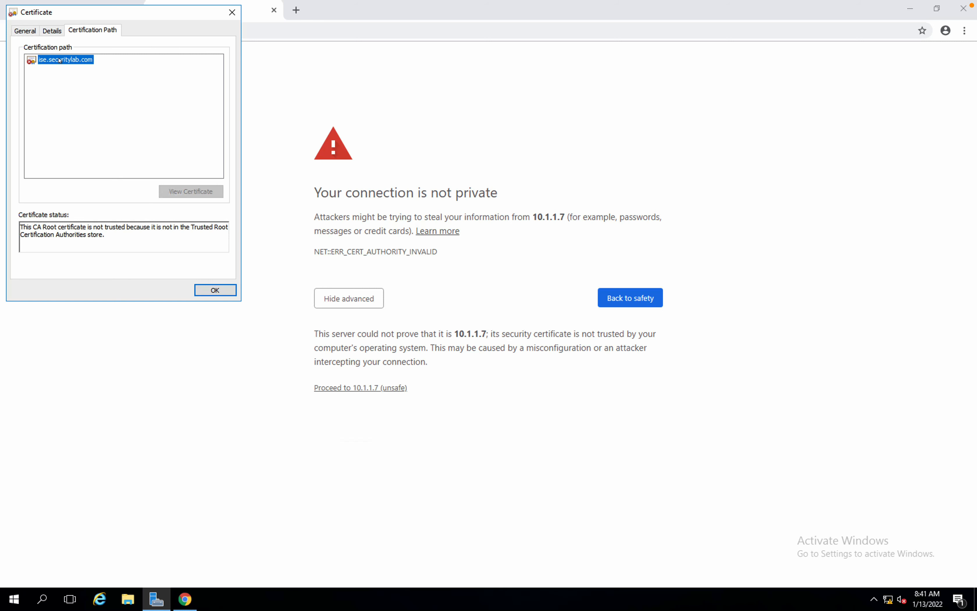
pyautogui.click(217, 293)
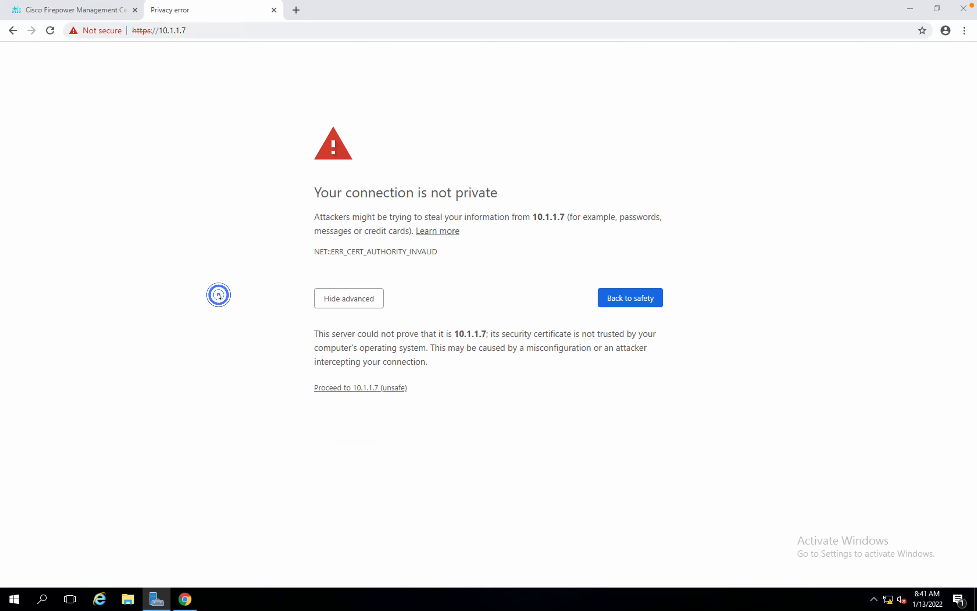
# Proceed past the 10.1.1.7 warning, save FMC's 90-day evaluation licensing, and open the ISE tab.
pyautogui.click(331, 388)
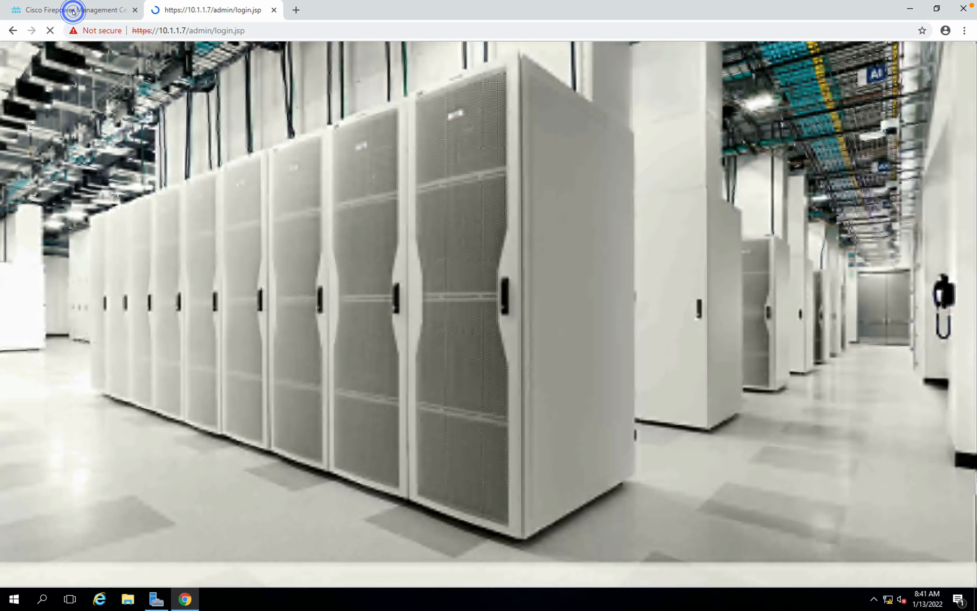
pyautogui.click(74, 12)
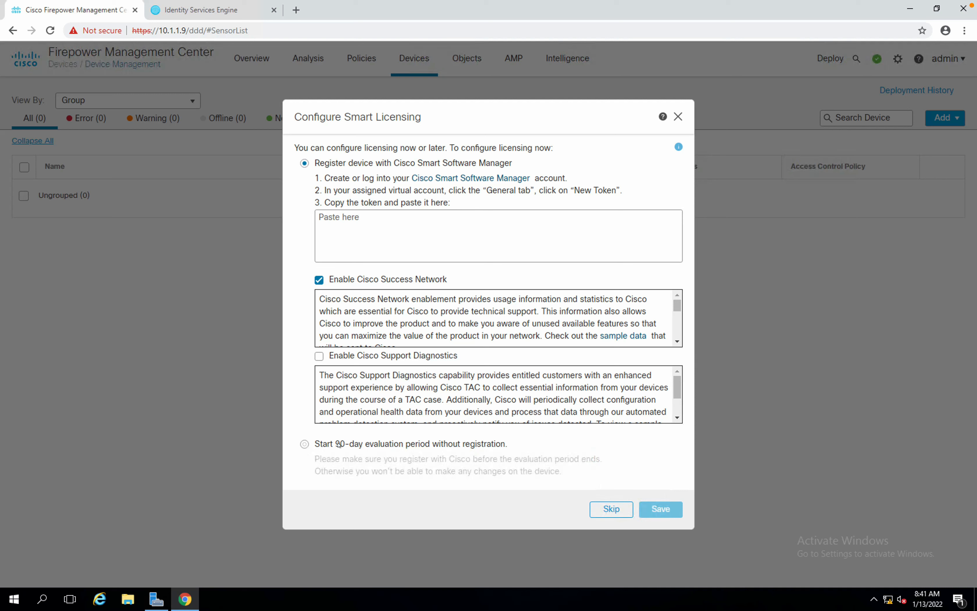
pyautogui.click(328, 444)
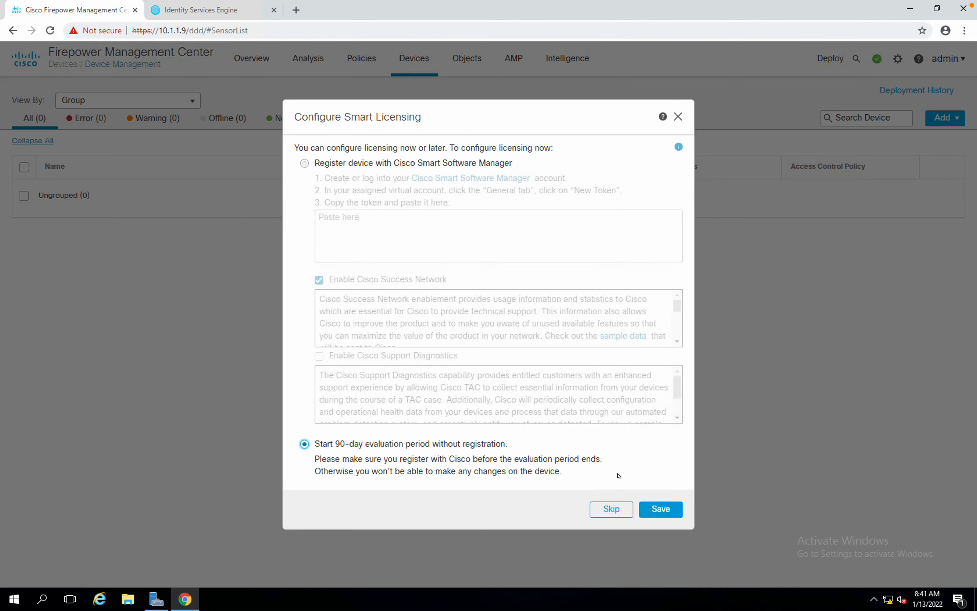
pyautogui.click(654, 508)
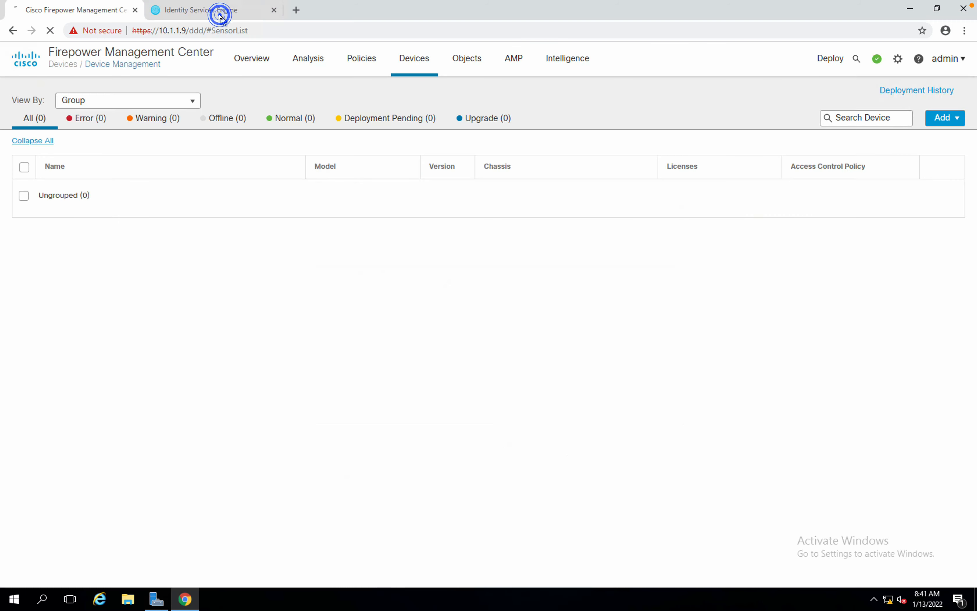
pyautogui.click(219, 14)
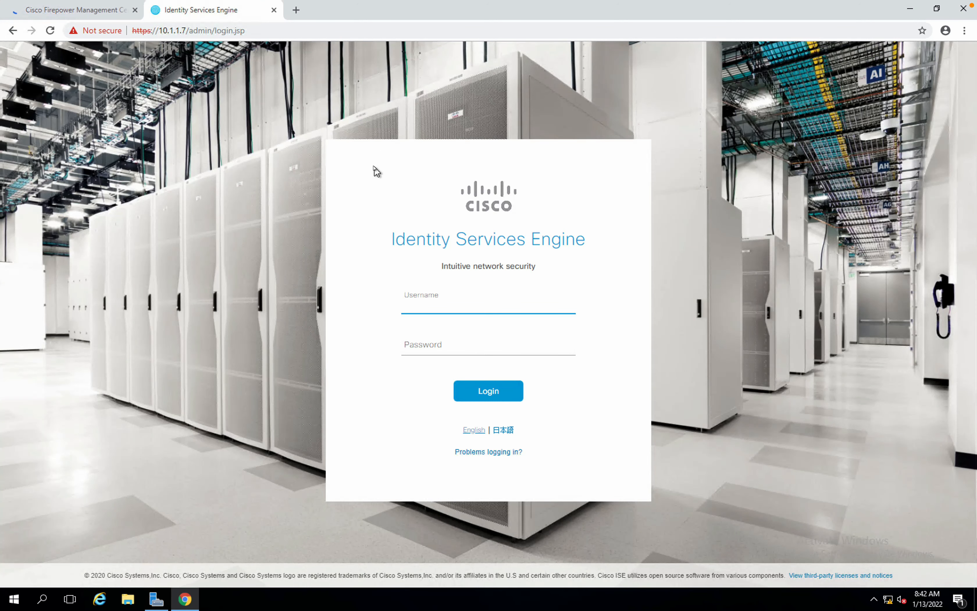
# Submit the ISE login with username admin and the account password.
pyautogui.write('admin')
pyautogui.press('Tab')
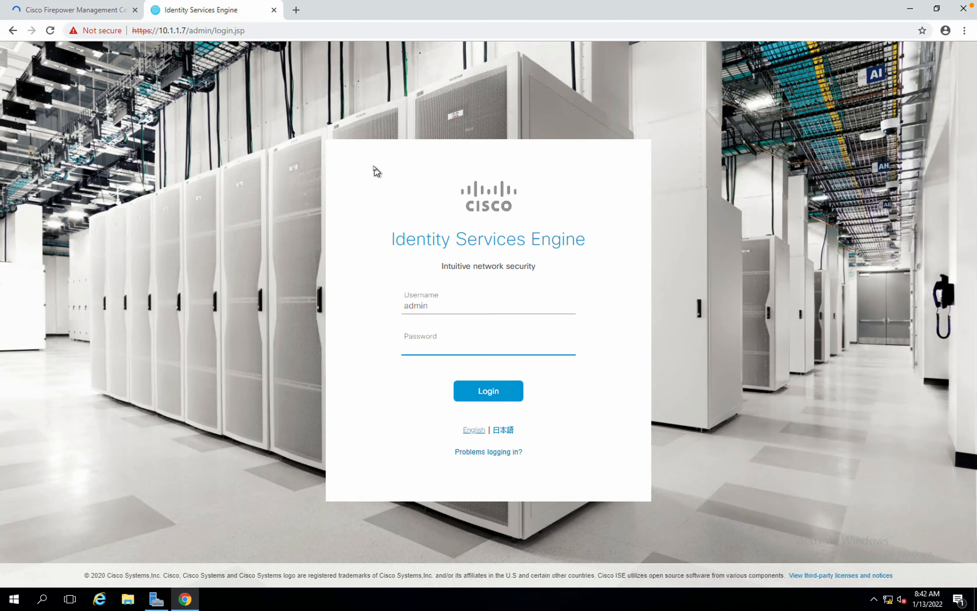
pyautogui.write('Cisco123!')
pyautogui.press('Return')
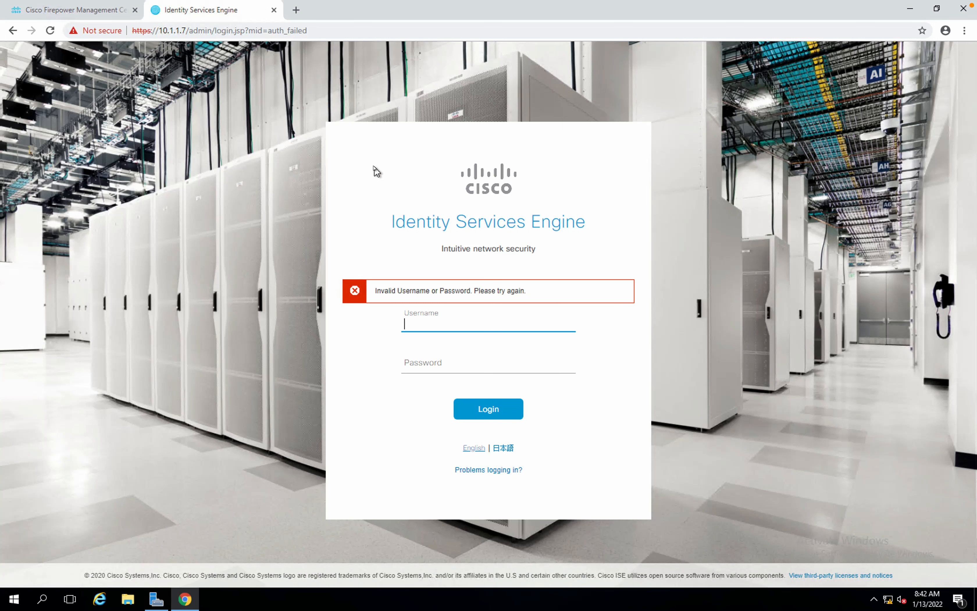
# After the invalid-credentials error, re-enter admin and the password and sign in.
pyautogui.write('admin')
pyautogui.press('Tab')
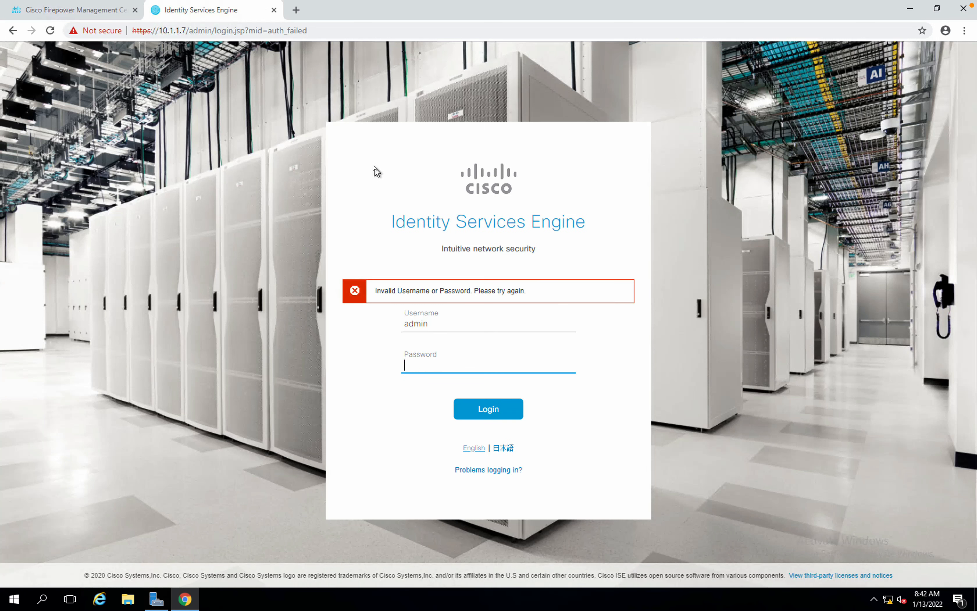
pyautogui.write('•••••••••')
pyautogui.press('Return')
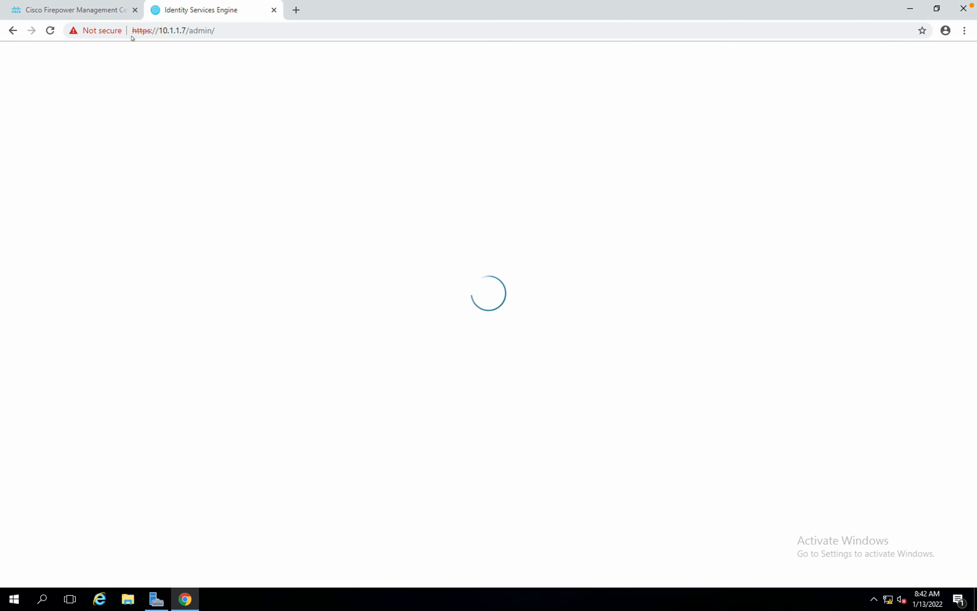
# Open FMC's Overview > Dashboard, check the ISE tab, then switch to the EVE-NG topology desktop.
pyautogui.click(109, 17)
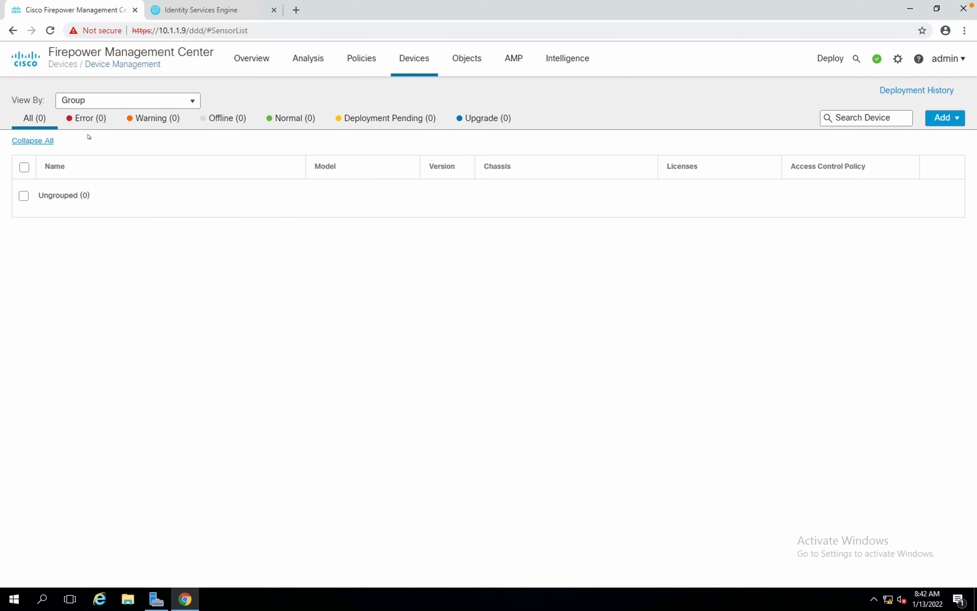
pyautogui.moveTo(250, 58)
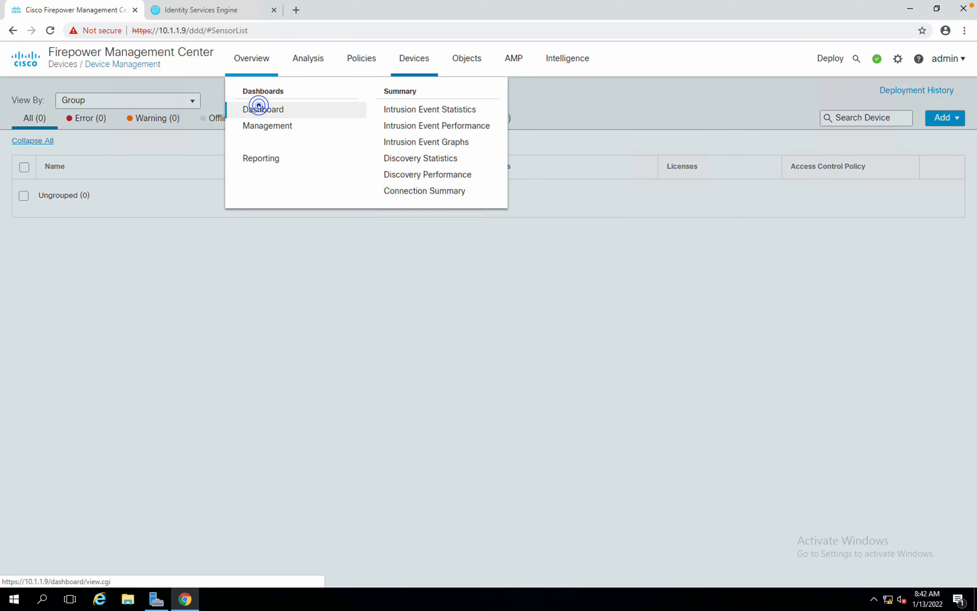
pyautogui.click(259, 108)
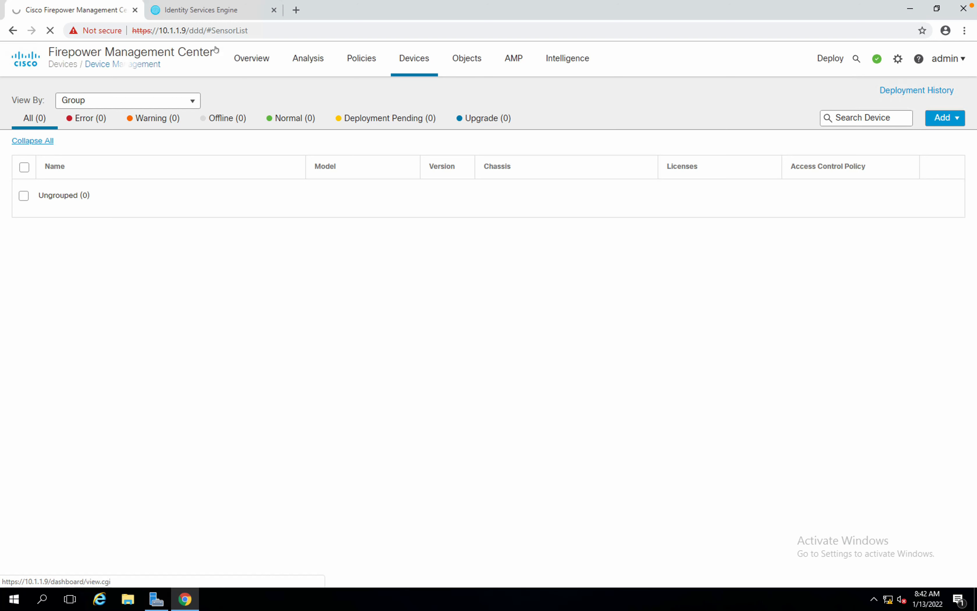
pyautogui.click(200, 12)
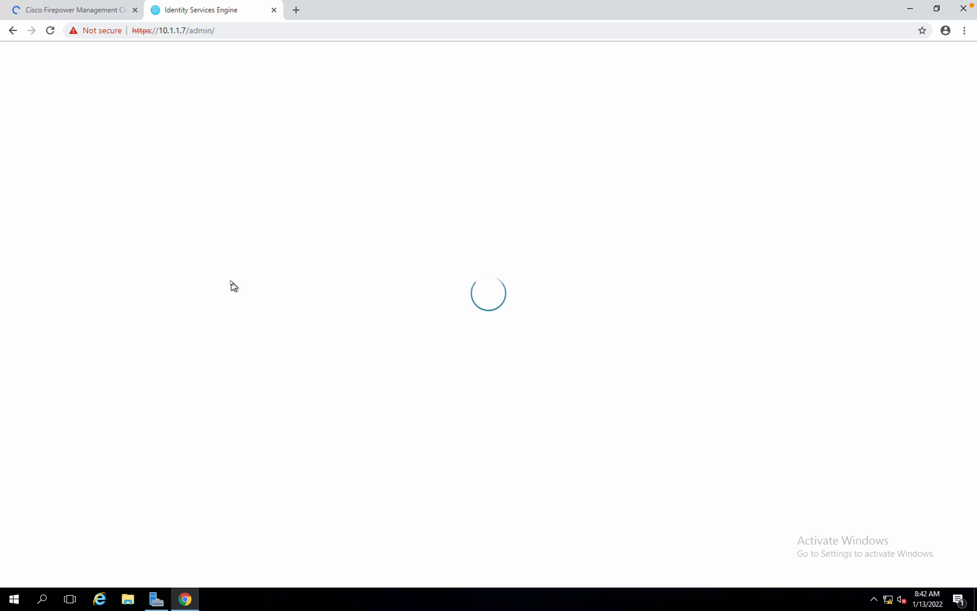
pyautogui.click(100, 9)
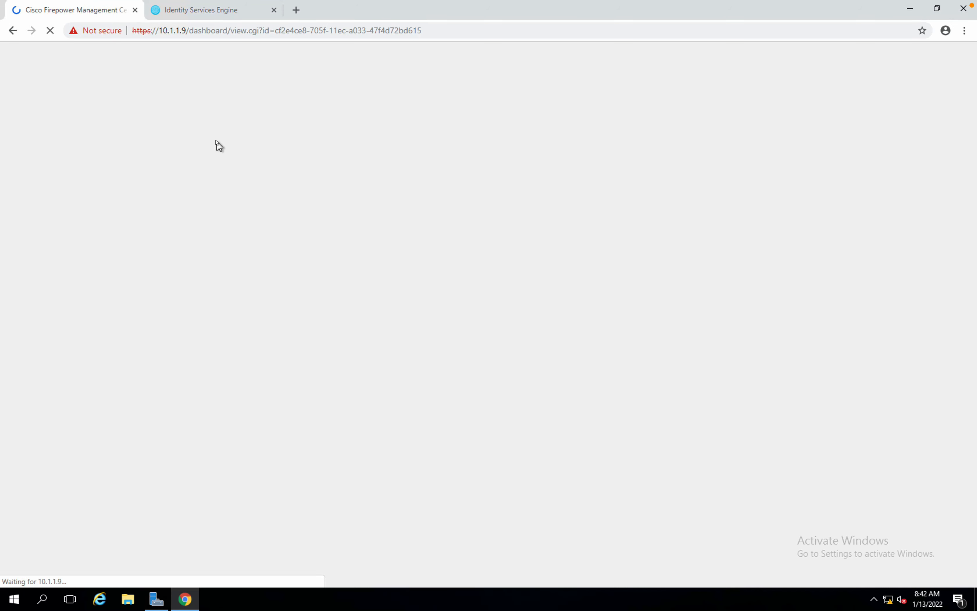
pyautogui.hotkey('ctrl', 'Left')
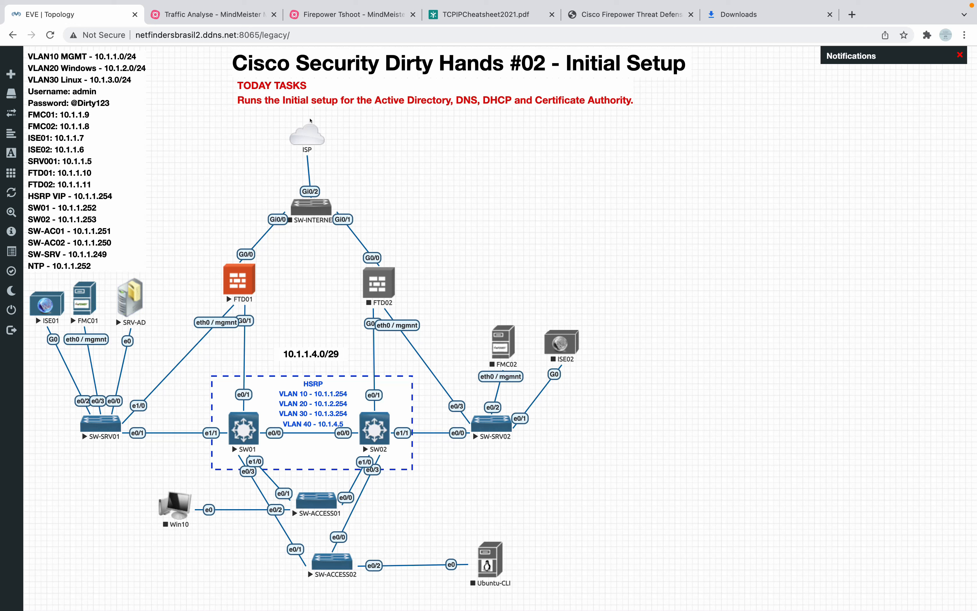
# Change the lab title from '#02 - Initial Setup' to '#04 - FMC and FTD Integration'.
pyautogui.click(518, 72)
pyautogui.click(545, 63)
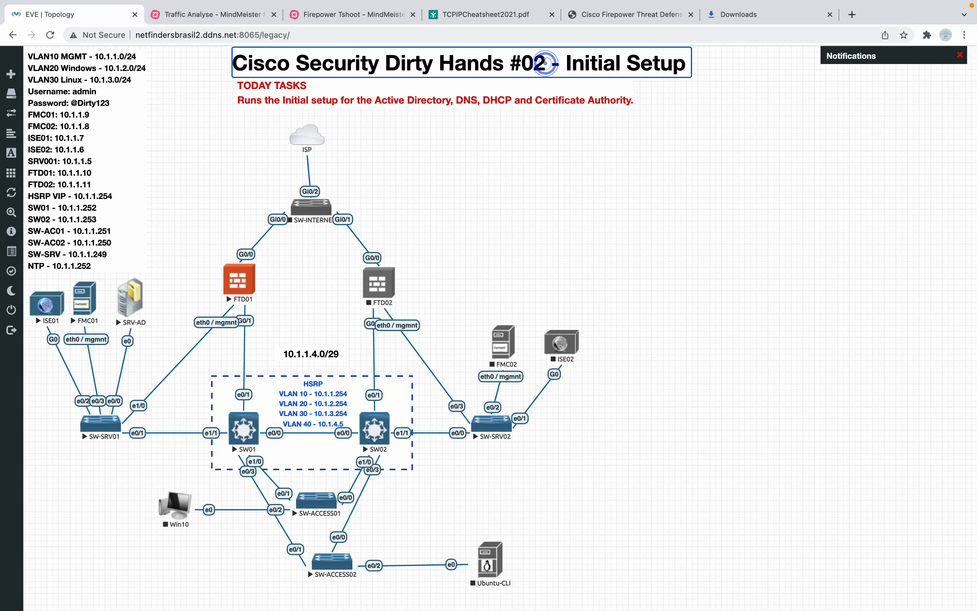
pyautogui.press('Right')
pyautogui.press('Right')
pyautogui.press('Right')
pyautogui.press('Right')
pyautogui.press('Right')
pyautogui.press('Right')
pyautogui.press('Right')
pyautogui.press('Right')
pyautogui.press('Right')
pyautogui.press('Right')
pyautogui.press('Right')
pyautogui.press('Right')
pyautogui.press('Right')
pyautogui.press('Right')
pyautogui.press('Right')
pyautogui.press('Right')
pyautogui.press('Right')
pyautogui.press('Right')
pyautogui.press('Right')
pyautogui.press('Right')
pyautogui.press('Right')
pyautogui.press('Right')
pyautogui.press('Right')
pyautogui.press('Right')
pyautogui.press('Right')
pyautogui.press('BackSpace')
pyautogui.write('4')
pyautogui.press('Right')
pyautogui.press('Right')
pyautogui.press('Right')
pyautogui.hotkey('shift', 'Right')
pyautogui.hotkey('shift', 'Right')
pyautogui.hotkey('shift', 'Right')
pyautogui.hotkey('shift', 'Right')
pyautogui.hotkey('shift', 'Right')
pyautogui.hotkey('shift', 'Right')
pyautogui.hotkey('shift', 'Right')
pyautogui.hotkey('shift', 'Right')
pyautogui.hotkey('shift', 'Right')
pyautogui.hotkey('shift', 'Right')
pyautogui.hotkey('shift', 'Right')
pyautogui.hotkey('shift', 'Right')
pyautogui.hotkey('shift', 'Right')
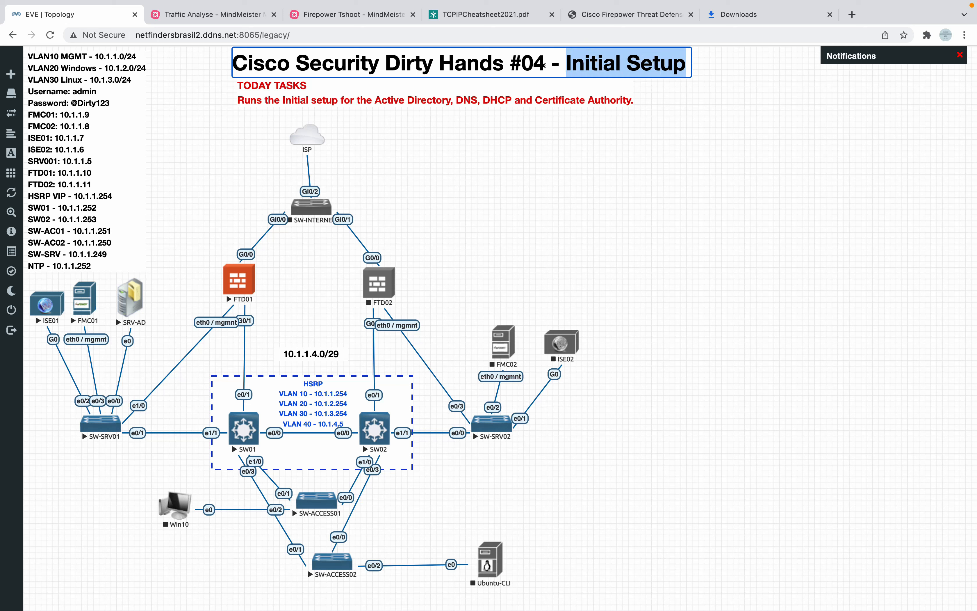
pyautogui.write('FMC And')
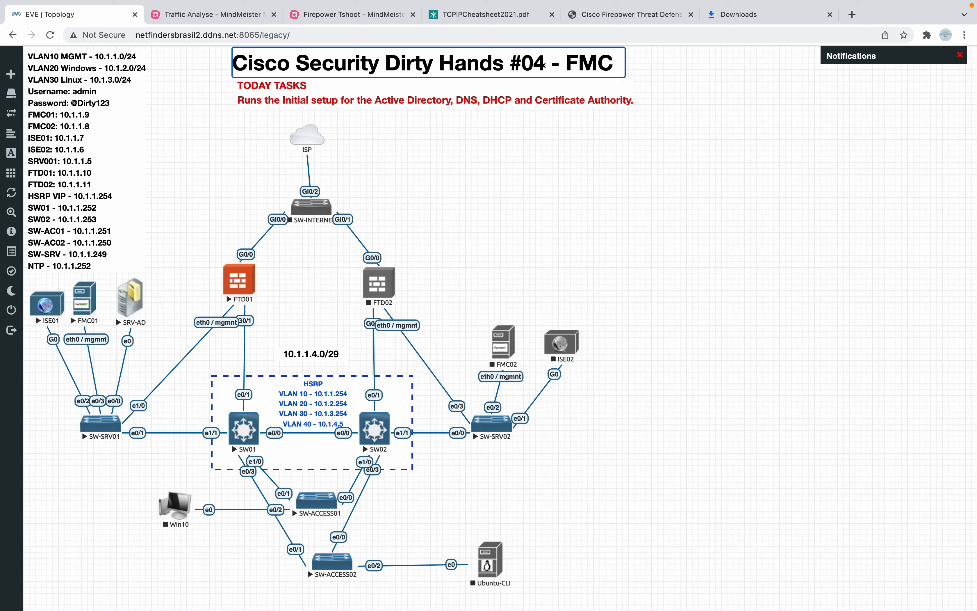
pyautogui.press('BackSpace')
pyautogui.press('BackSpace')
pyautogui.press('BackSpace')
pyautogui.press('BackSpace')
pyautogui.write('and FTD ')
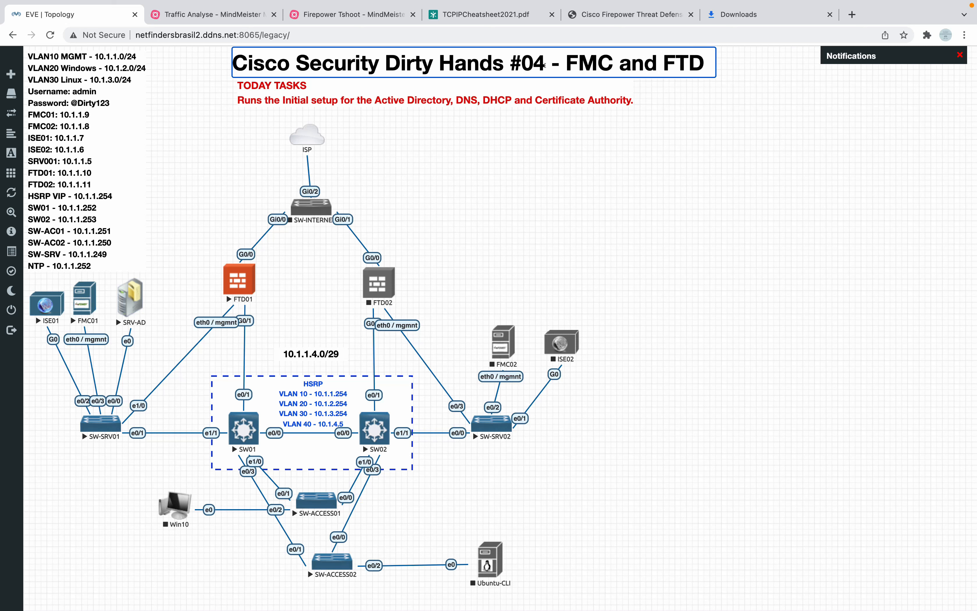
pyautogui.write('Integration')
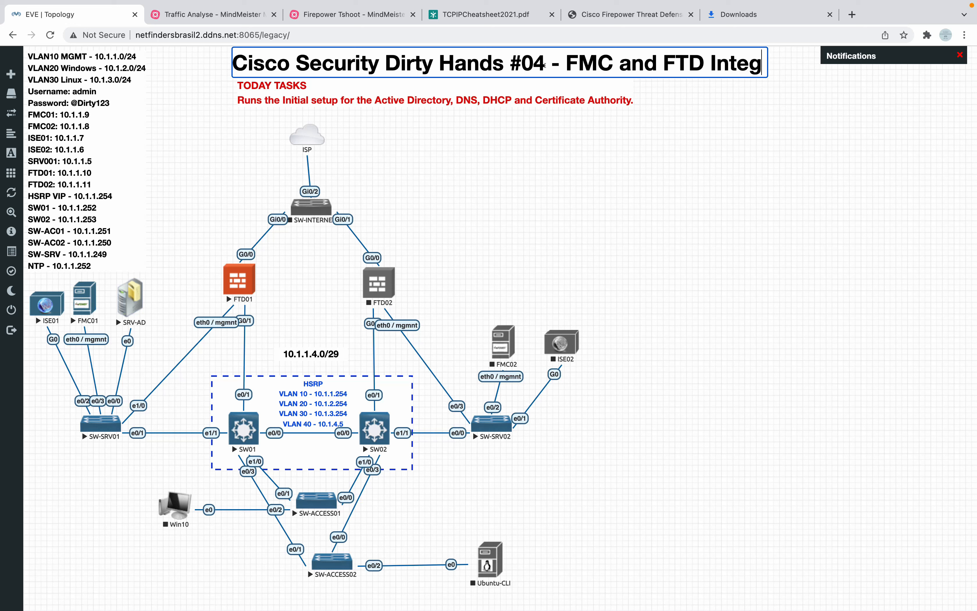
# Delete the TODAY TASKS text box and dismiss the lab-saved notifications.
pyautogui.click(439, 98)
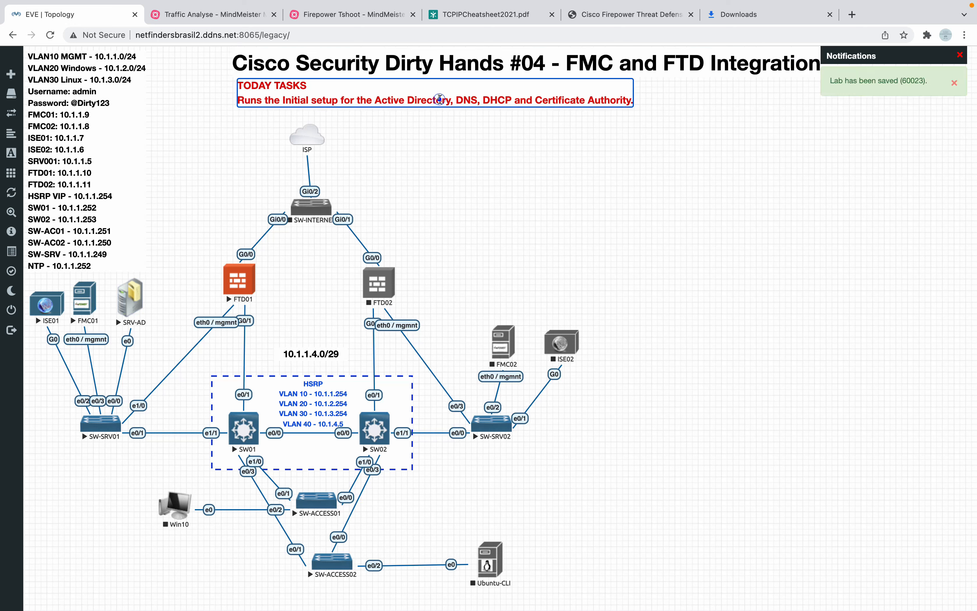
pyautogui.click(439, 100)
pyautogui.click(454, 122)
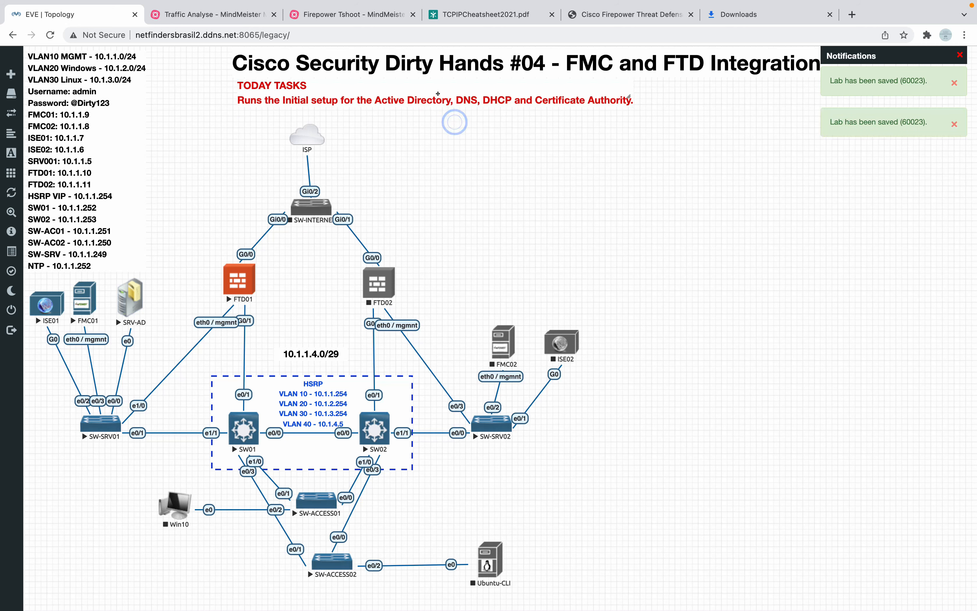
pyautogui.rightClick(448, 99)
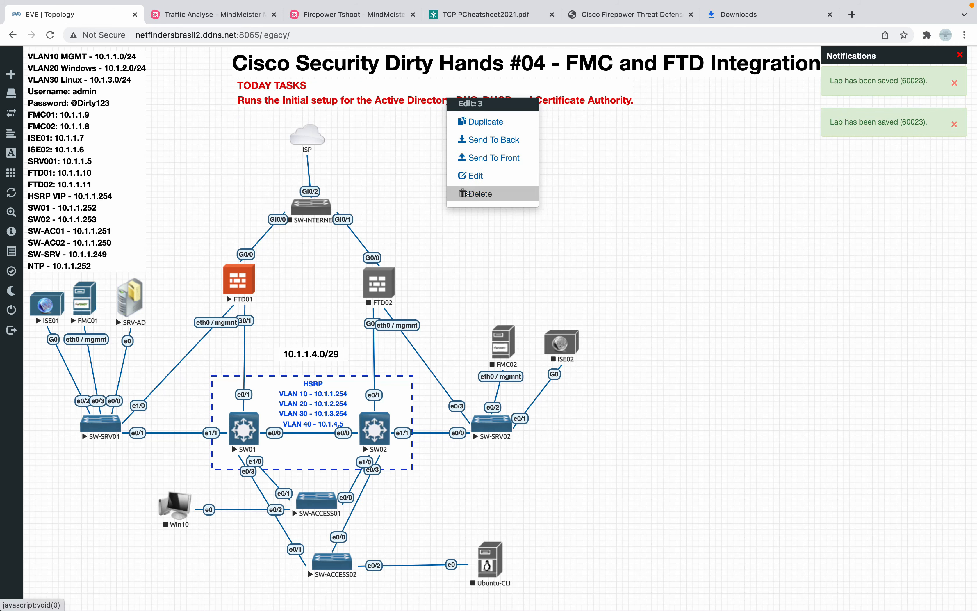
pyautogui.click(476, 193)
pyautogui.click(447, 140)
pyautogui.click(599, 192)
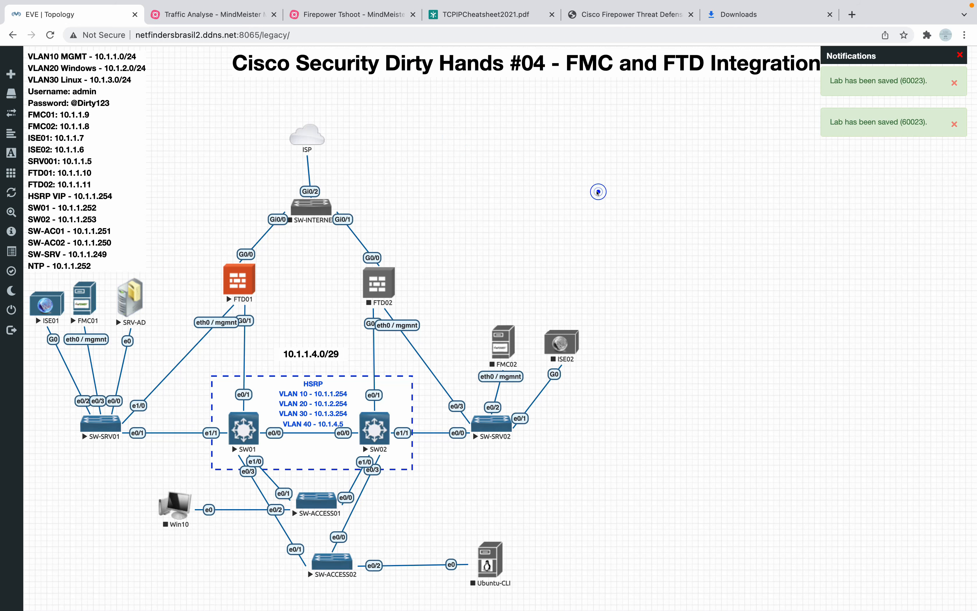
pyautogui.click(958, 55)
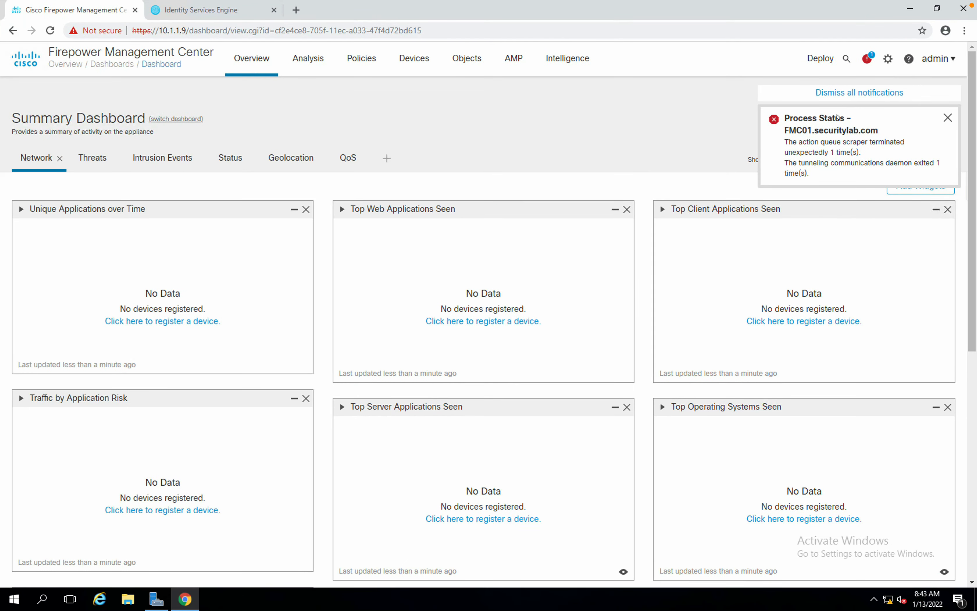
# Dismiss FMC's Process Status notification, review the dashboard widgets, and return to the EVE-NG topology.
pyautogui.click(948, 118)
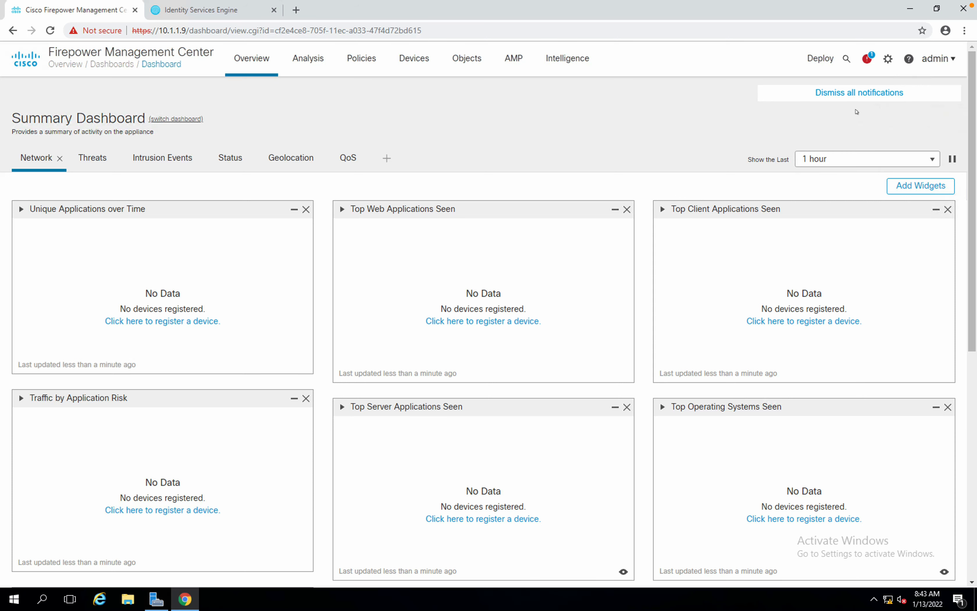
pyautogui.scroll(-1, 494, 180)
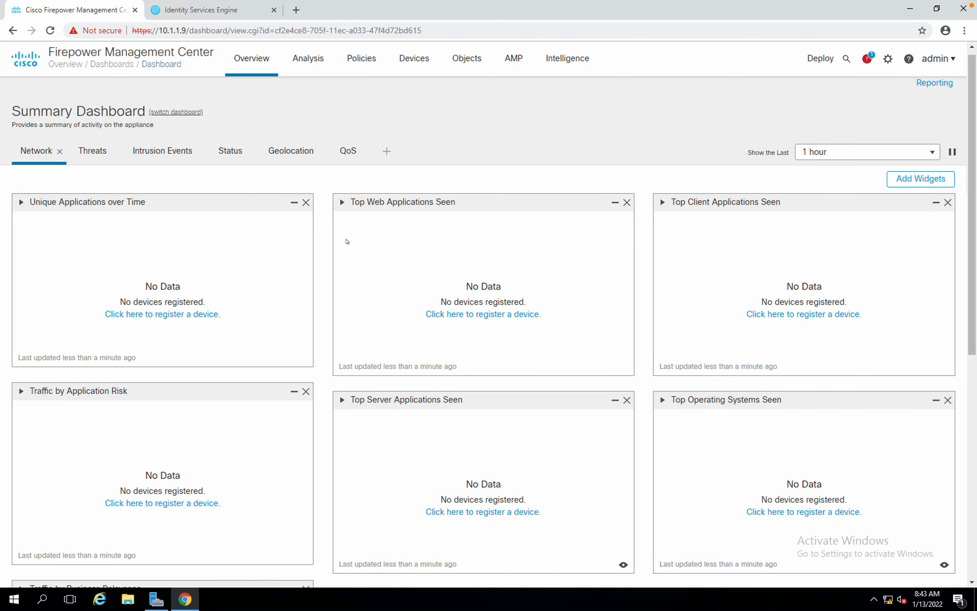
pyautogui.scroll(-5, 259, 297)
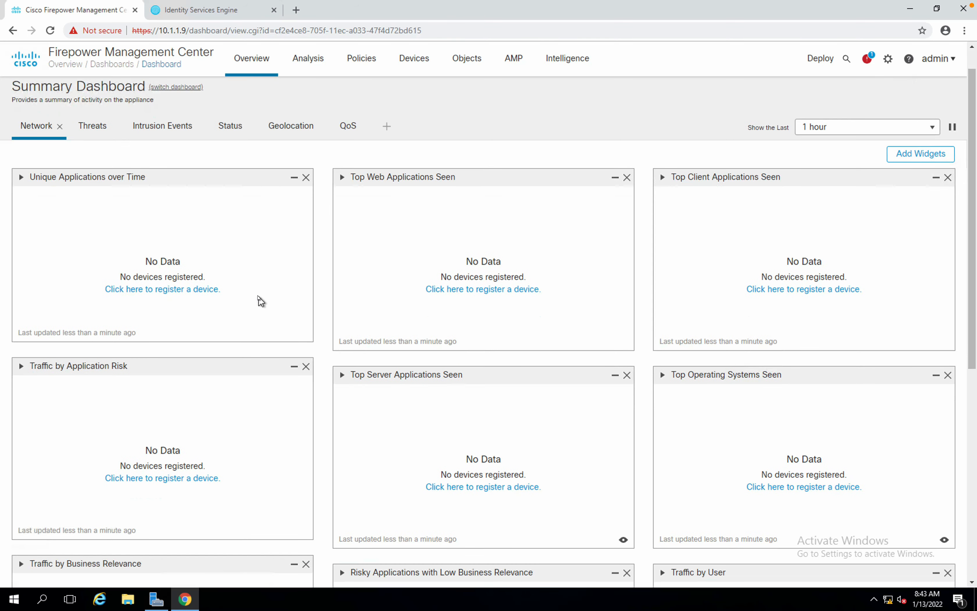
pyautogui.scroll(5, 260, 301)
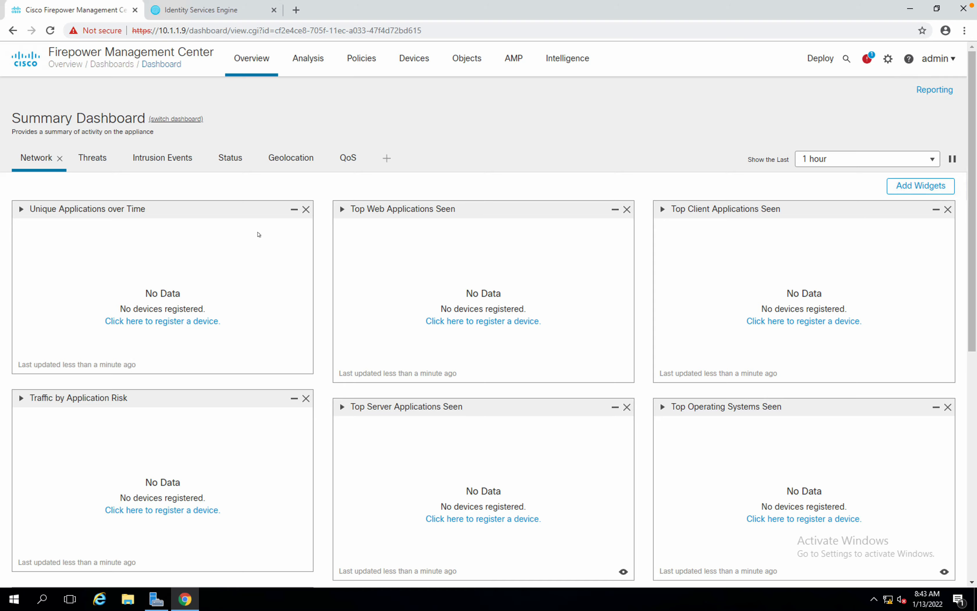
pyautogui.hotkey('ctrl', 'Left')
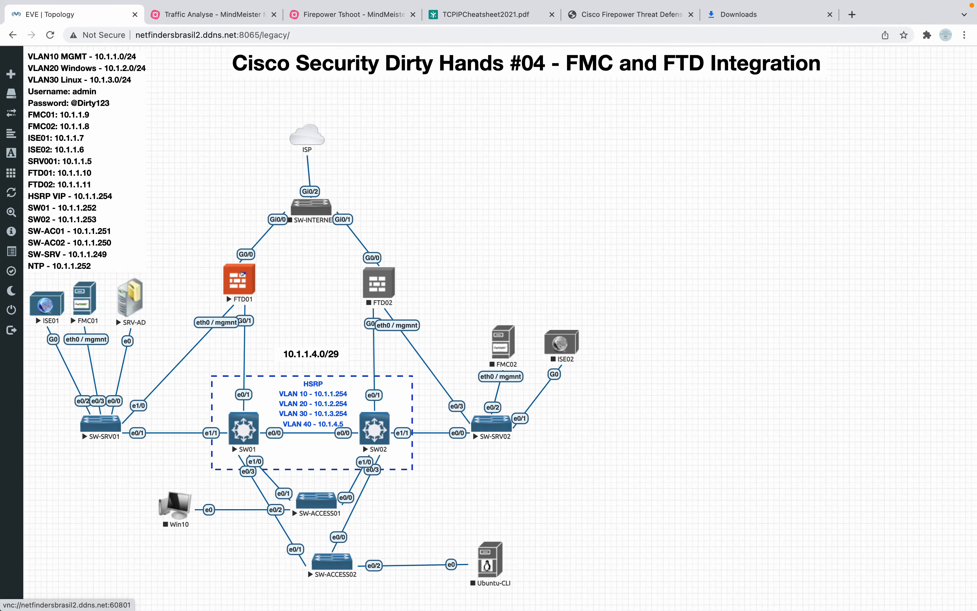
# Launch the FTD01 console and give it its own full-screen desktop.
pyautogui.click(241, 273)
pyautogui.click(569, 123)
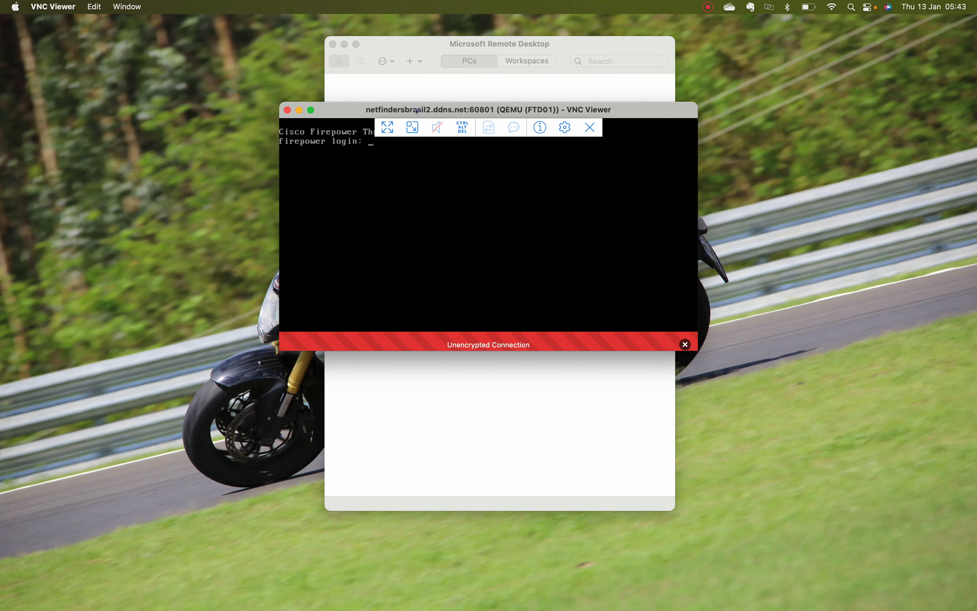
pyautogui.moveTo(532, 115); pyautogui.dragTo(417, 106)
pyautogui.click(196, 101)
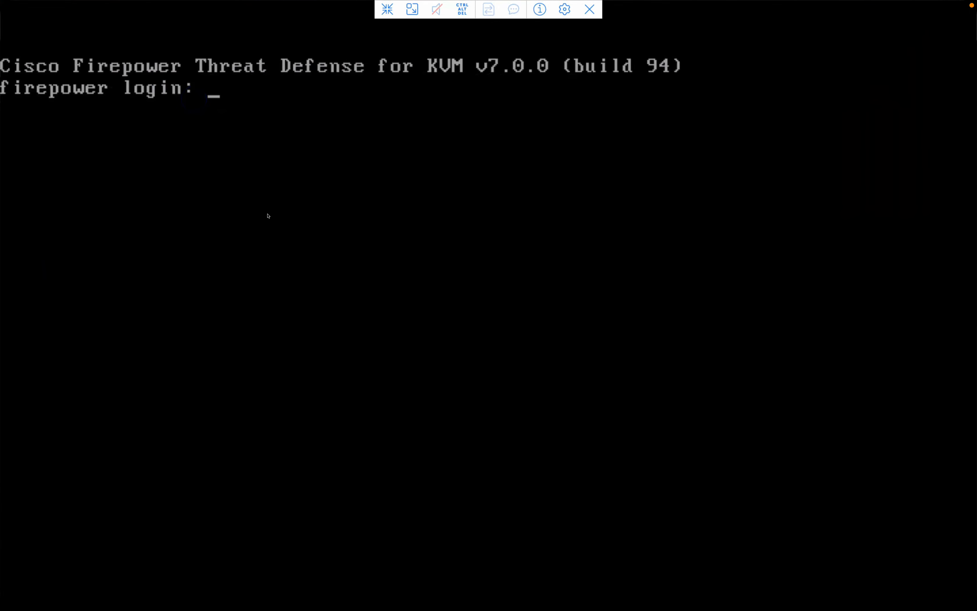
pyautogui.hotkey('ctrl', 'Up')
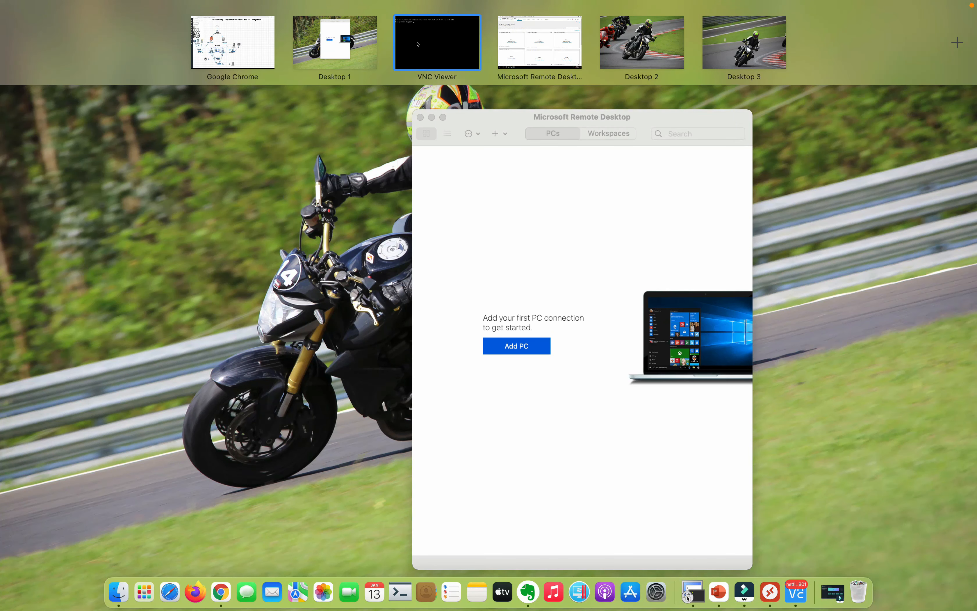
pyautogui.moveTo(418, 45); pyautogui.dragTo(334, 43)
pyautogui.moveTo(529, 42); pyautogui.dragTo(242, 40)
pyautogui.click(242, 40)
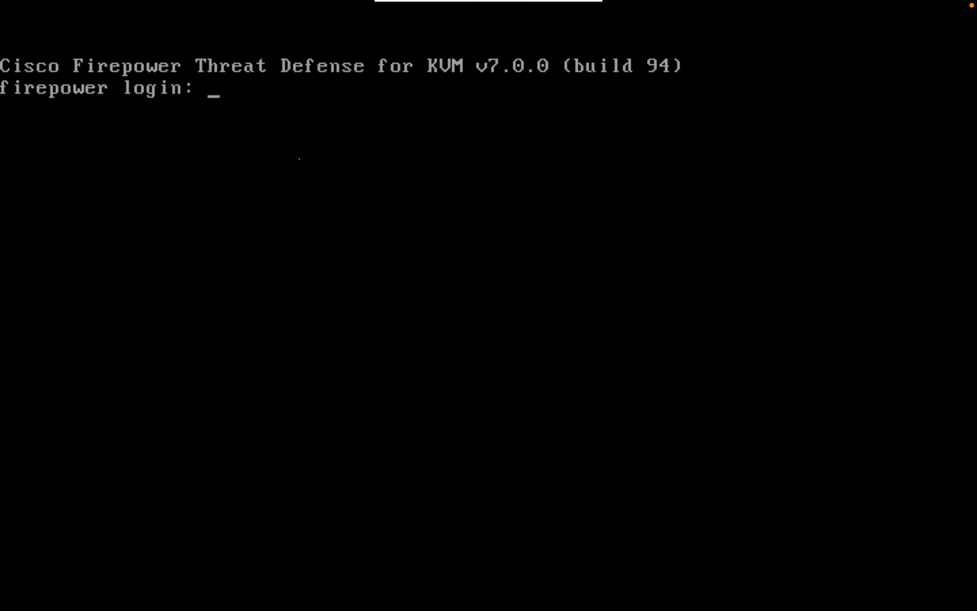
# Log in as admin, accept the EULA, and set a new admin password.
pyautogui.write('admin')
pyautogui.press('Return')
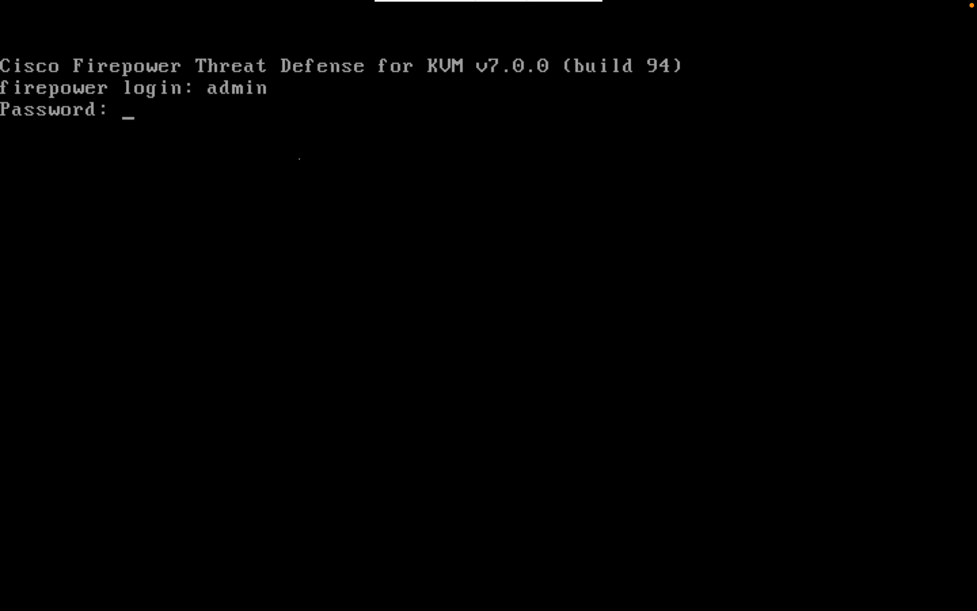
pyautogui.press('Return')
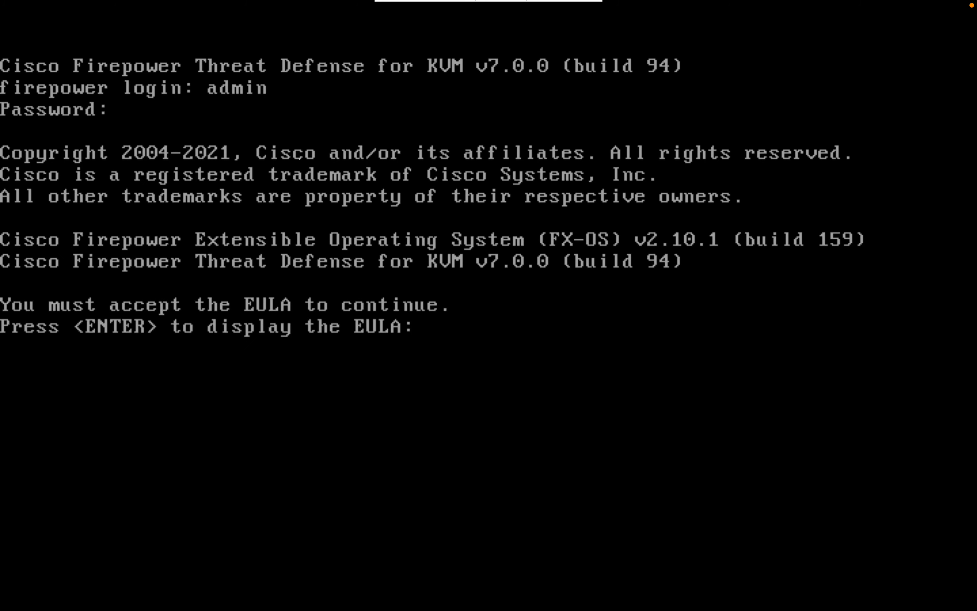
pyautogui.press('Return')
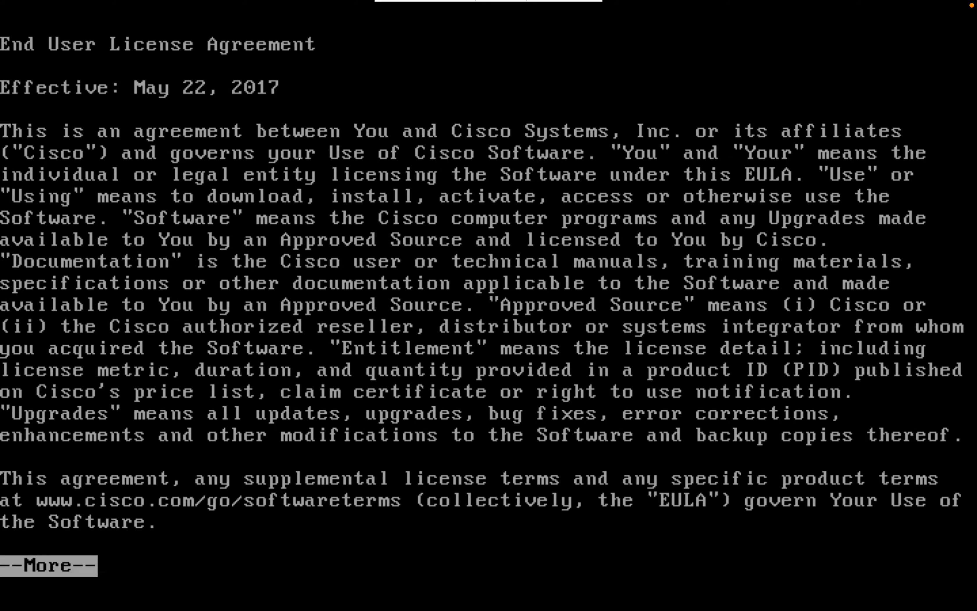
pyautogui.press('Return')
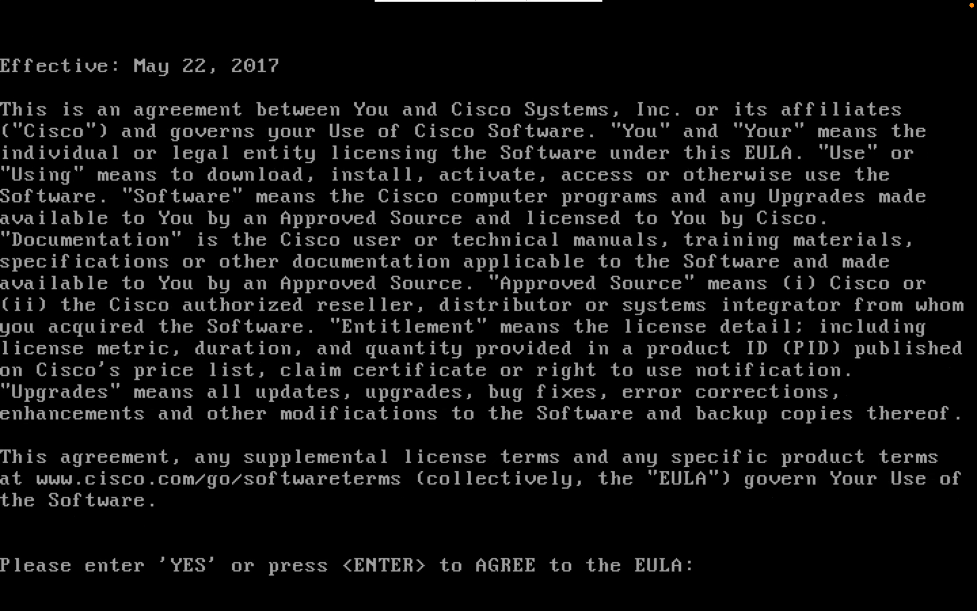
pyautogui.press('Return')
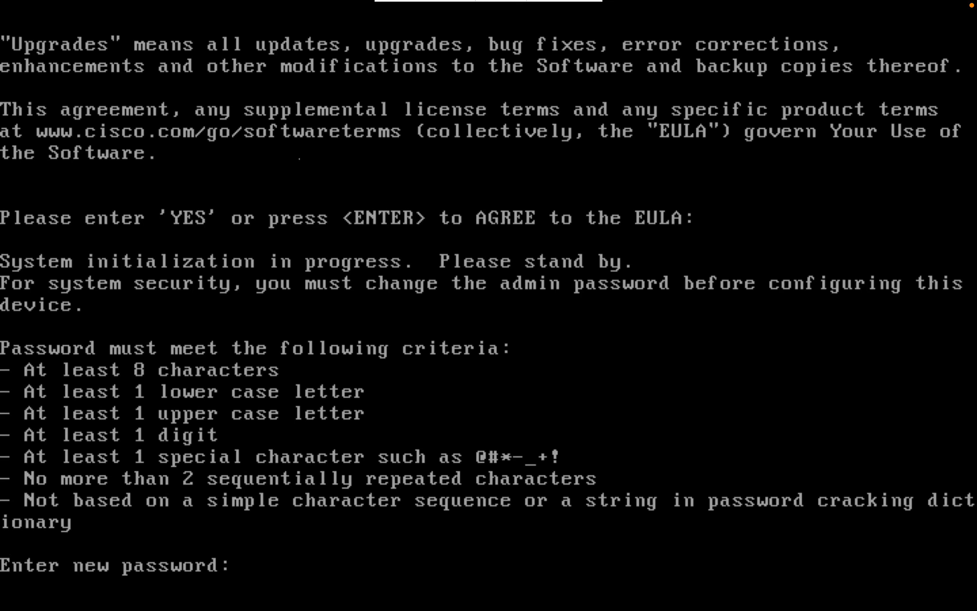
pyautogui.press('Return')
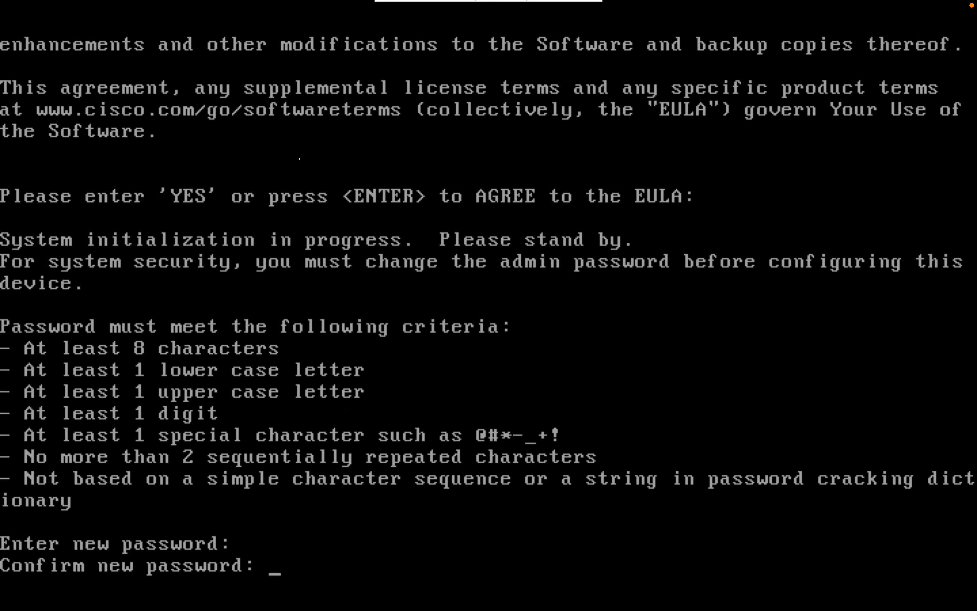
pyautogui.press('Return')
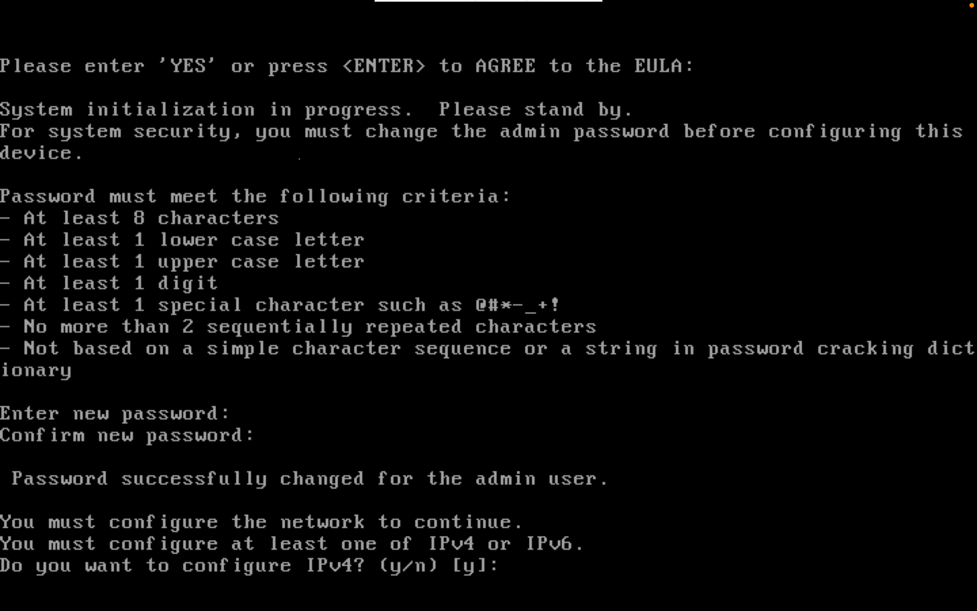
# Configure manual IPv4 only: address 10.1.1.10, netmask 255.255.255.0, gateway 10.1.1.254.
pyautogui.write('y')
pyautogui.press('Return')
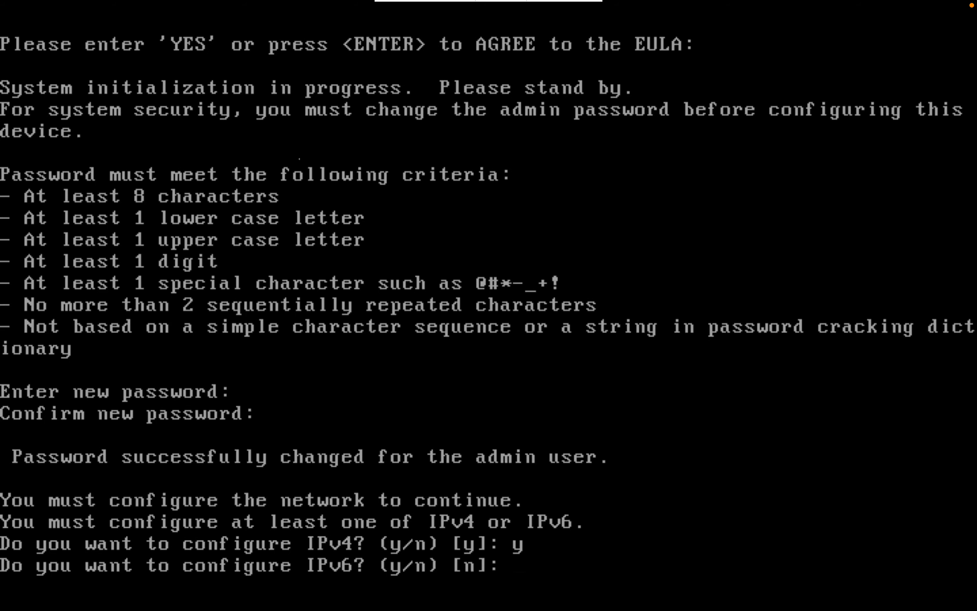
pyautogui.write('n')
pyautogui.press('Return')
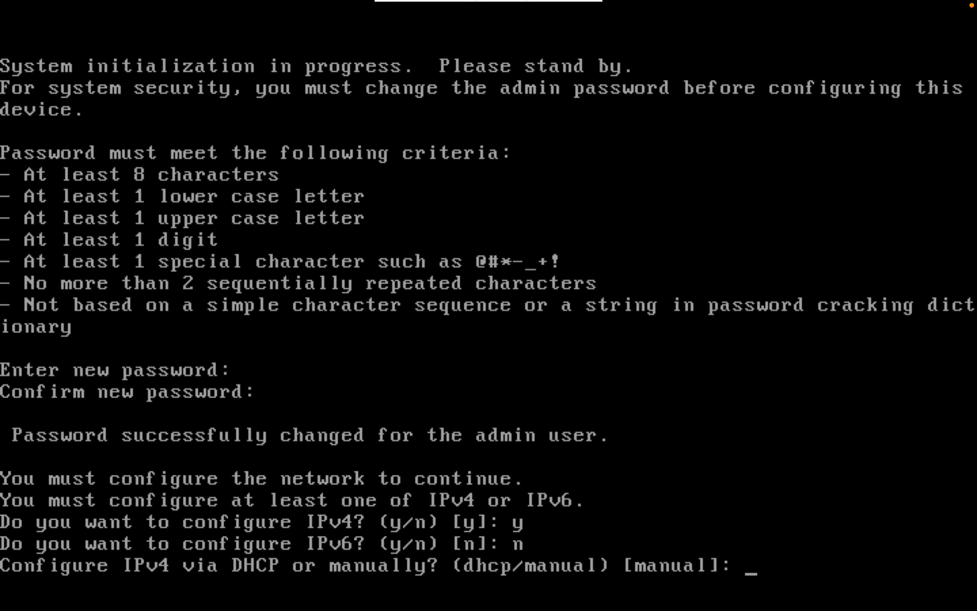
pyautogui.press('Return')
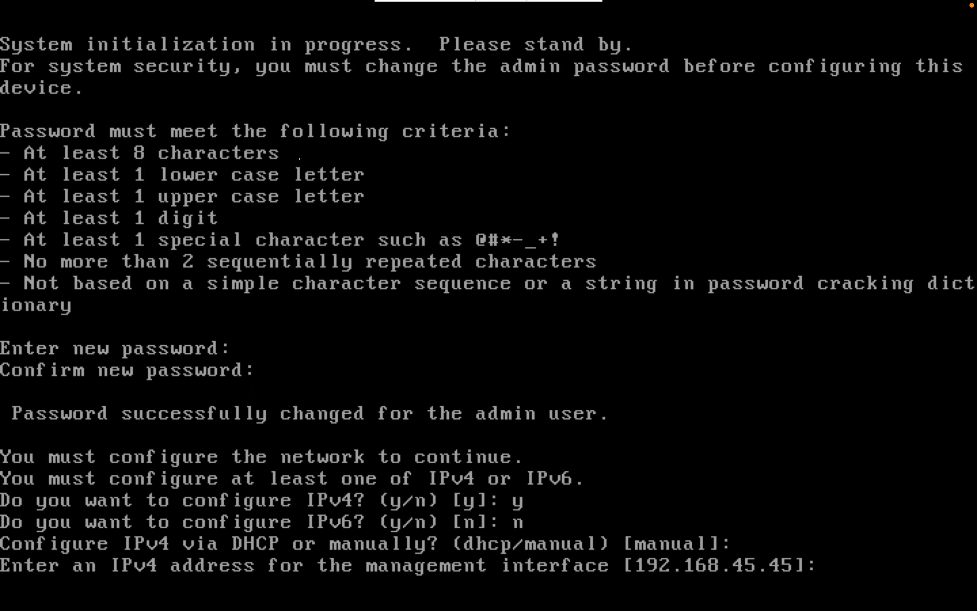
pyautogui.hotkey('ctrl', 'Right')
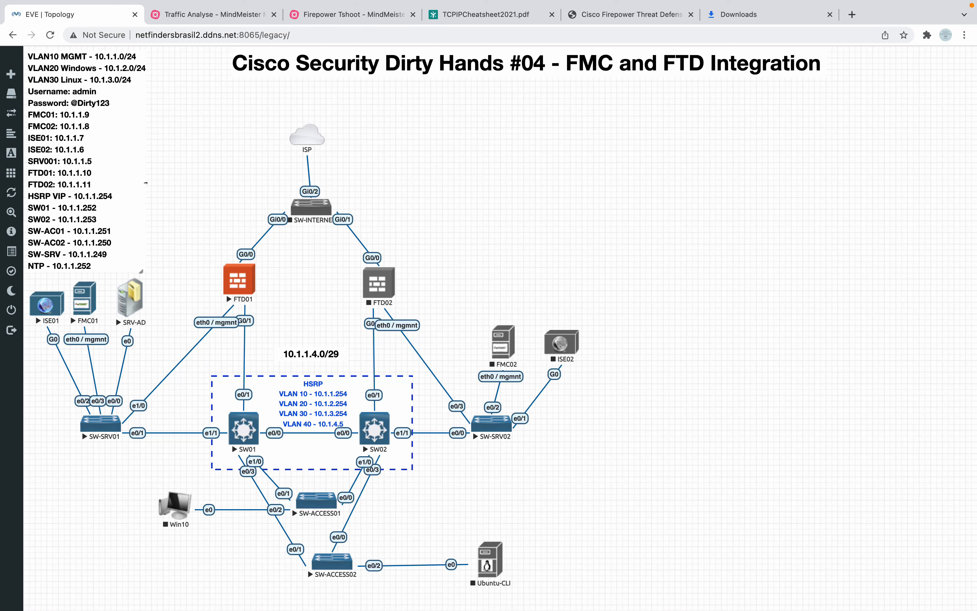
pyautogui.hotkey('ctrl', 'Left')
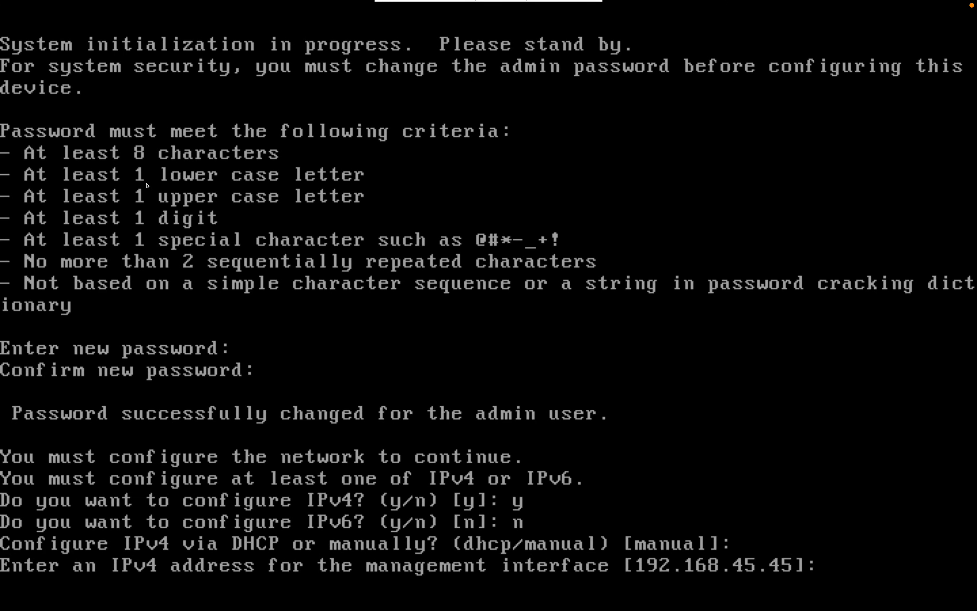
pyautogui.write('10.1.1.10')
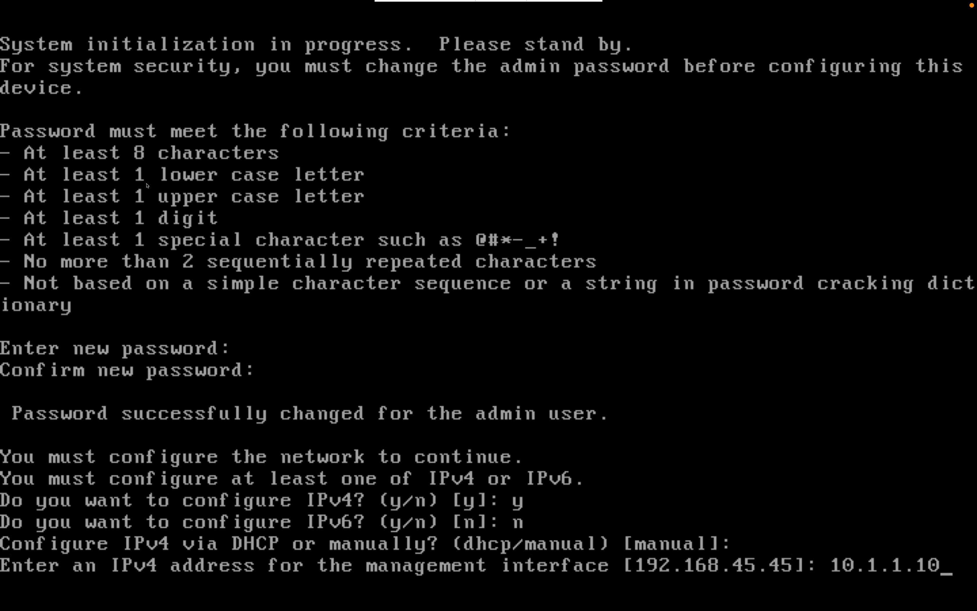
pyautogui.press('Return')
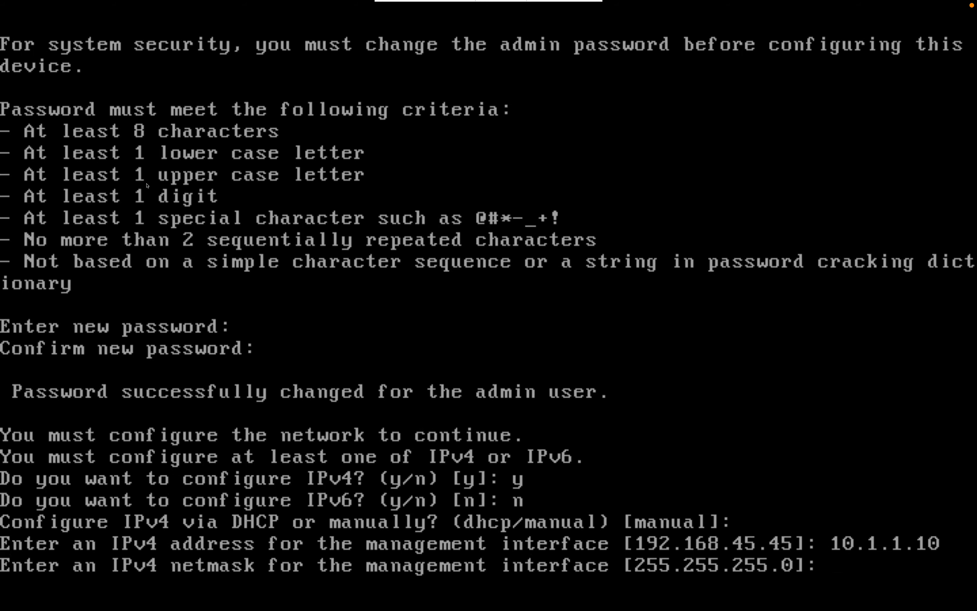
pyautogui.press('Return')
pyautogui.write('10.1.1')
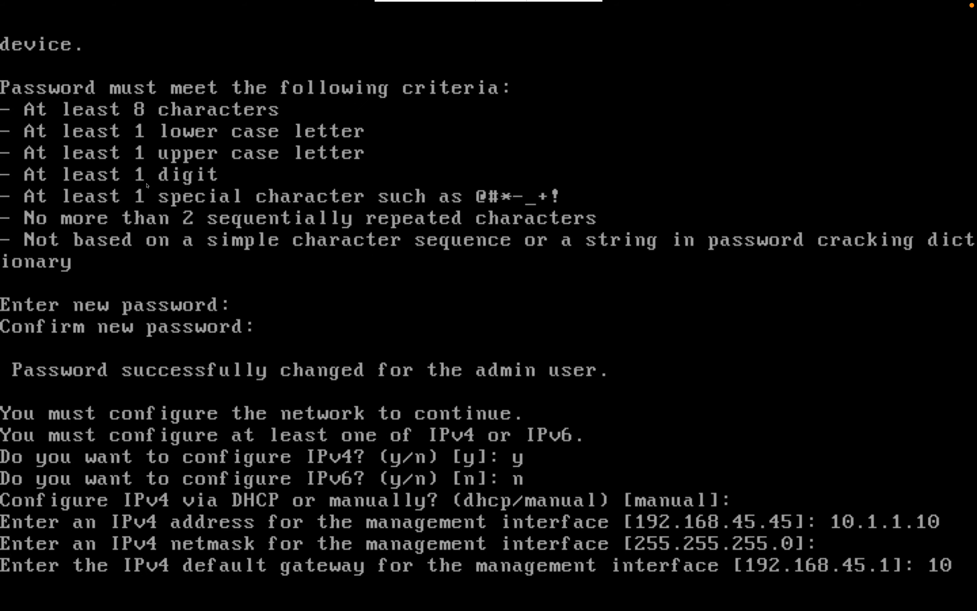
pyautogui.write('.254')
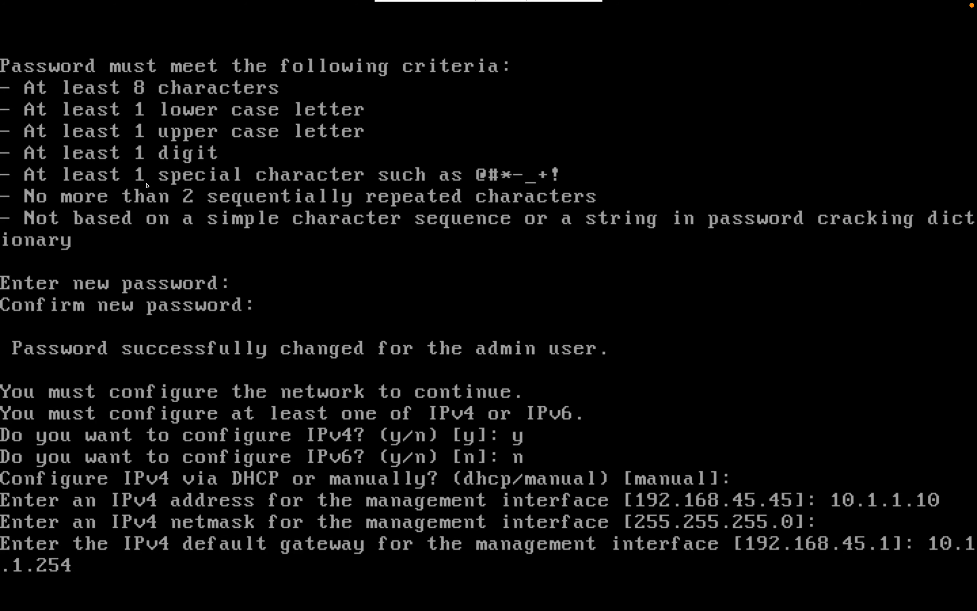
pyautogui.press('Return')
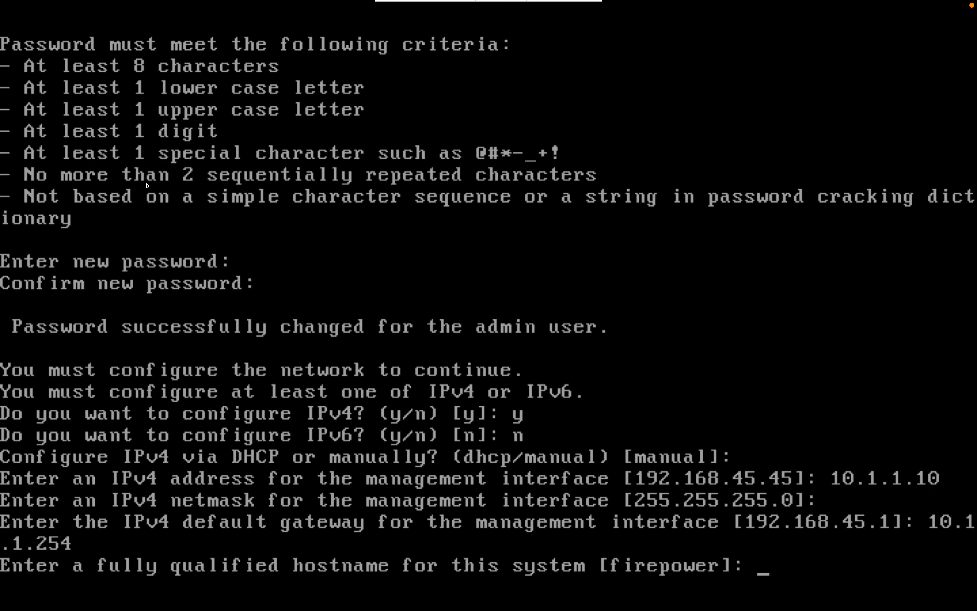
# Enter hostname FTD01.securitylab.com, DNS server 10.1.1.5 and search domain securitylab.com at FTD01's setup prompts.
pyautogui.write('FTD01')
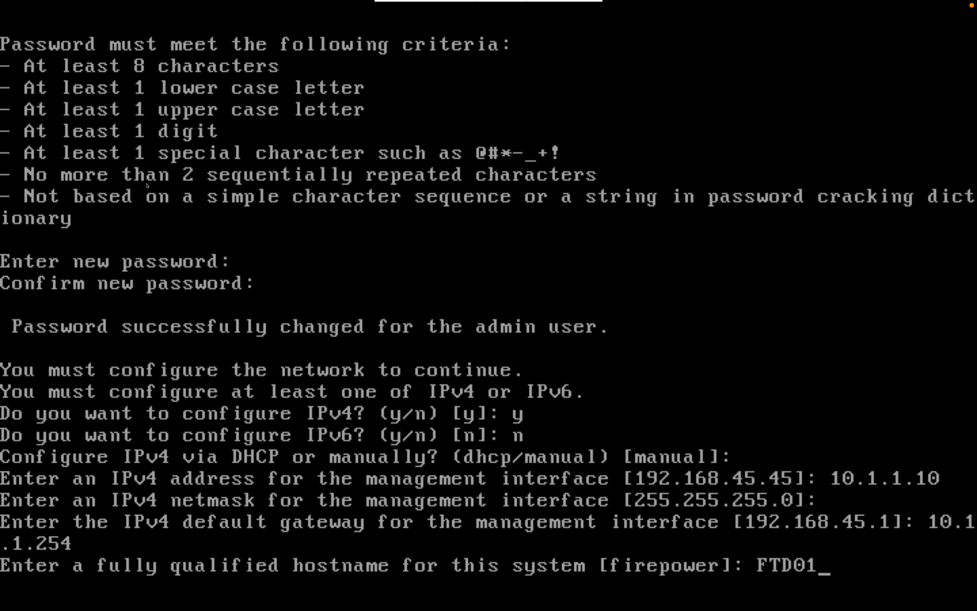
pyautogui.write('.security')
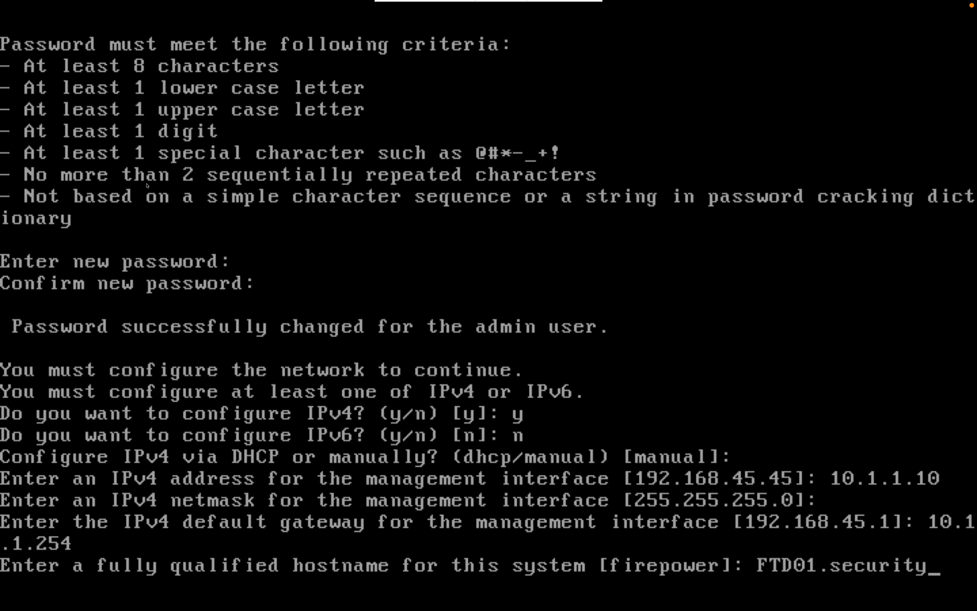
pyautogui.write('lab.com')
pyautogui.press('Return')
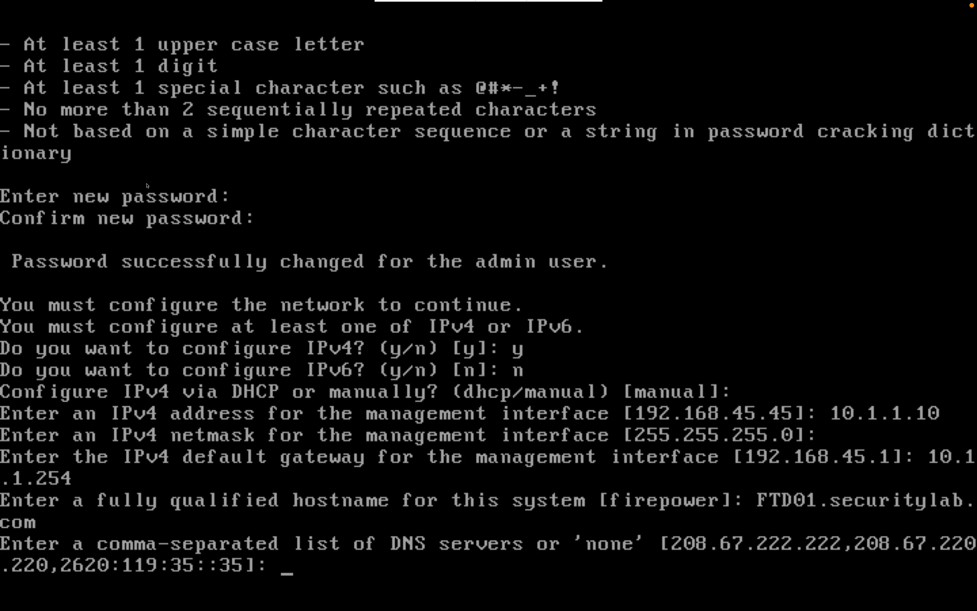
pyautogui.write('10.1.1.5')
pyautogui.hotkey('ctrl', 'Right')
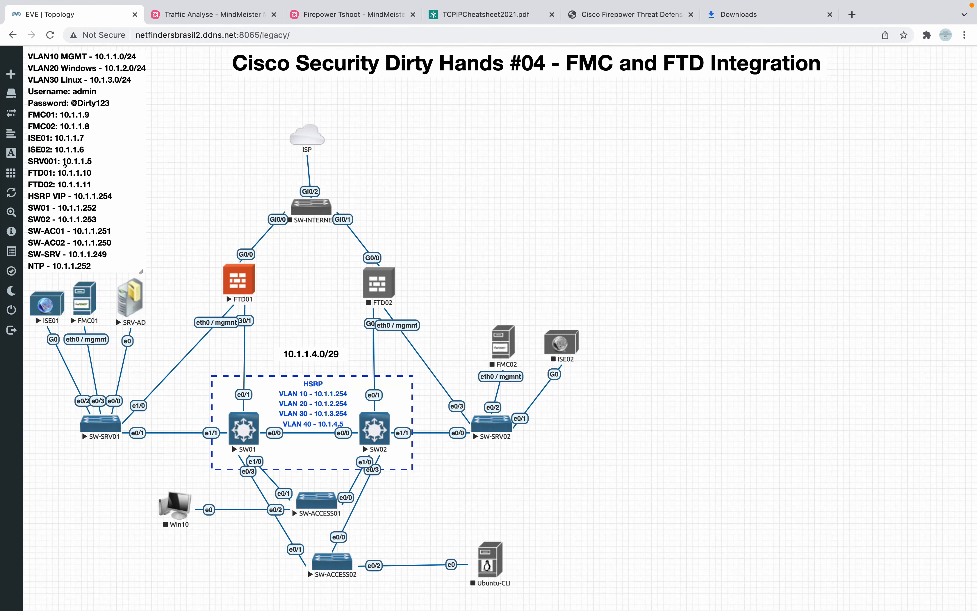
pyautogui.hotkey('ctrl', 'Left')
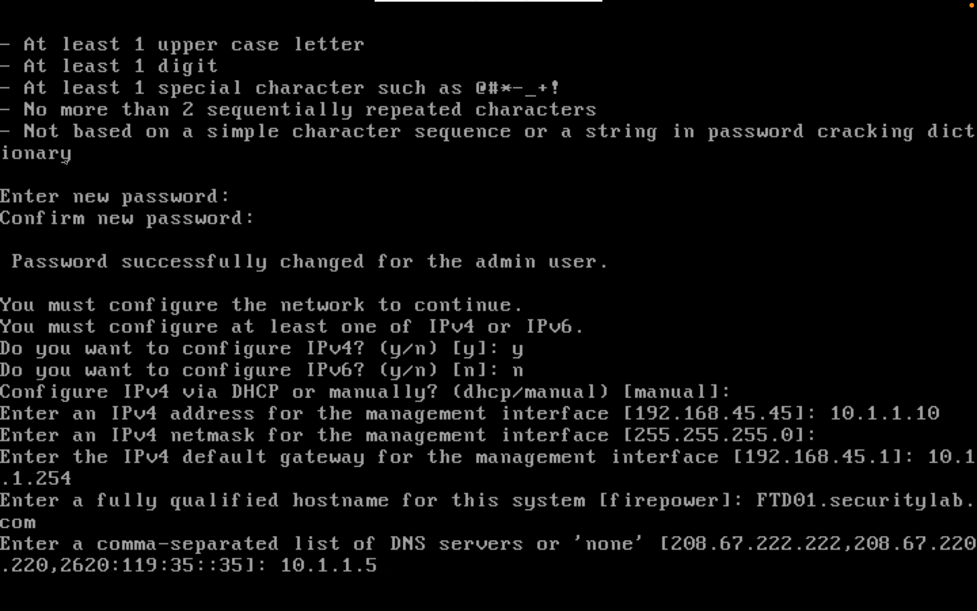
pyautogui.press('Return')
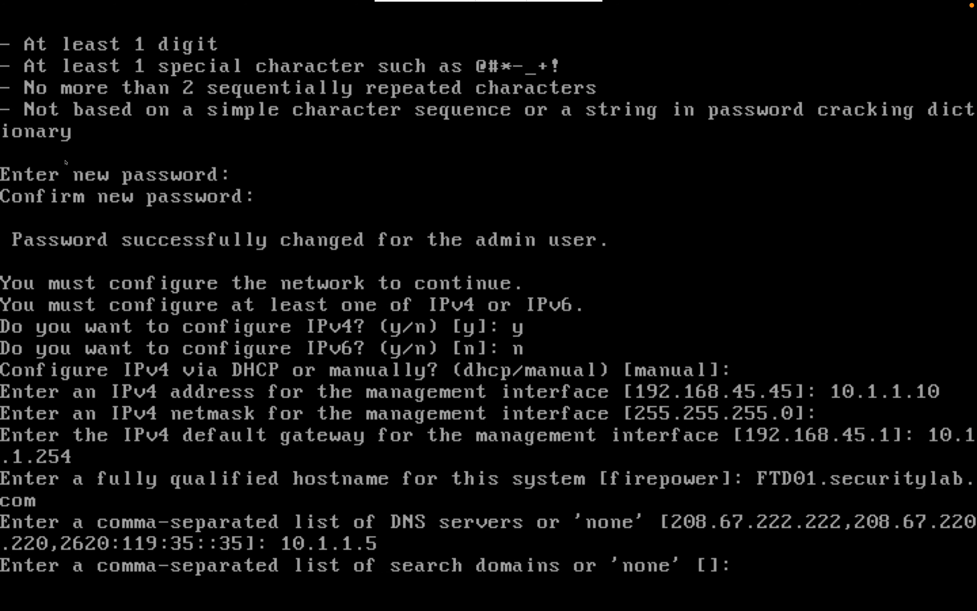
pyautogui.write('securitylab.com')
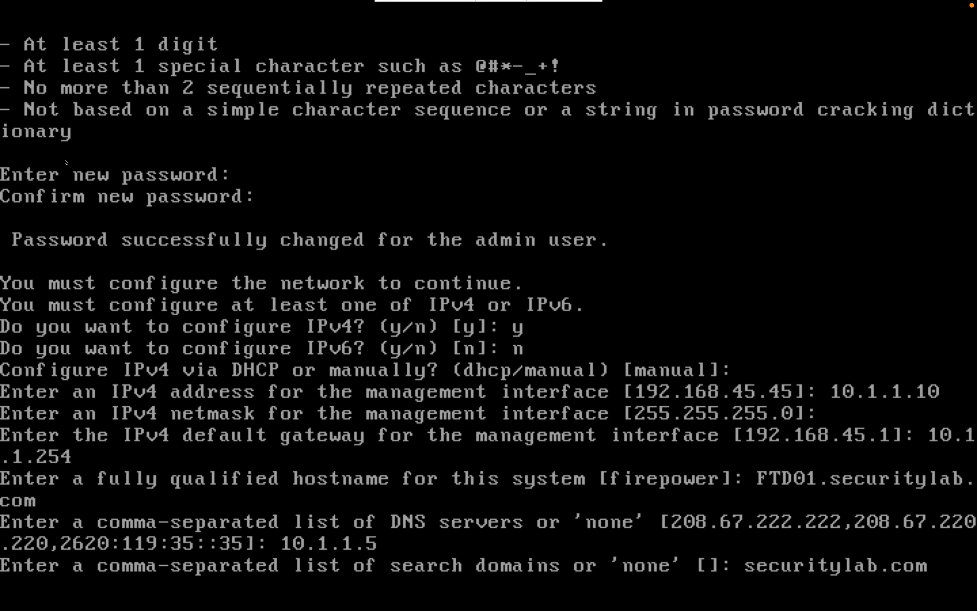
pyautogui.press('Return')
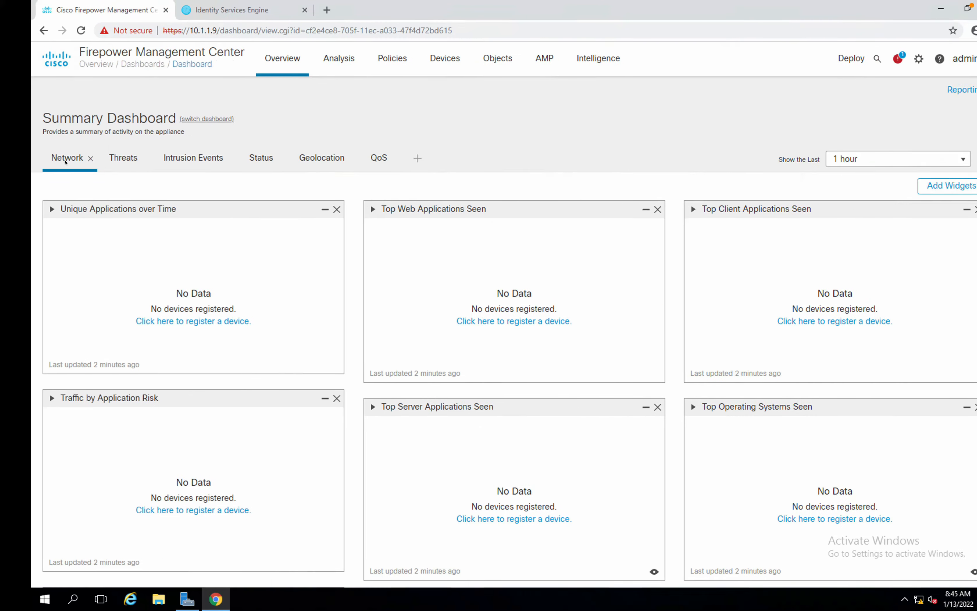
# In ISE's telemetry prompt, choose to provide the Cisco.com ID later and continue.
pyautogui.click(185, 11)
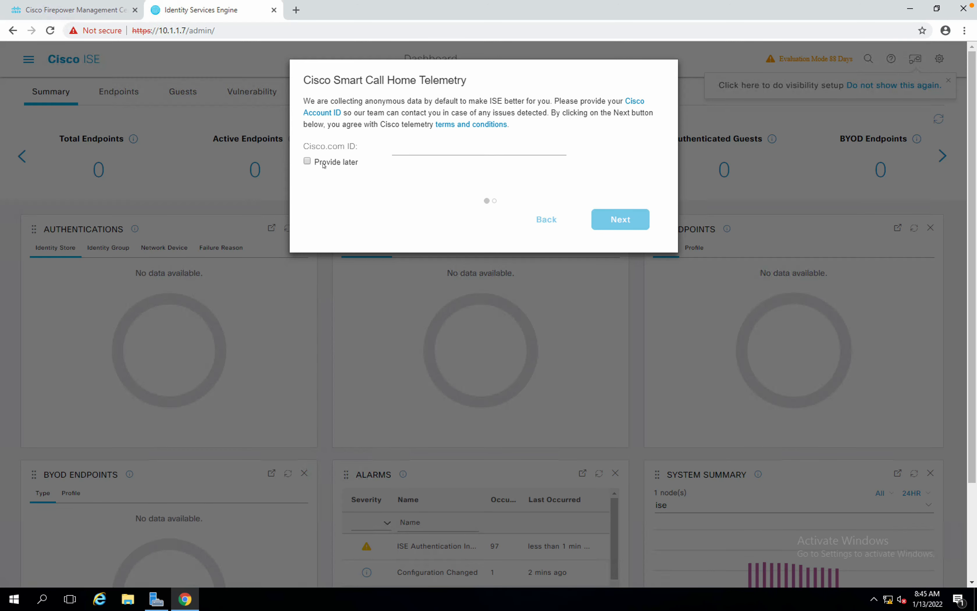
pyautogui.click(332, 162)
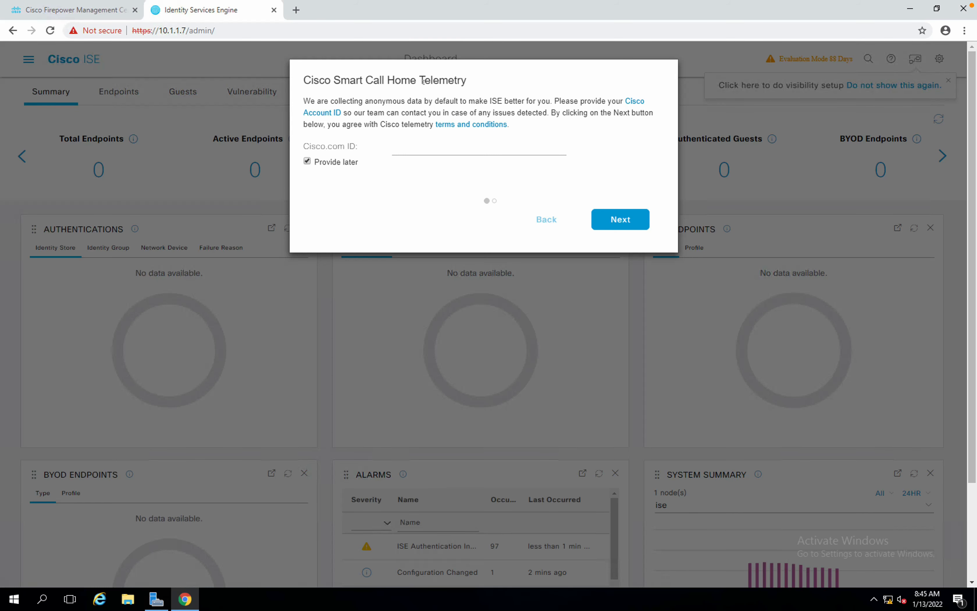
pyautogui.click(409, 142)
pyautogui.click(602, 218)
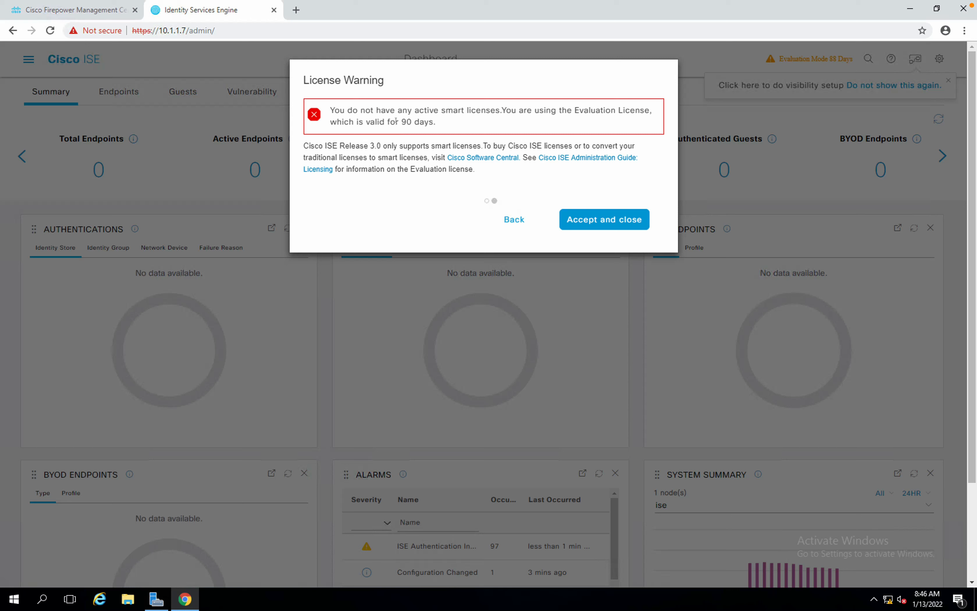
# Accept and close the 90-day evaluation license warning, then return to the EVE topology.
pyautogui.moveTo(396, 120); pyautogui.dragTo(456, 128)
pyautogui.click(597, 223)
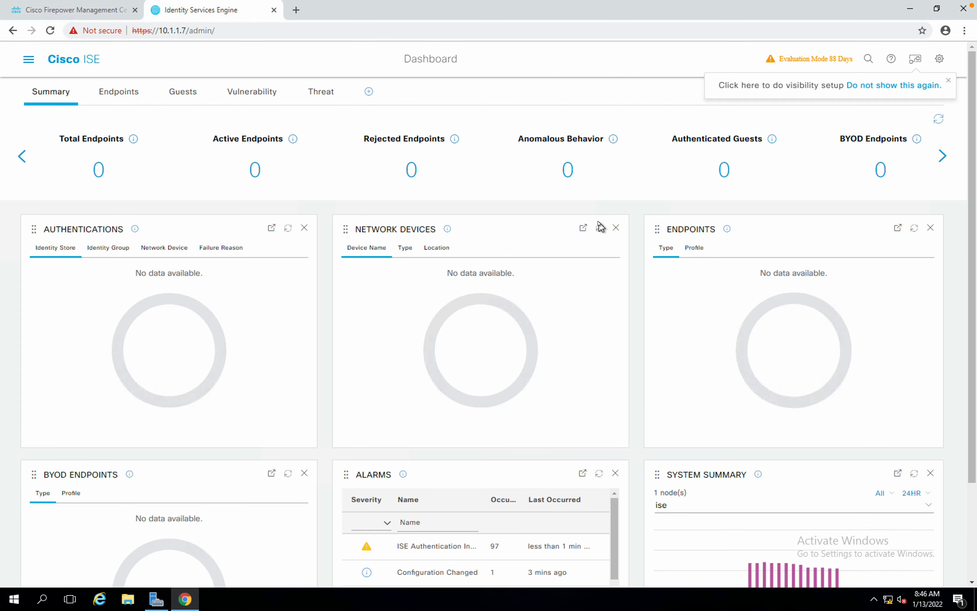
pyautogui.hotkey('ctrl', 'Left')
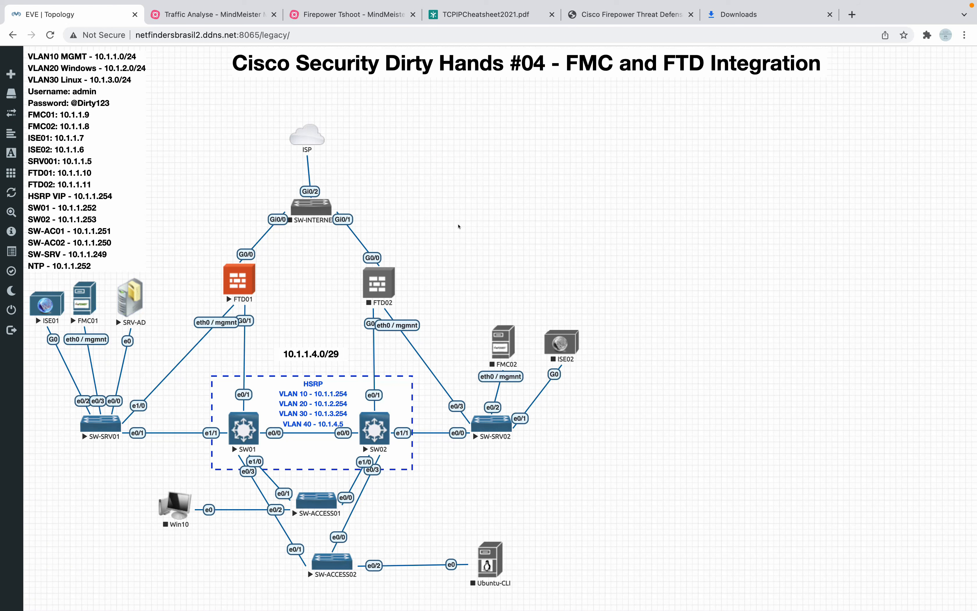
# Answer 'no' to managing FTD01 locally in its console.
pyautogui.hotkey('ctrl', 'Left')
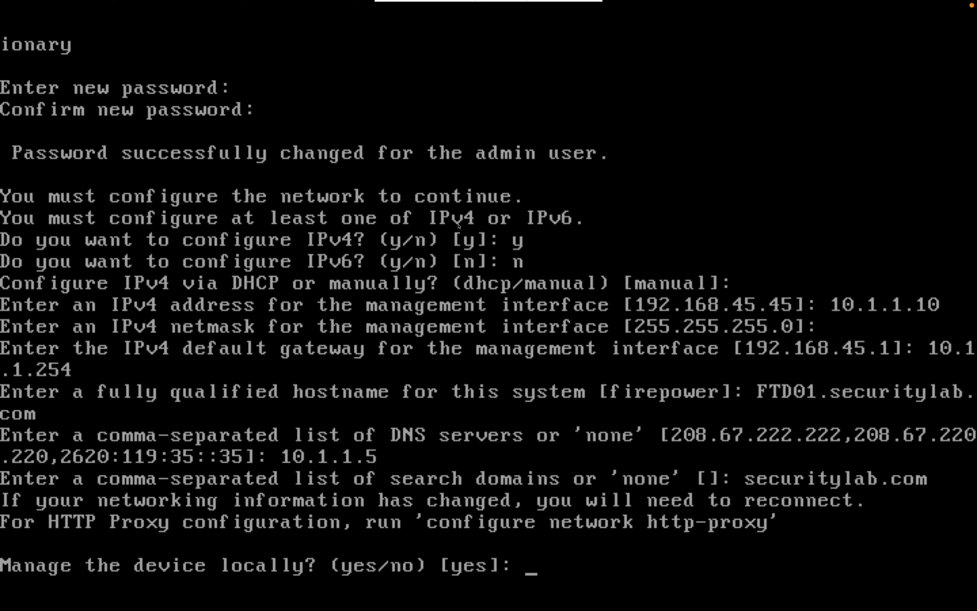
pyautogui.write('no')
pyautogui.press('Return')
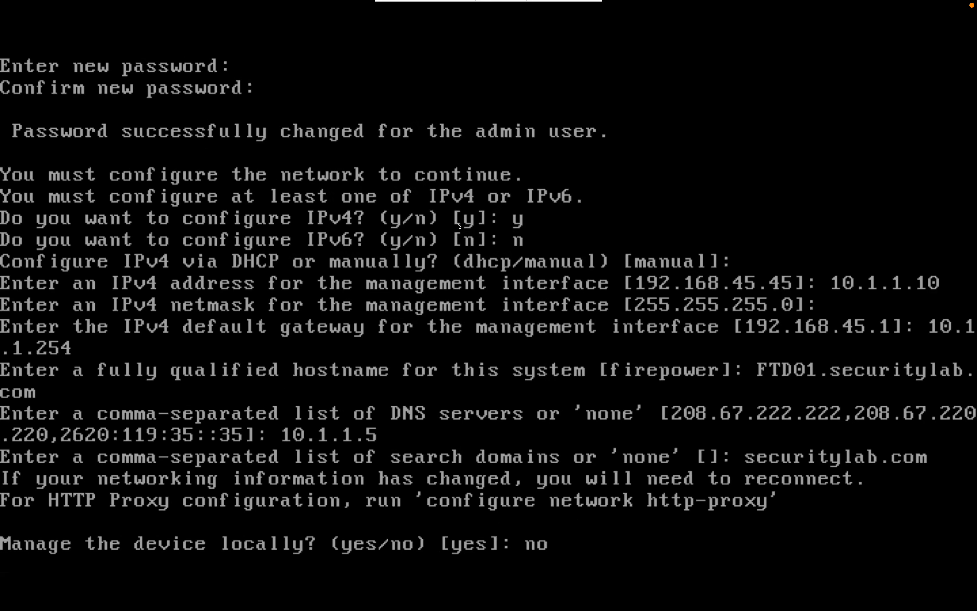
pyautogui.hotkey('ctrl', 'Right')
pyautogui.hotkey('ctrl', 'Right')
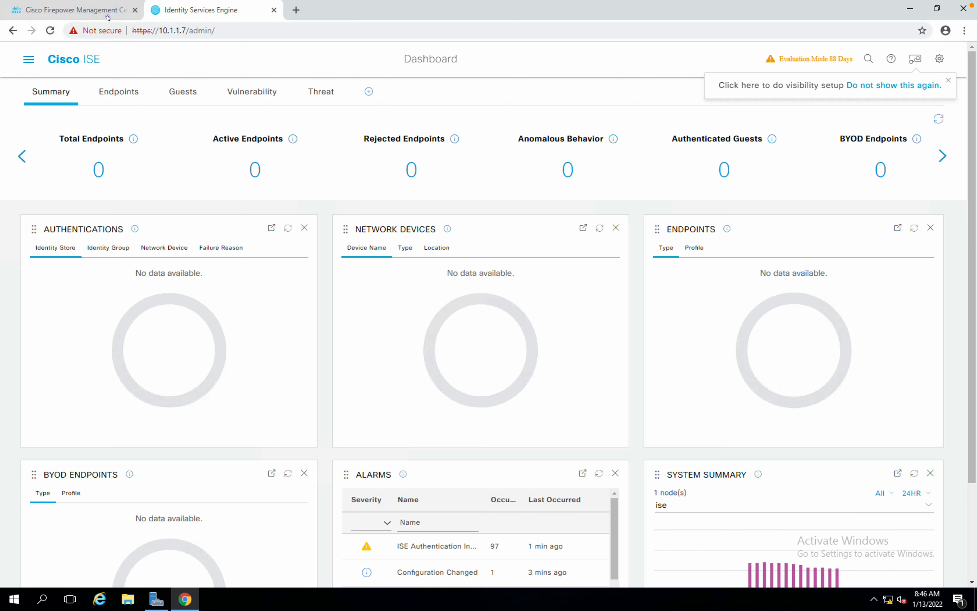
# In FMC, go to Policies > Intrusion to open the Intrusion Policies list.
pyautogui.click(106, 10)
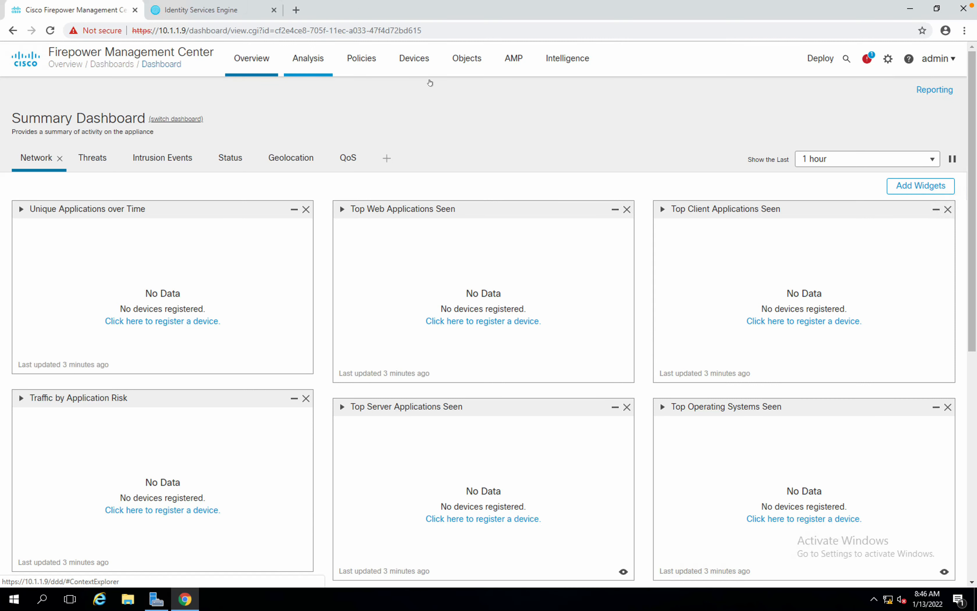
pyautogui.click(414, 61)
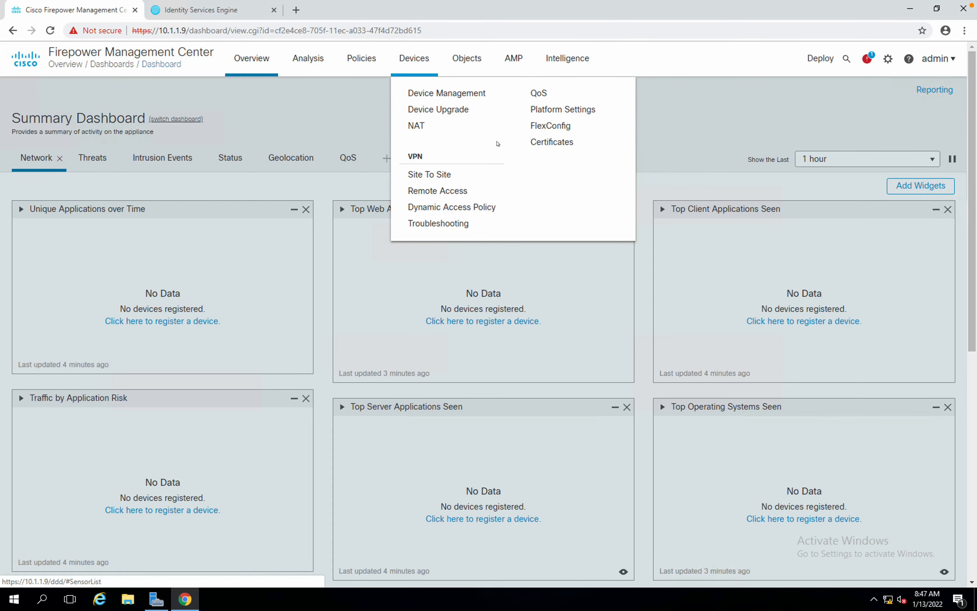
pyautogui.click(309, 118)
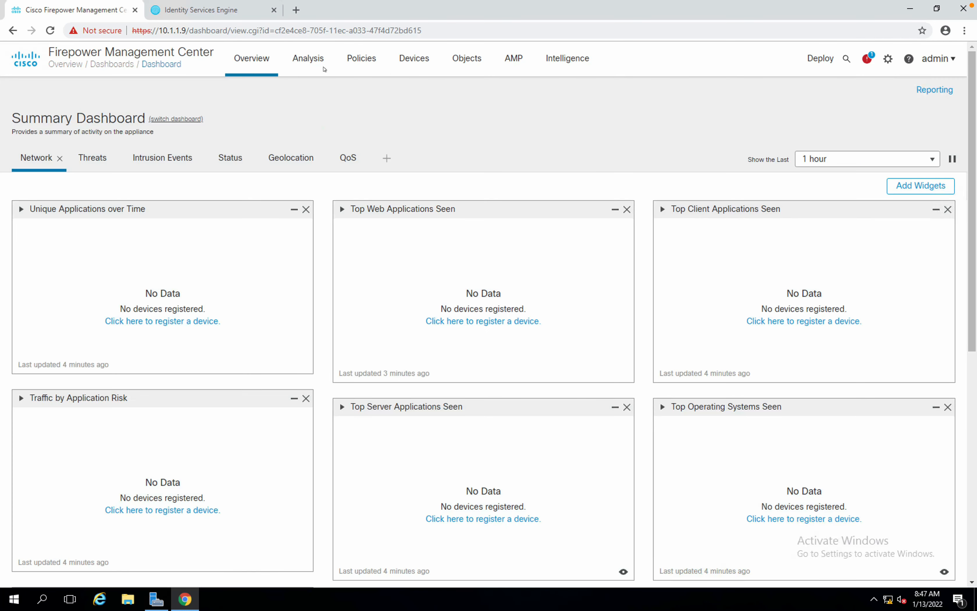
pyautogui.click(352, 60)
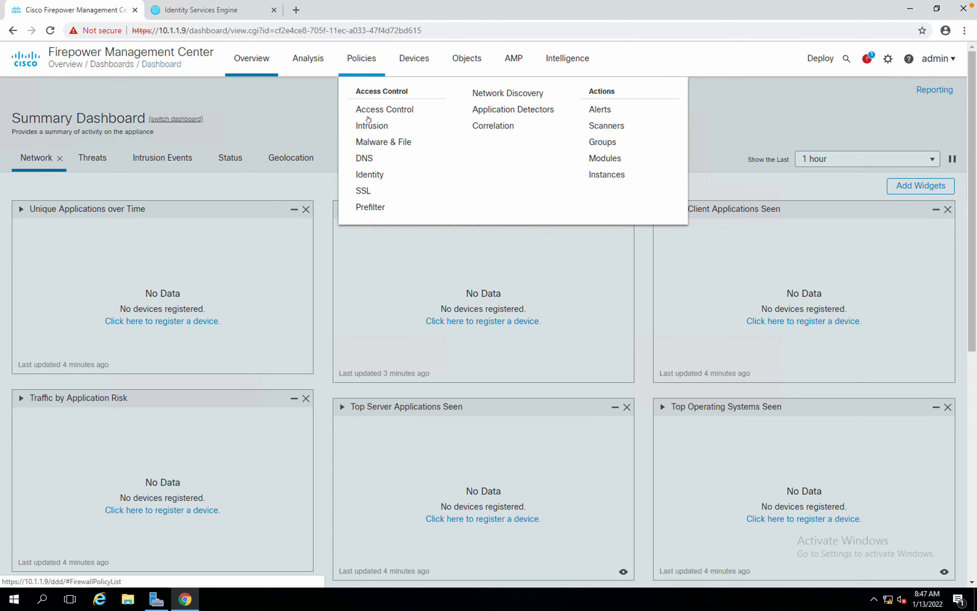
pyautogui.click(371, 126)
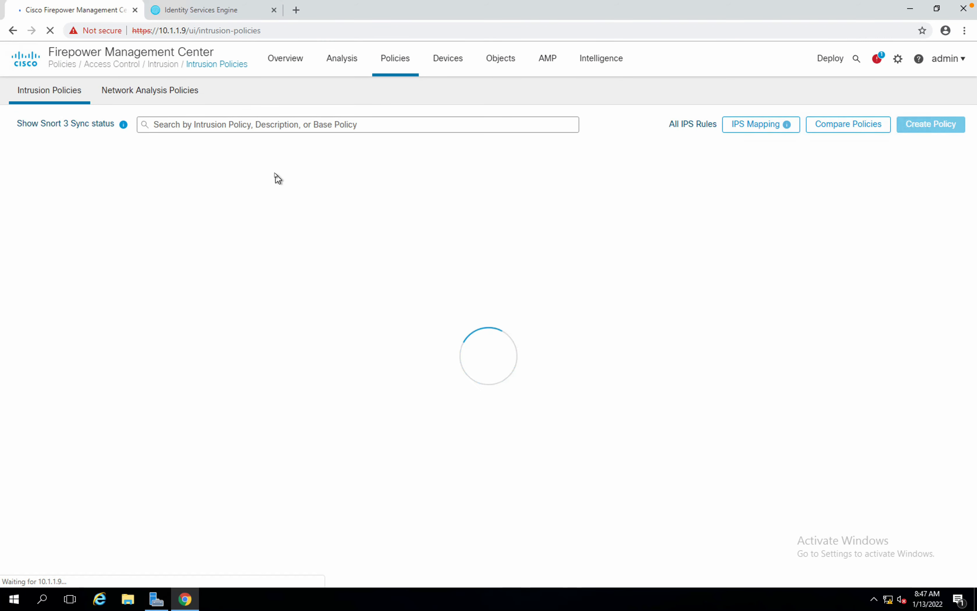
# Return FMC to its Overview summary dashboard.
pyautogui.hotkey('ctrl', 'Left')
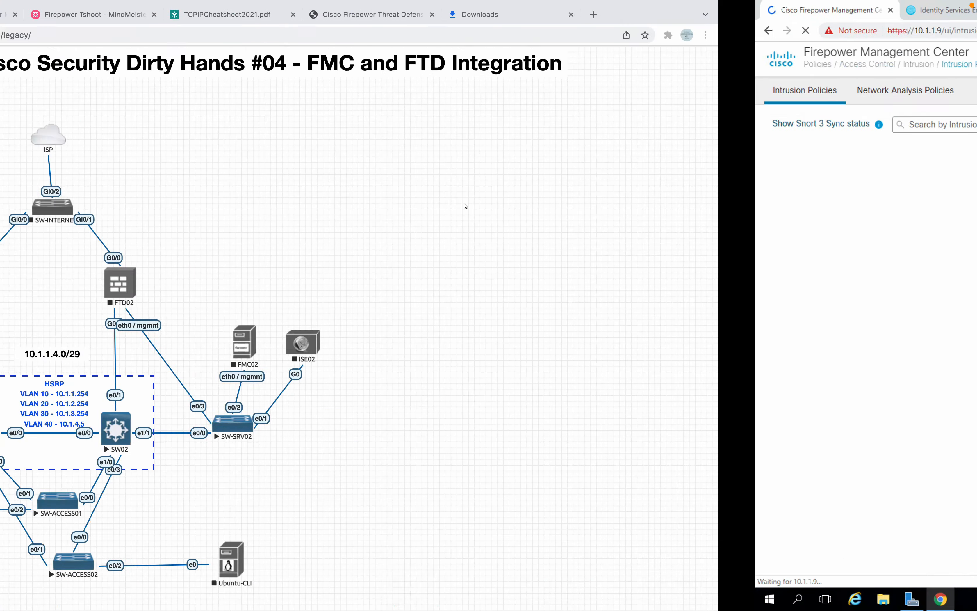
pyautogui.hotkey('ctrl', 'Right')
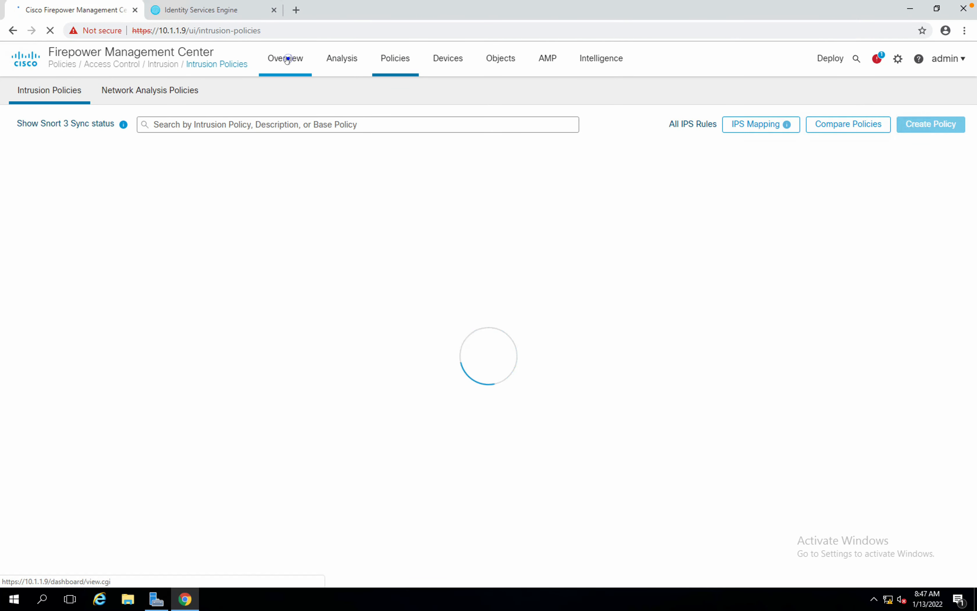
pyautogui.moveTo(290, 62)
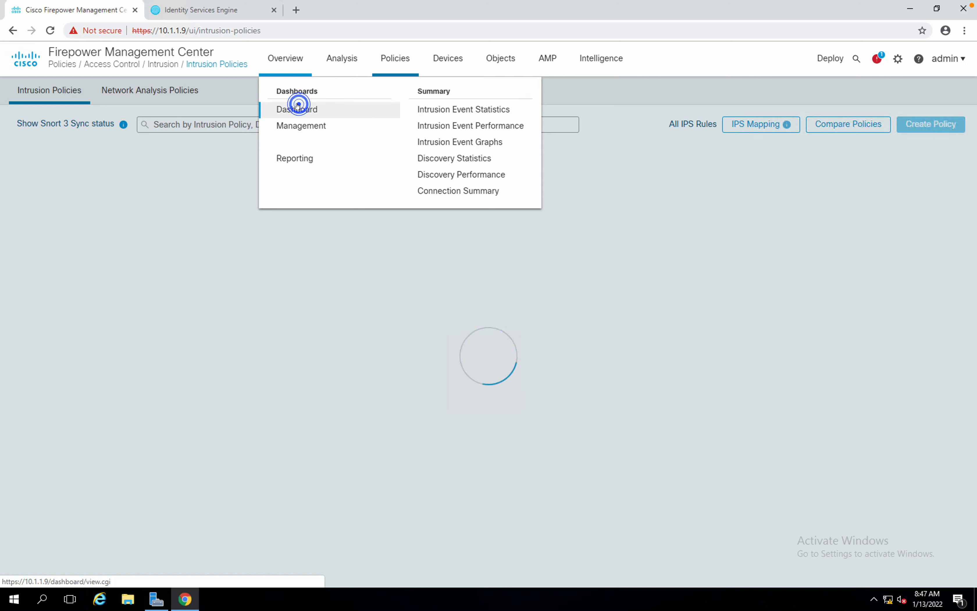
pyautogui.click(299, 109)
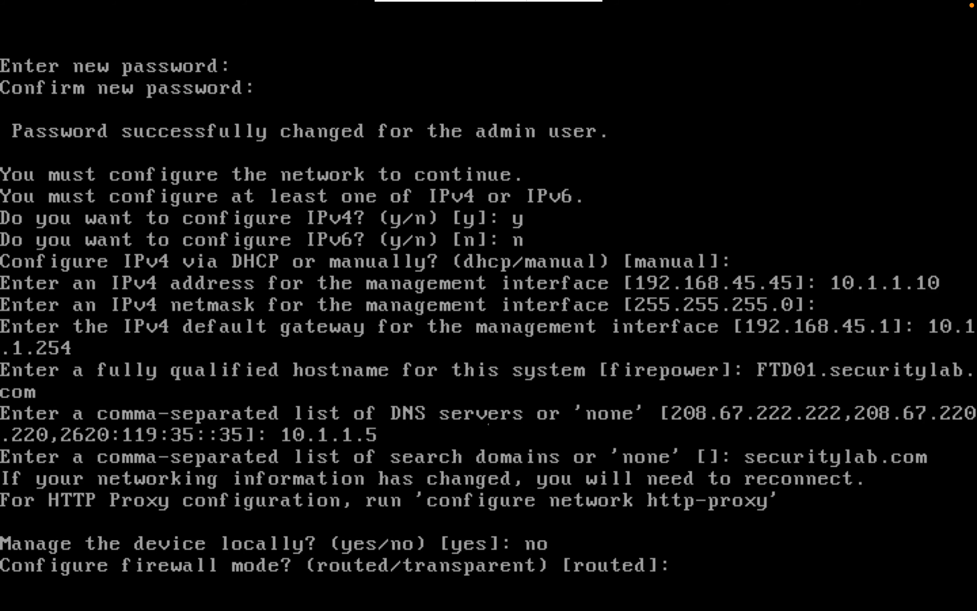
# Accept the default routed firewall mode on FTD01, then bring up the FMC dashboard.
pyautogui.press('Return')
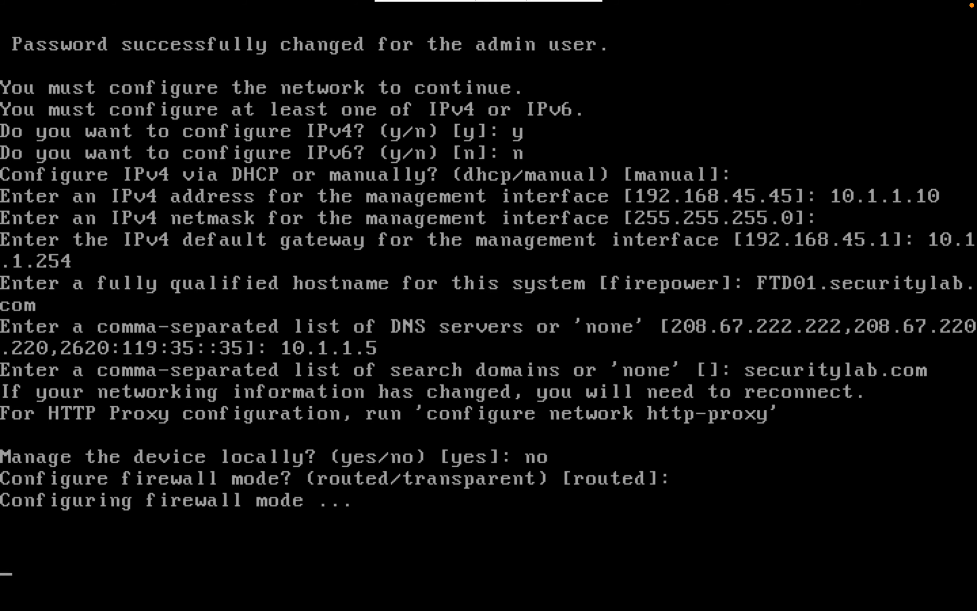
pyautogui.hotkey('ctrl', 'Right')
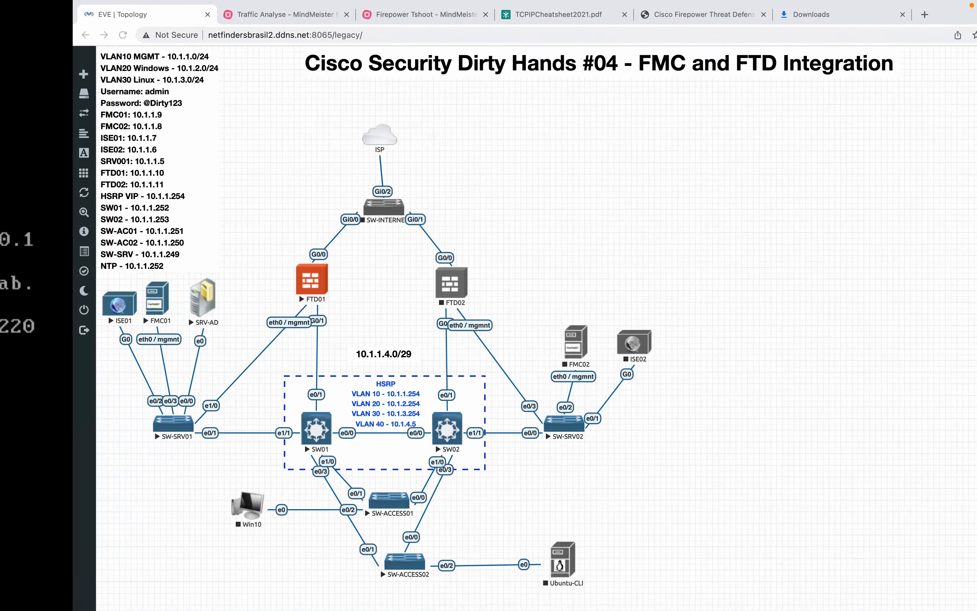
pyautogui.hotkey('ctrl', 'Left')
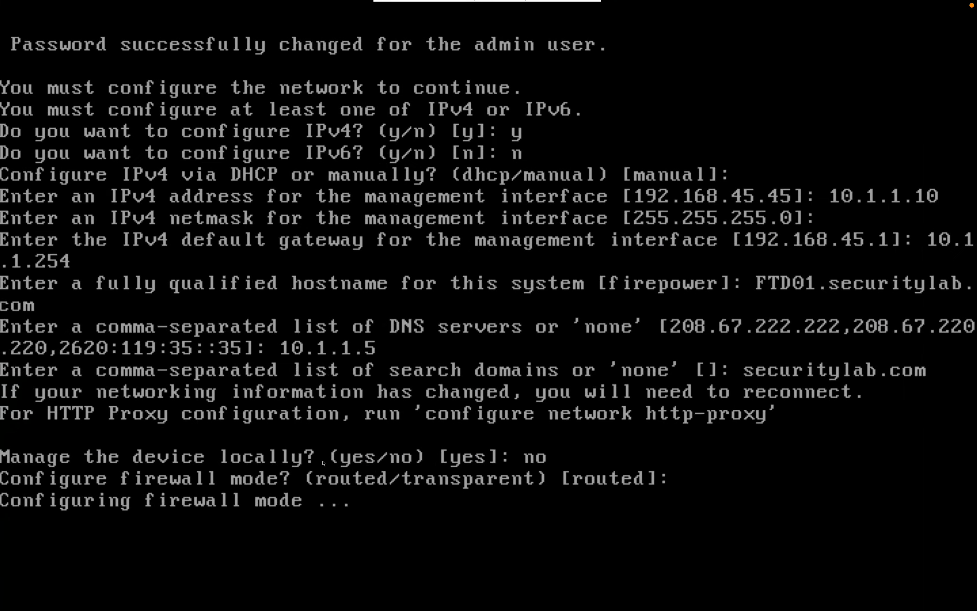
pyautogui.hotkey('ctrl', 'Right')
pyautogui.hotkey('ctrl', 'Right')
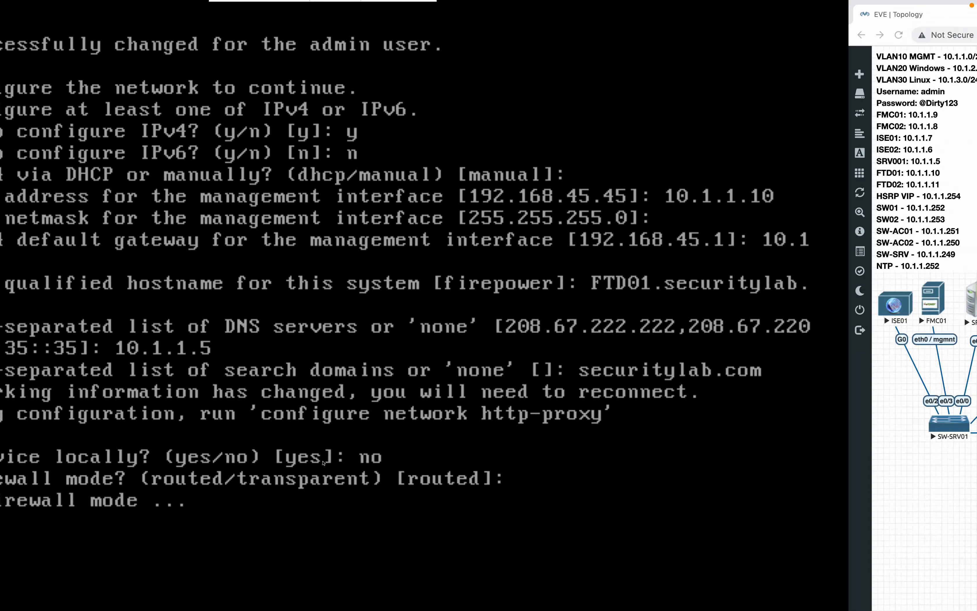
pyautogui.hotkey('ctrl', 'Left')
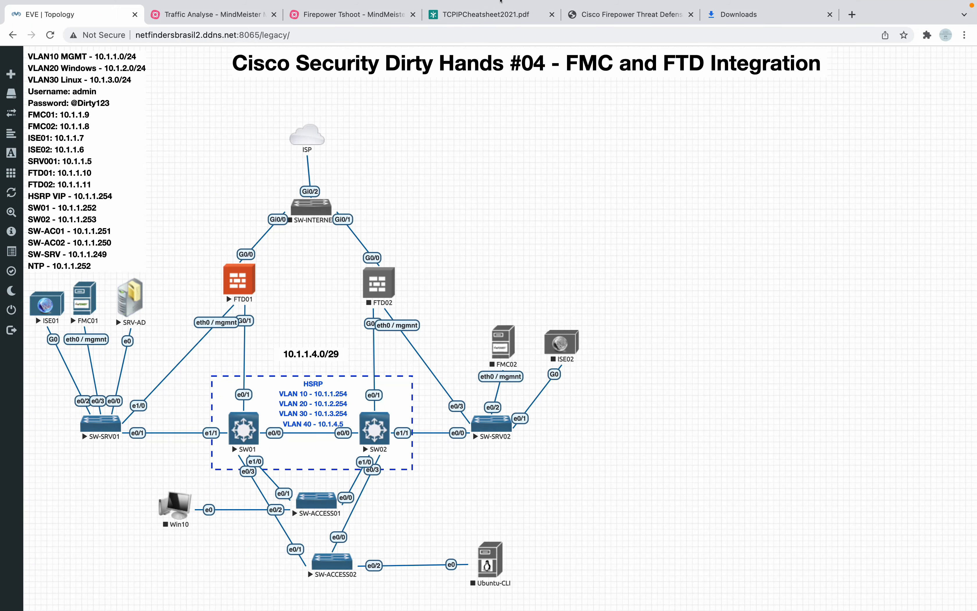
pyautogui.hotkey('ctrl', 'Left')
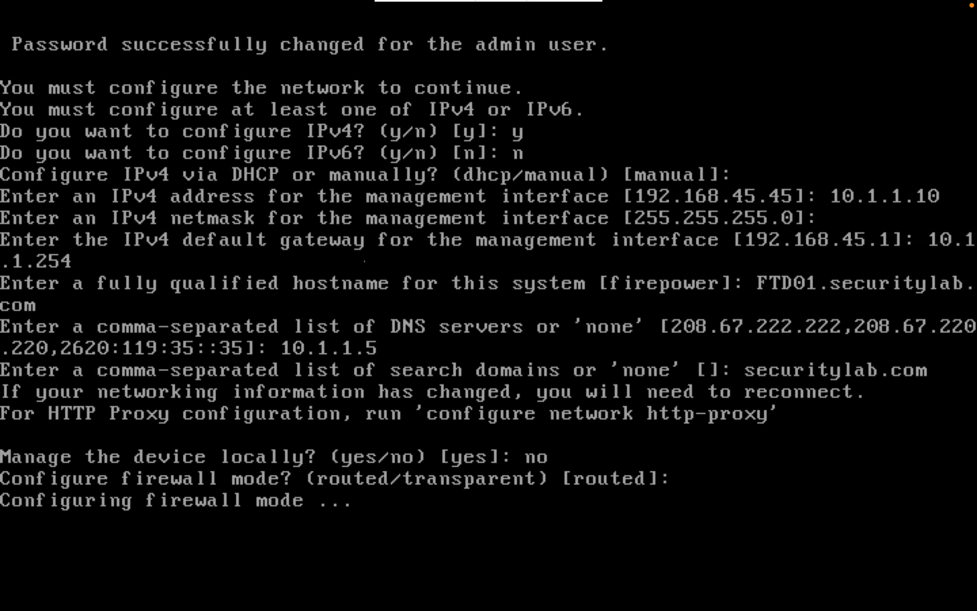
pyautogui.hotkey('ctrl', 'Right')
pyautogui.hotkey('ctrl', 'Right')
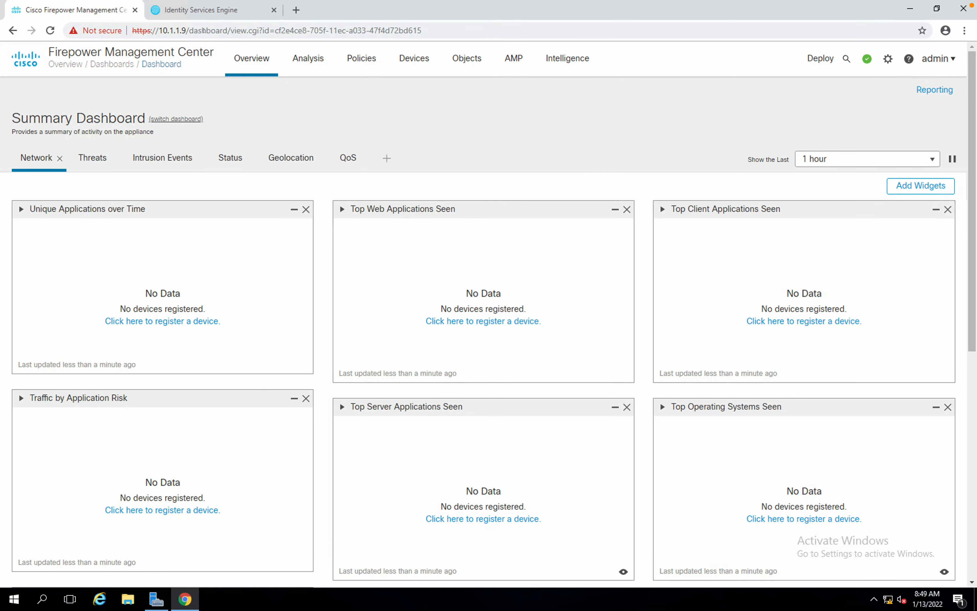
# Close ISE's visibility setup popup and review its Summary dashboard, briefly checking FMC.
pyautogui.click(203, 12)
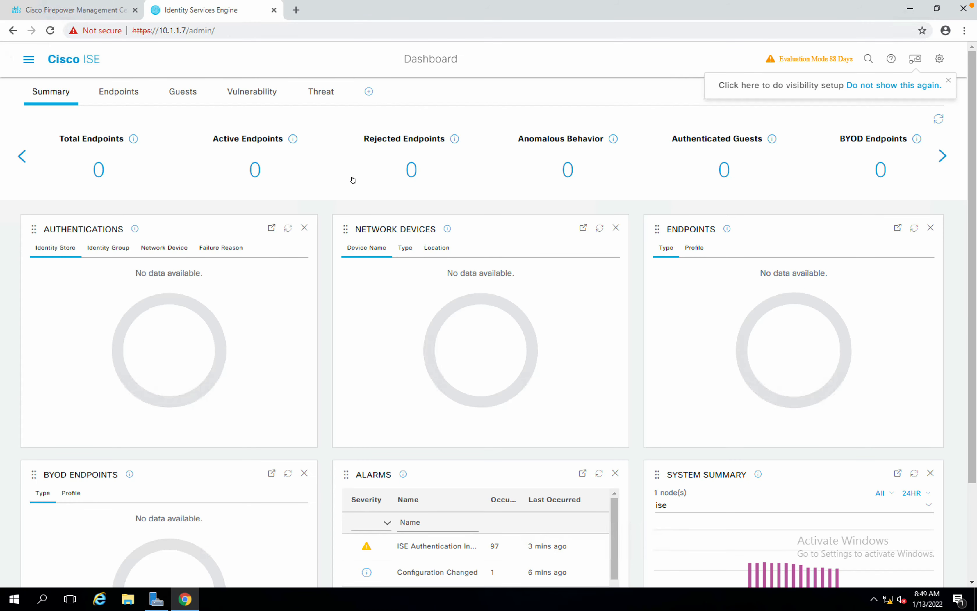
pyautogui.click(947, 82)
pyautogui.scroll(-1, 506, 183)
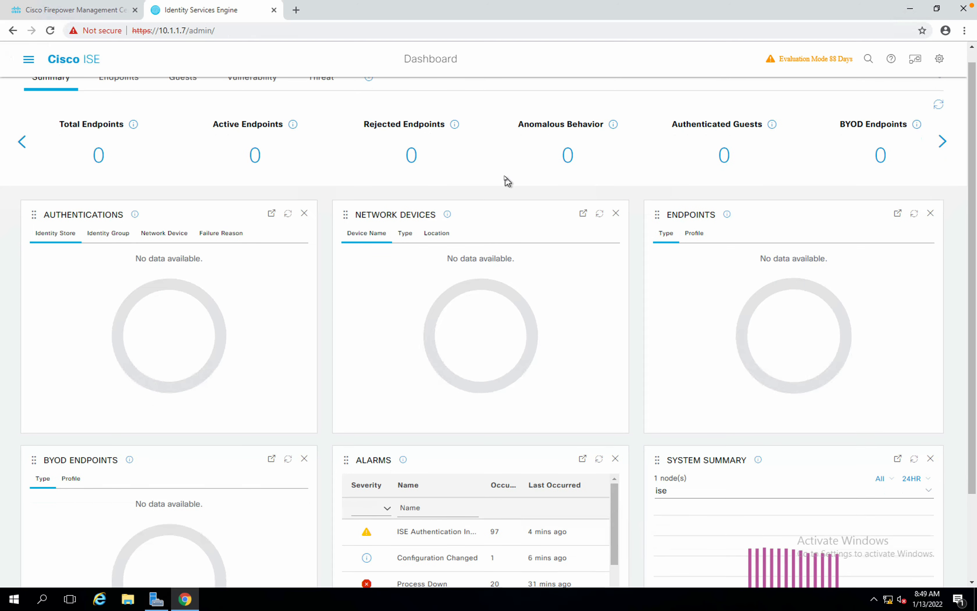
pyautogui.scroll(-1, 506, 180)
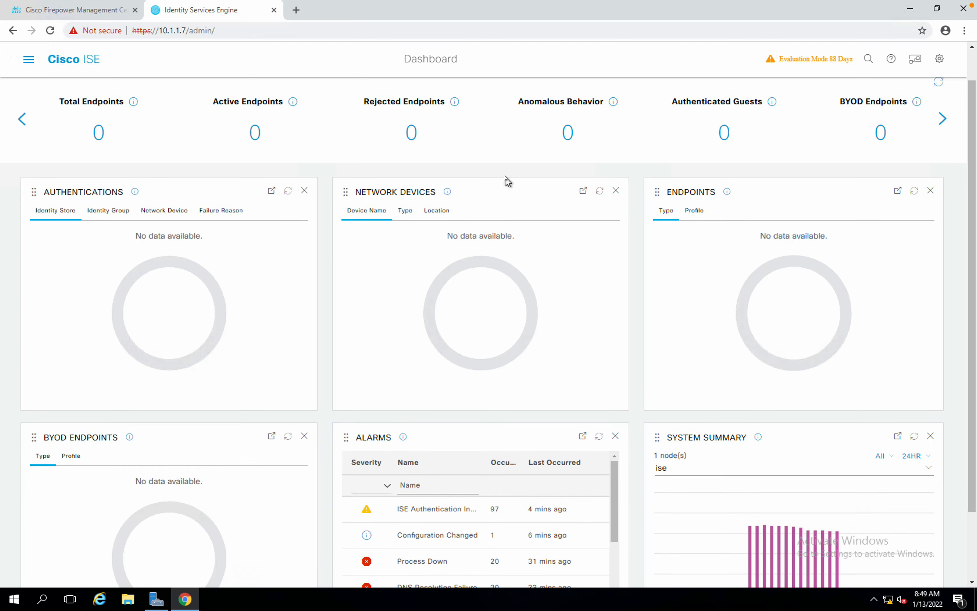
pyautogui.scroll(-3, 506, 181)
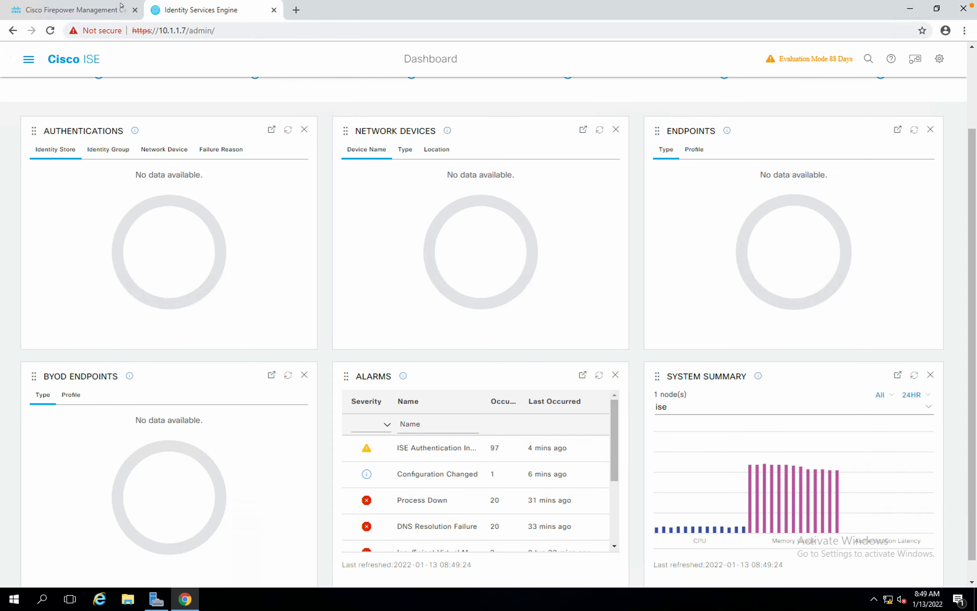
pyautogui.click(99, 11)
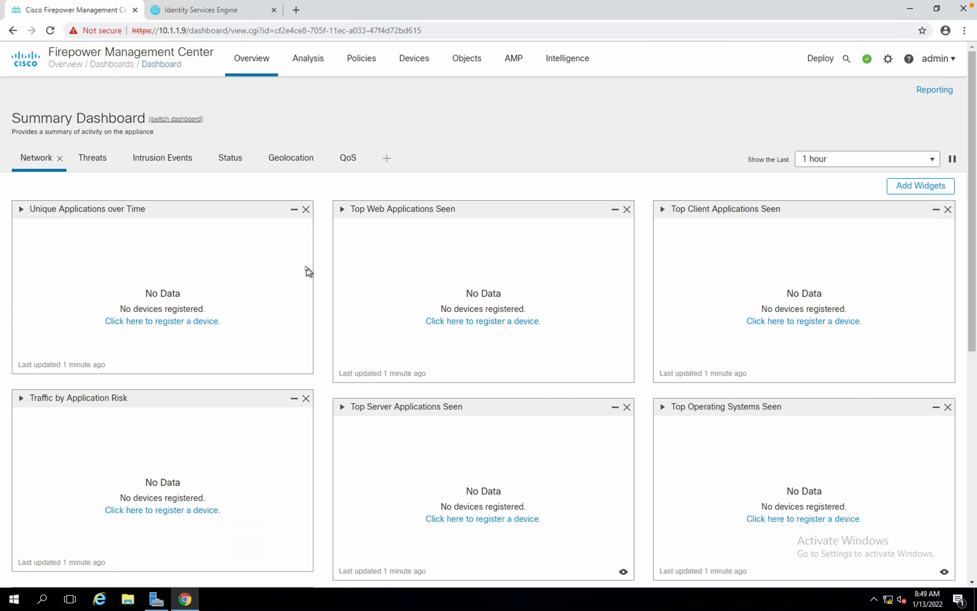
pyautogui.click(223, 16)
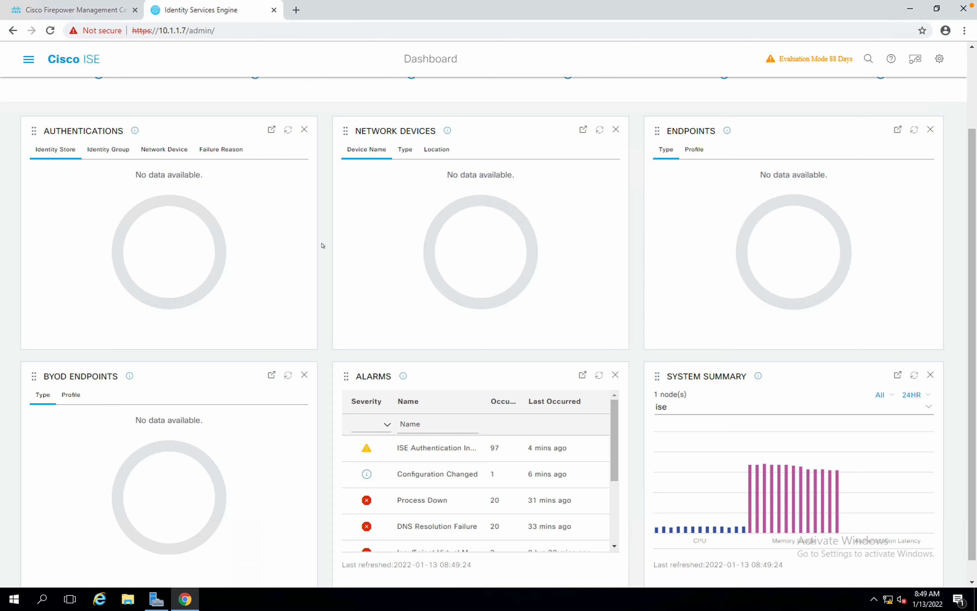
pyautogui.scroll(3, 323, 245)
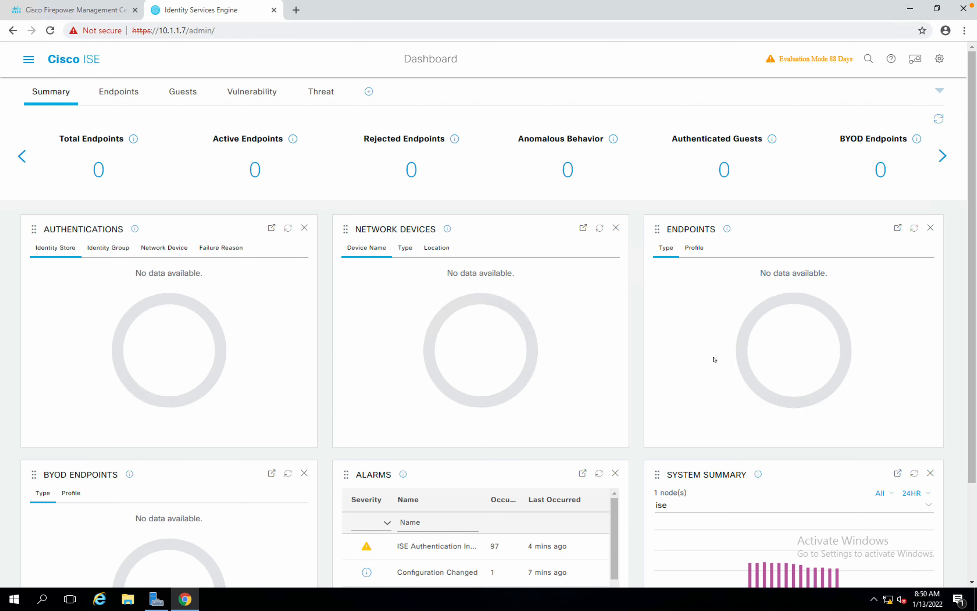
pyautogui.scroll(-1, 403, 485)
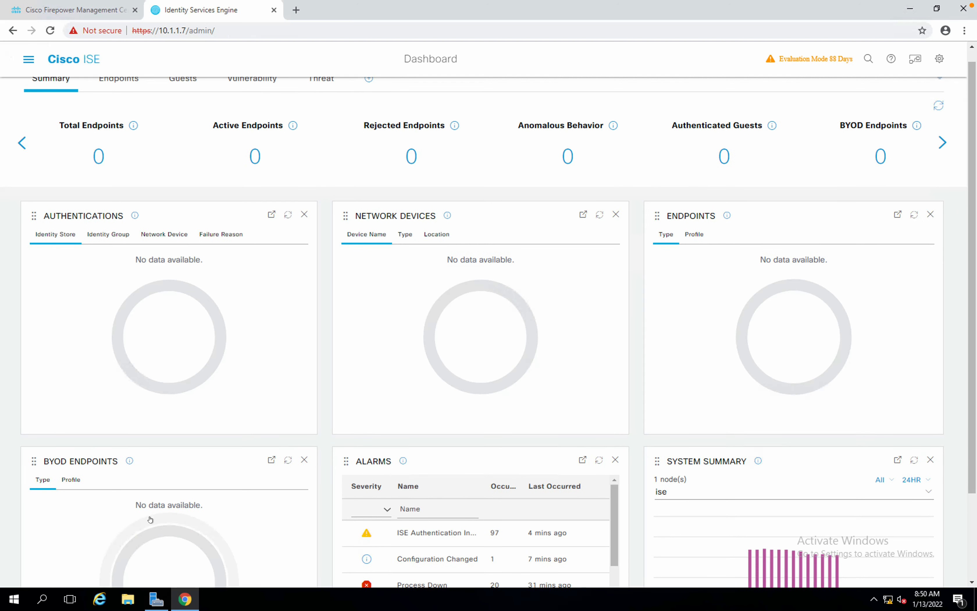
pyautogui.scroll(-1, 150, 520)
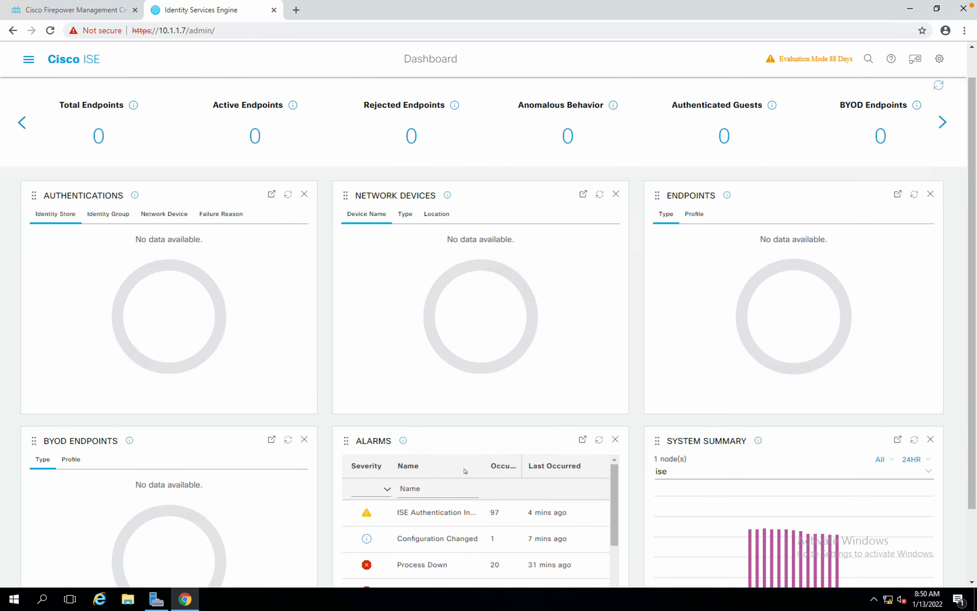
pyautogui.scroll(-1, 669, 535)
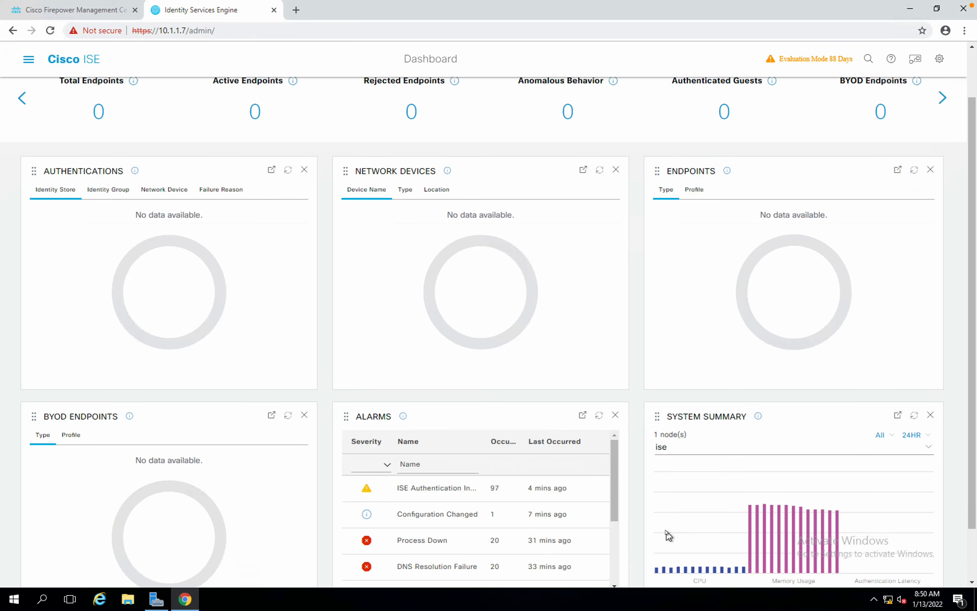
pyautogui.scroll(-1, 666, 533)
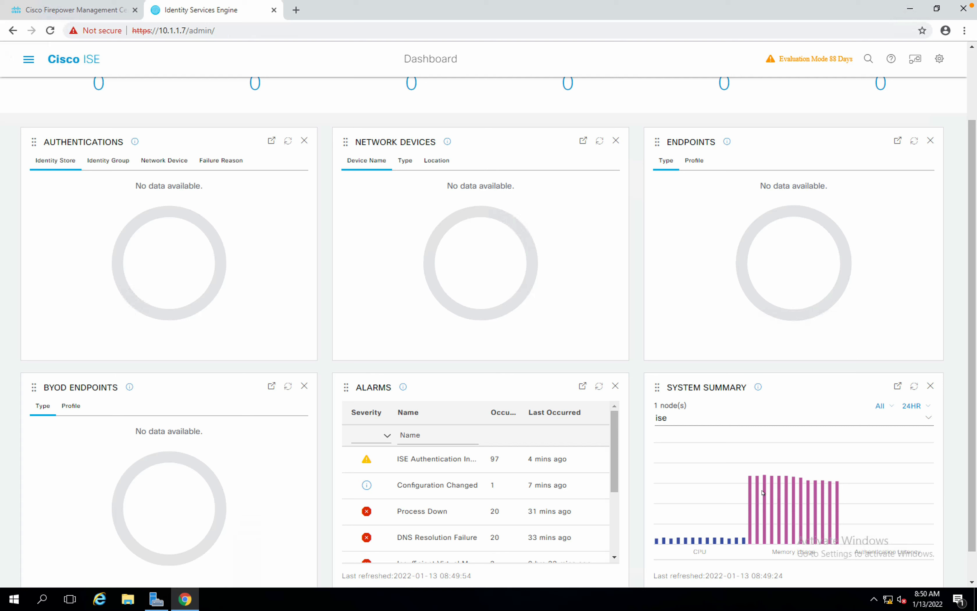
pyautogui.moveTo(771, 494)
pyautogui.hotkey('ctrl', 'Left')
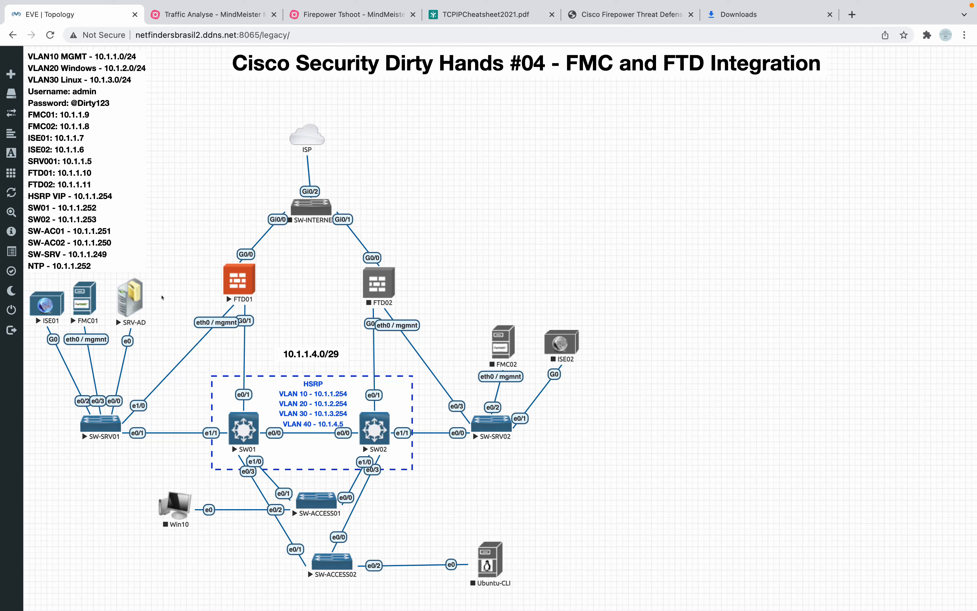
pyautogui.hotkey('ctrl', 'Right')
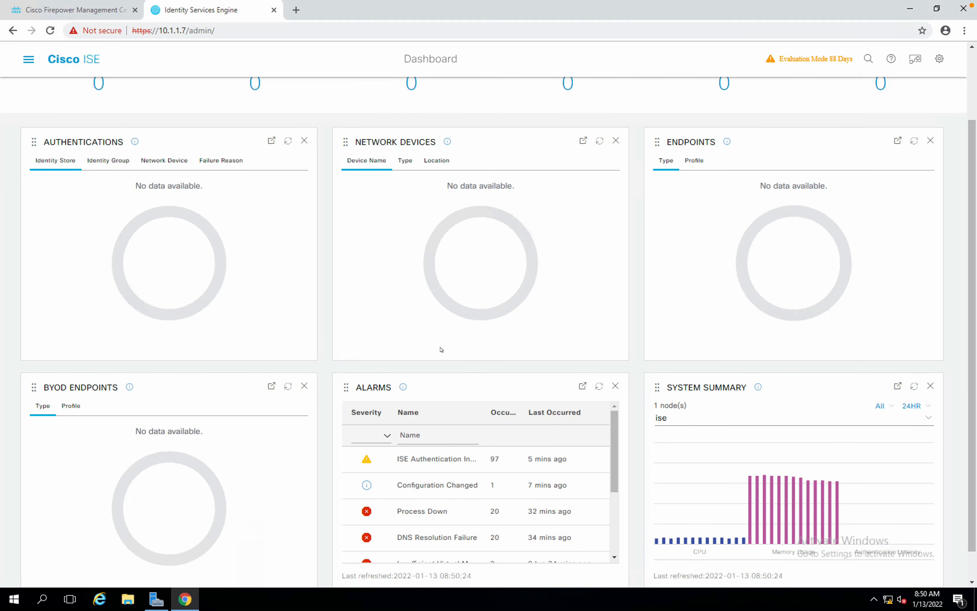
pyautogui.scroll(2, 441, 350)
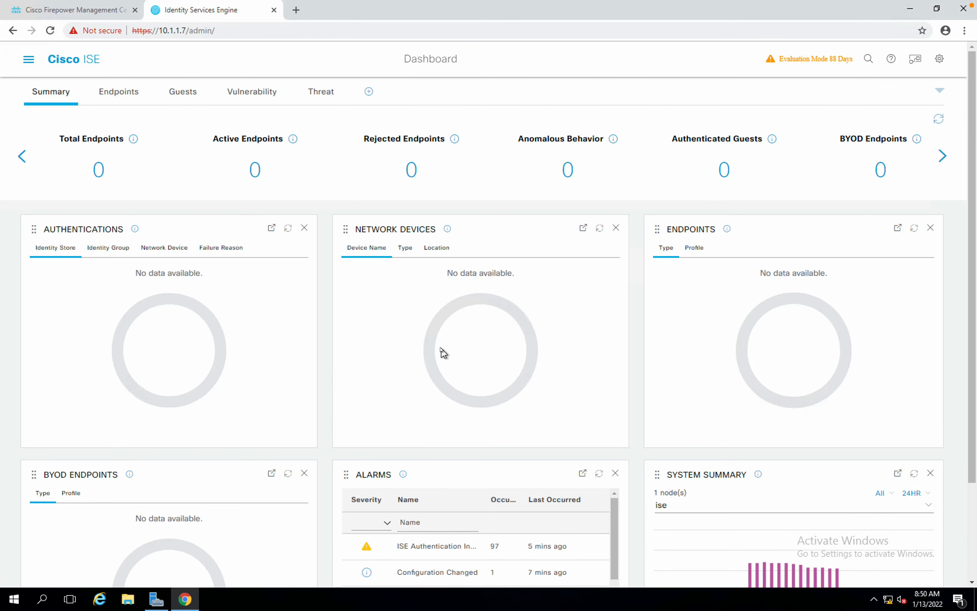
pyautogui.scroll(-1, 444, 352)
pyautogui.scroll(-1, 443, 352)
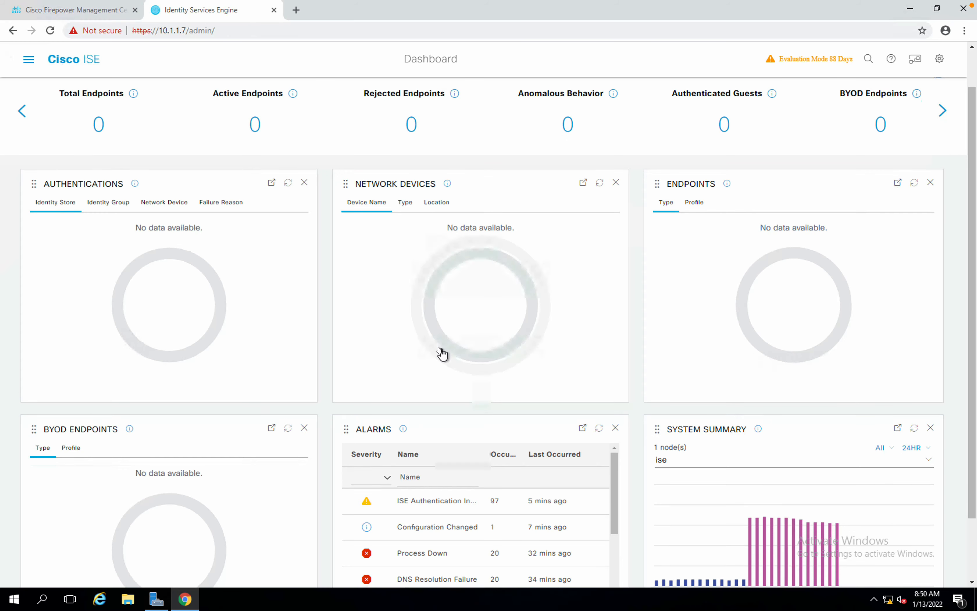
pyautogui.scroll(-2, 441, 353)
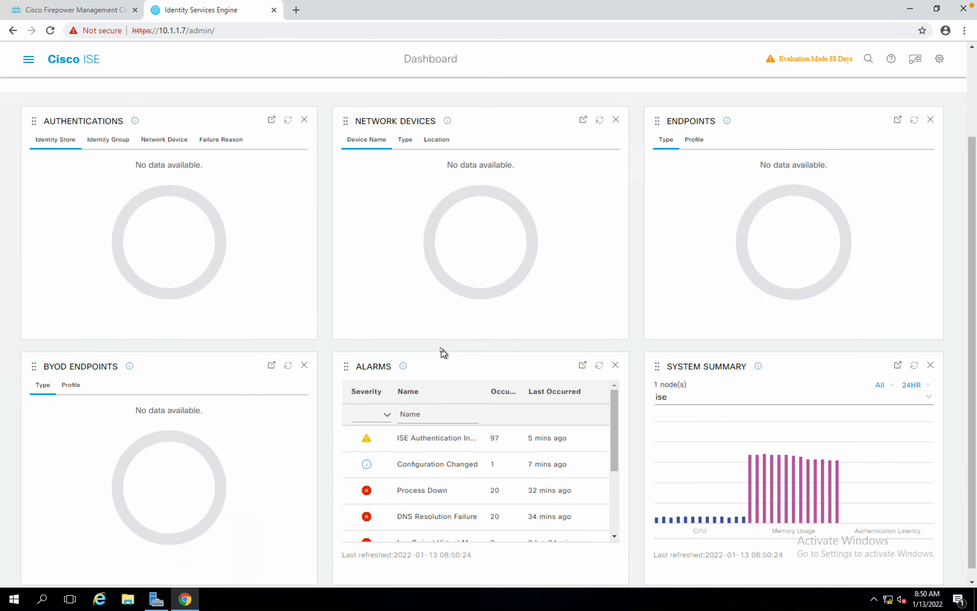
pyautogui.scroll(3, 442, 353)
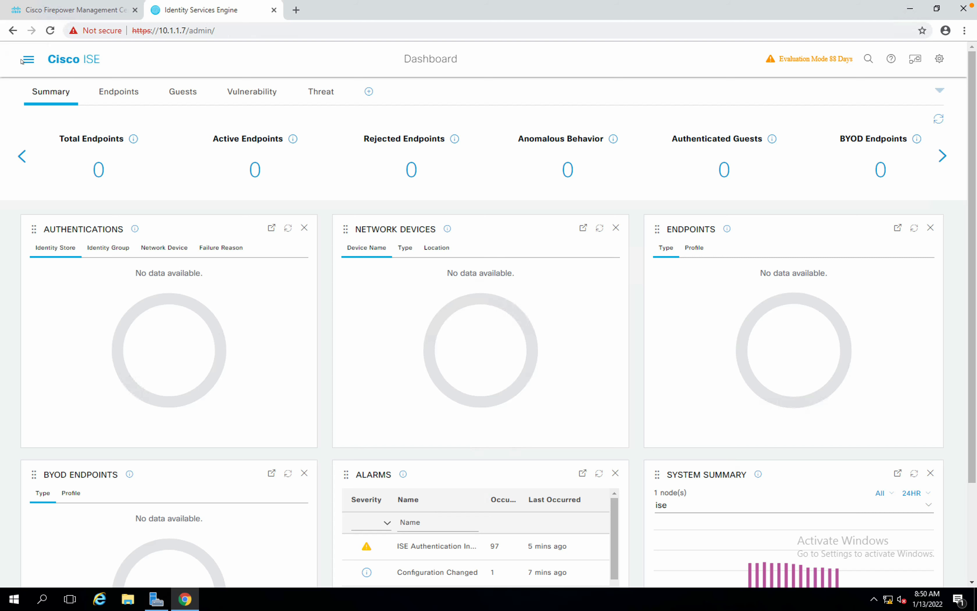
pyautogui.click(29, 64)
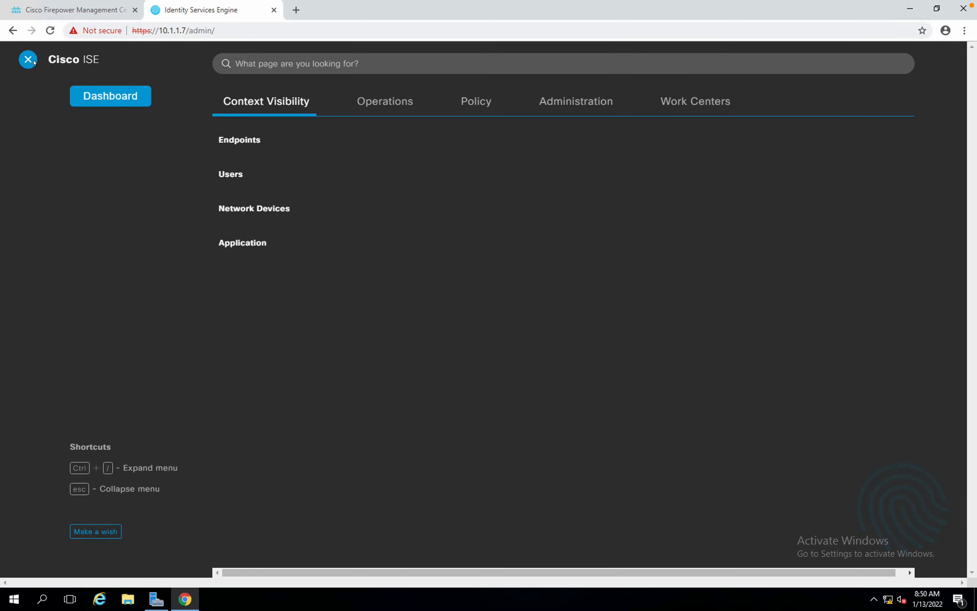
# Browse the Administration section of ISE's navigation menu before returning to the FTD01 console.
pyautogui.click(29, 61)
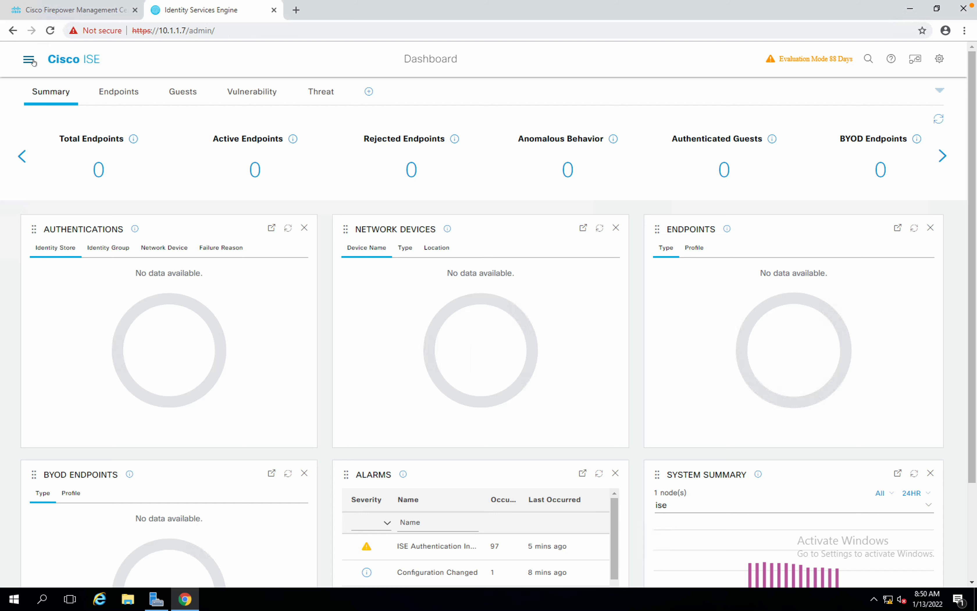
pyautogui.click(29, 60)
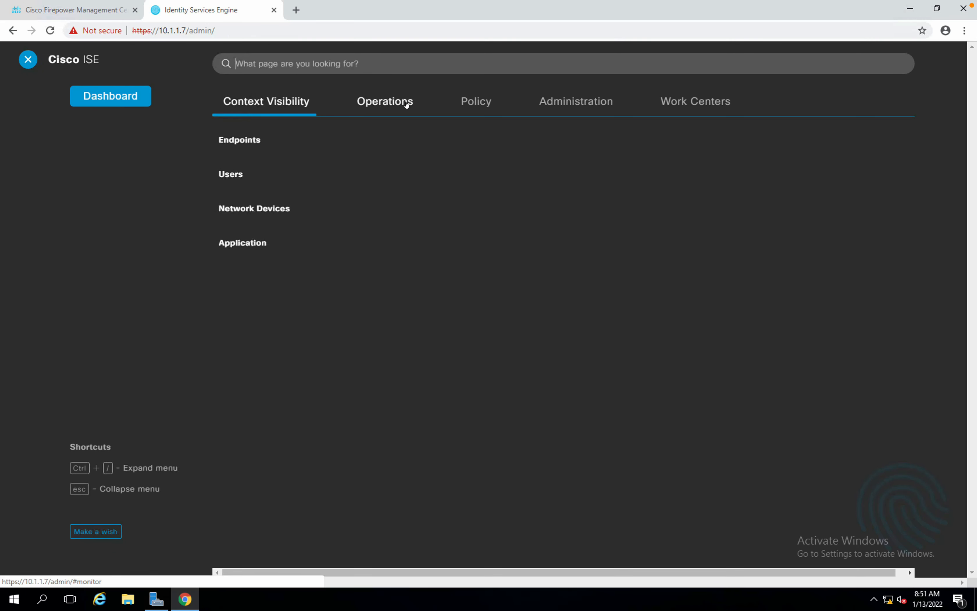
pyautogui.click(549, 111)
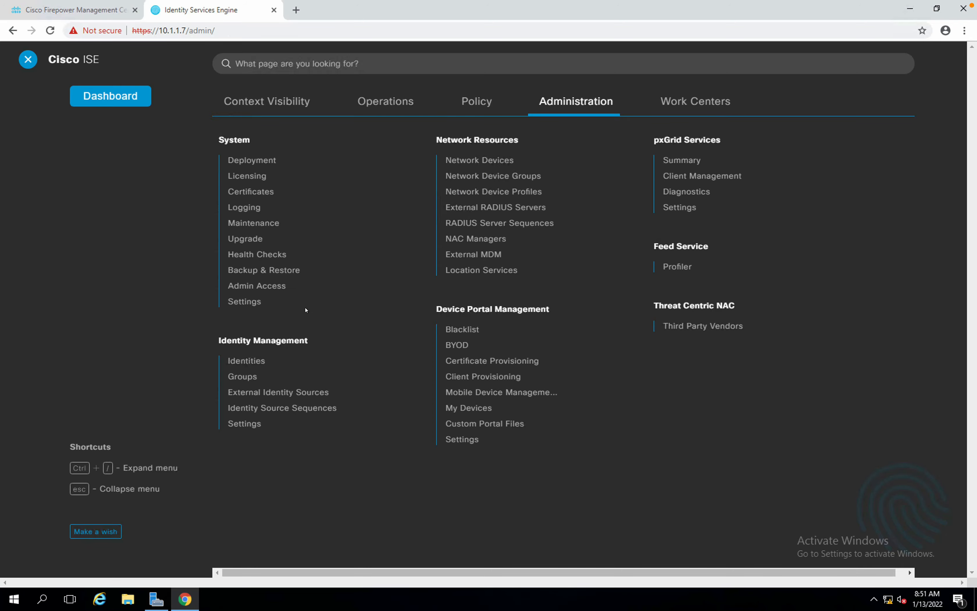
pyautogui.hotkey('ctrl', 'Left')
pyautogui.hotkey('ctrl', 'Left')
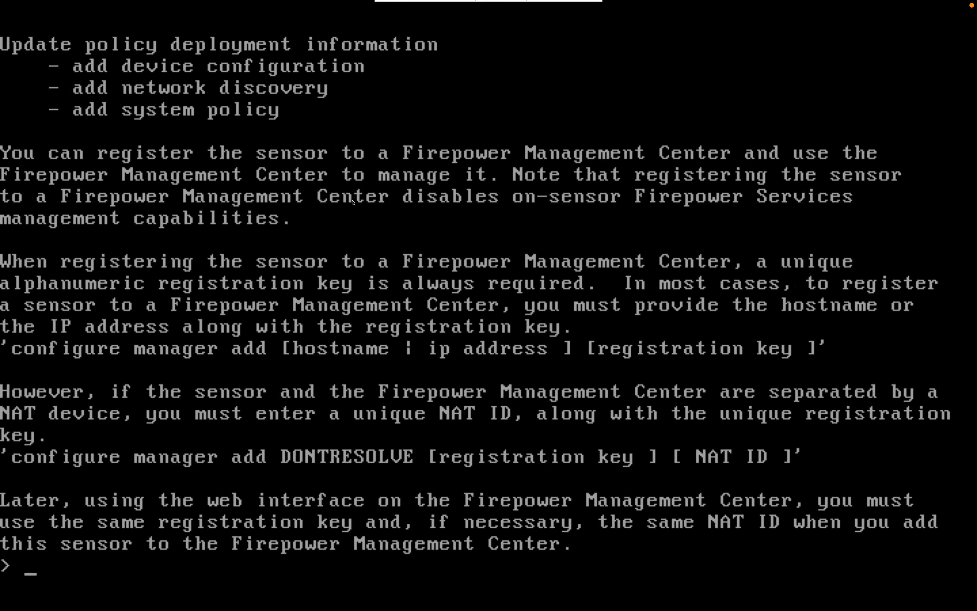
# Run show network on FTD01 to see management address 10.1.1.10 and gateway 10.1.1.254.
pyautogui.press('Return')
pyautogui.press('Return')
pyautogui.press('Return')
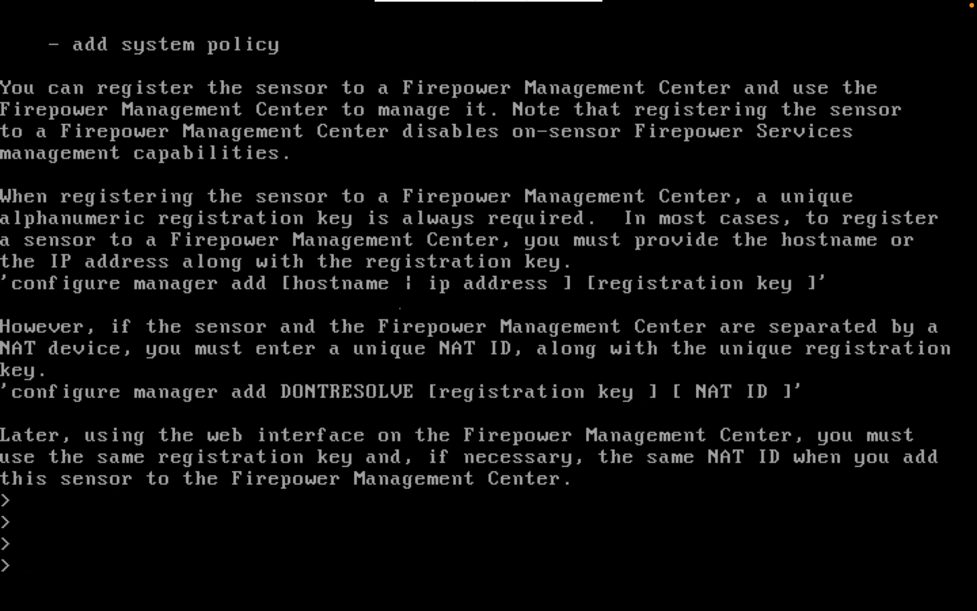
pyautogui.write('show net')
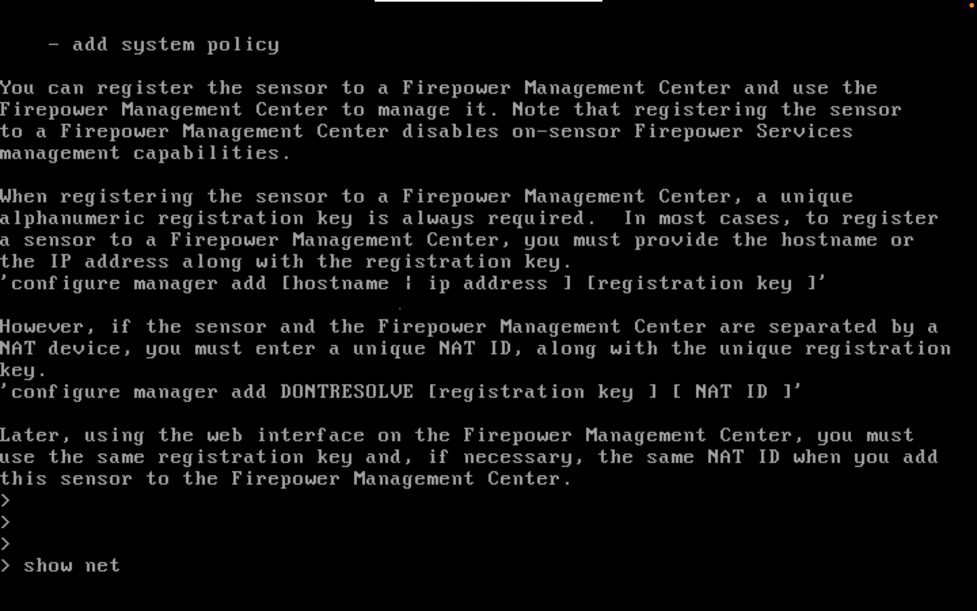
pyautogui.write('work')
pyautogui.press('Return')
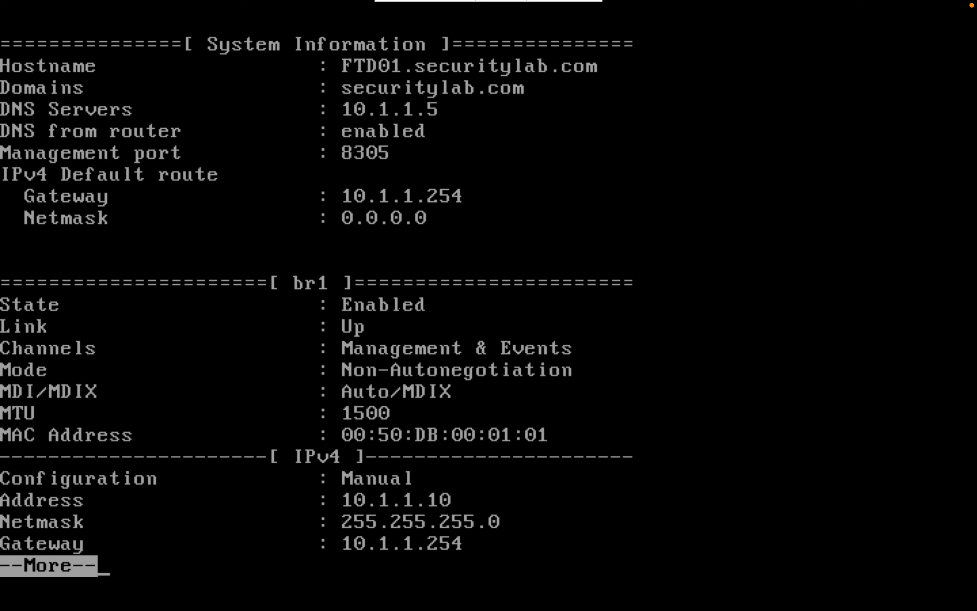
# Ping gateway 10.1.1.254 with ping system, getting 3 of 3 replies and 0% loss.
pyautogui.press('space')
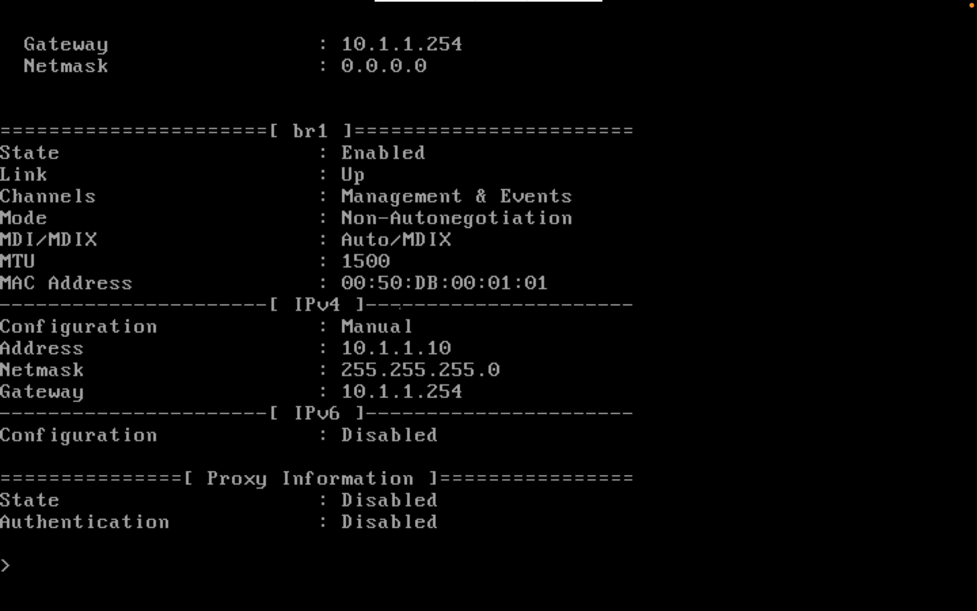
pyautogui.write('ping sys')
pyautogui.press('BackSpace')
pyautogui.write('te')
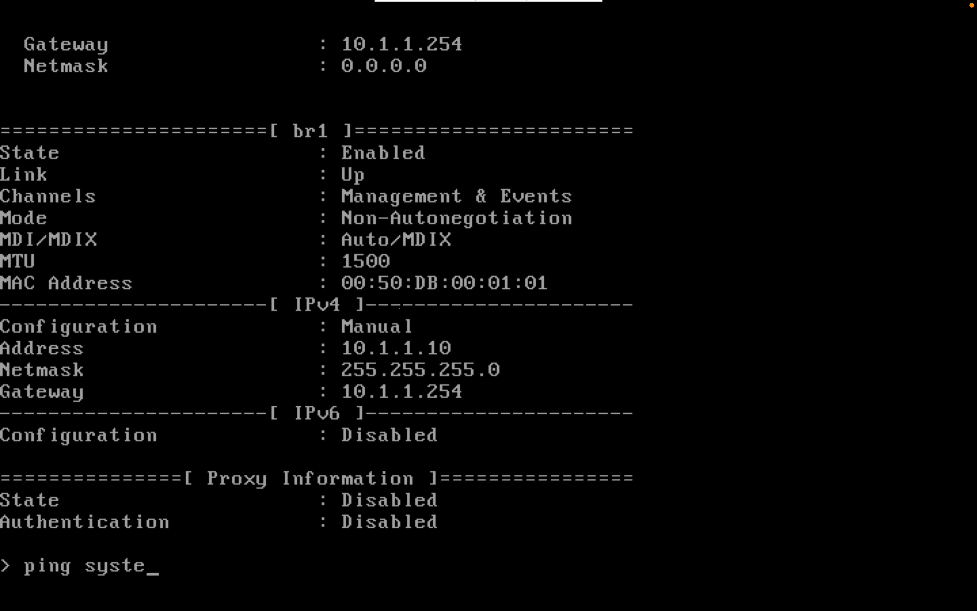
pyautogui.write('m')
pyautogui.press('BackSpace')
pyautogui.press('BackSpace')
pyautogui.press('BackSpace')
pyautogui.press('BackSpace')
pyautogui.press('BackSpace')
pyautogui.press('BackSpace')
pyautogui.press('Tab')
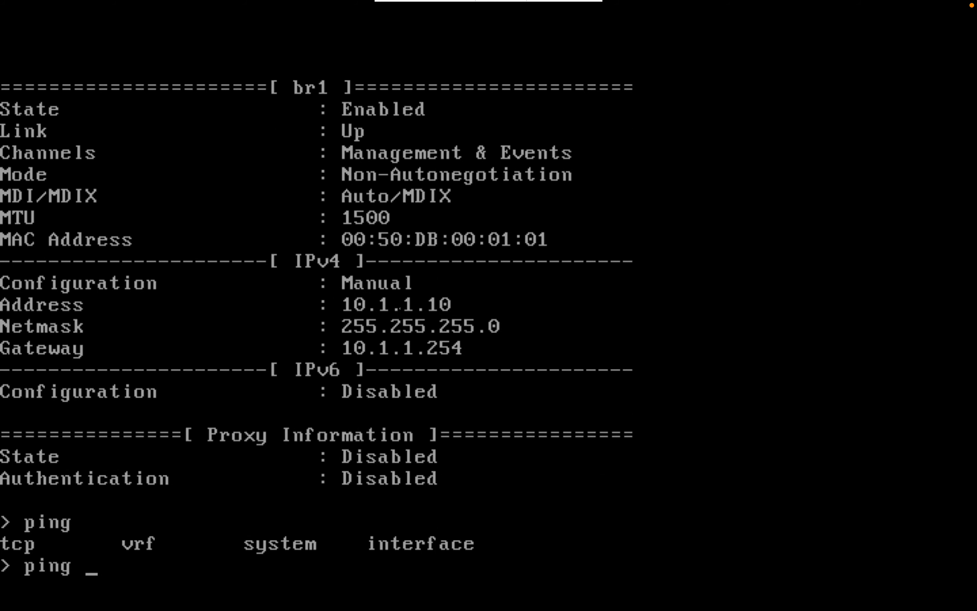
pyautogui.write('syst')
pyautogui.press('BackSpace')
pyautogui.press('BackSpace')
pyautogui.press('BackSpace')
pyautogui.press('BackSpace')
pyautogui.write('system ')
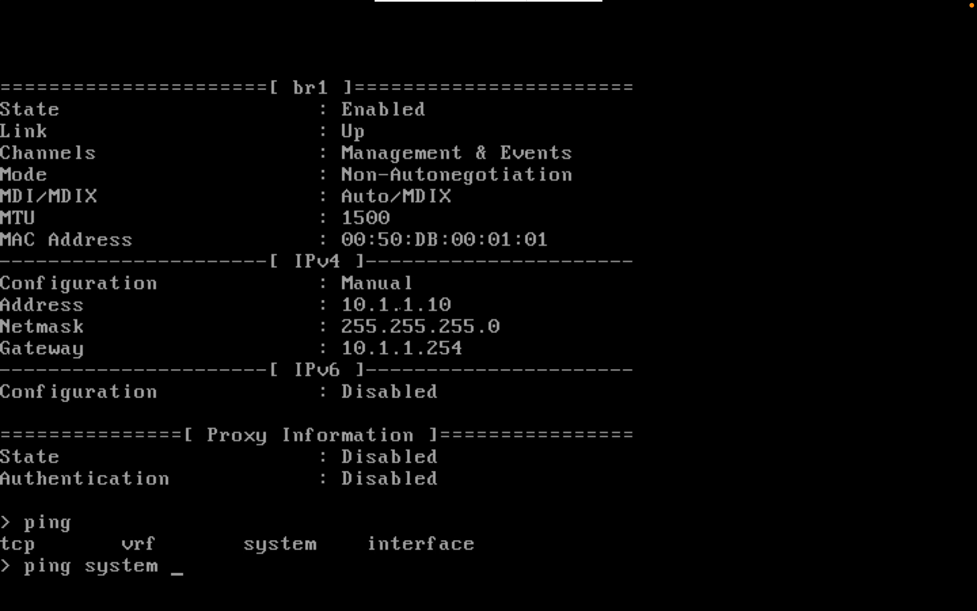
pyautogui.write('10.1.1.254')
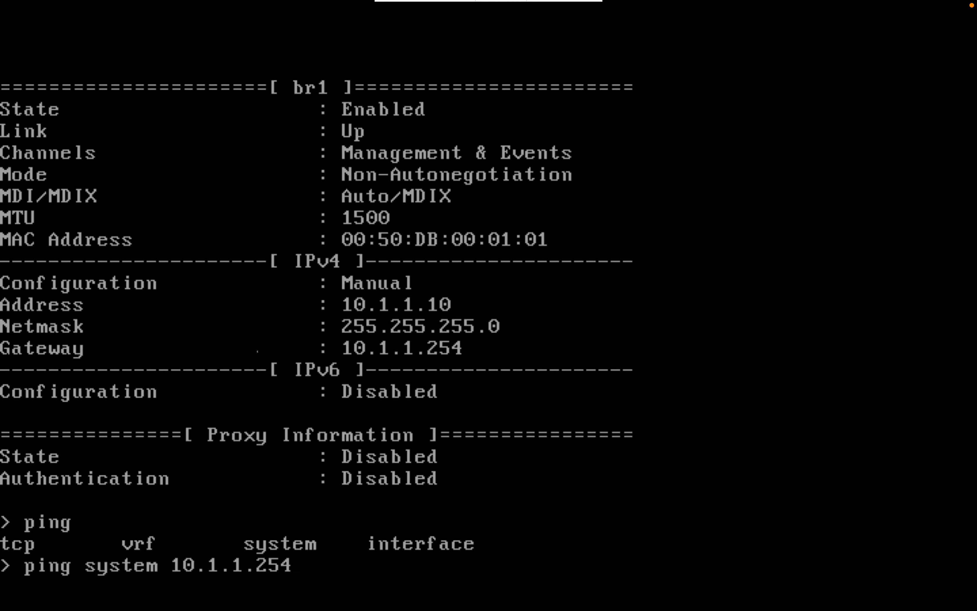
pyautogui.press('Return')
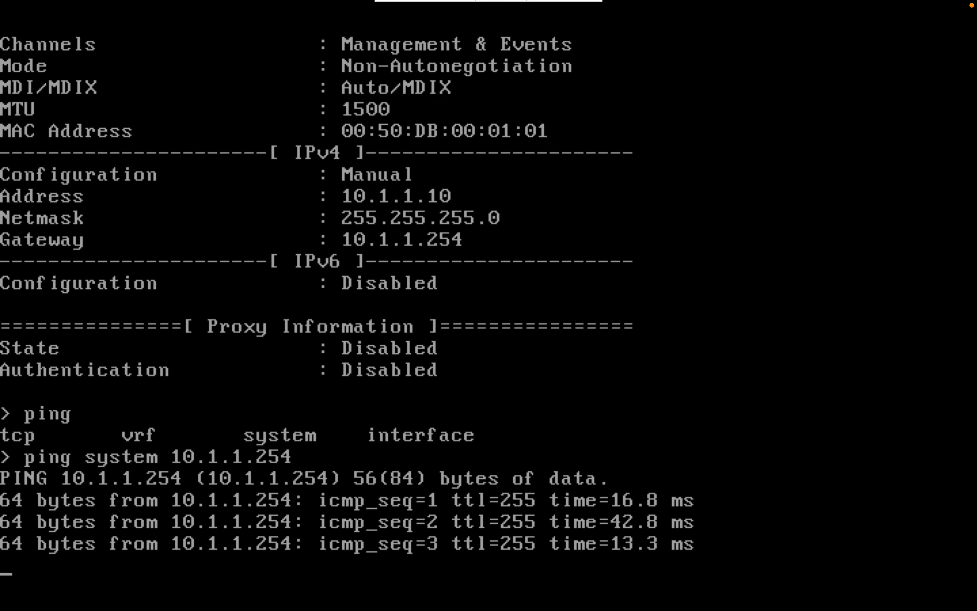
pyautogui.hotkey('ctrl', 'c')
pyautogui.press('Return')
pyautogui.press('Return')
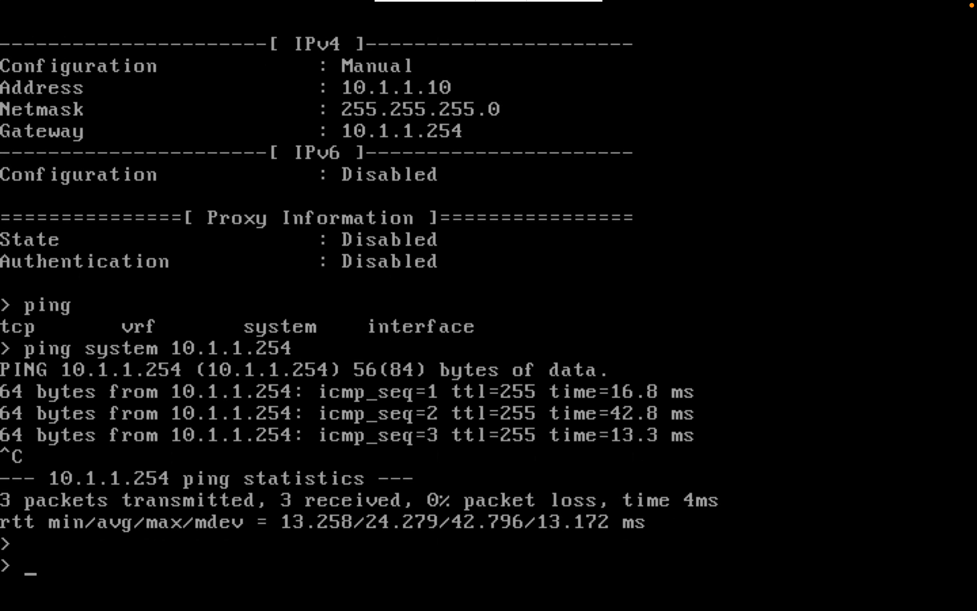
# Run show route on FTD01, then ping 10.1.1.254, which fails with no route to host.
pyautogui.write('show route')
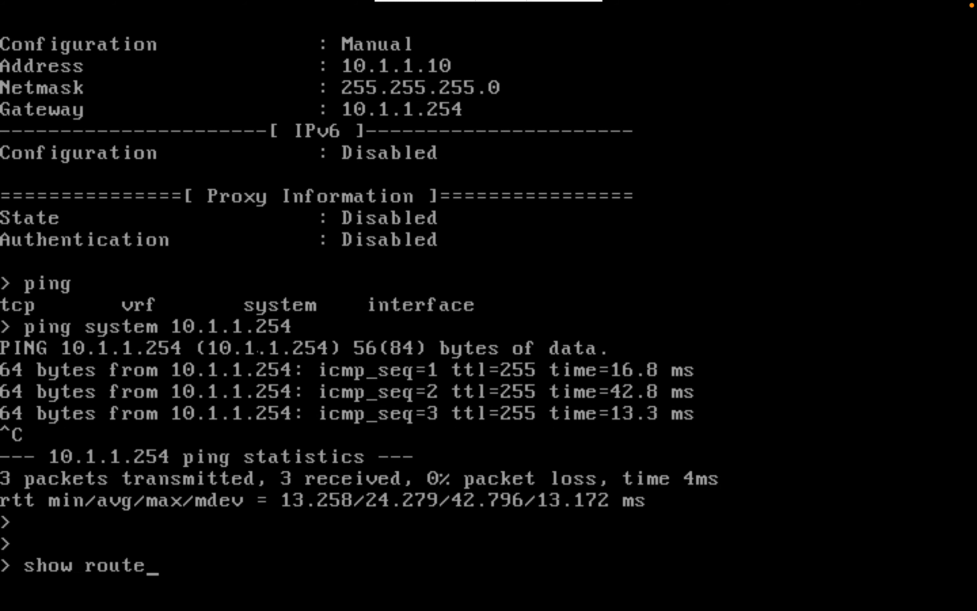
pyautogui.press('Return')
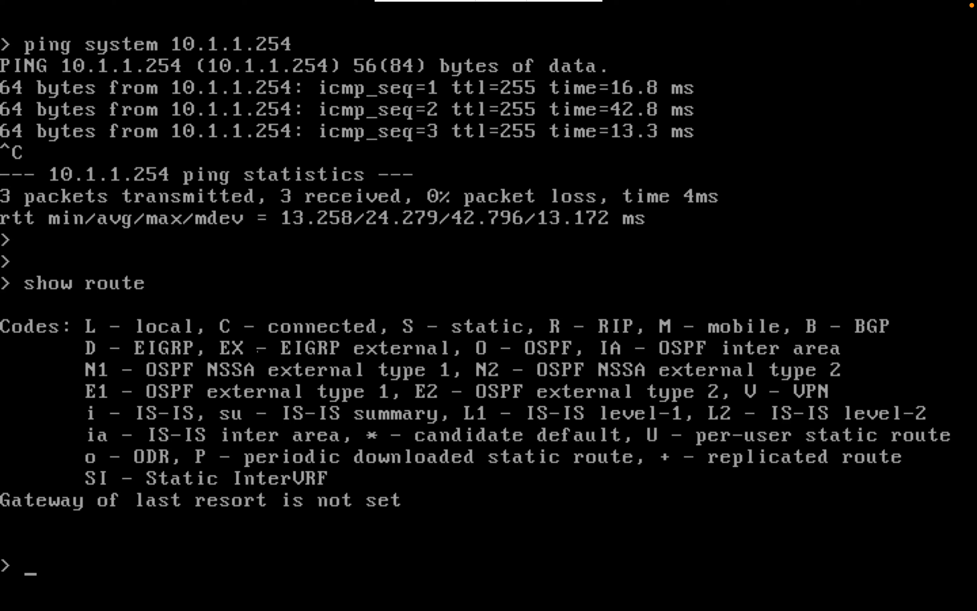
pyautogui.write('ping 10.1.1.2')
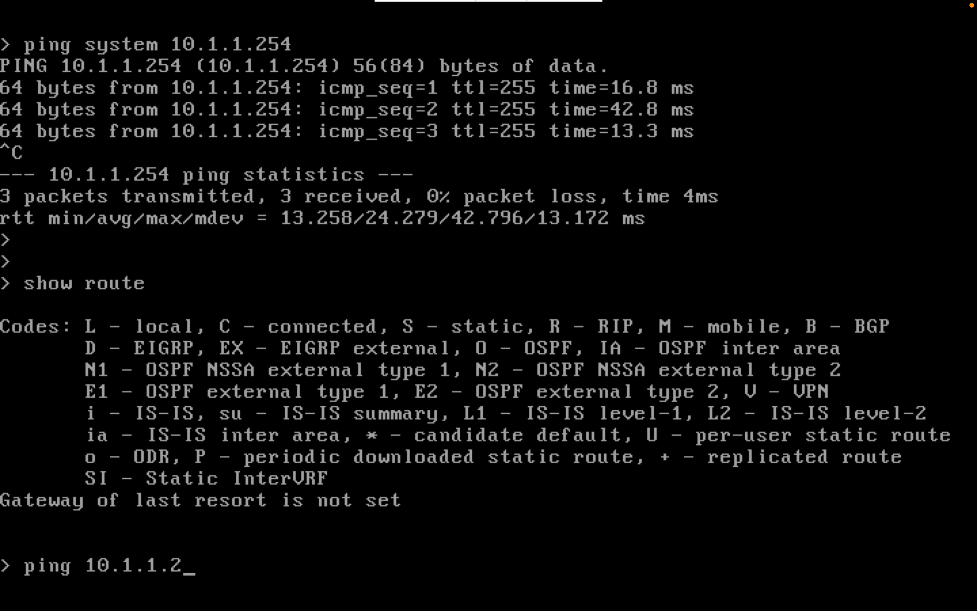
pyautogui.write('54')
pyautogui.press('Return')
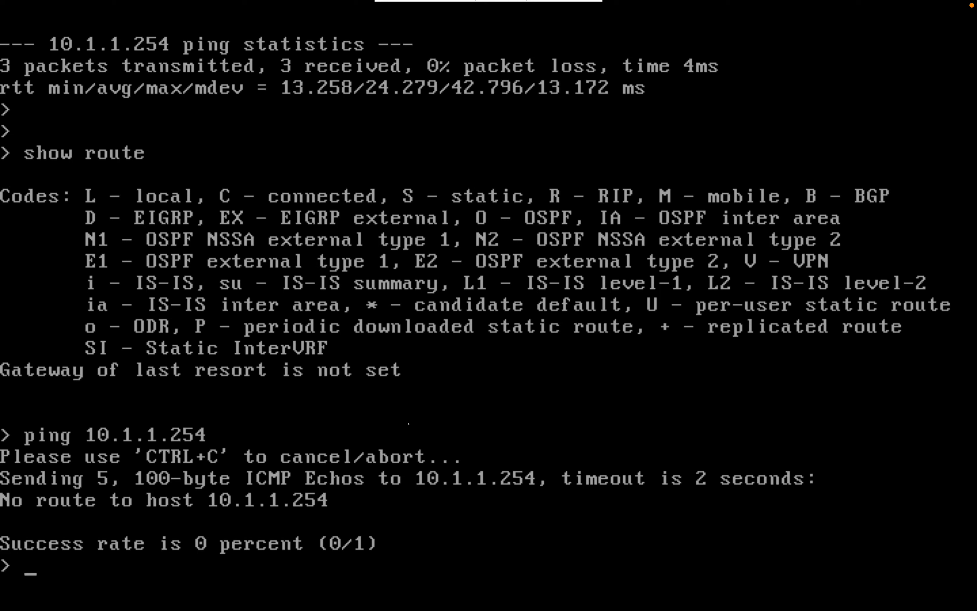
pyautogui.press('Return')
pyautogui.press('Return')
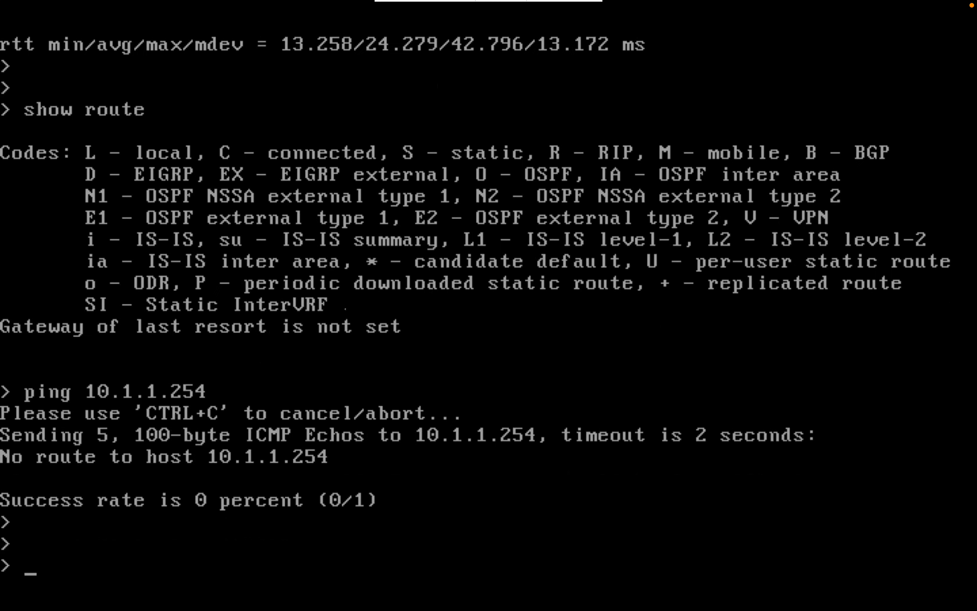
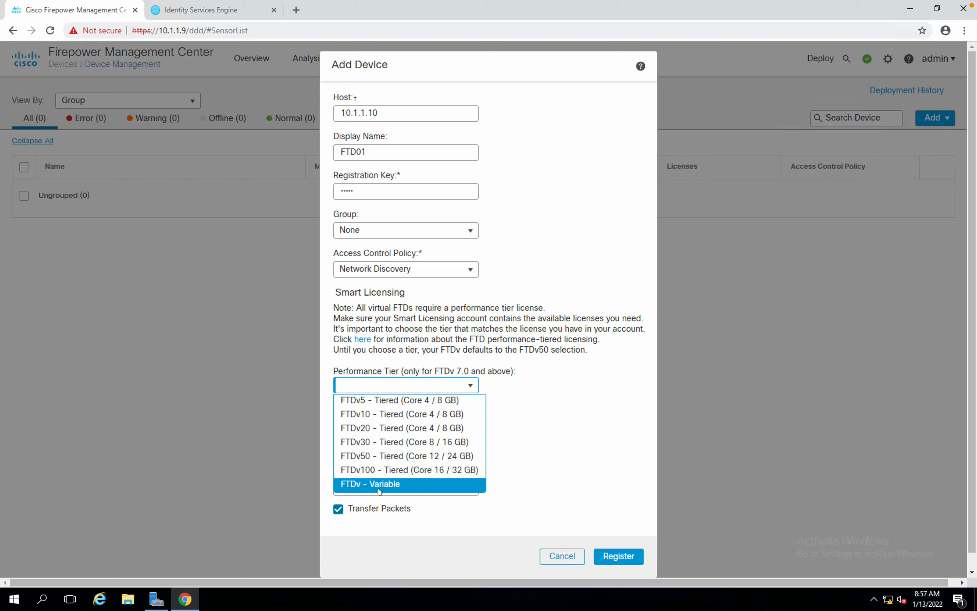
# Choose the FTDv5 - Tiered performance tier and tick the Malware, Threat and URL Filtering licences.
pyautogui.click(361, 404)
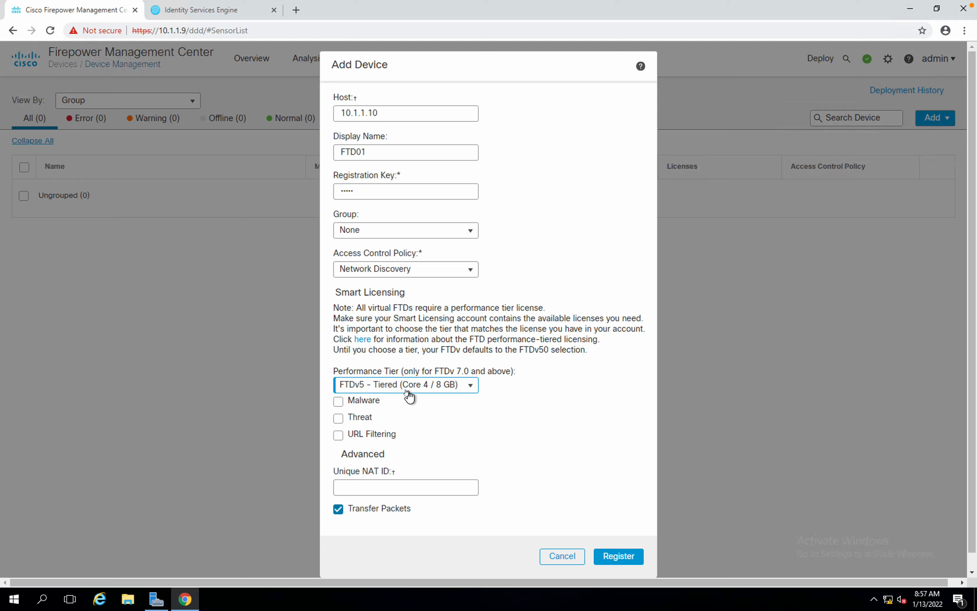
pyautogui.click(374, 402)
pyautogui.click(338, 402)
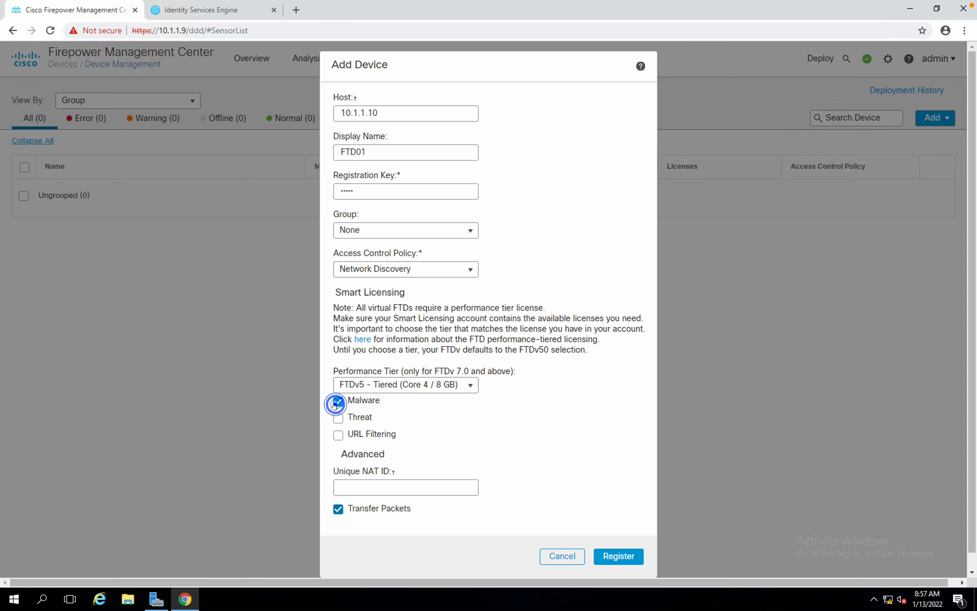
pyautogui.click(338, 418)
pyautogui.click(338, 435)
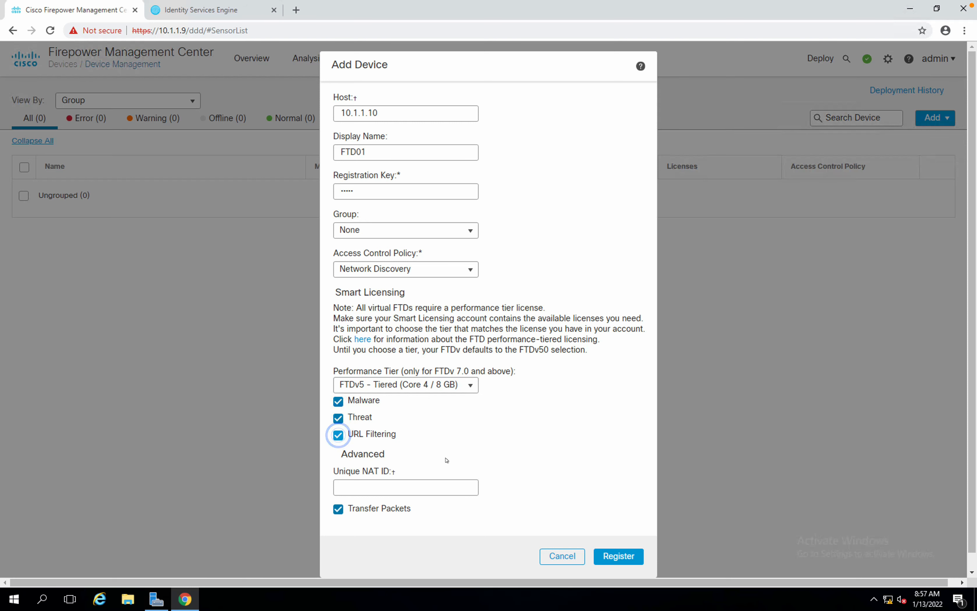
pyautogui.scroll(-1, 446, 460)
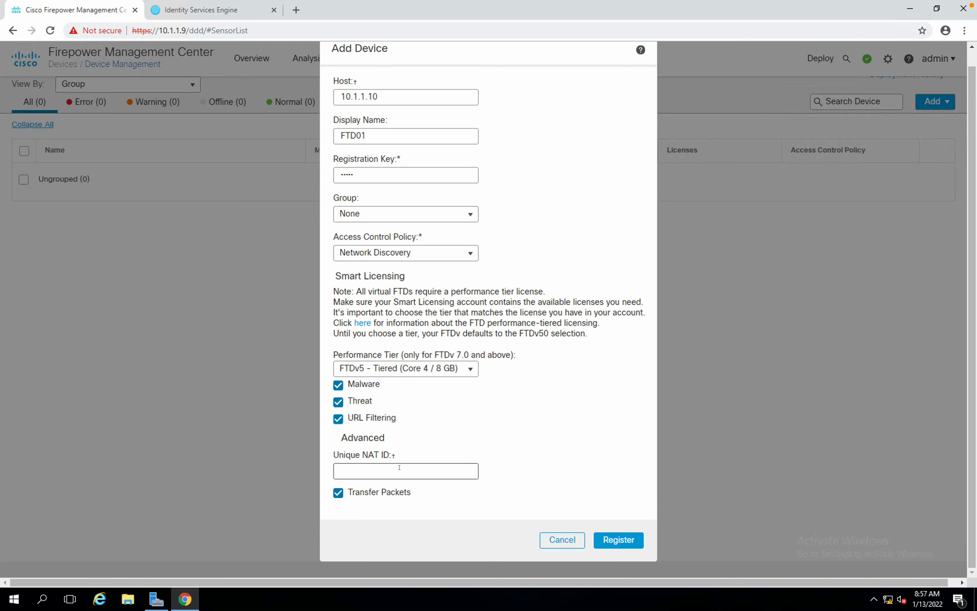
pyautogui.scroll(1, 510, 414)
pyautogui.scroll(-1, 510, 413)
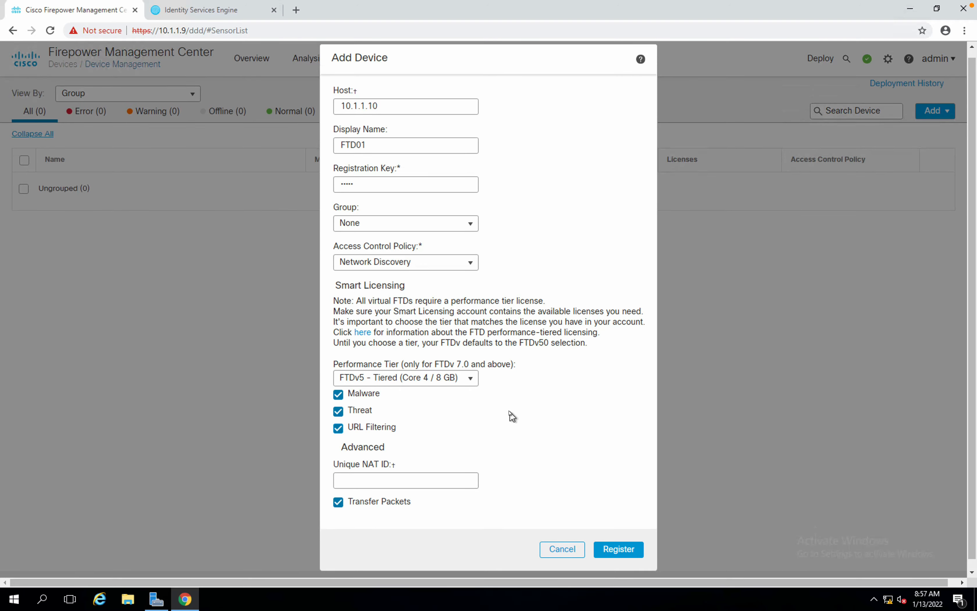
# Submit the FTD01 registration, then stop the console capture after 241 packets between 10.1.1.10 and 10.1.1.9.
pyautogui.click(616, 540)
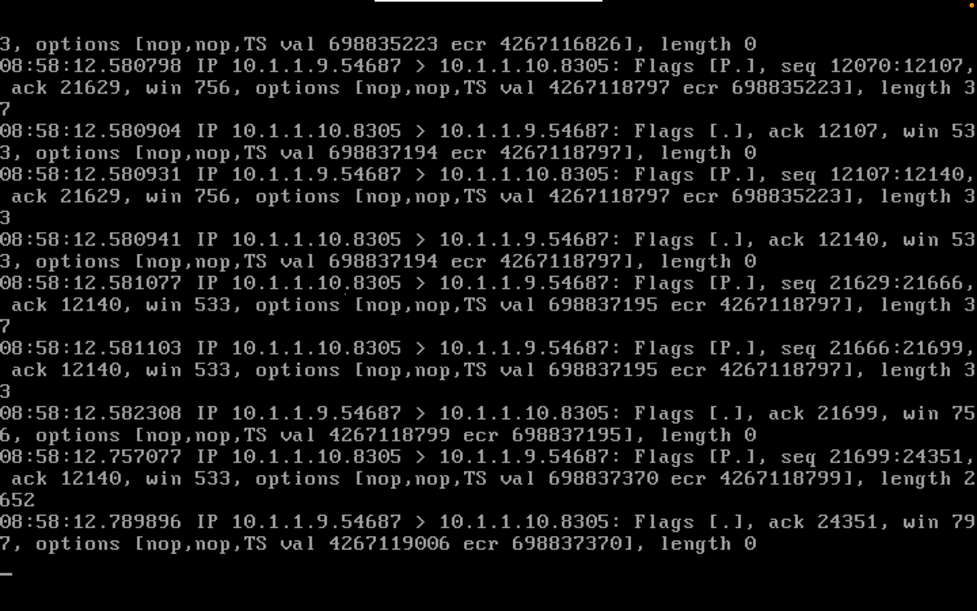
pyautogui.hotkey('ctrl', 'Right')
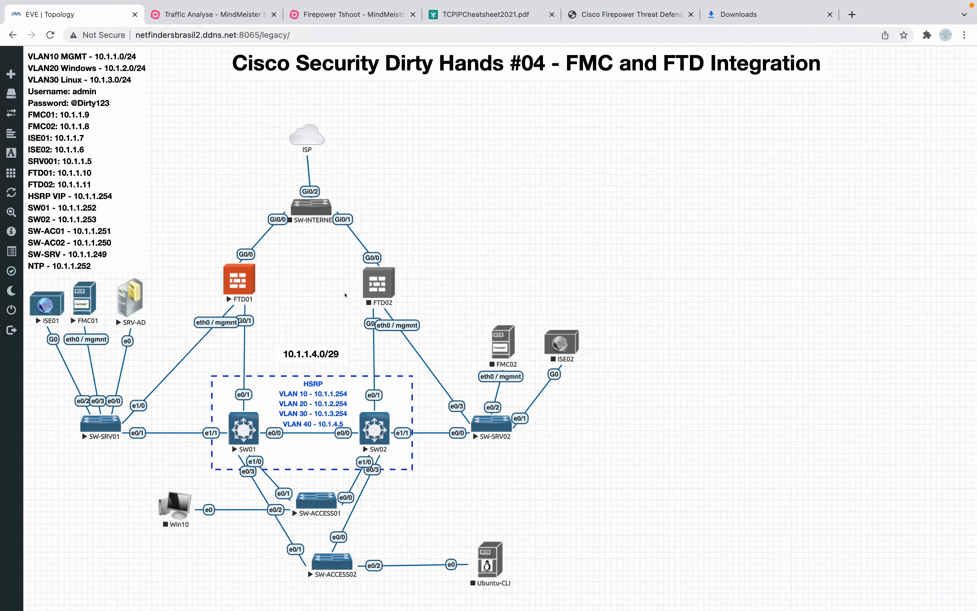
pyautogui.hotkey('ctrl', 'Right')
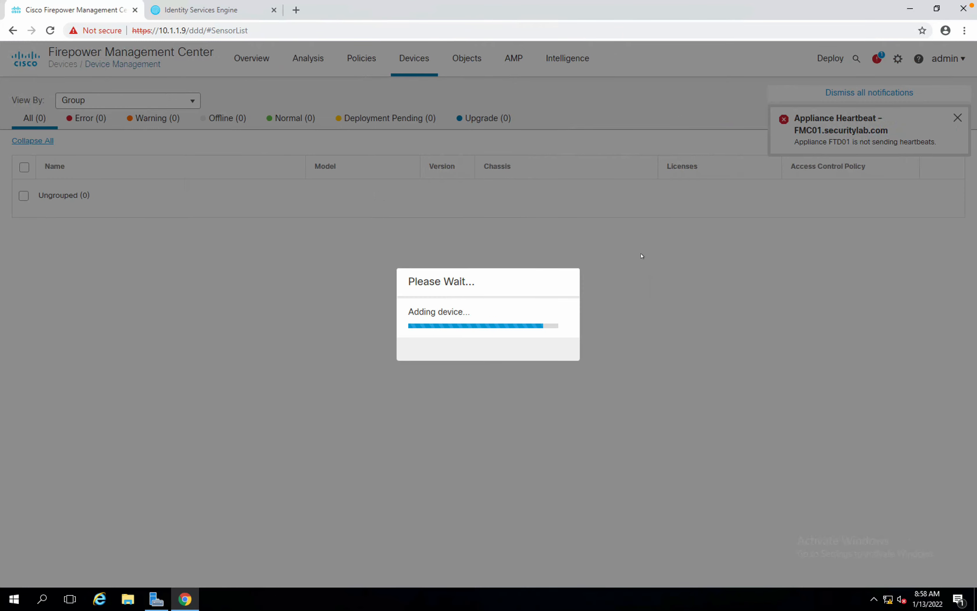
pyautogui.hotkey('ctrl', 'Left')
pyautogui.hotkey('ctrl', 'Left')
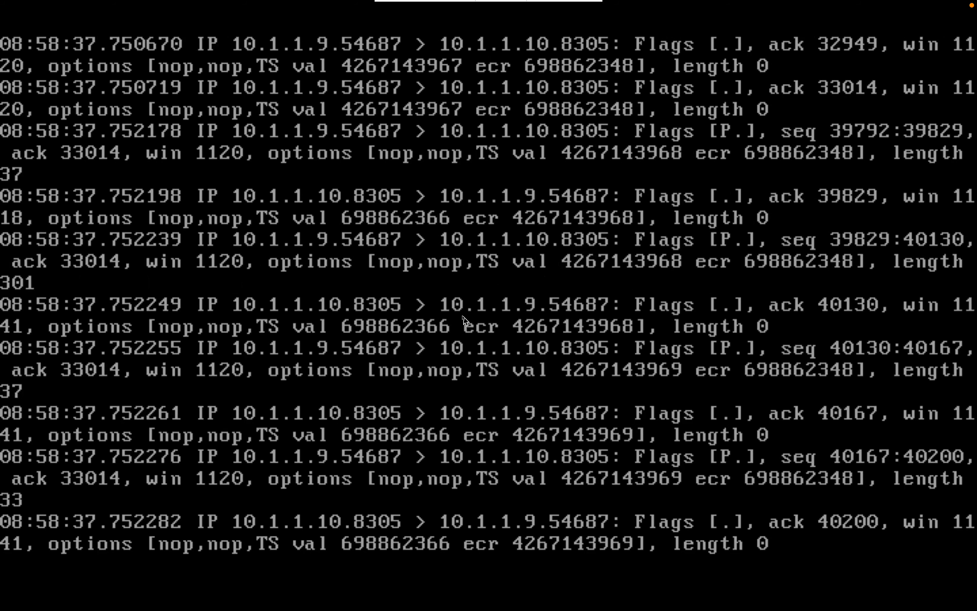
pyautogui.hotkey('ctrl', 'c')
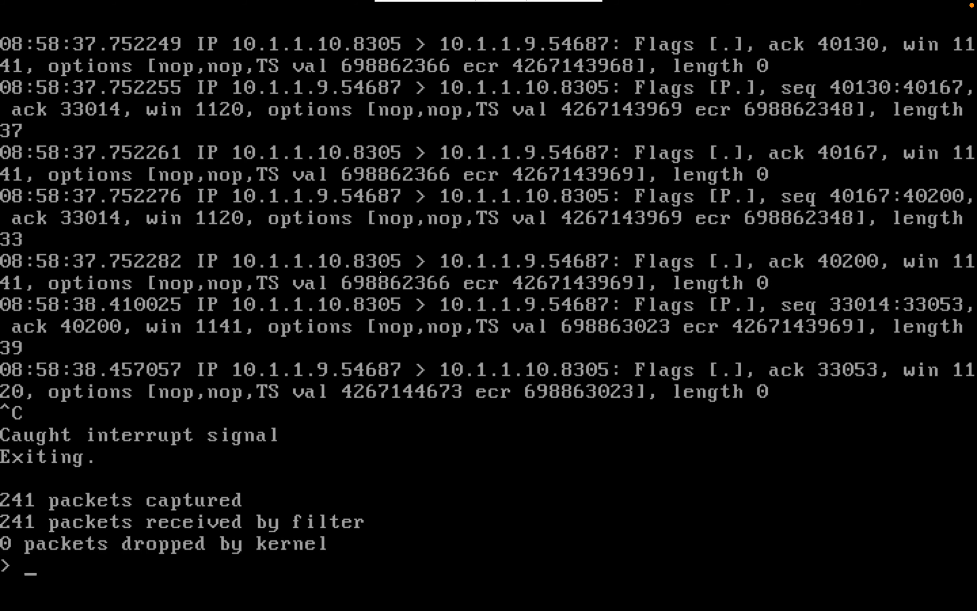
# Switch between the lab topology and the FTD console, ending on the FMC device list showing FTD01.
pyautogui.hotkey('ctrl', 'Right')
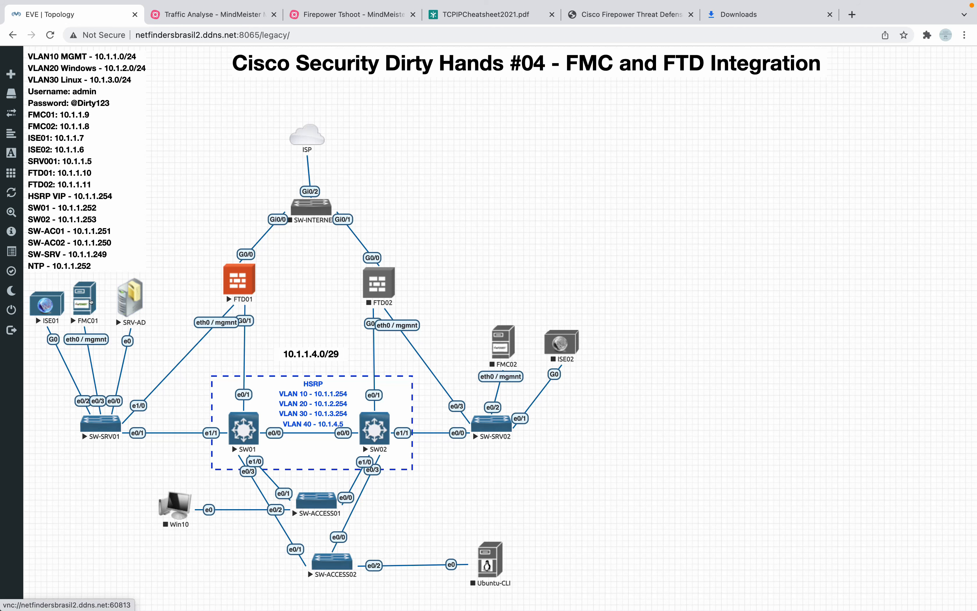
pyautogui.hotkey('ctrl', 'Left')
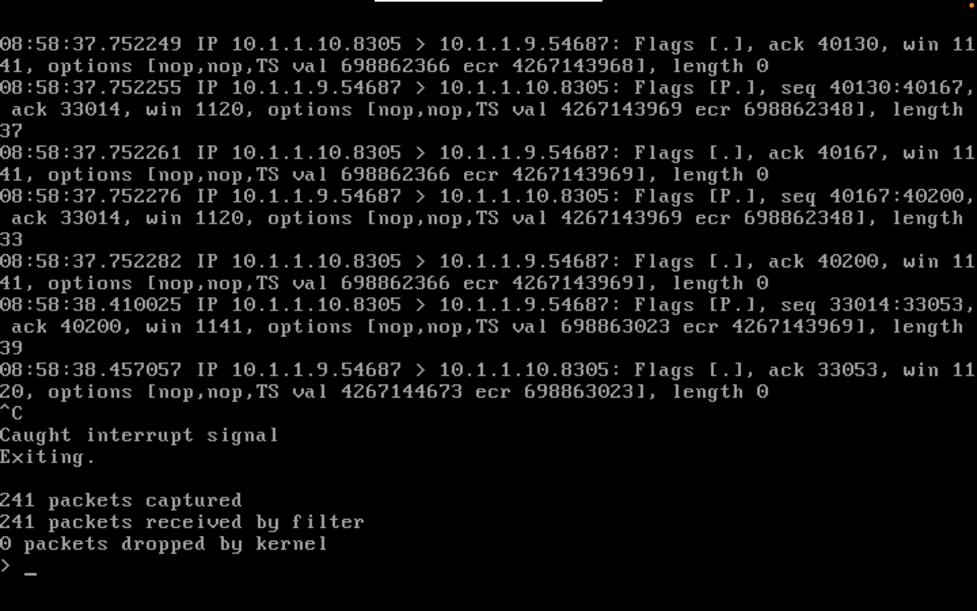
pyautogui.hotkey('ctrl', 'Right')
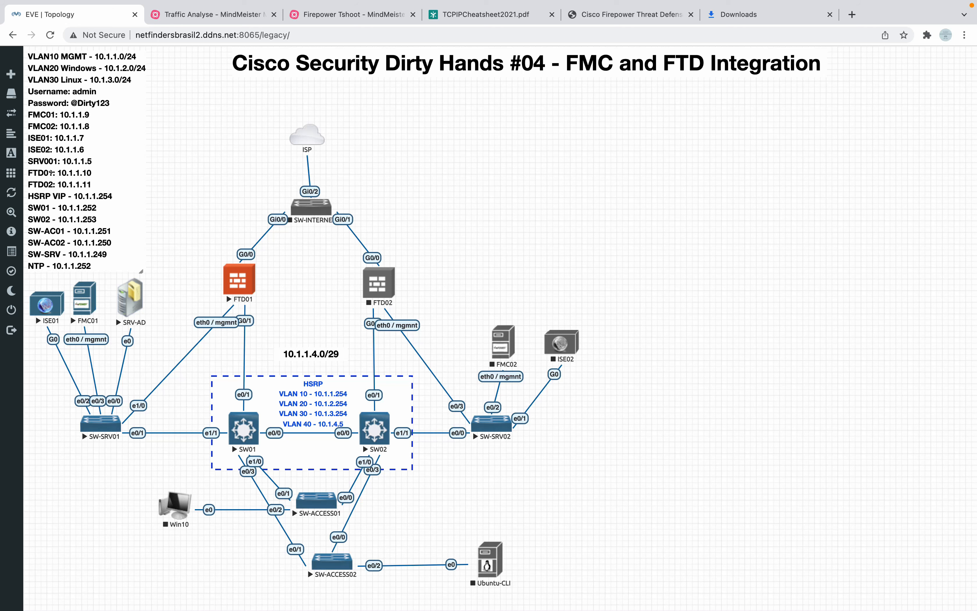
pyautogui.hotkey('ctrl', 'Left')
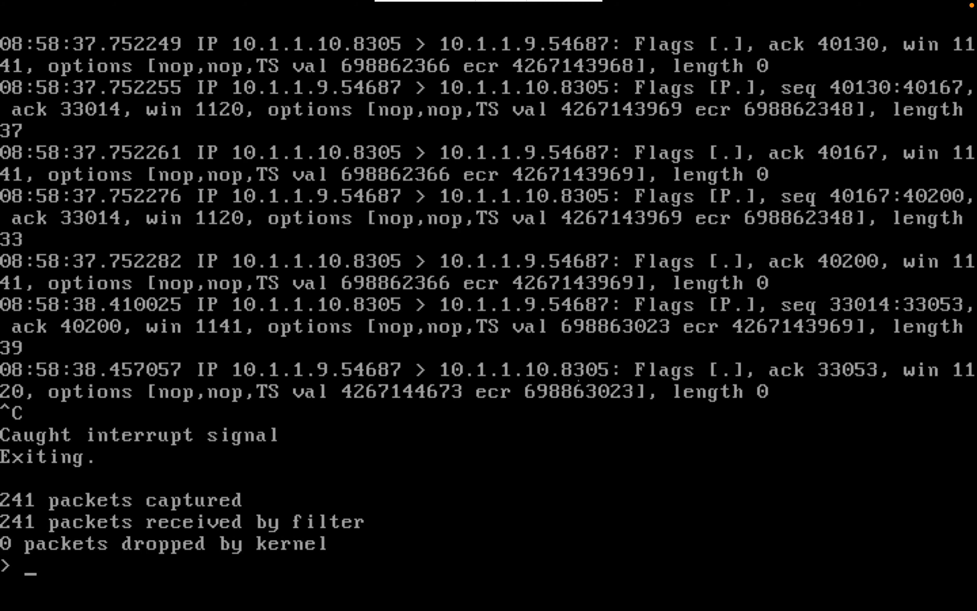
pyautogui.hotkey('ctrl', 'Right')
pyautogui.hotkey('ctrl', 'Right')
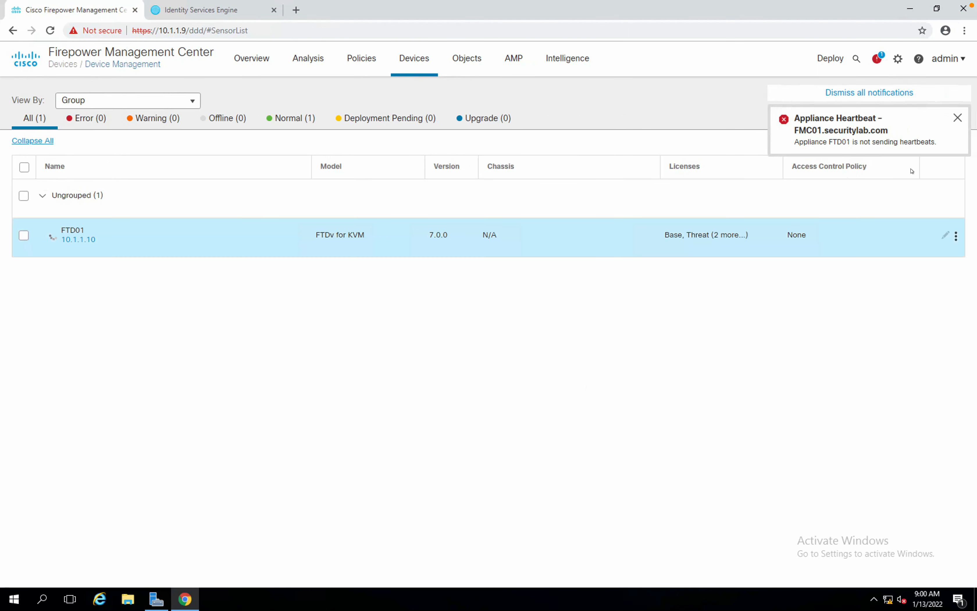
# Dismiss the FTD01 Appliance Heartbeat alert and review the Health notifications.
pyautogui.click(956, 121)
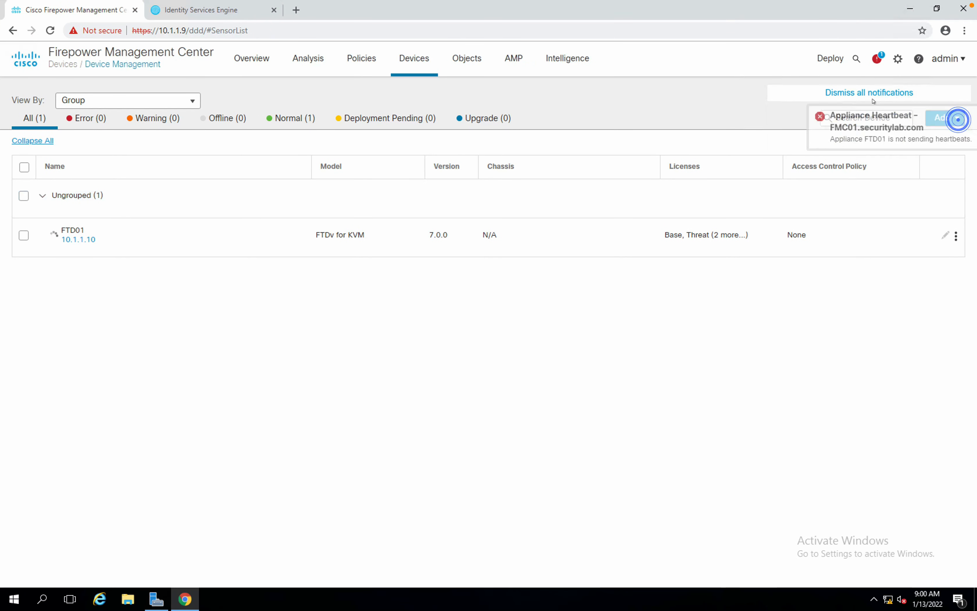
pyautogui.click(867, 90)
pyautogui.click(876, 59)
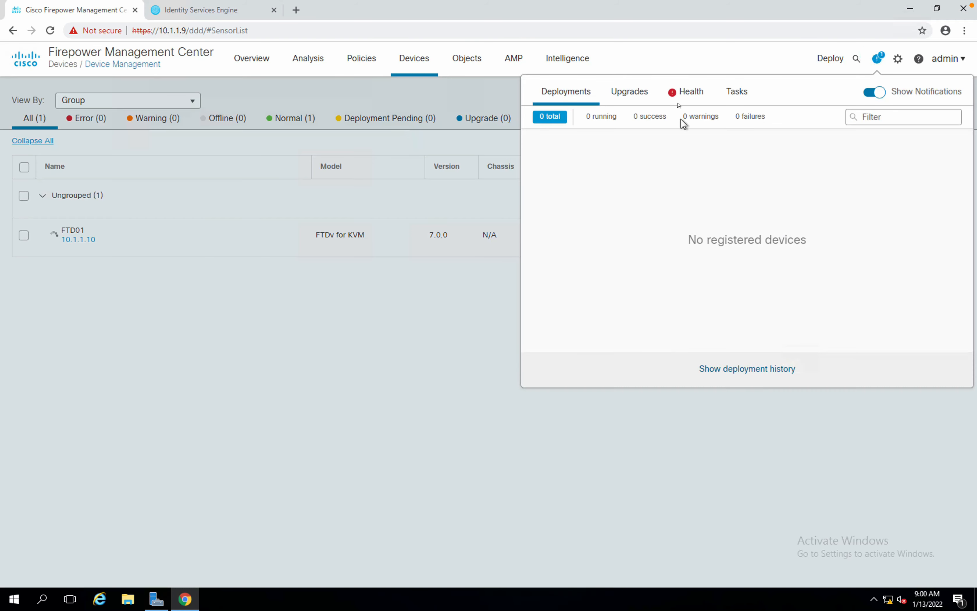
pyautogui.click(677, 88)
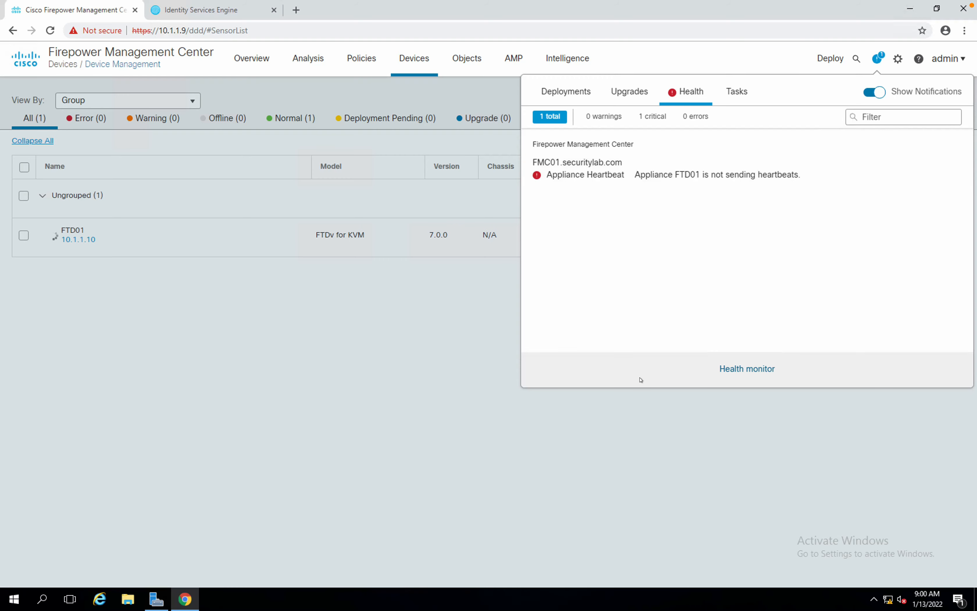
pyautogui.click(372, 368)
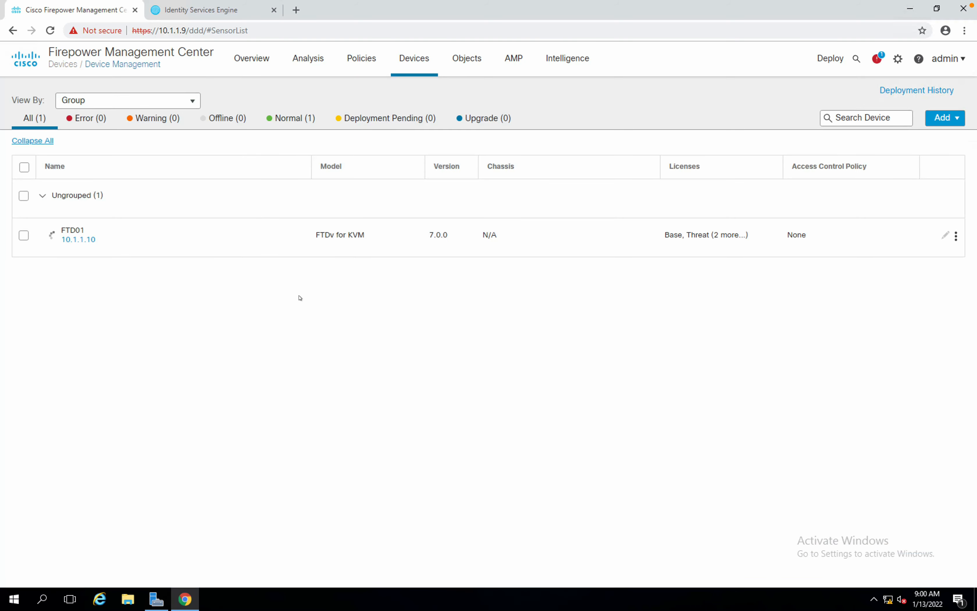
pyautogui.hotkey('ctrl', 'Left')
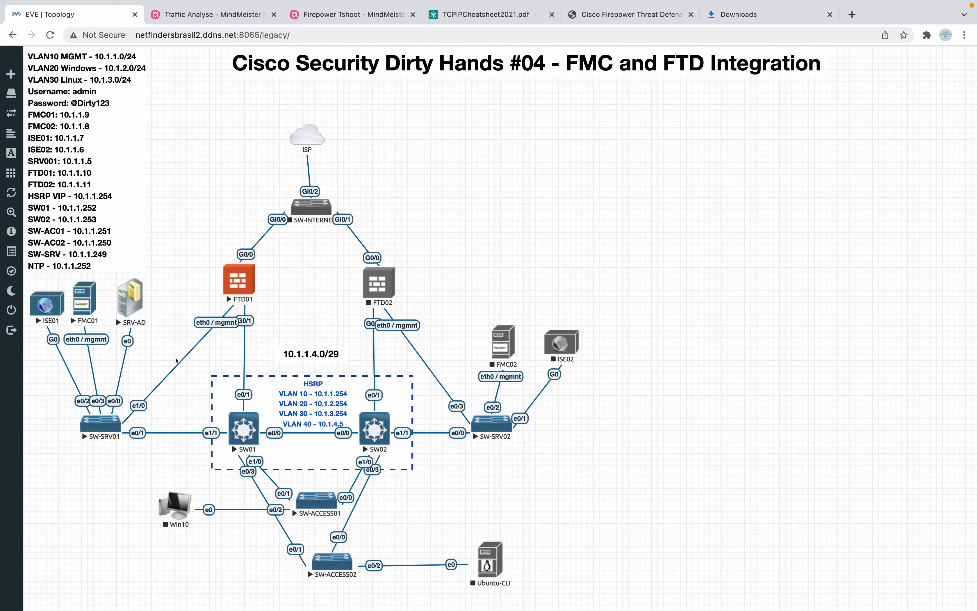
# Run 'show managers' on the FTD01 console.
pyautogui.hotkey('ctrl', 'Left')
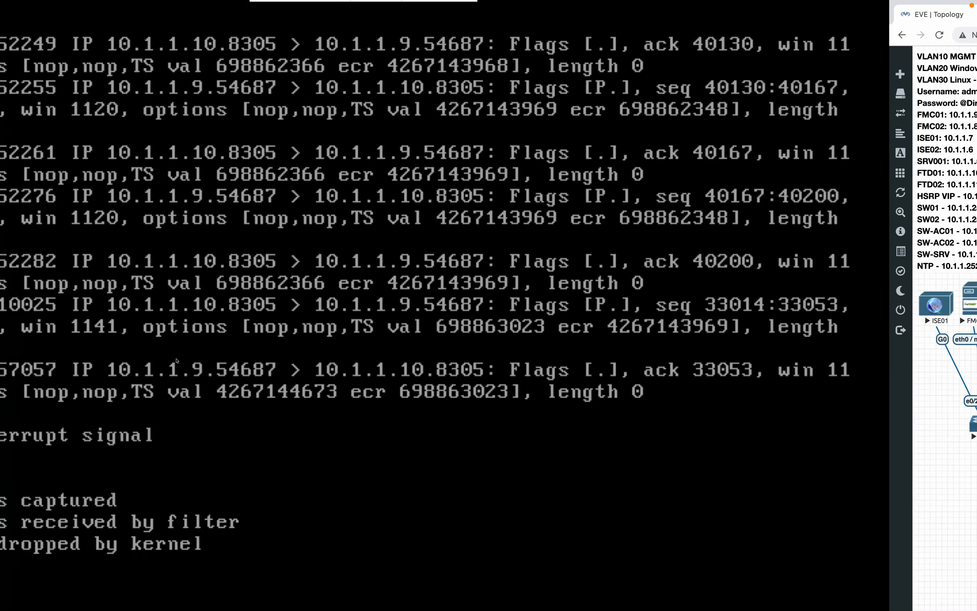
pyautogui.write('show managers')
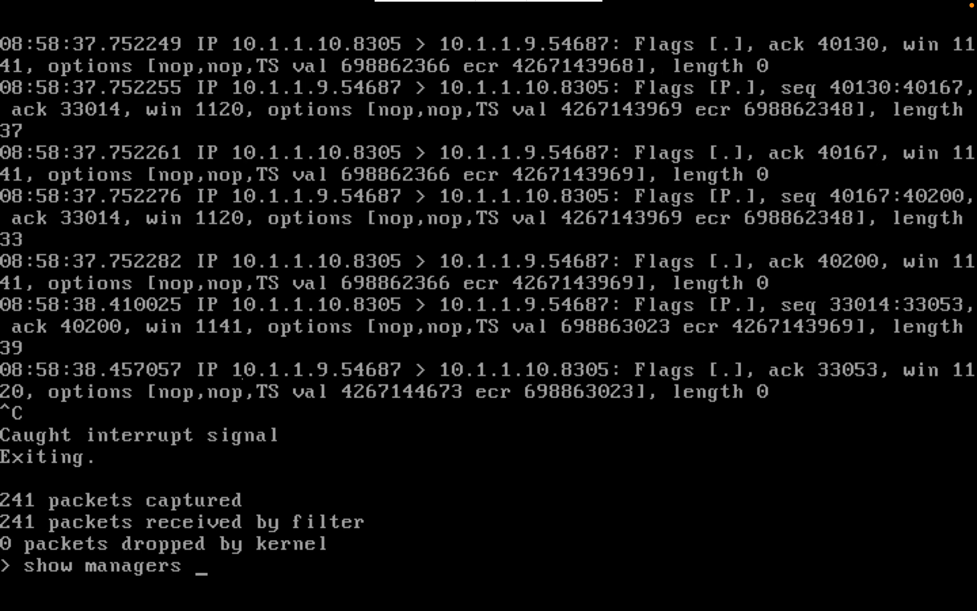
pyautogui.press('Return')
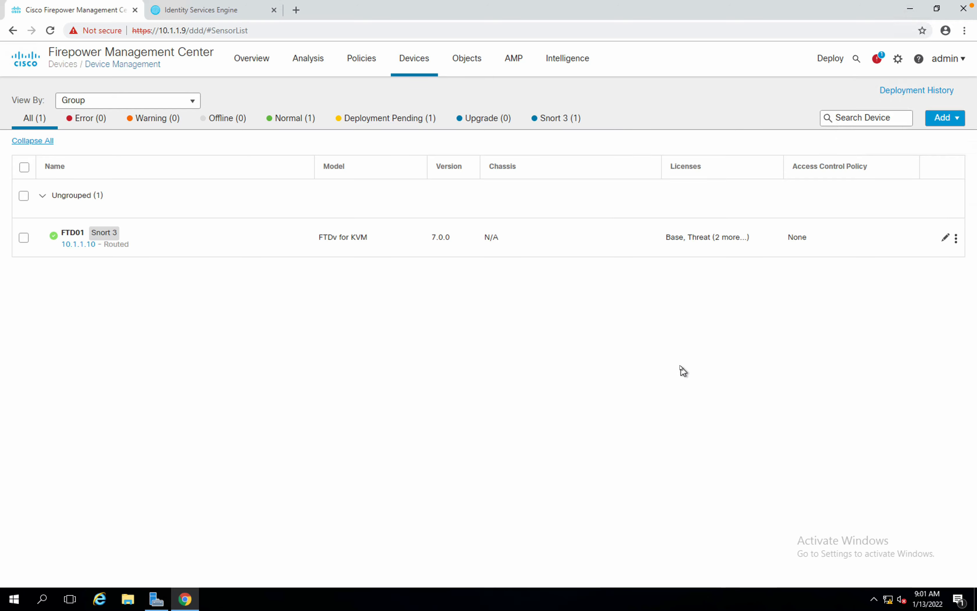
# Open FTD01's device configuration from the Device Management list.
pyautogui.hotkey('ctrl', 'Left')
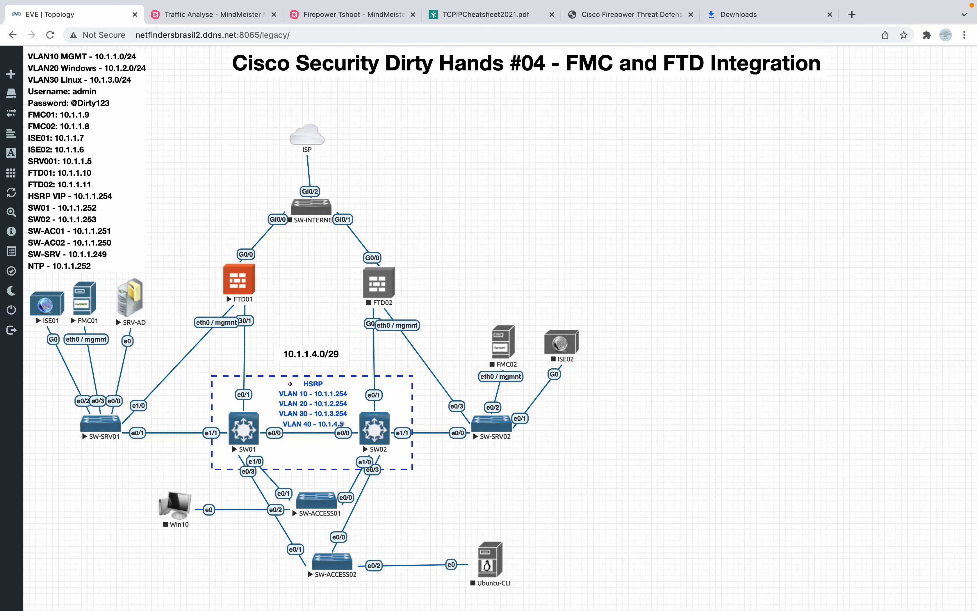
pyautogui.hotkey('ctrl', 'Right')
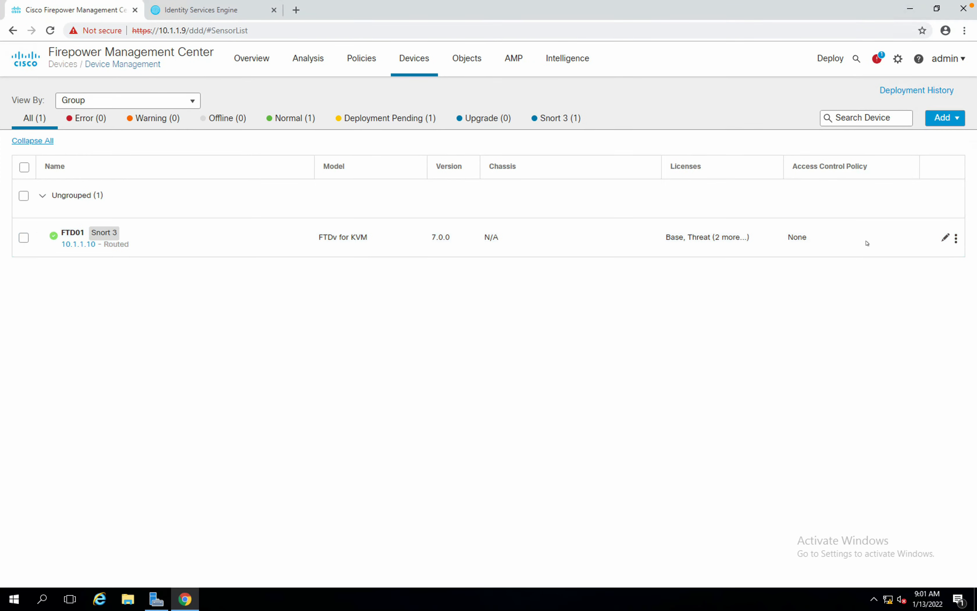
pyautogui.click(944, 238)
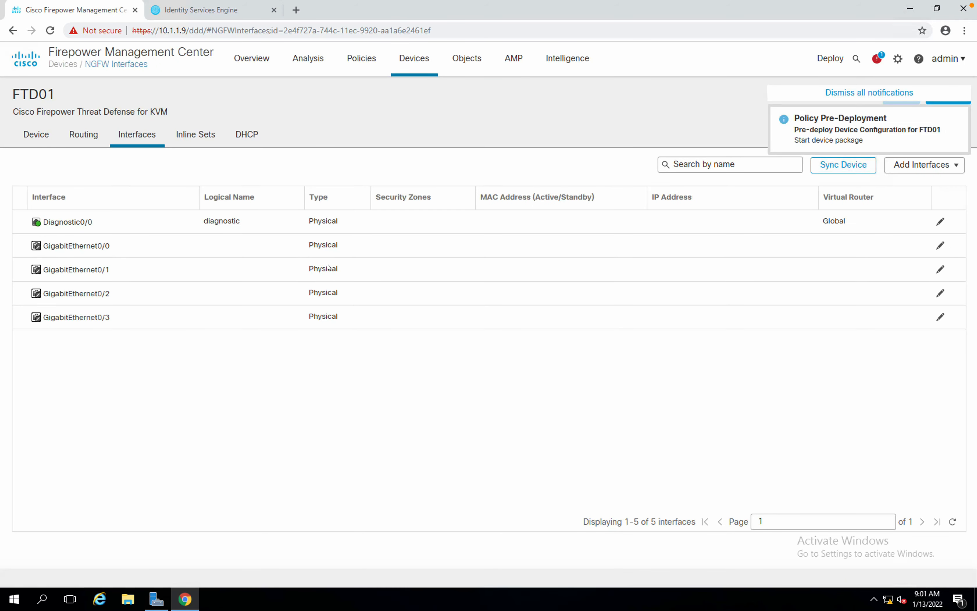
# Dismiss the pre-deployment notice, look at FTD01's routing settings, then show its Device summary.
pyautogui.click(850, 99)
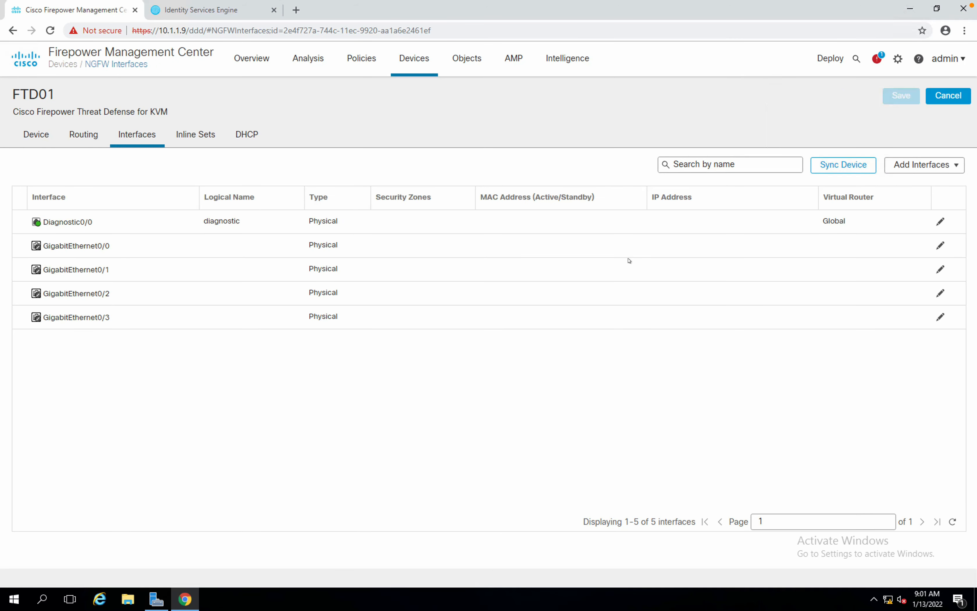
pyautogui.click(92, 137)
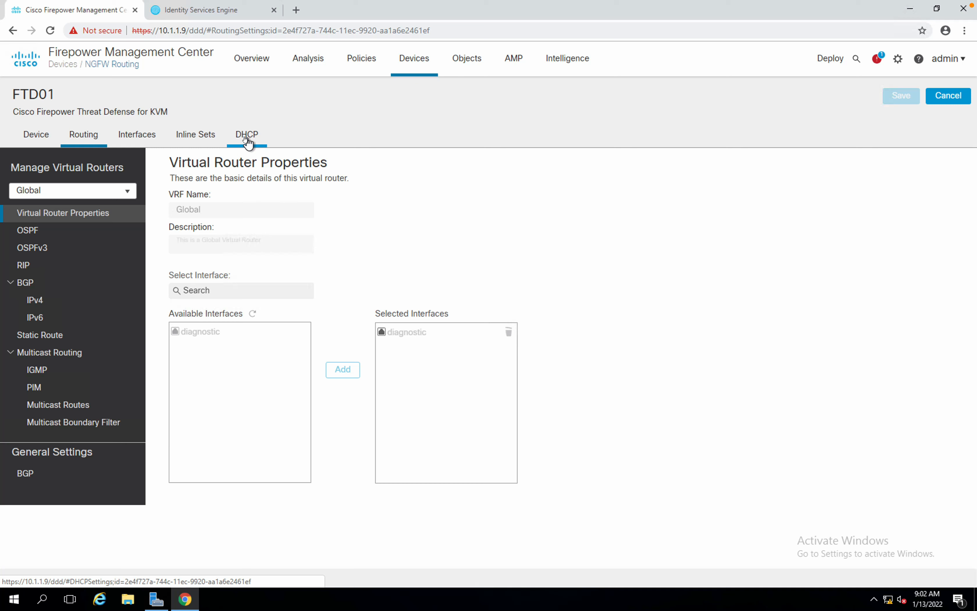
pyautogui.click(26, 134)
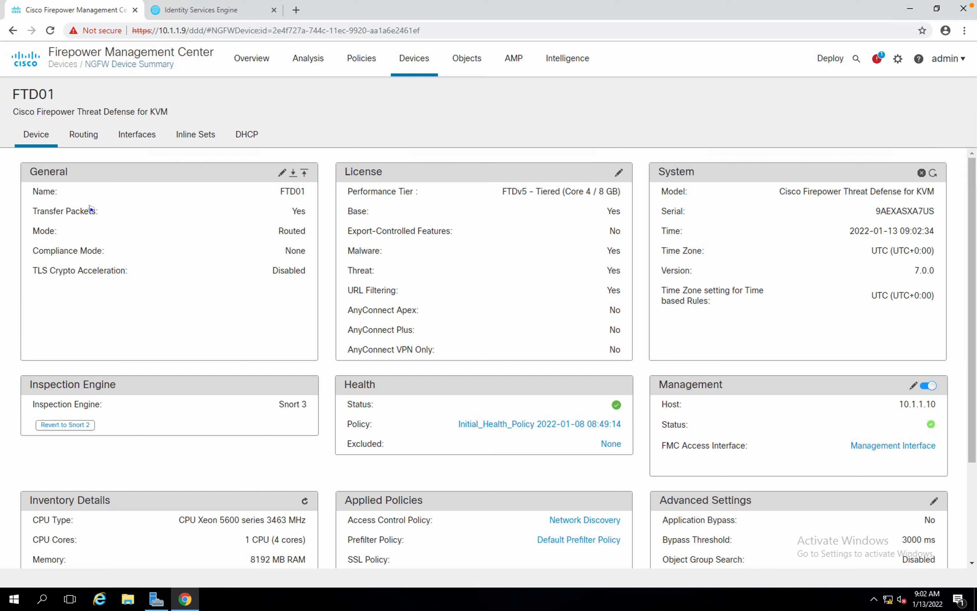
pyautogui.moveTo(94, 211); pyautogui.dragTo(32, 211)
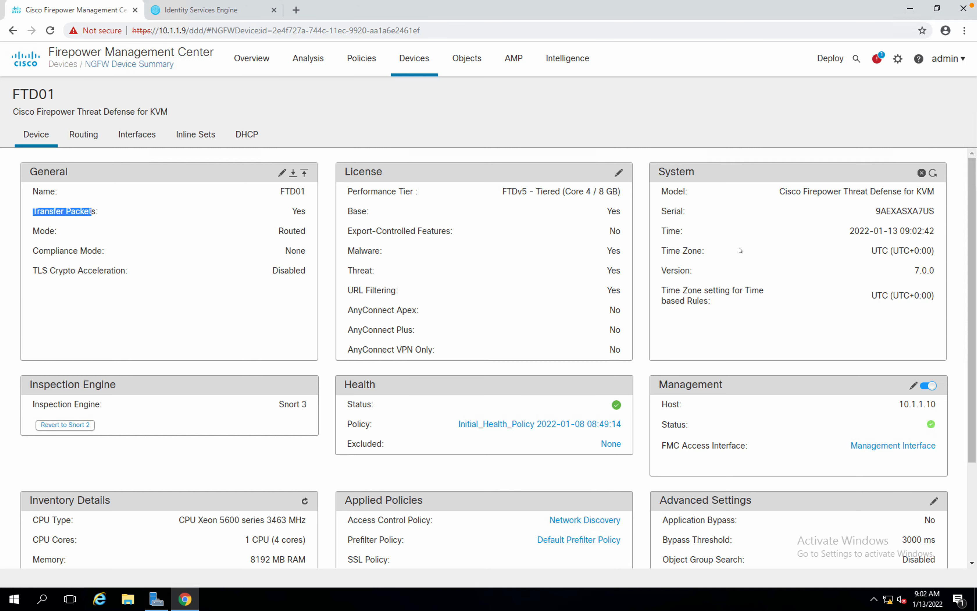
pyautogui.scroll(-1, 726, 268)
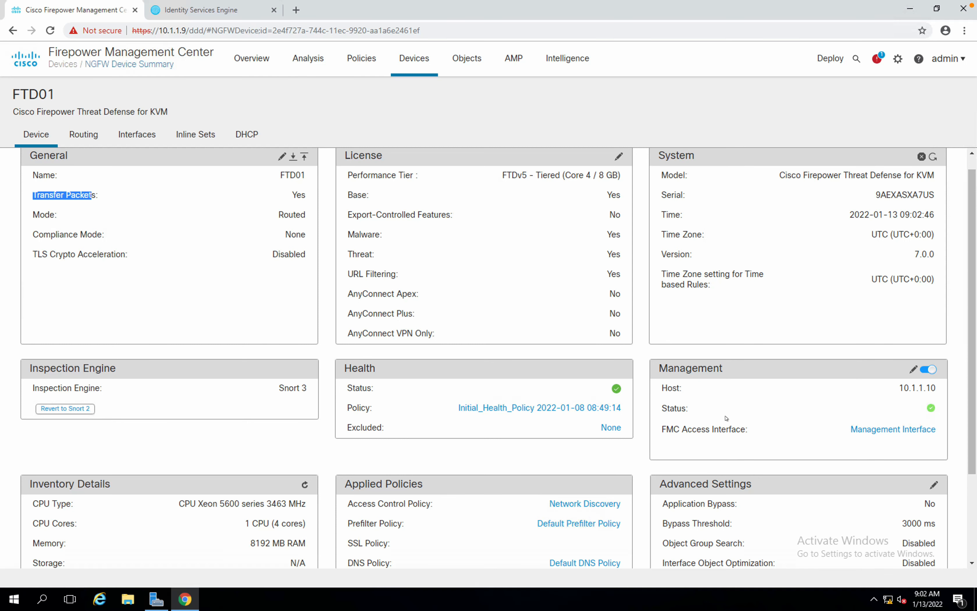
pyautogui.scroll(-1, 726, 419)
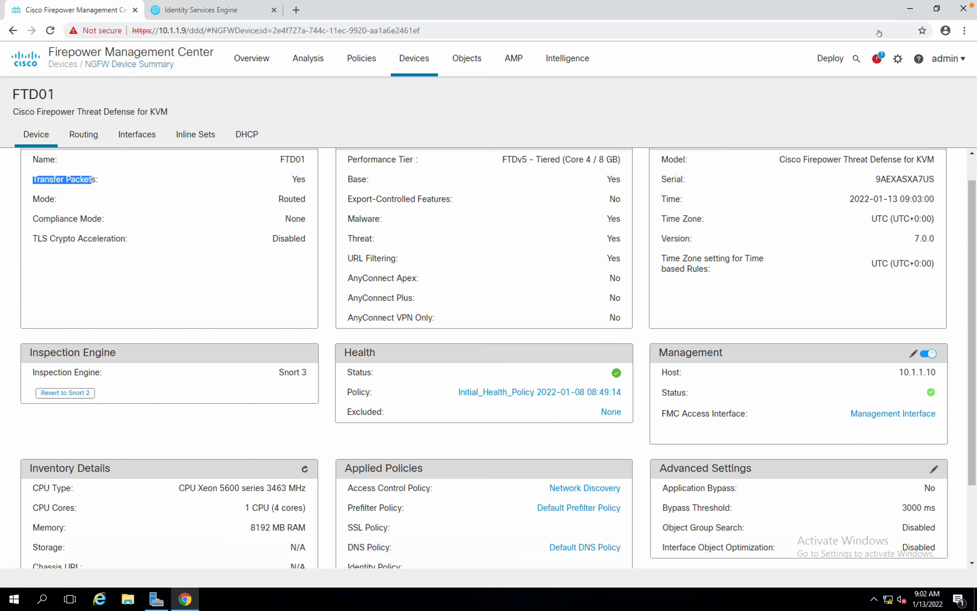
pyautogui.click(877, 60)
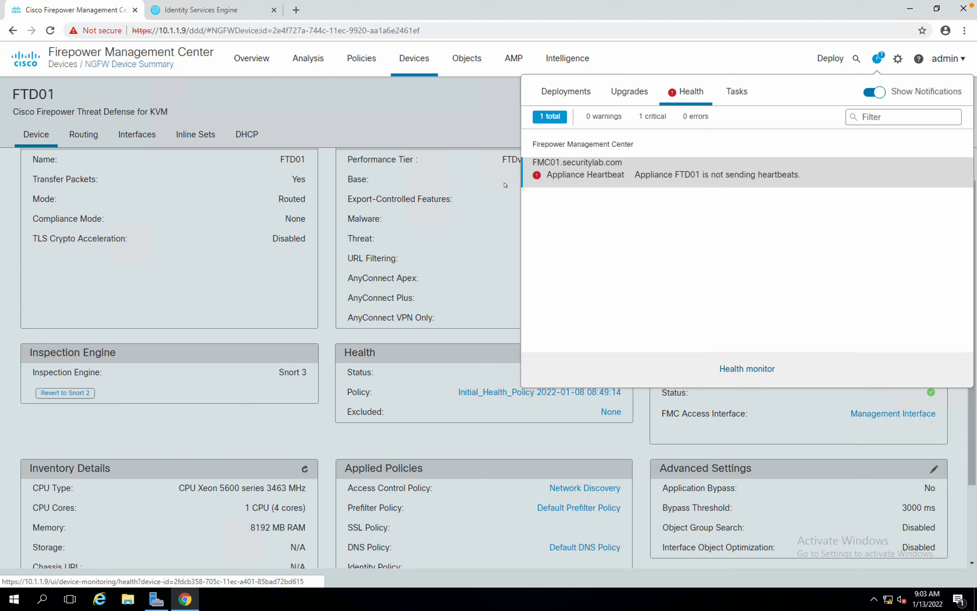
pyautogui.click(428, 132)
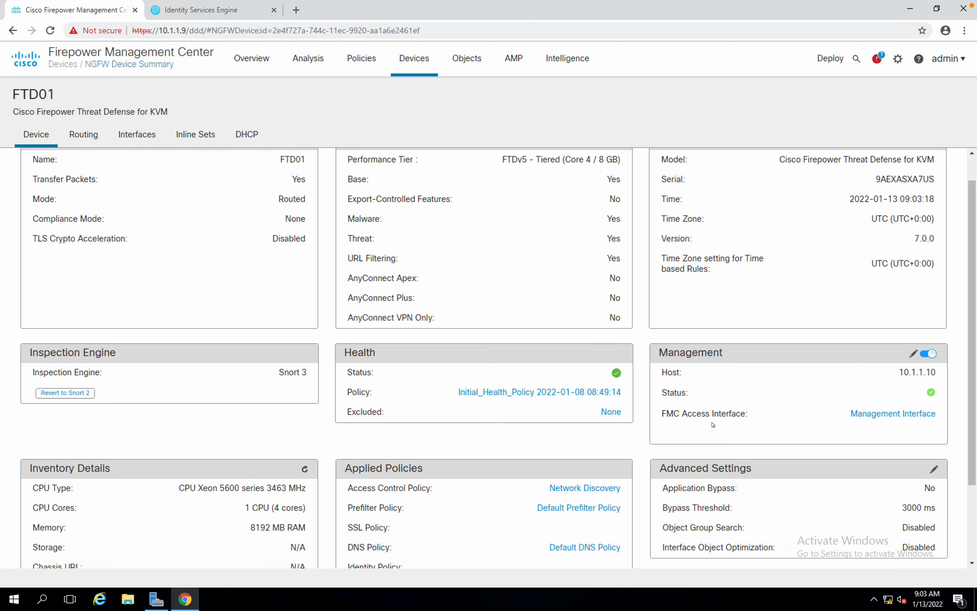
pyautogui.scroll(-1, 713, 424)
pyautogui.scroll(-1, 515, 413)
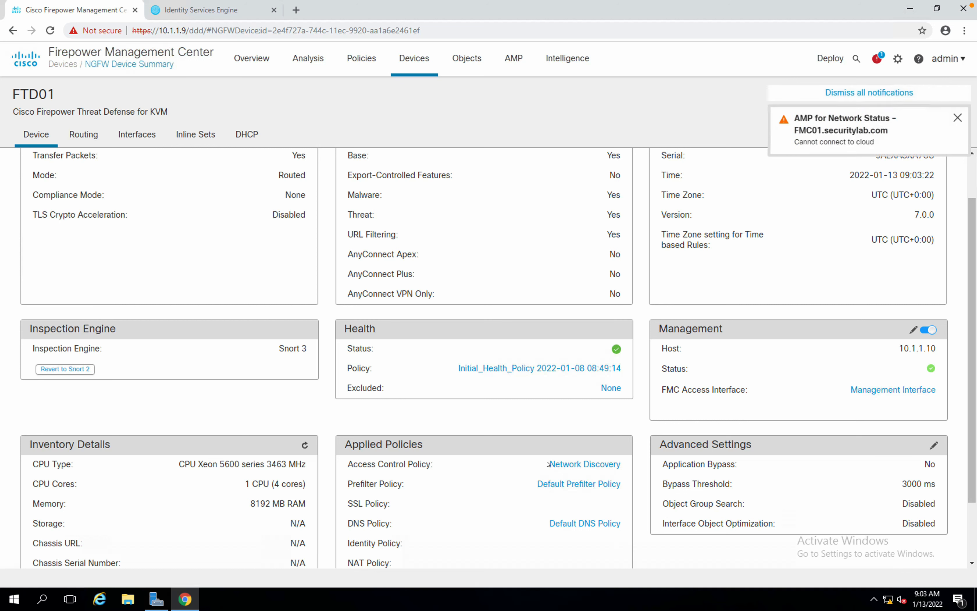
pyautogui.scroll(-1, 377, 481)
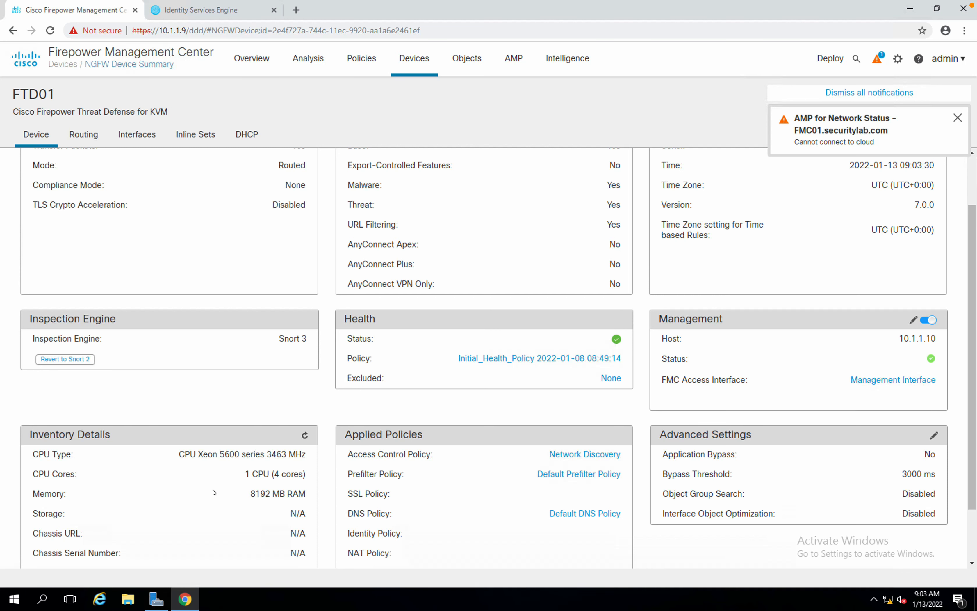
pyautogui.scroll(-1, 213, 492)
pyautogui.scroll(-1, 258, 454)
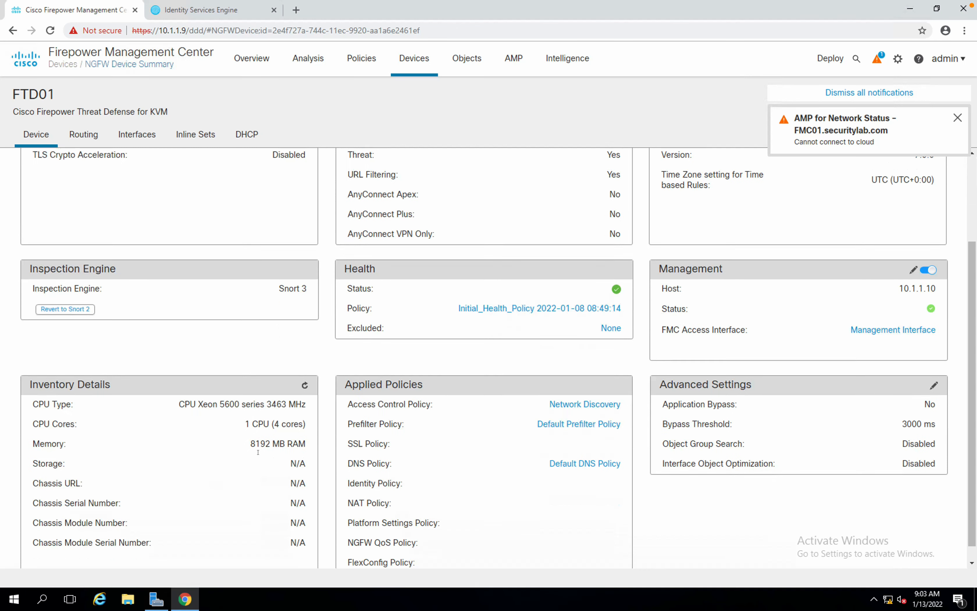
pyautogui.scroll(1, 262, 456)
pyautogui.scroll(2, 261, 455)
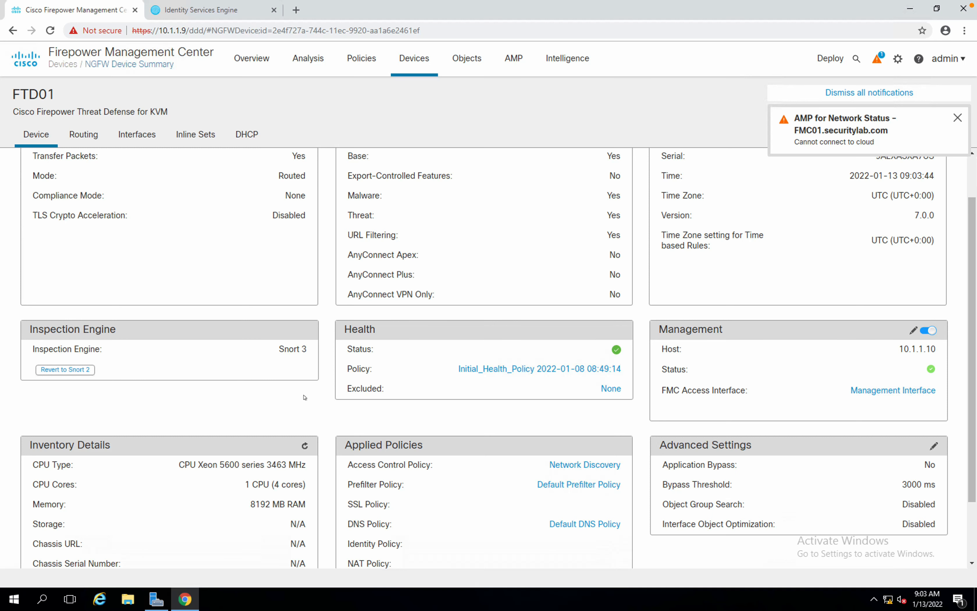
pyautogui.scroll(2, 305, 397)
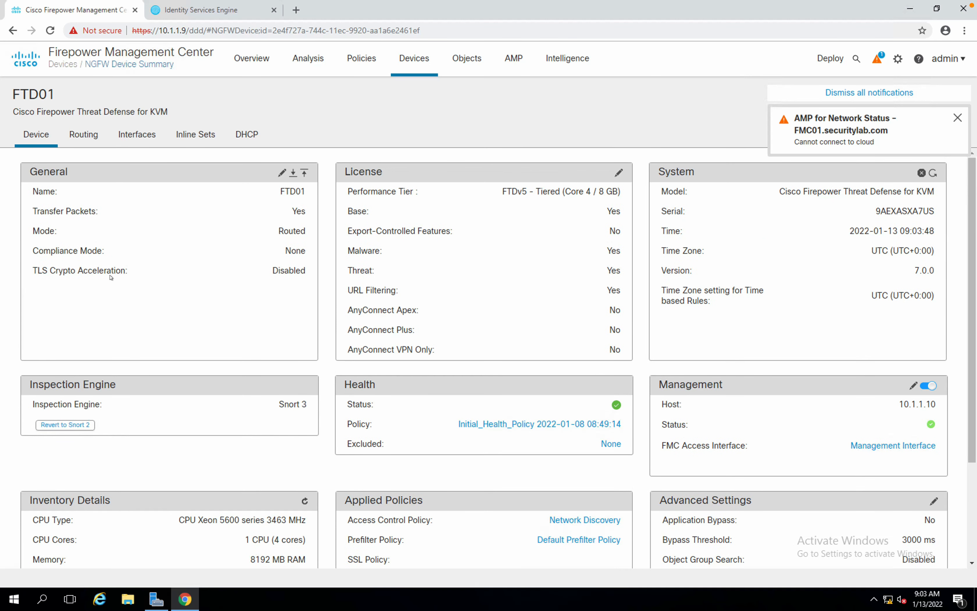
# Open the Edit Physical Interface dialog for GigabitEthernet0/0 from FTD01's Interfaces list.
pyautogui.click(131, 141)
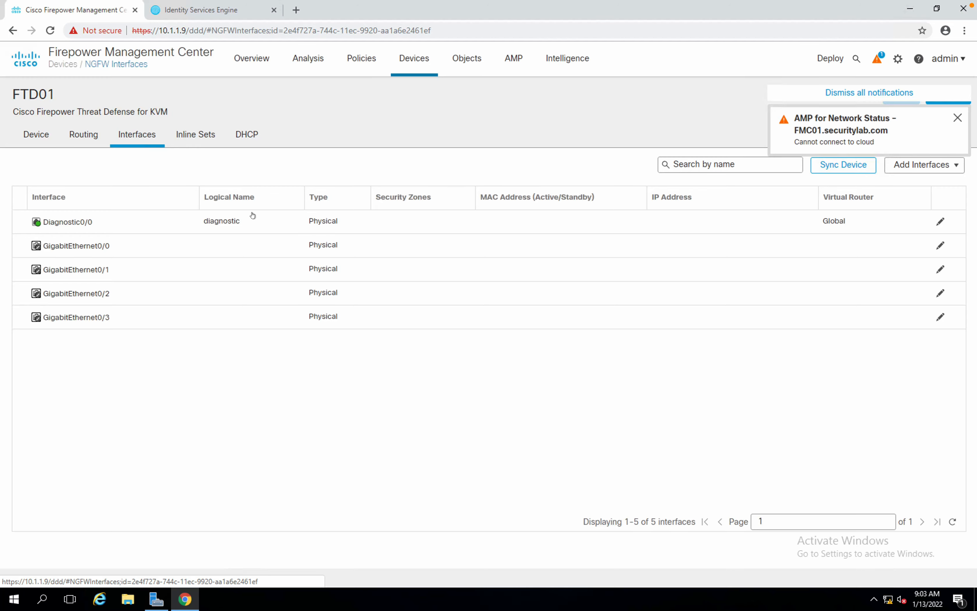
pyautogui.hotkey('ctrl', 'Left')
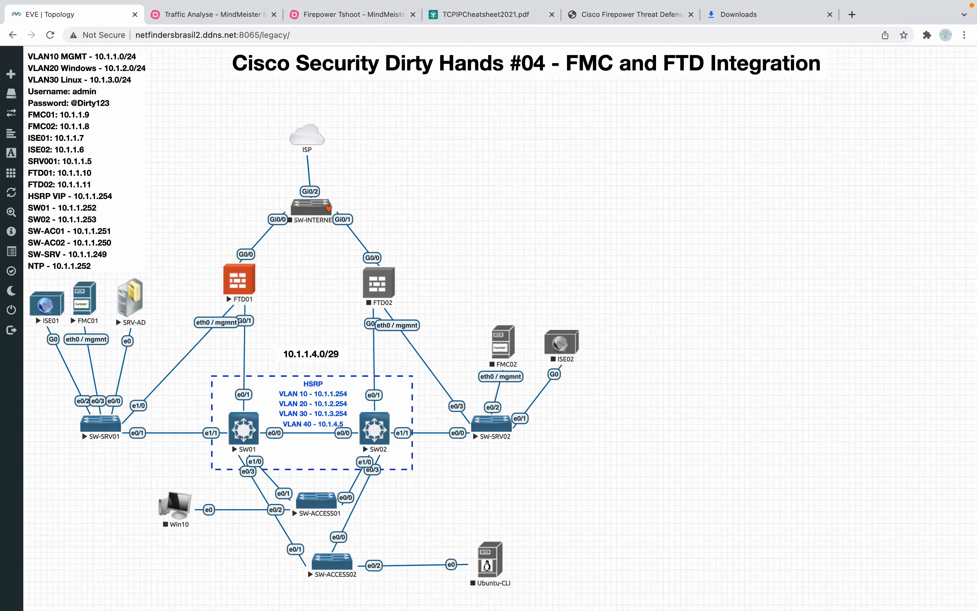
pyautogui.hotkey('ctrl', 'Right')
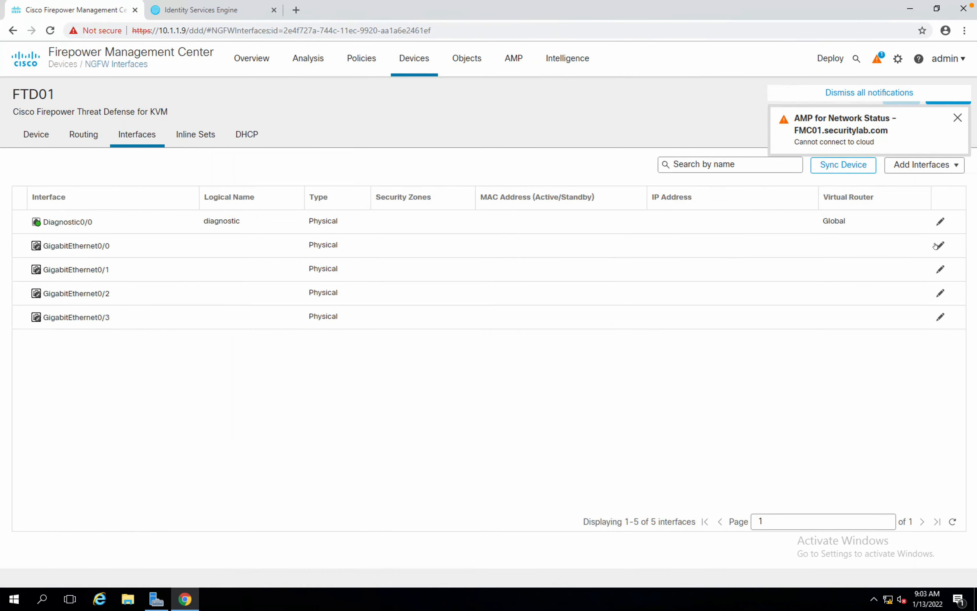
pyautogui.click(938, 245)
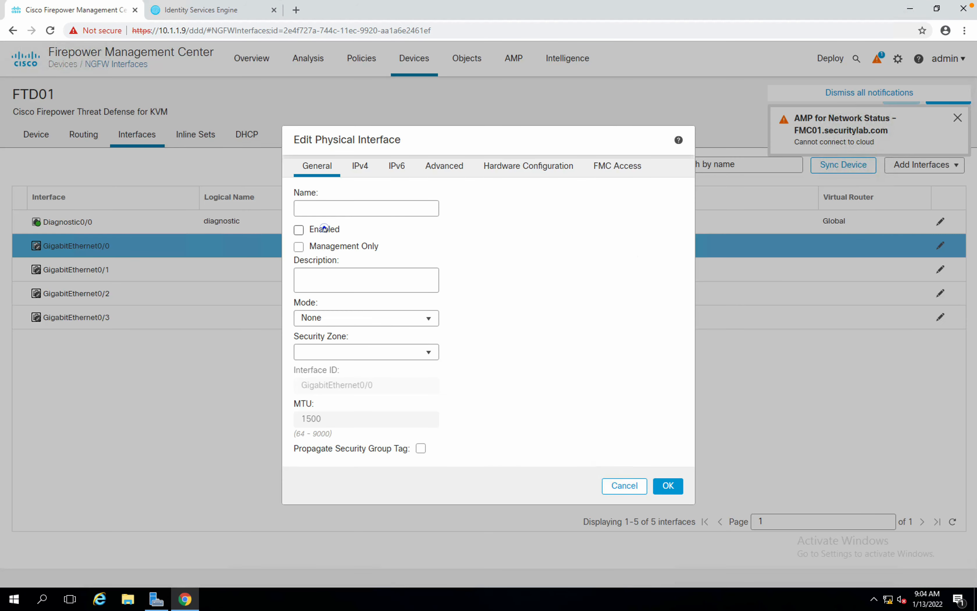
# Enable GigabitEthernet0/0, name it Outside, describe it as Internet ISP, and create security zone Outside.
pyautogui.click(324, 229)
pyautogui.click(323, 208)
pyautogui.write('O')
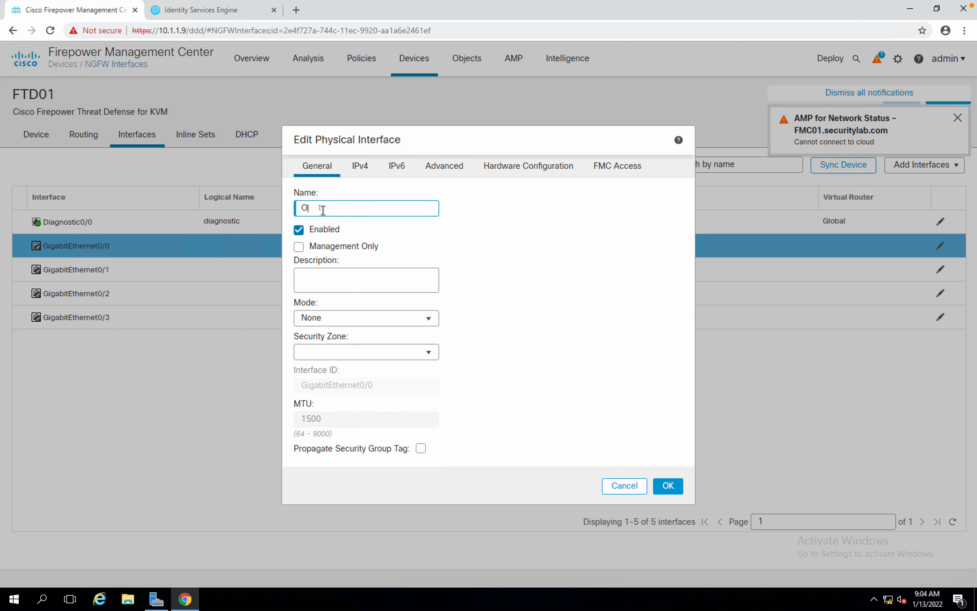
pyautogui.write('utside')
pyautogui.click(328, 278)
pyautogui.write('Internet')
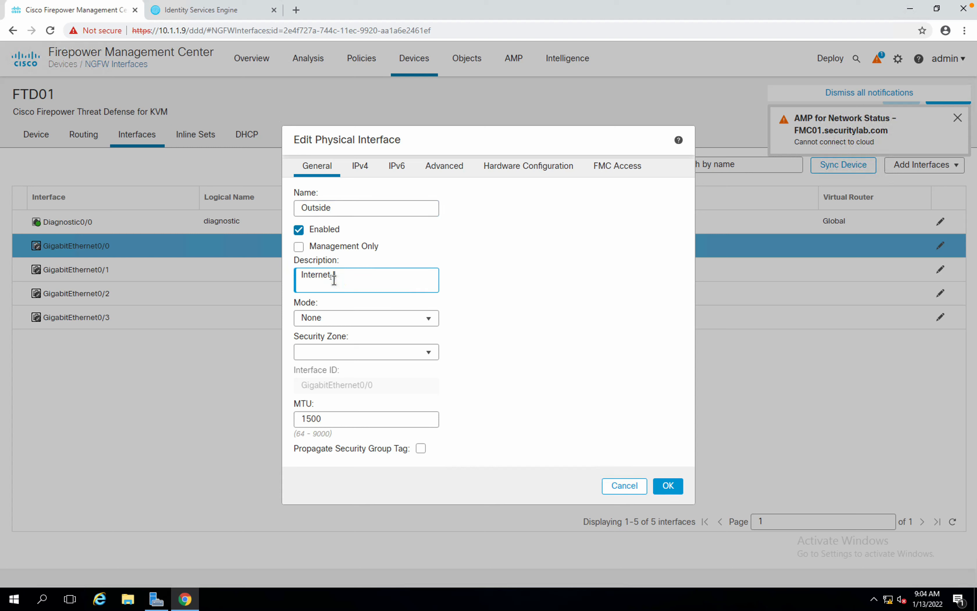
pyautogui.write(' ISP')
pyautogui.click(347, 317)
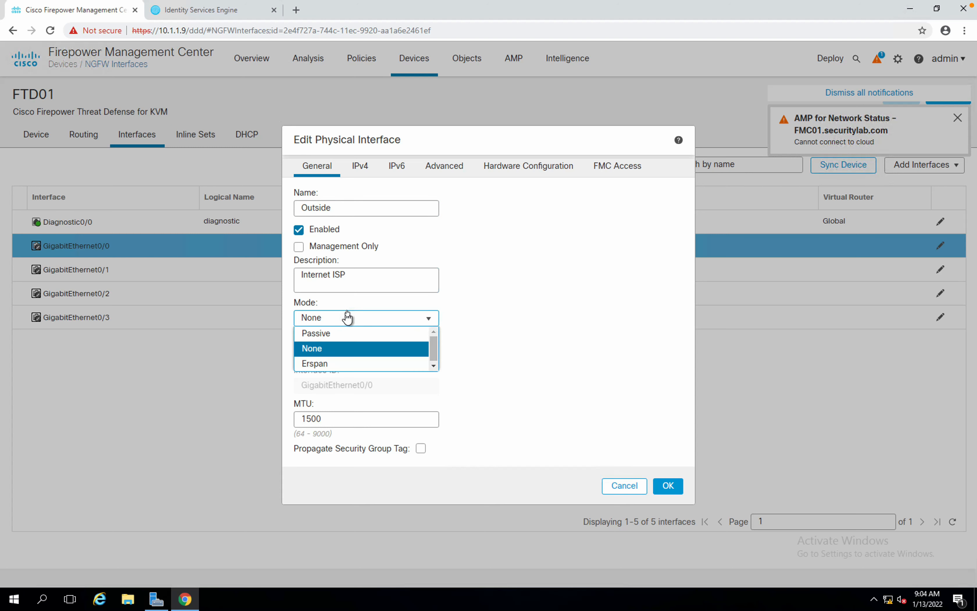
pyautogui.click(457, 294)
pyautogui.click(417, 346)
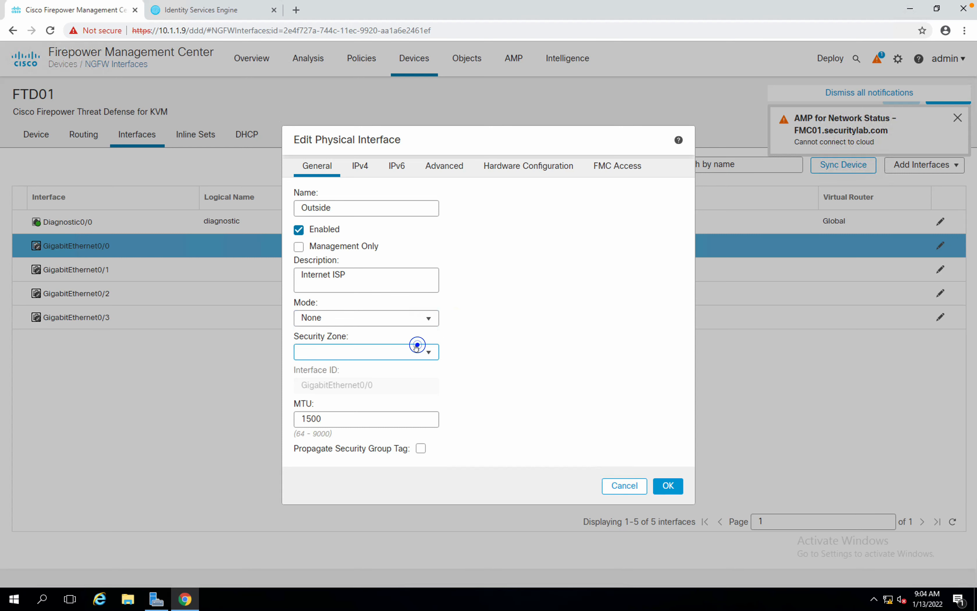
pyautogui.click(343, 378)
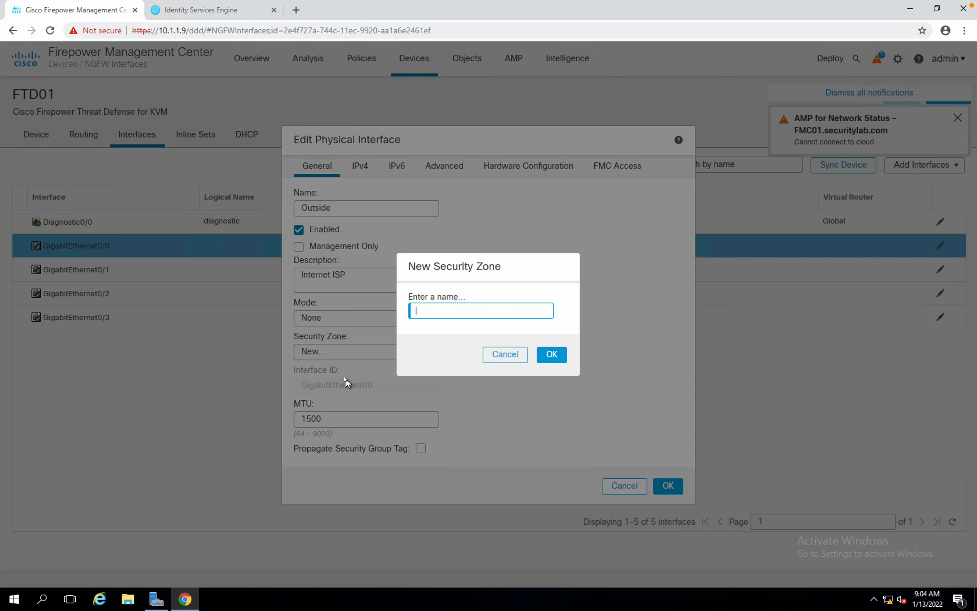
pyautogui.write('Outside')
pyautogui.click(552, 355)
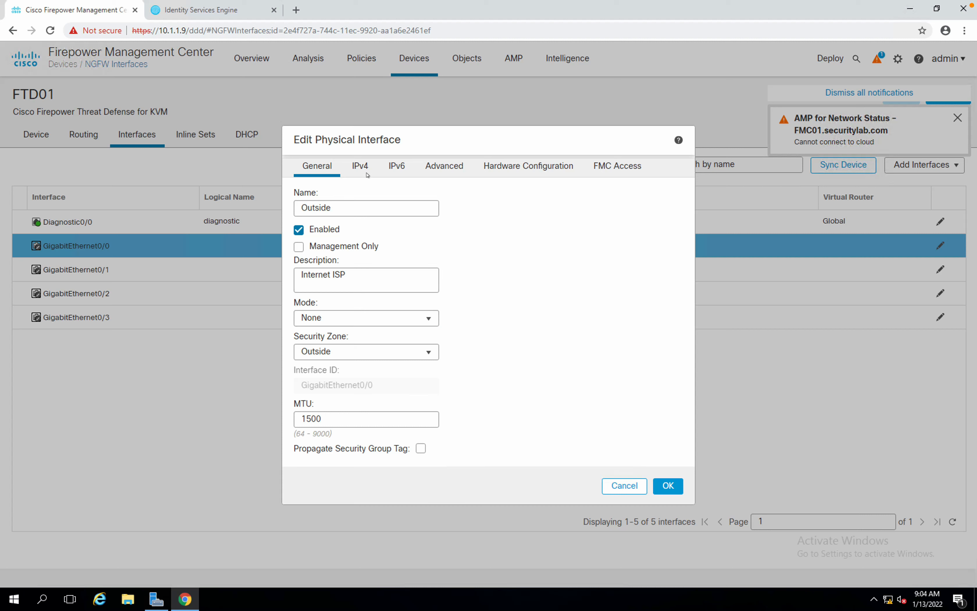
# Give the interface static IPv4 address 172.16.10.100/22 and save it.
pyautogui.click(358, 165)
pyautogui.click(381, 237)
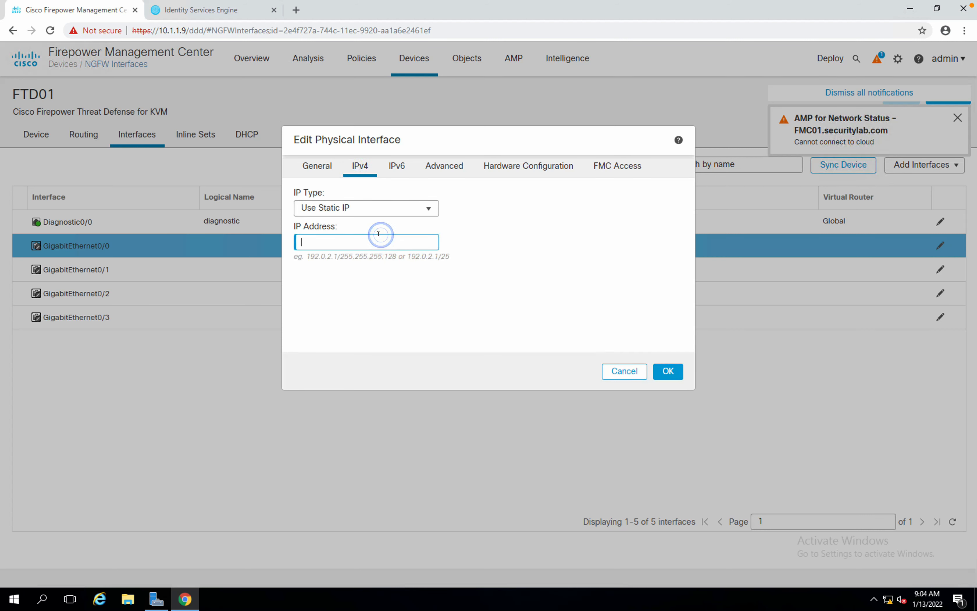
pyautogui.write('172.16.10.100/22')
pyautogui.click(661, 375)
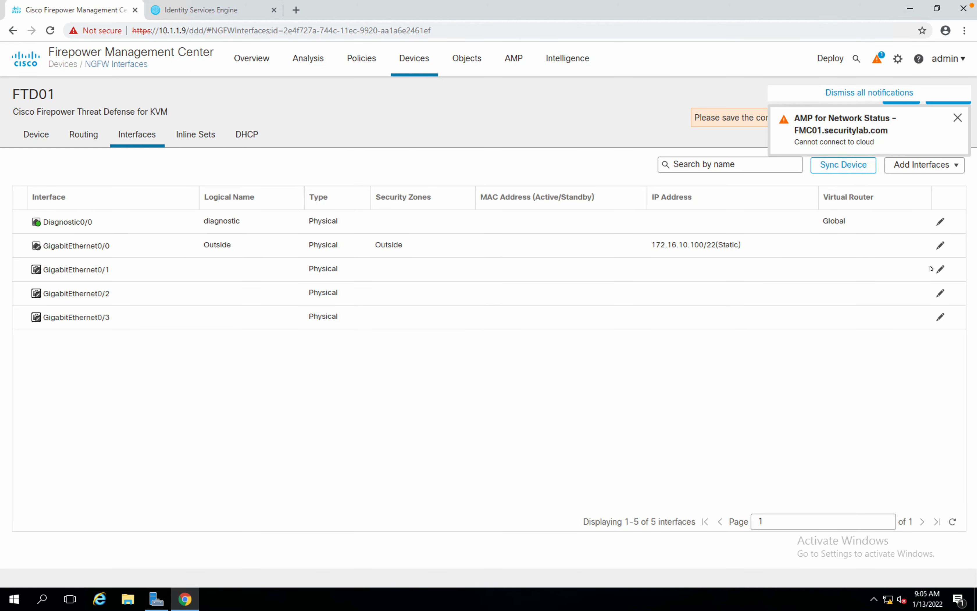
# Open the GigabitEthernet0/1 interface settings in Firepower Management Center.
pyautogui.hotkey('ctrl', 'Left')
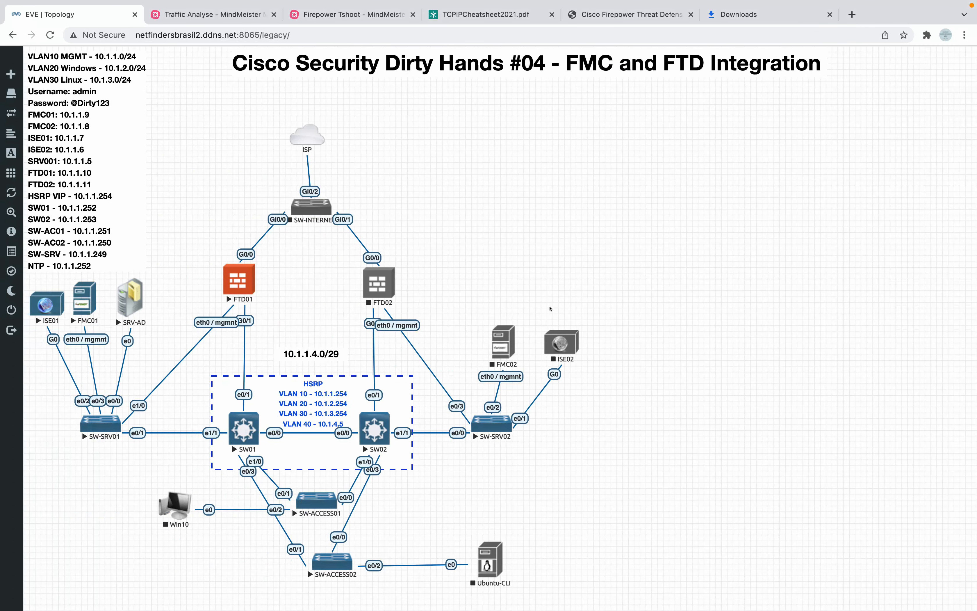
pyautogui.hotkey('ctrl', 'Right')
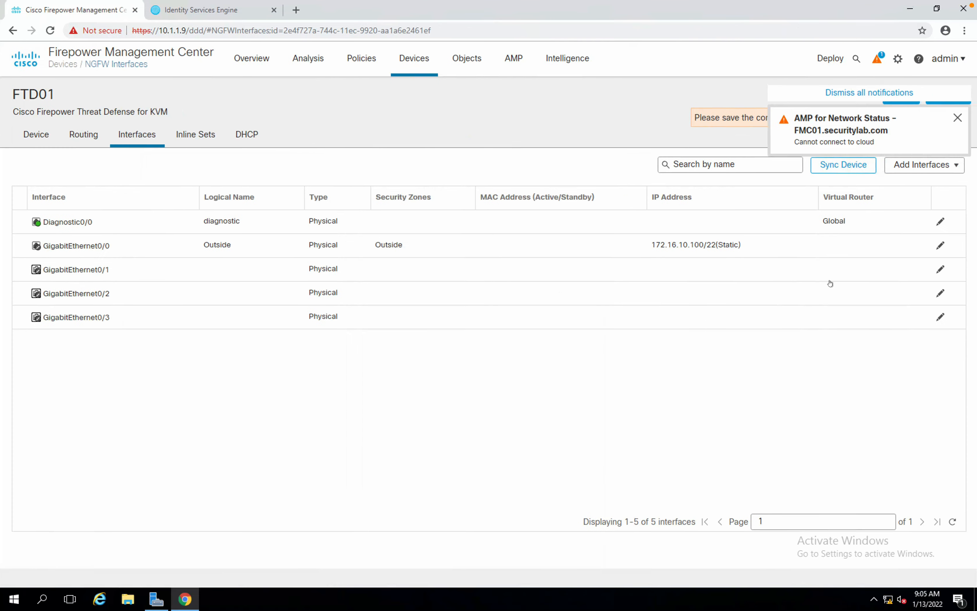
pyautogui.click(940, 269)
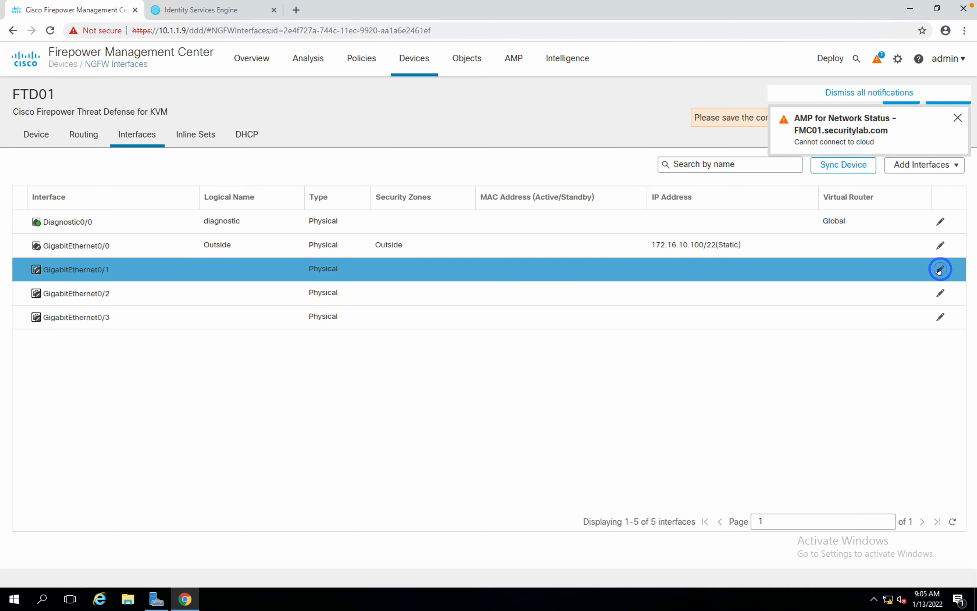
# Correct the topology label 10.1.1.4.0/29 to 10.1.4.0/29 and save the lab.
pyautogui.hotkey('ctrl', 'Left')
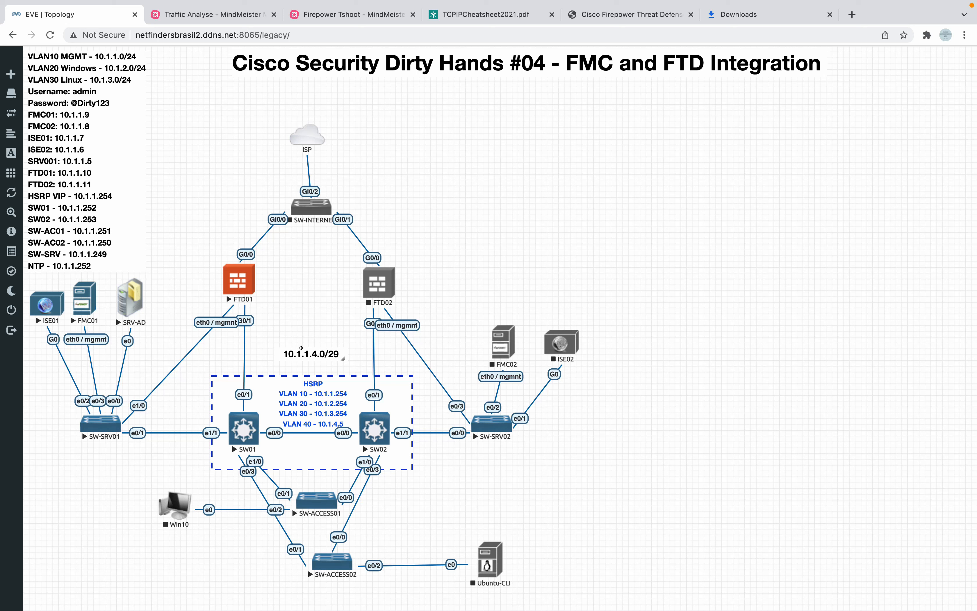
pyautogui.doubleClick(314, 349)
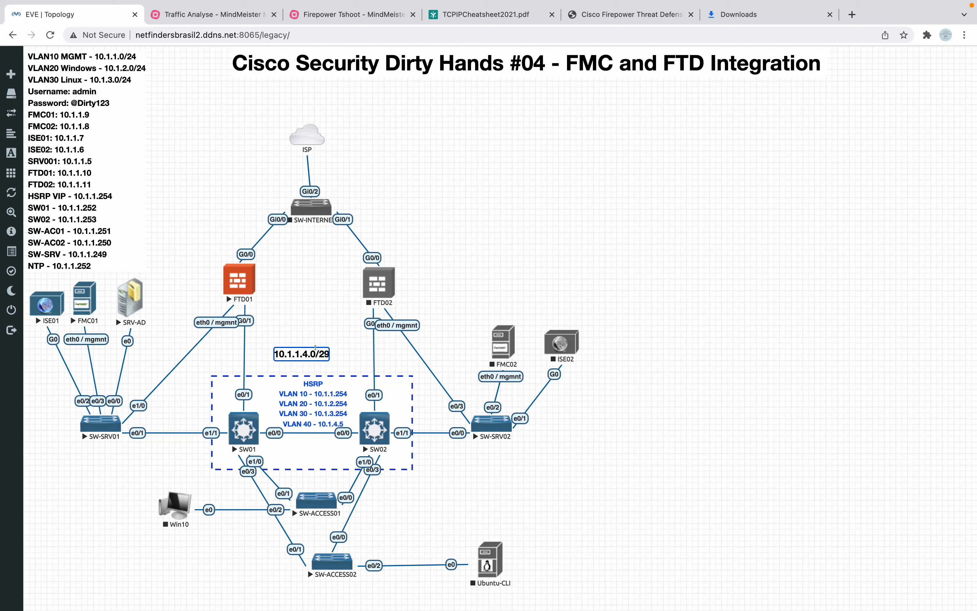
pyautogui.press('Right')
pyautogui.press('Right')
pyautogui.press('Right')
pyautogui.press('Right')
pyautogui.press('Right')
pyautogui.press('Right')
pyautogui.press('BackSpace')
pyautogui.press('BackSpace')
pyautogui.press('Right')
pyautogui.press('Right')
pyautogui.click(284, 327)
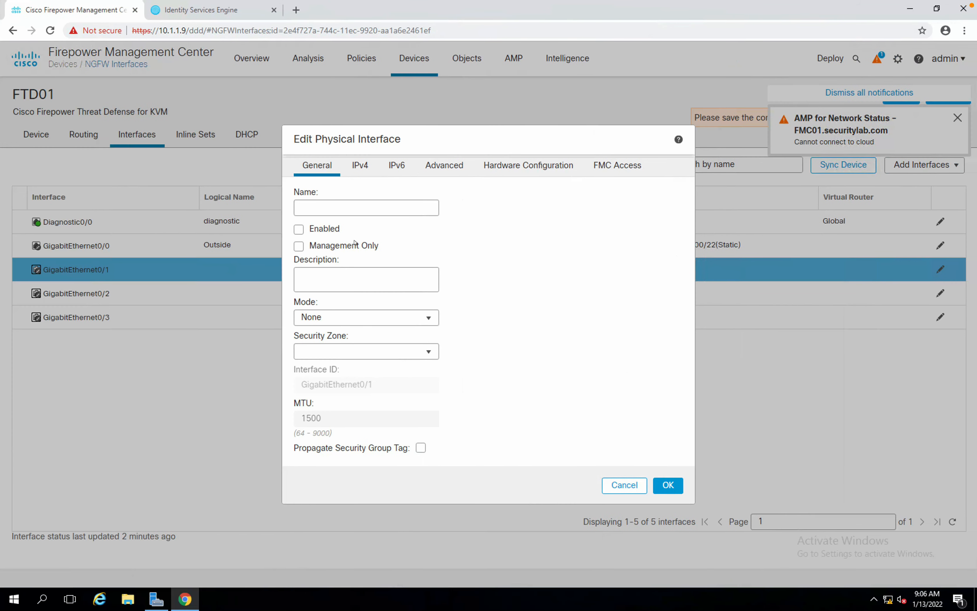
# Enable GigabitEthernet0/1, name it Inside, and assign a newly created Inside security zone.
pyautogui.click(299, 229)
pyautogui.click(327, 203)
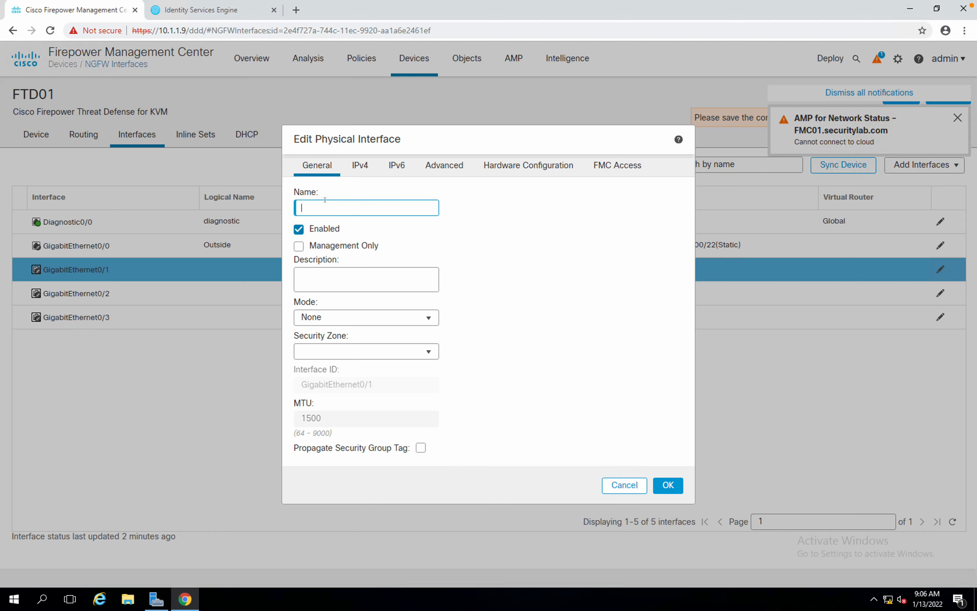
pyautogui.write('Inside')
pyautogui.click(325, 355)
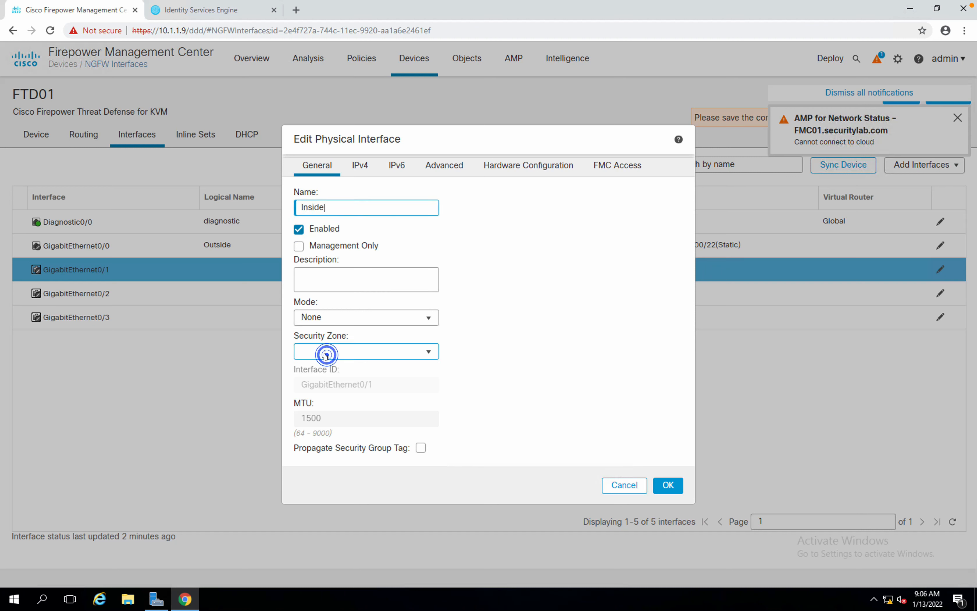
pyautogui.click(328, 398)
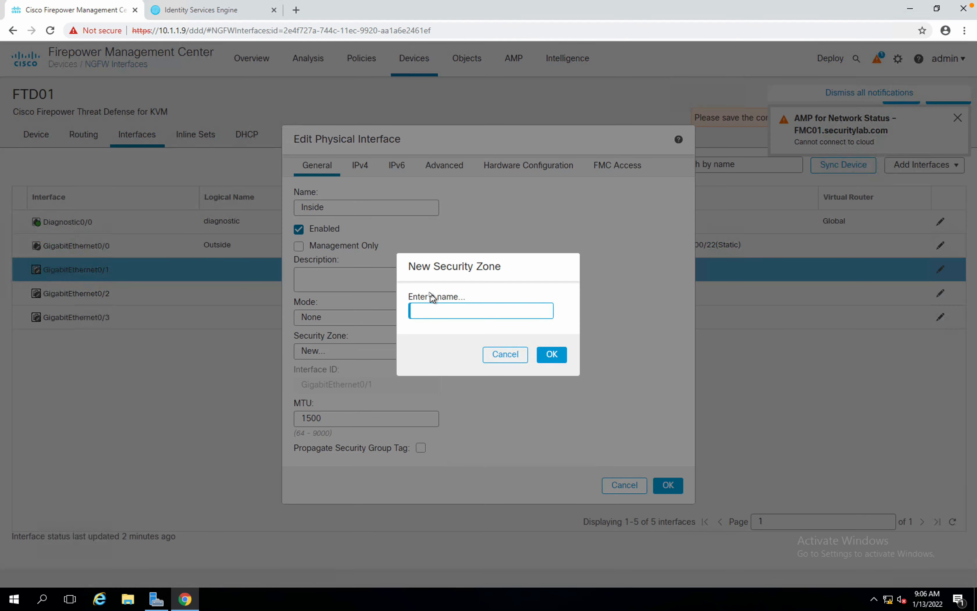
pyautogui.write('Inside')
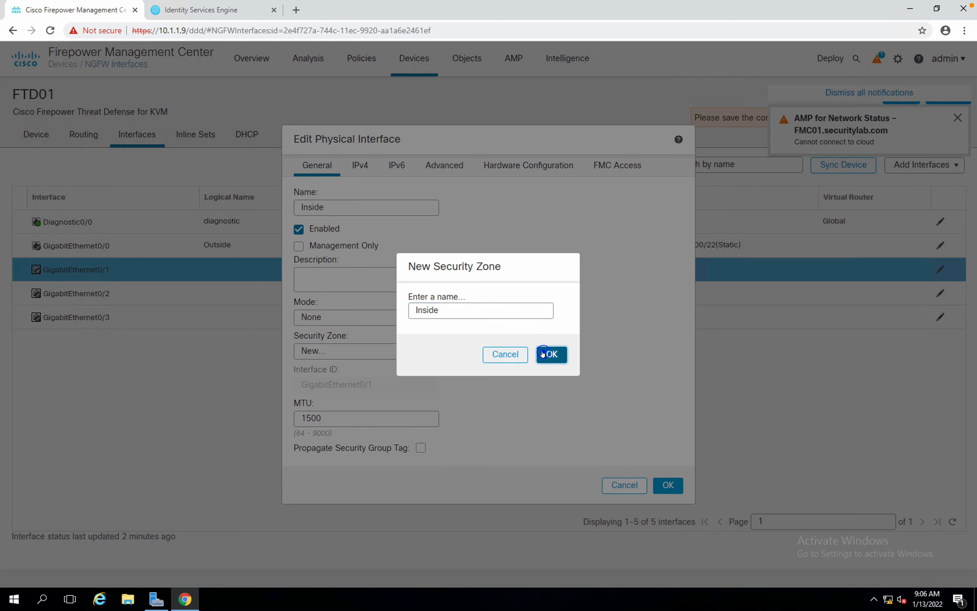
pyautogui.click(551, 354)
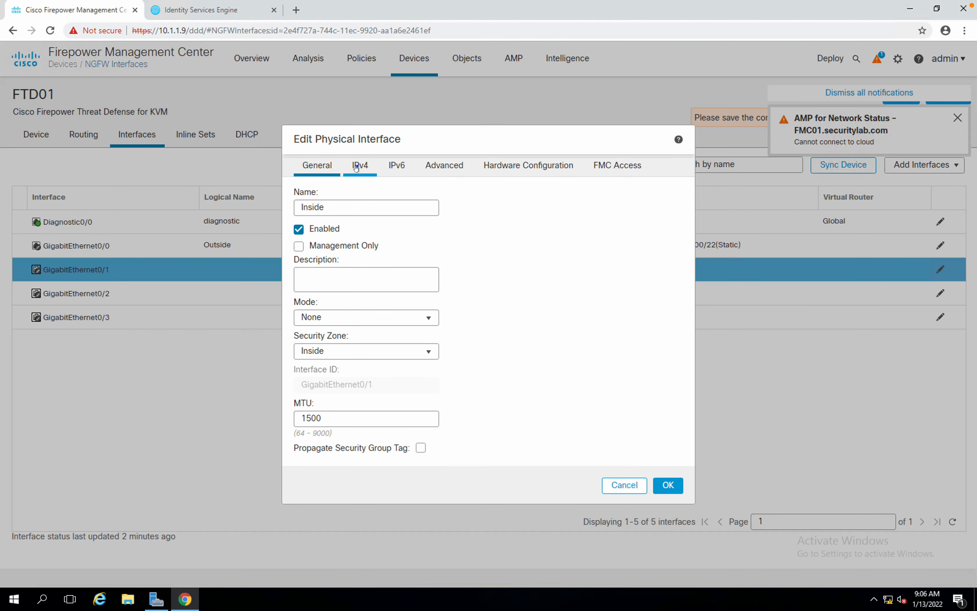
# Give the interface the static IPv4 address 10.1.4.1/29.
pyautogui.click(356, 167)
pyautogui.click(337, 238)
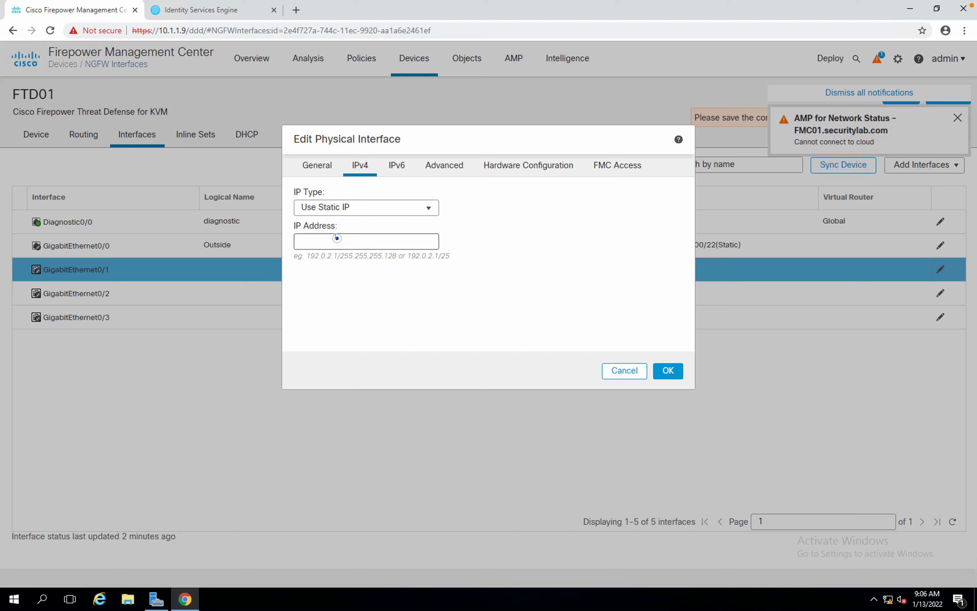
pyautogui.write('10.1.4.1/29')
pyautogui.click(397, 165)
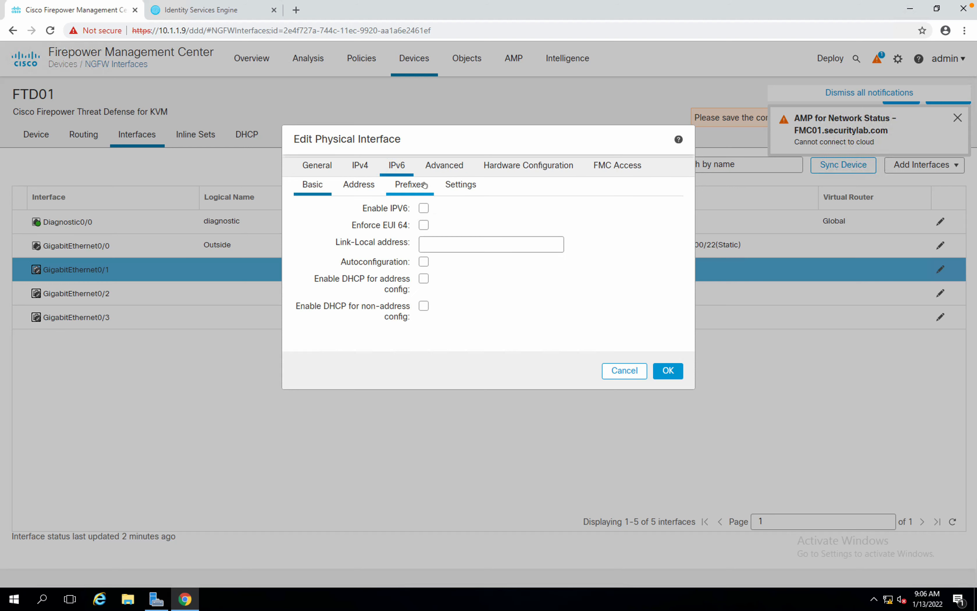
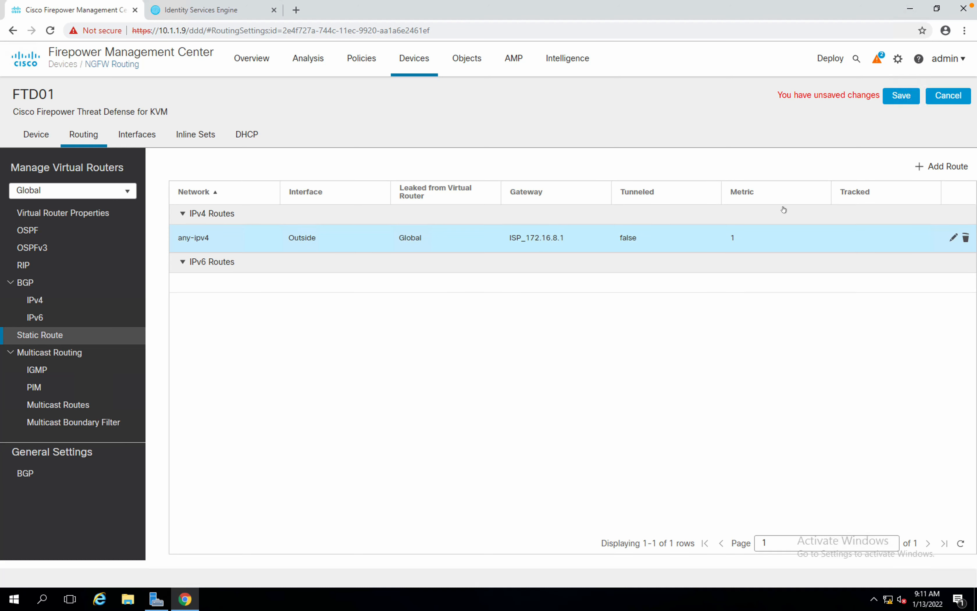
# Open the Add Static Route Configuration dialog for FTD01 with Add Route.
pyautogui.click(920, 172)
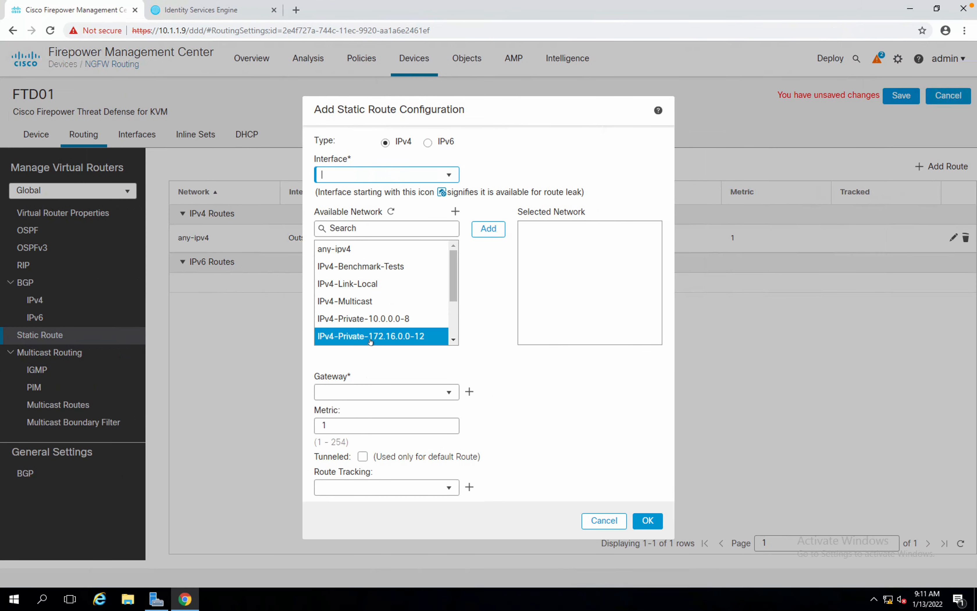
# Open a blank New Network Object form for the gateway after glancing at the EVE topology.
pyautogui.click(468, 392)
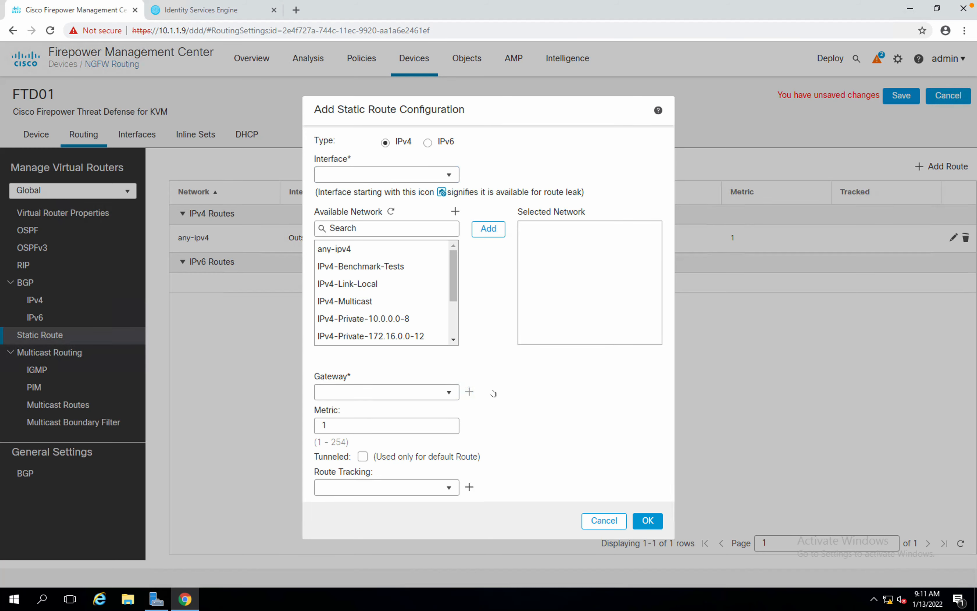
pyautogui.hotkey('ctrl', 'Left')
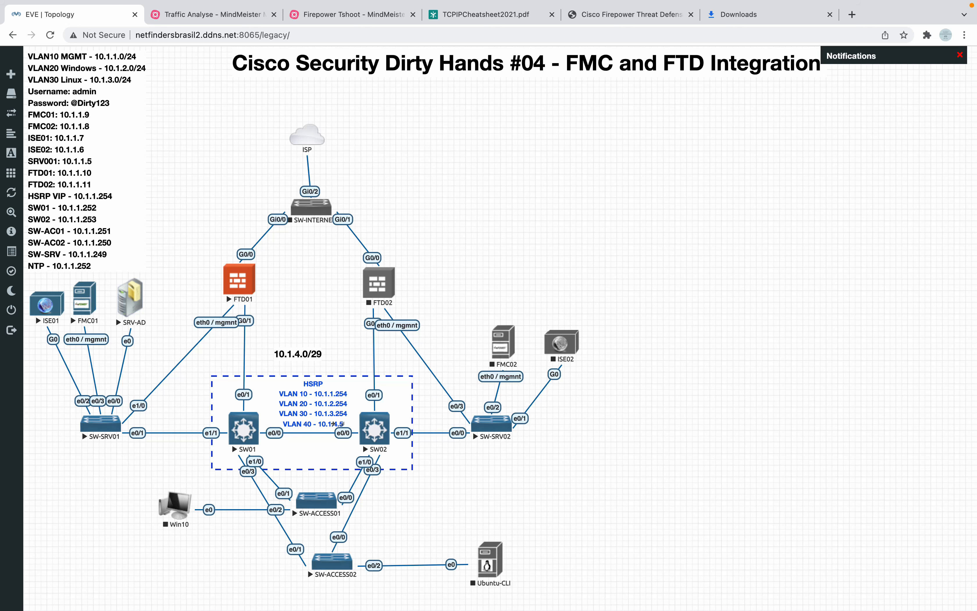
pyautogui.hotkey('ctrl', 'Right')
pyautogui.click(447, 217)
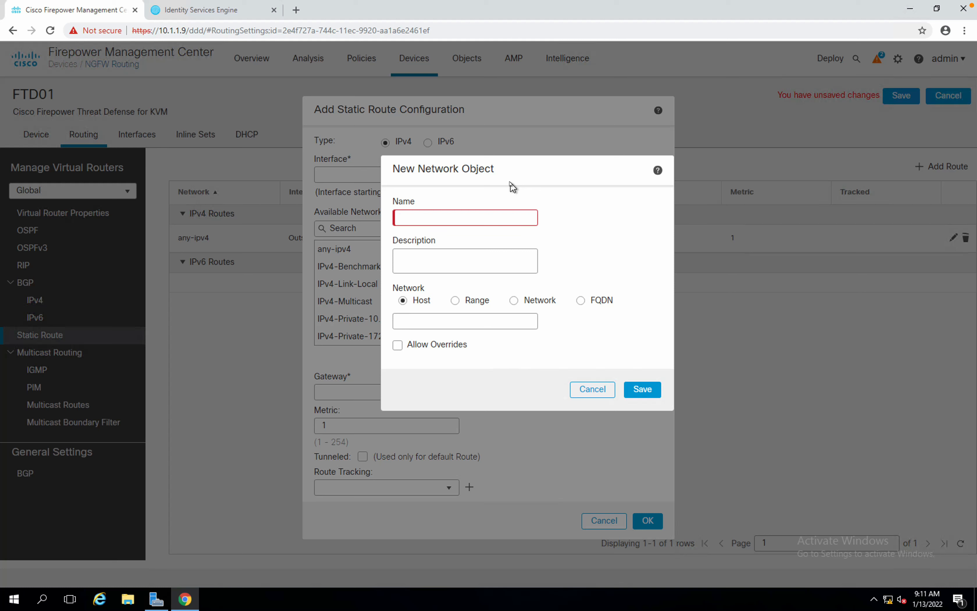
# Create host object VIP_10.1.4.5 at 10.1.4.5 and use it as the route's gateway.
pyautogui.write('VIP_10.1.4.5')
pyautogui.click(458, 317)
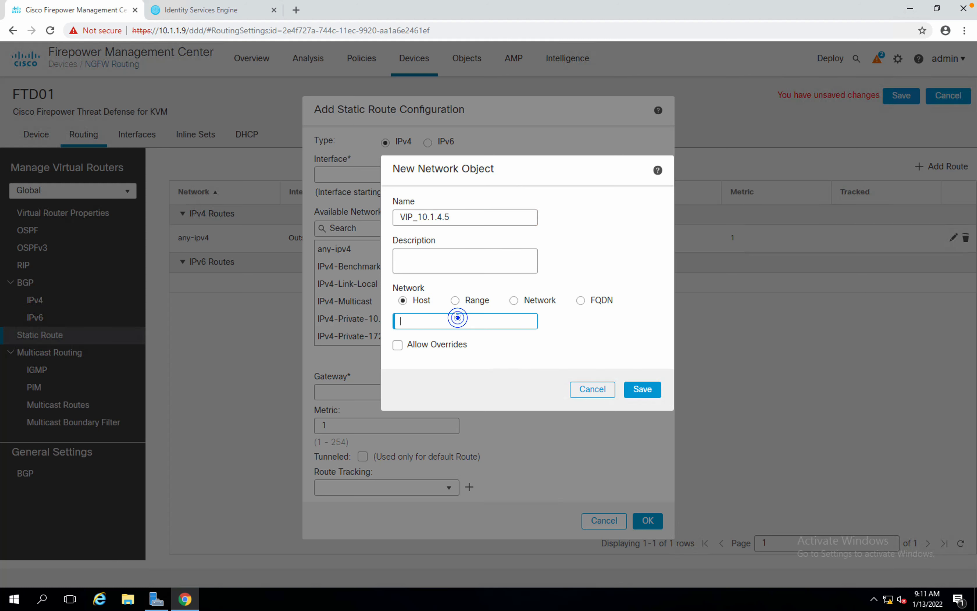
pyautogui.write('10.1.14.5')
pyautogui.click(641, 389)
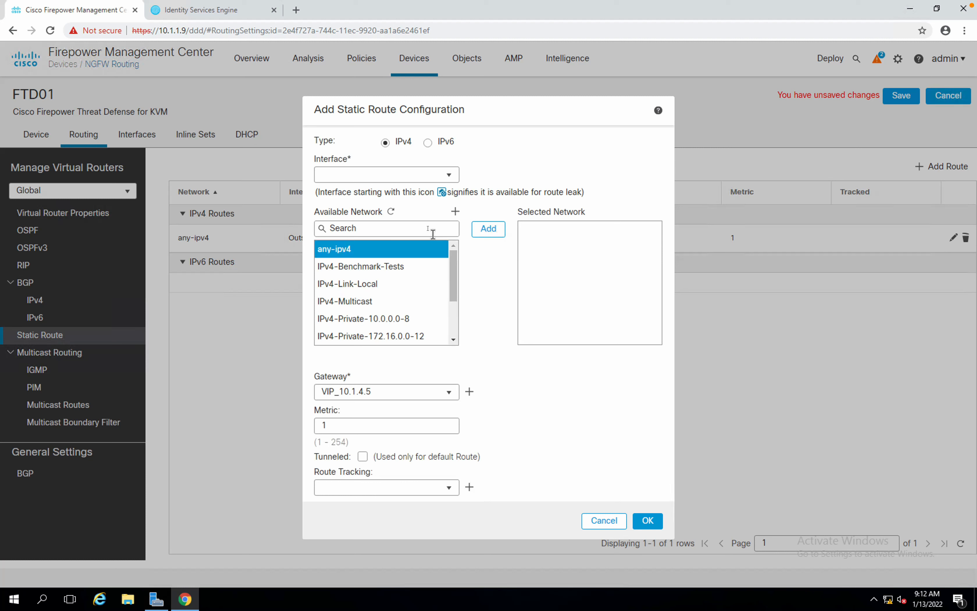
# Set the route interface to Inside and open a new destination network object form.
pyautogui.click(448, 177)
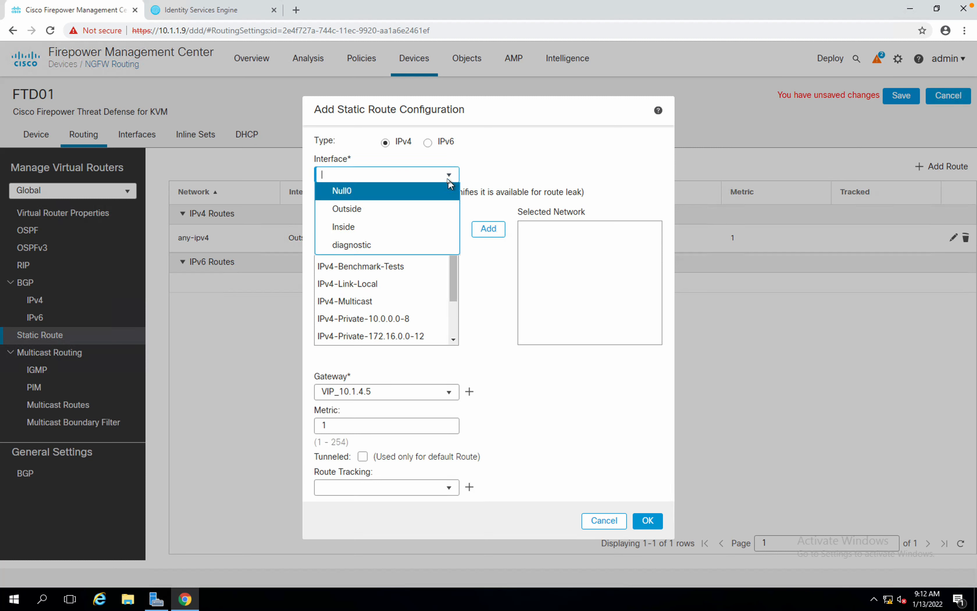
pyautogui.click(374, 225)
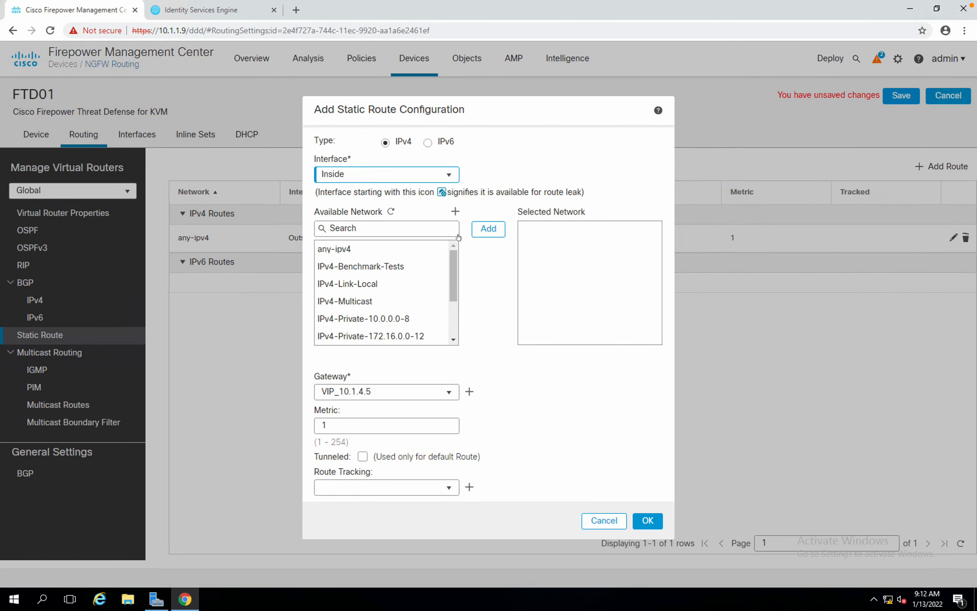
pyautogui.click(436, 230)
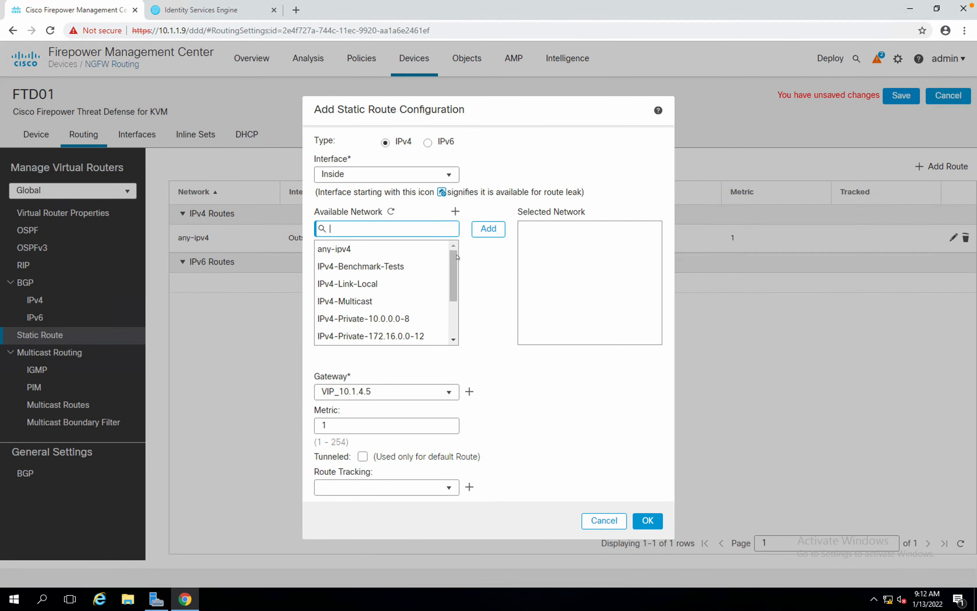
pyautogui.moveTo(454, 261); pyautogui.dragTo(454, 278)
pyautogui.click(366, 272)
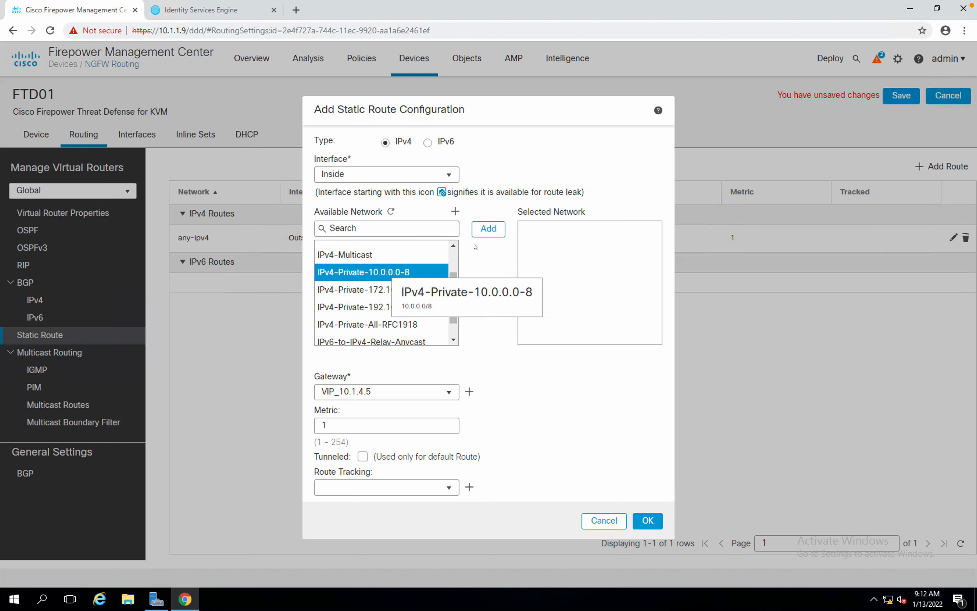
pyautogui.click(453, 212)
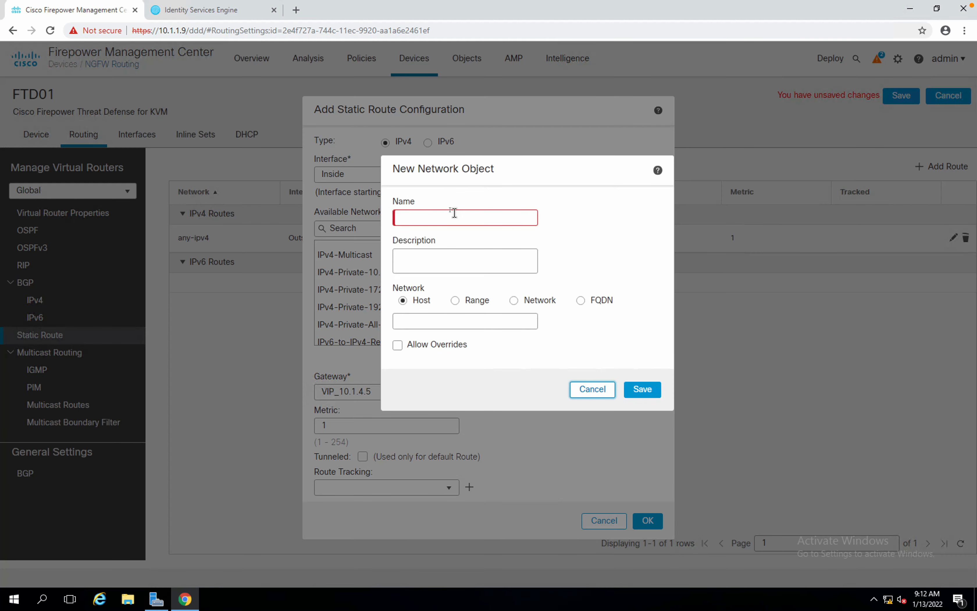
# Save network object NET_10.1.1.0_24 with network address 10.1.1.0/24.
pyautogui.click(449, 213)
pyautogui.write('NET')
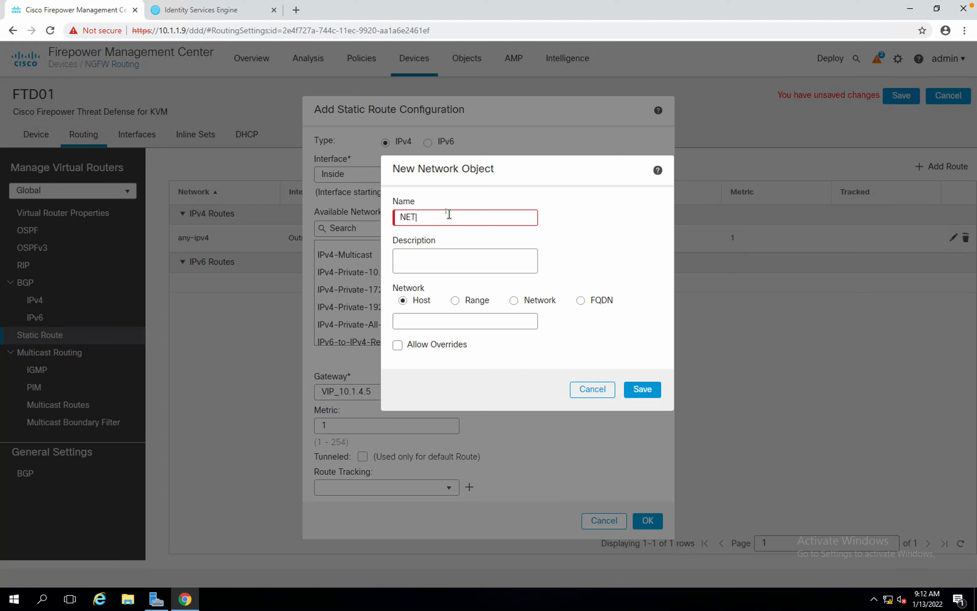
pyautogui.write('_10.1.1.0_24')
pyautogui.click(512, 306)
pyautogui.click(505, 319)
pyautogui.write('10.1.1.0/24')
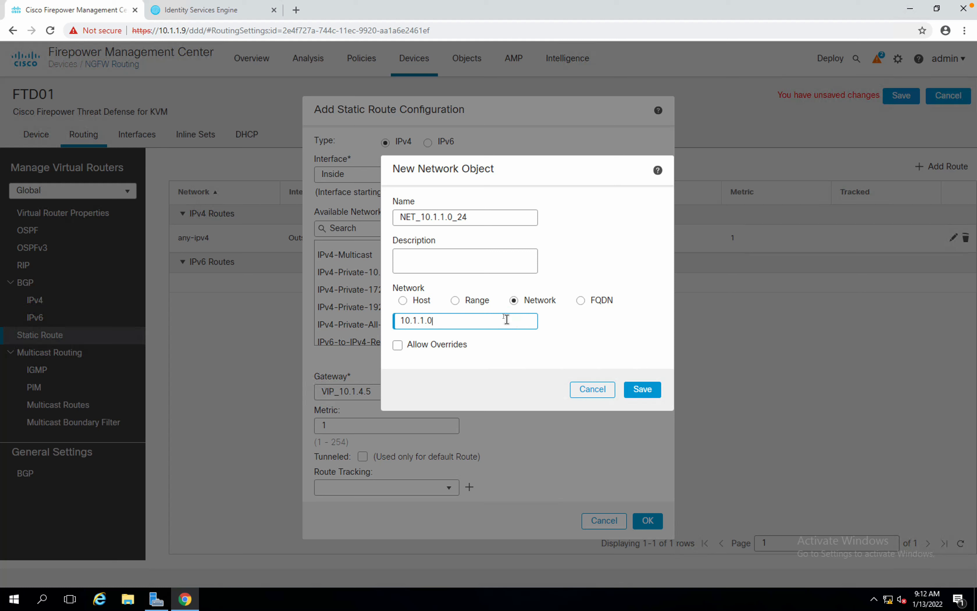
pyautogui.click(630, 390)
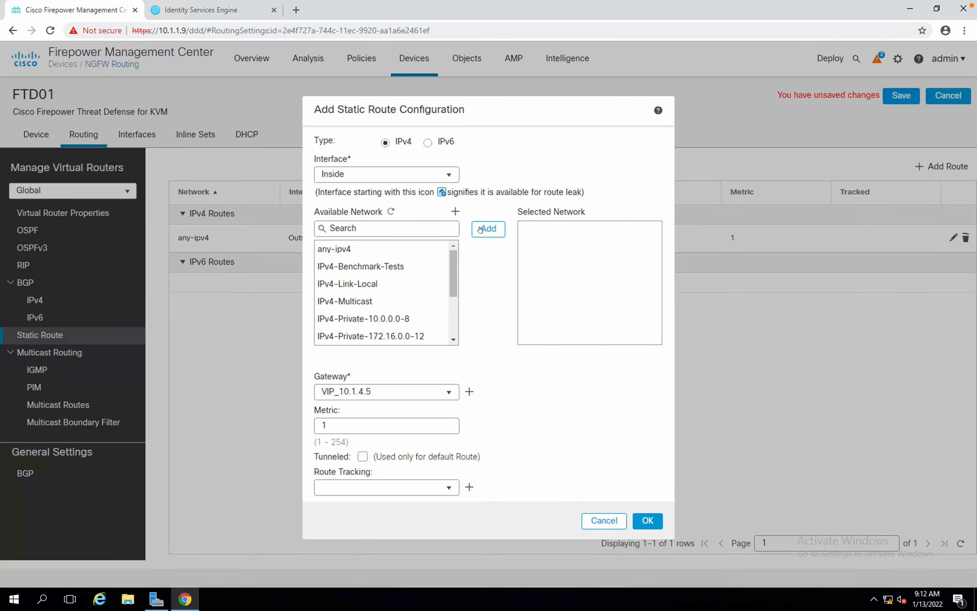
pyautogui.click(481, 229)
# Save network object NET_10.1.2.0_24 as network 10.1.2.0/24, fixing the mistyped address.
pyautogui.click(452, 213)
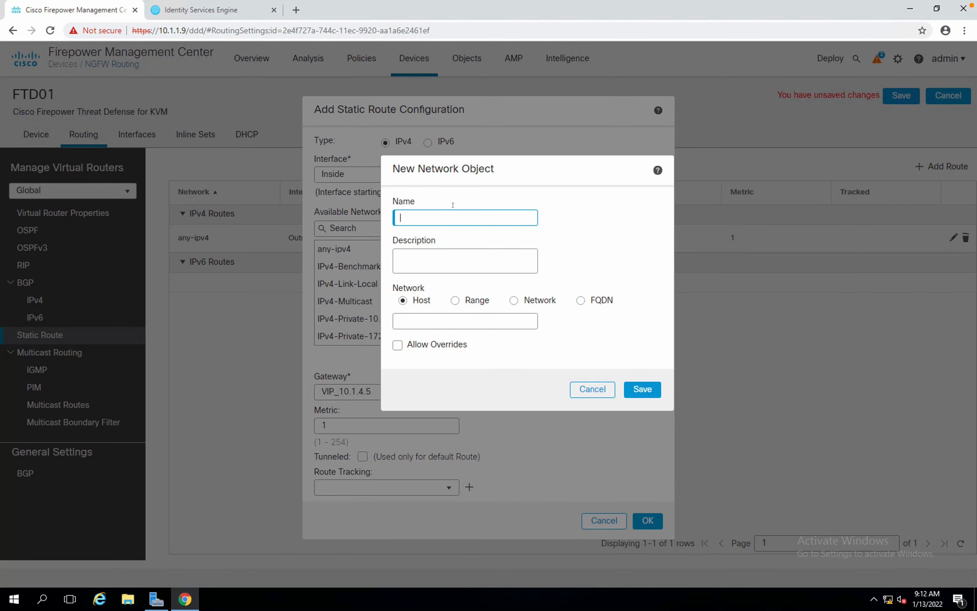
pyautogui.click(451, 212)
pyautogui.write('NET_10.1.2.0_24')
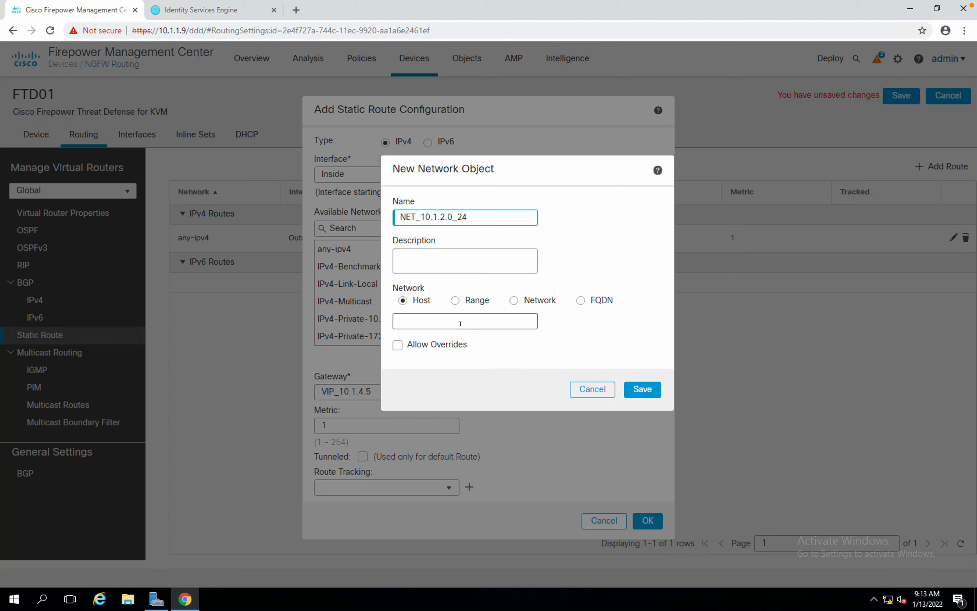
pyautogui.click(513, 301)
pyautogui.click(483, 319)
pyautogui.write('10.1.1')
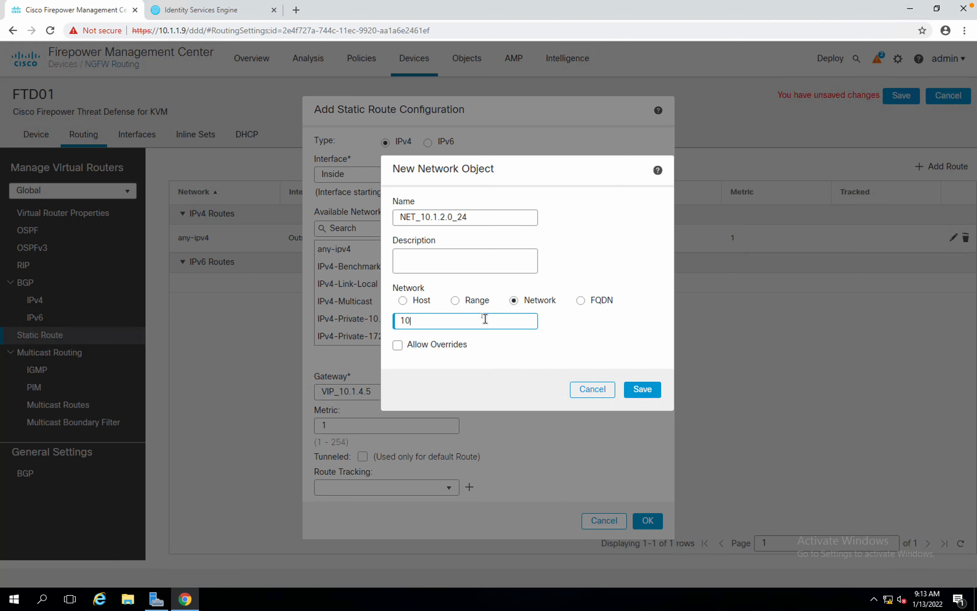
pyautogui.write('.2.0/24')
pyautogui.click(426, 321)
pyautogui.press('BackSpace')
pyautogui.press('BackSpace')
pyautogui.click(633, 382)
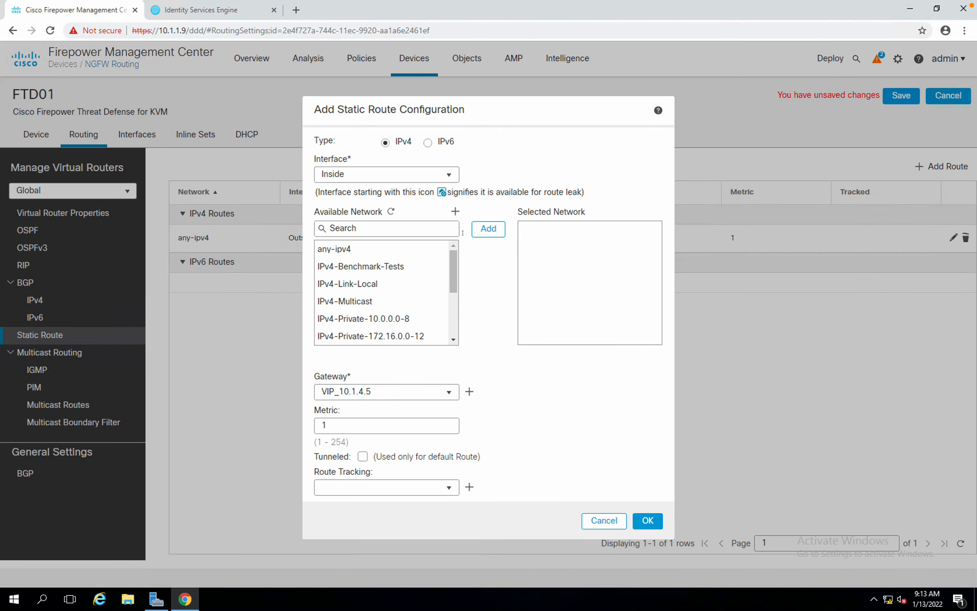
pyautogui.click(432, 229)
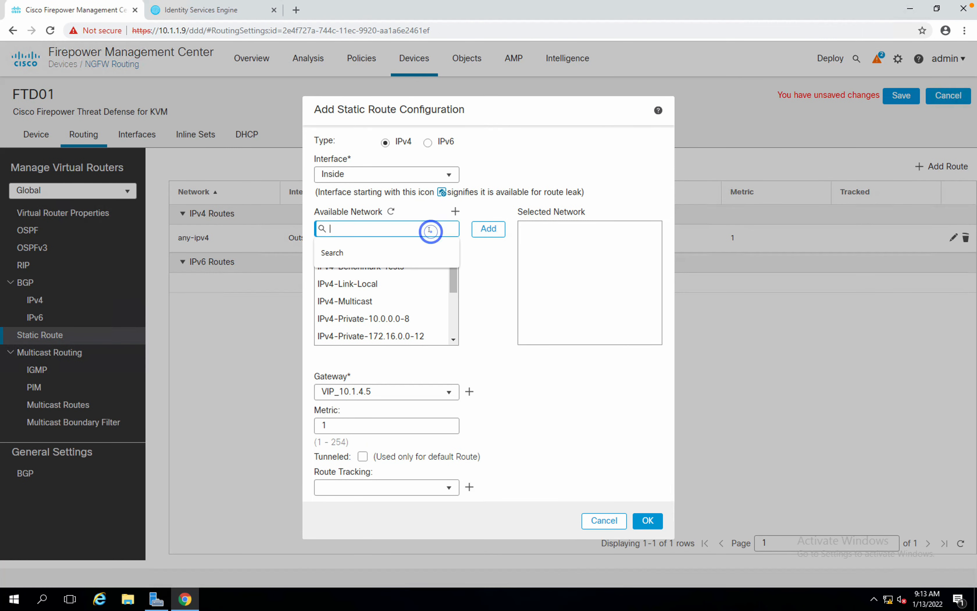
# Create network object NET_10.1.3.0_24 of Network type with address 10.1.3.0/24 and save it.
pyautogui.click(455, 211)
pyautogui.click(456, 214)
pyautogui.write('NET')
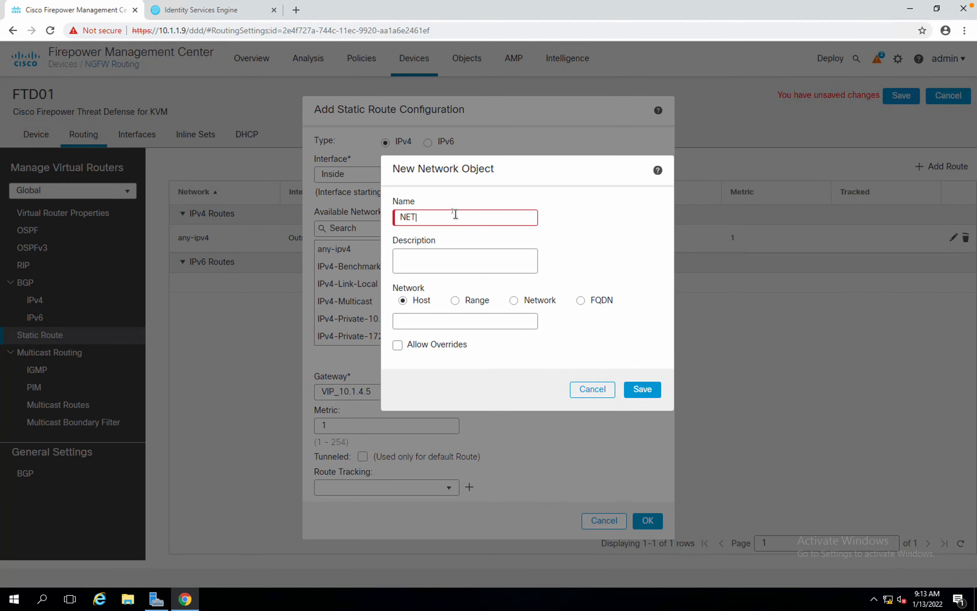
pyautogui.write('_10.')
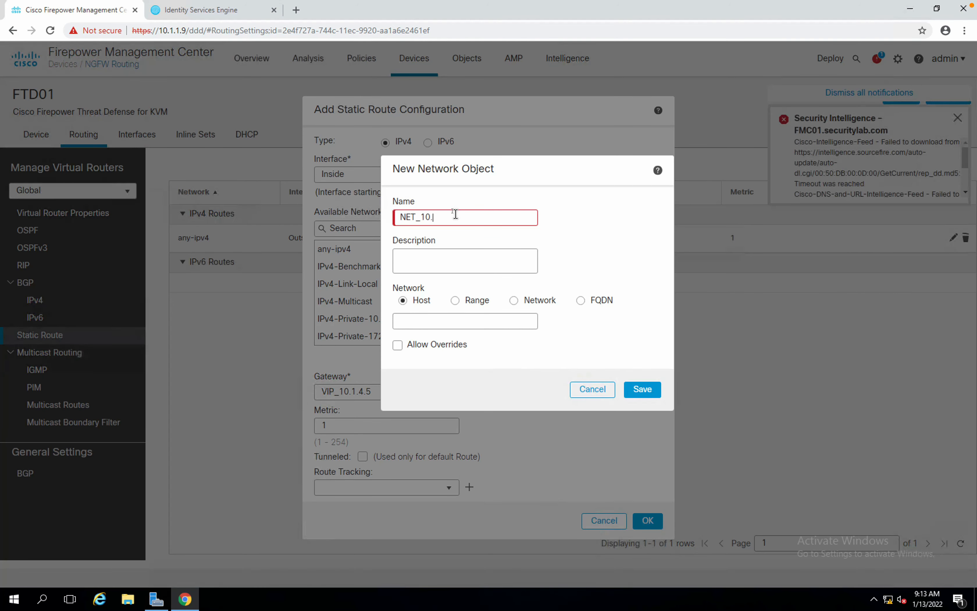
pyautogui.write('1.3.0_24')
pyautogui.press('Tab')
pyautogui.press('Tab')
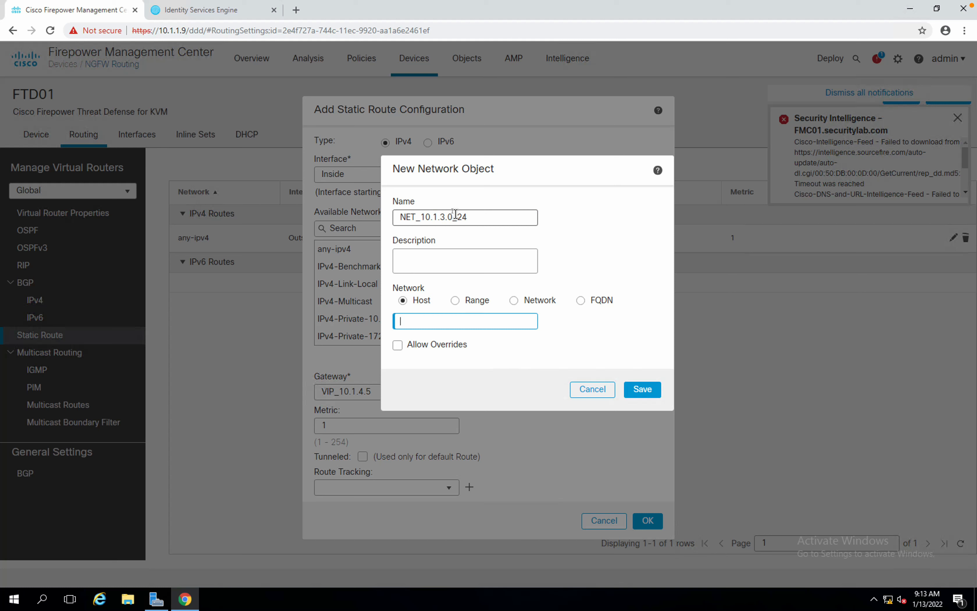
pyautogui.write('10.1.3.0/24')
pyautogui.click(539, 303)
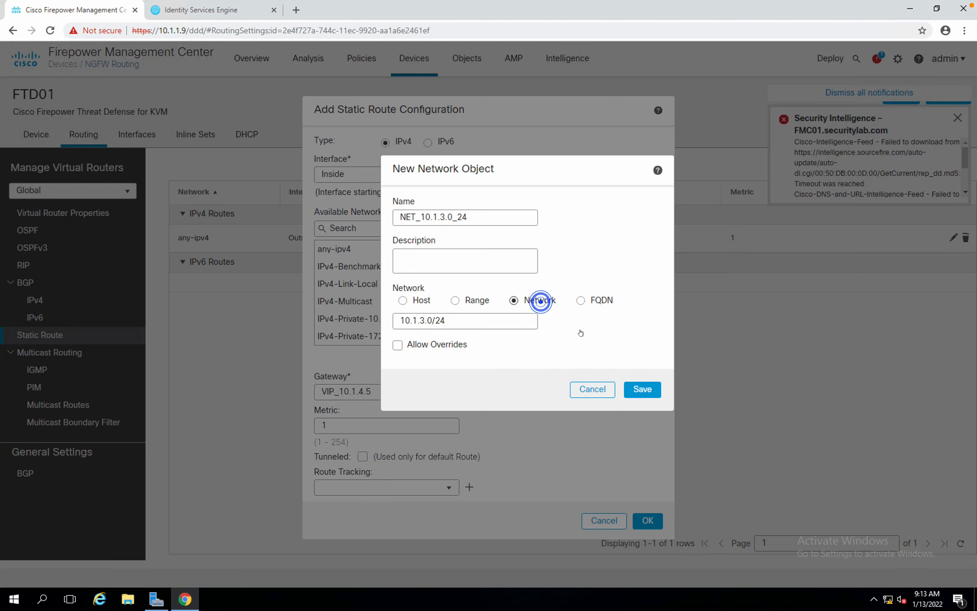
pyautogui.click(630, 385)
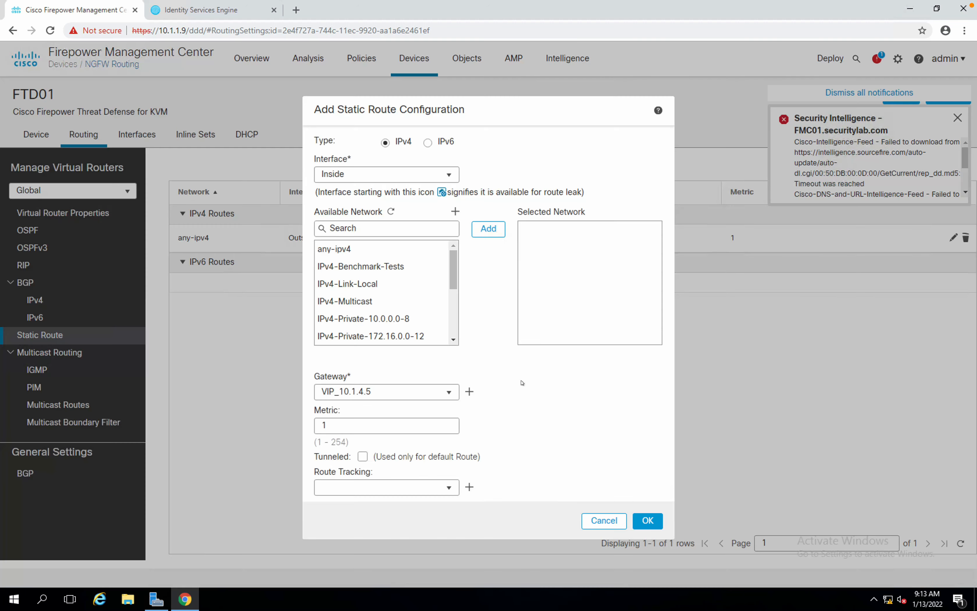
# Add NET_10.1.1.0_24, NET_10.1.2.0_24 and NET_10.1.3.0_24 as route destinations via VIP_10.1.4.5 and confirm.
pyautogui.click(359, 231)
pyautogui.write('NET')
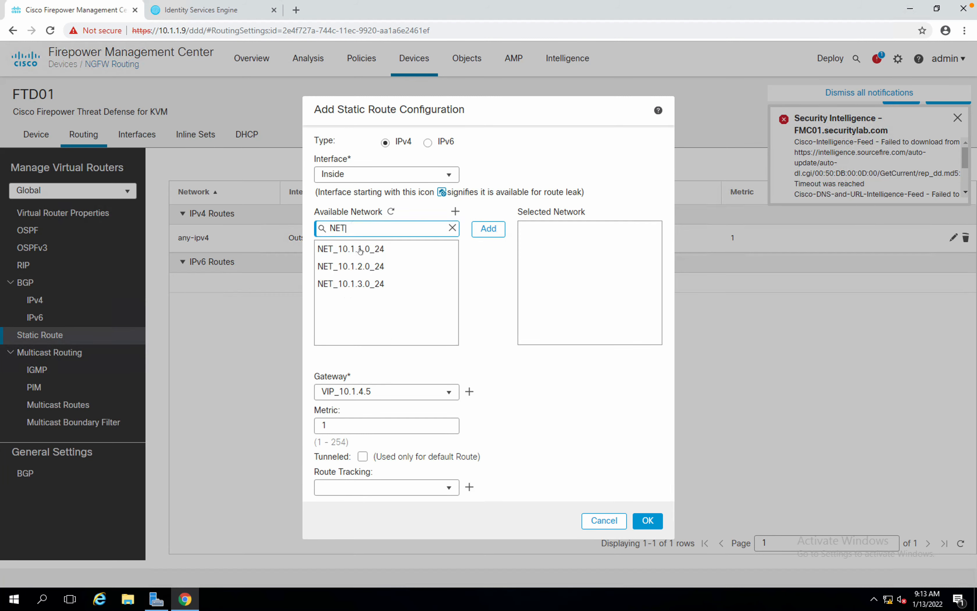
pyautogui.click(359, 250)
pyautogui.click(359, 267)
pyautogui.click(355, 281)
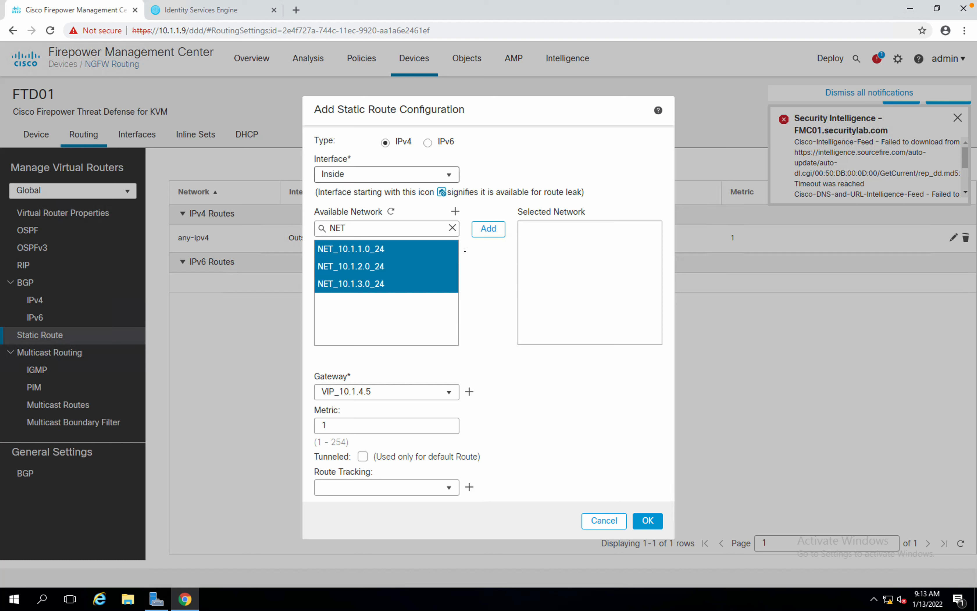
pyautogui.click(489, 234)
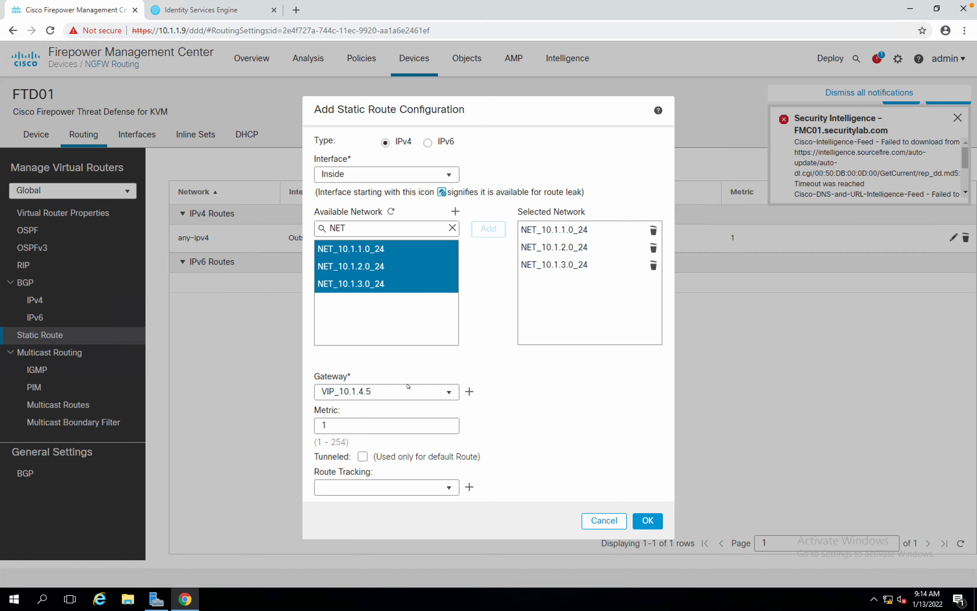
pyautogui.click(379, 390)
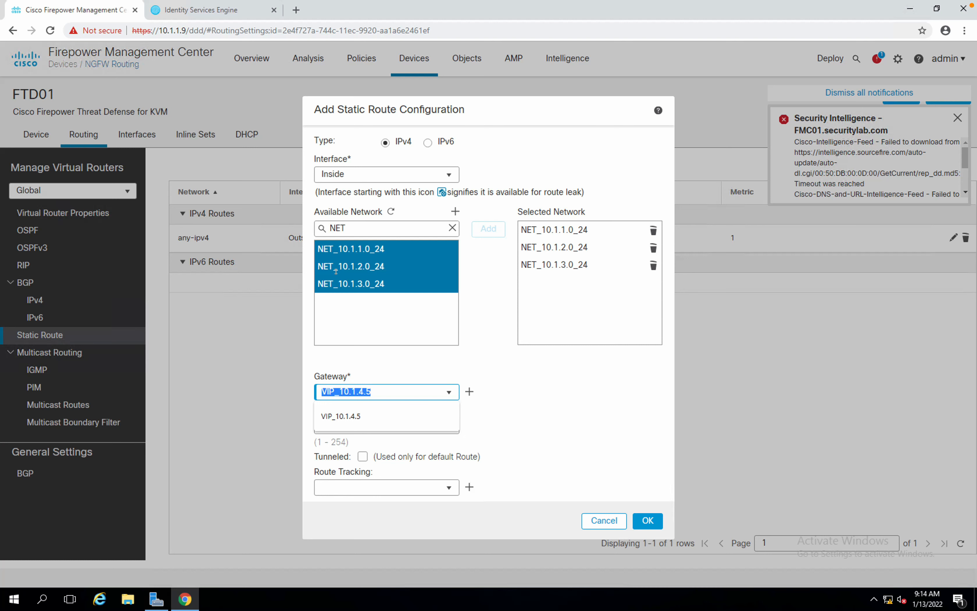
pyautogui.click(646, 521)
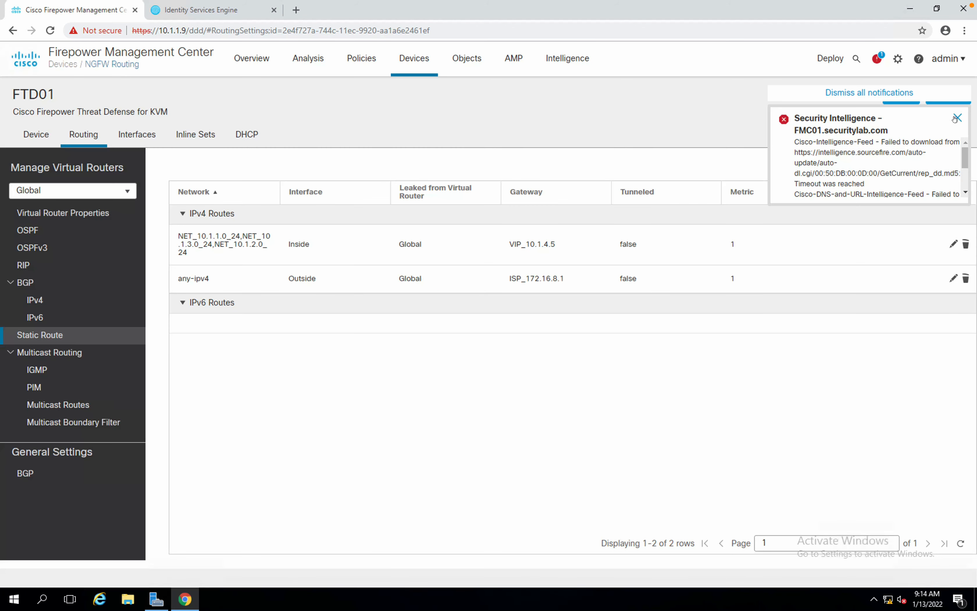
# Dismiss the notification, save FTD01's routing changes, and navigate to Devices > NAT.
pyautogui.click(957, 118)
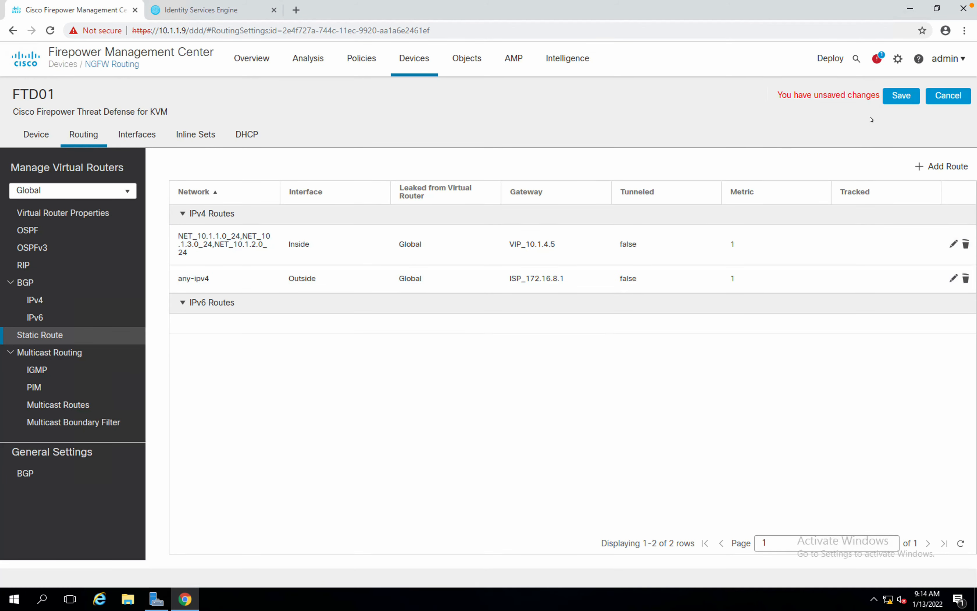
pyautogui.click(901, 96)
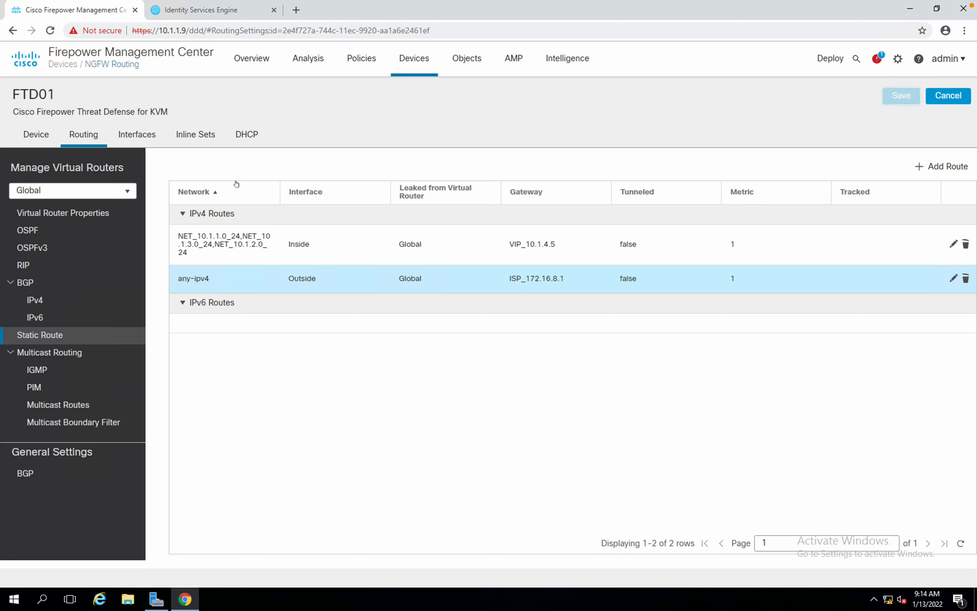
pyautogui.click(365, 60)
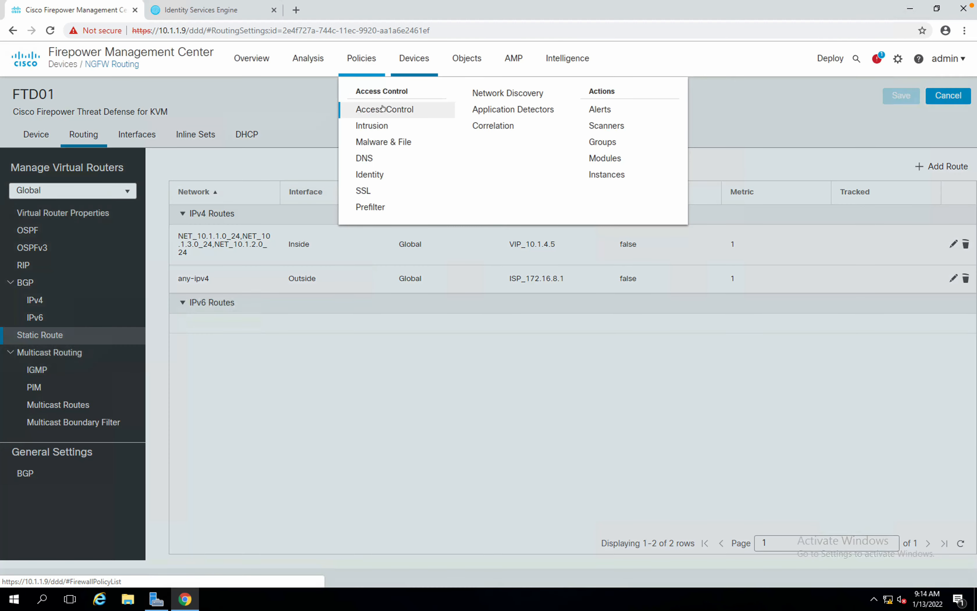
pyautogui.click(411, 58)
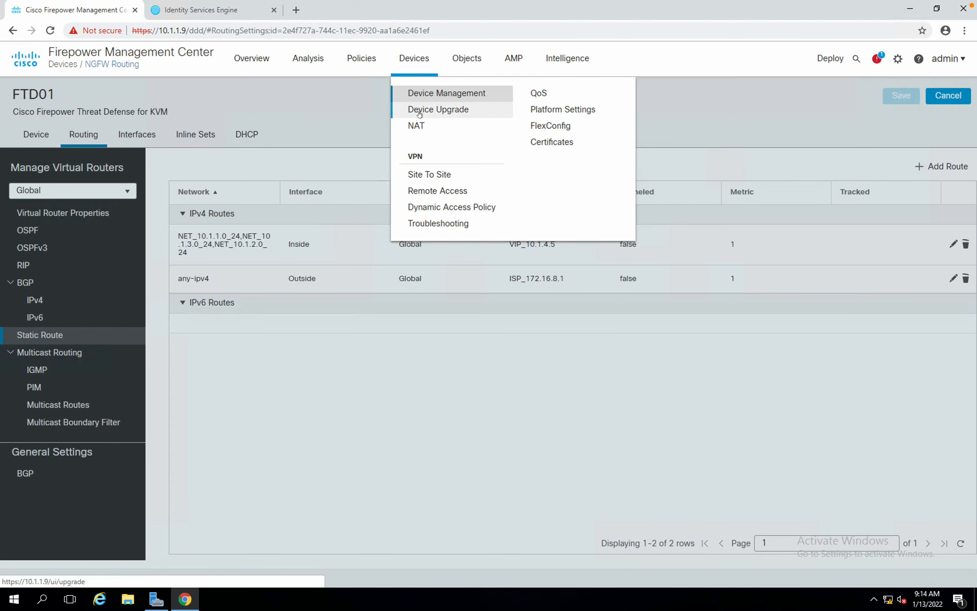
pyautogui.click(420, 130)
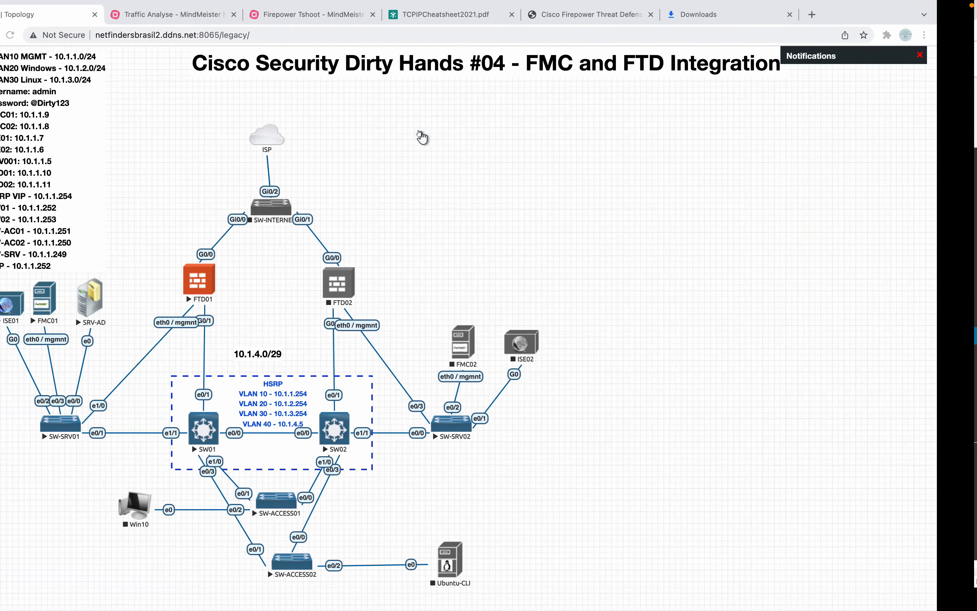
# Start the SW-INTERNET node in EVE-NG and return to the FMC desktop.
pyautogui.rightClick(285, 206)
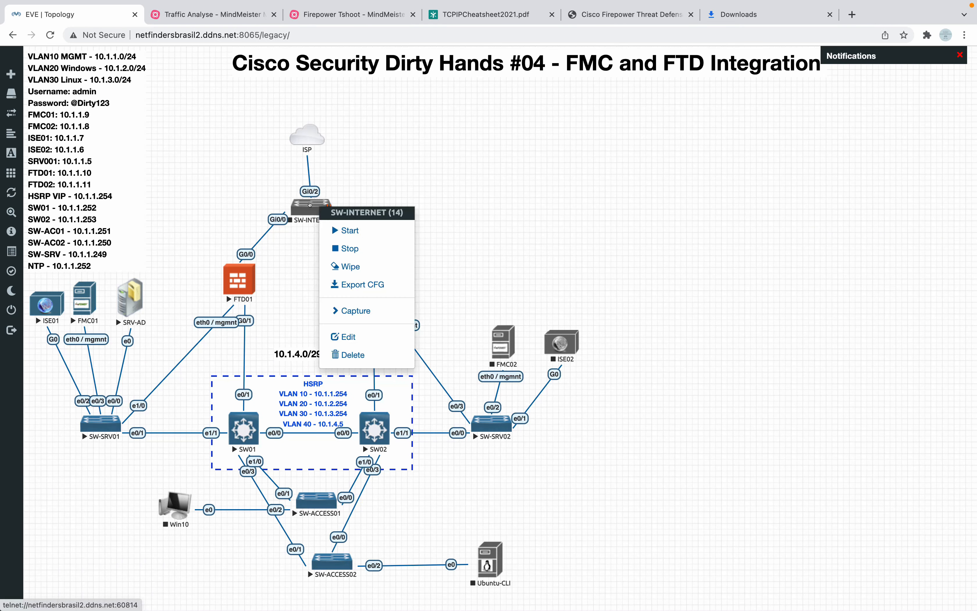
pyautogui.click(333, 231)
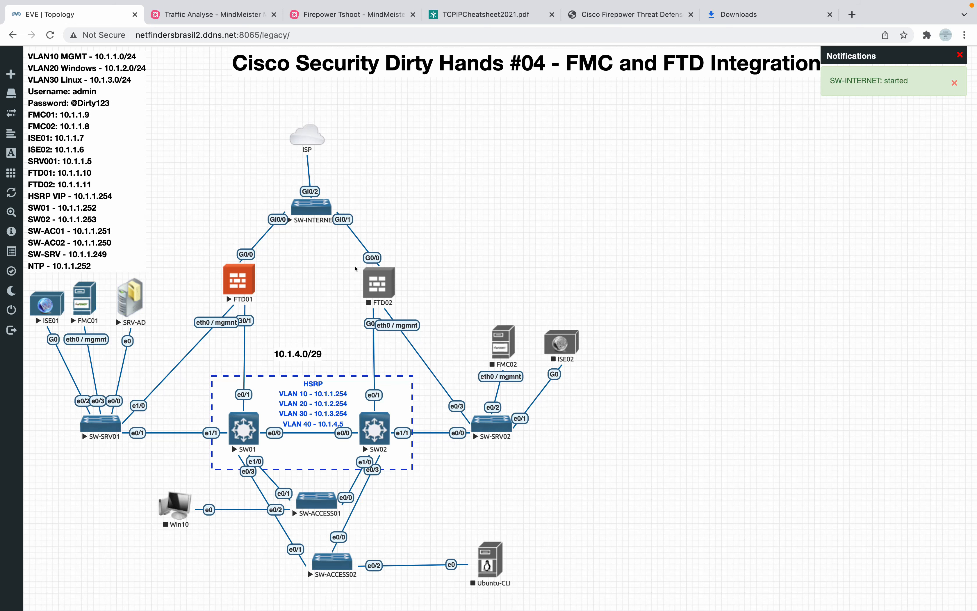
pyautogui.hotkey('ctrl', 'Right')
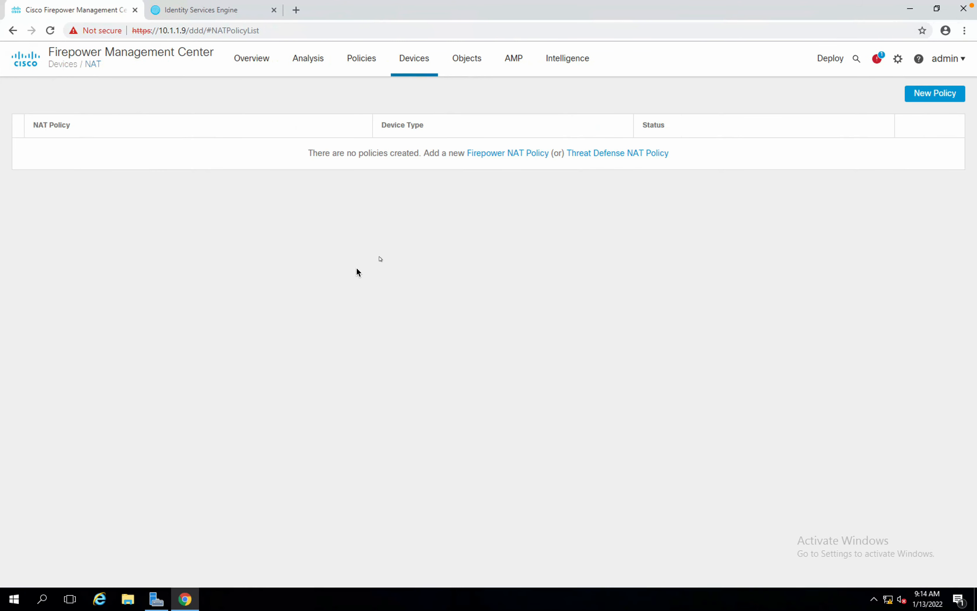
# Begin a Threat Defense NAT policy with FTD01 assigned, then cancel the unfinished dialog.
pyautogui.click(599, 154)
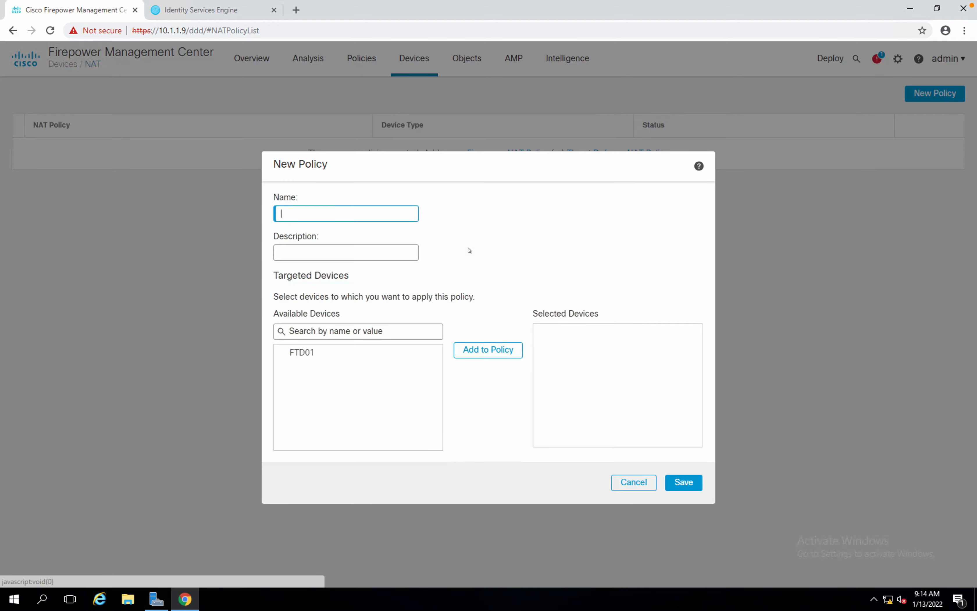
pyautogui.click(298, 346)
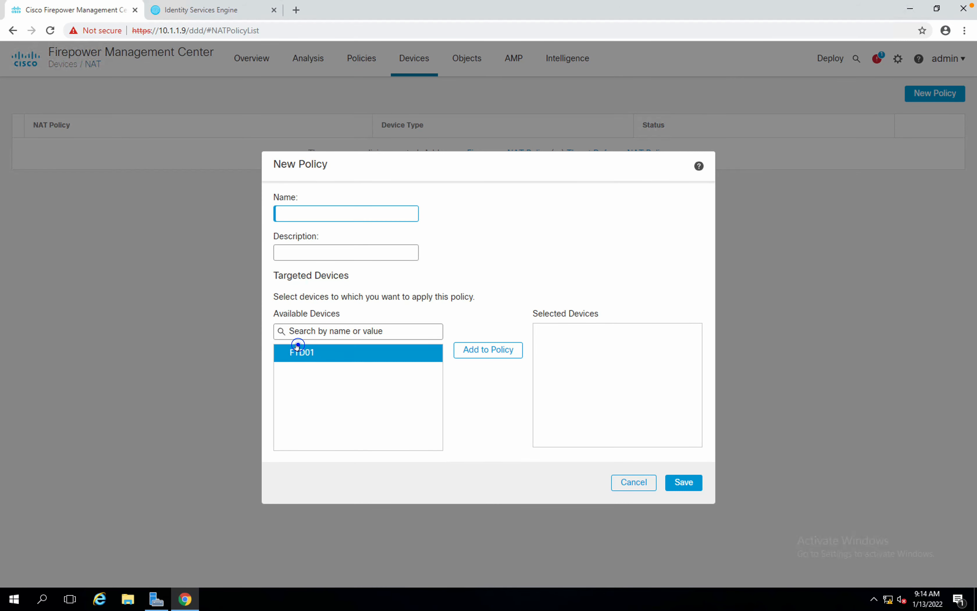
pyautogui.click(464, 351)
pyautogui.click(620, 480)
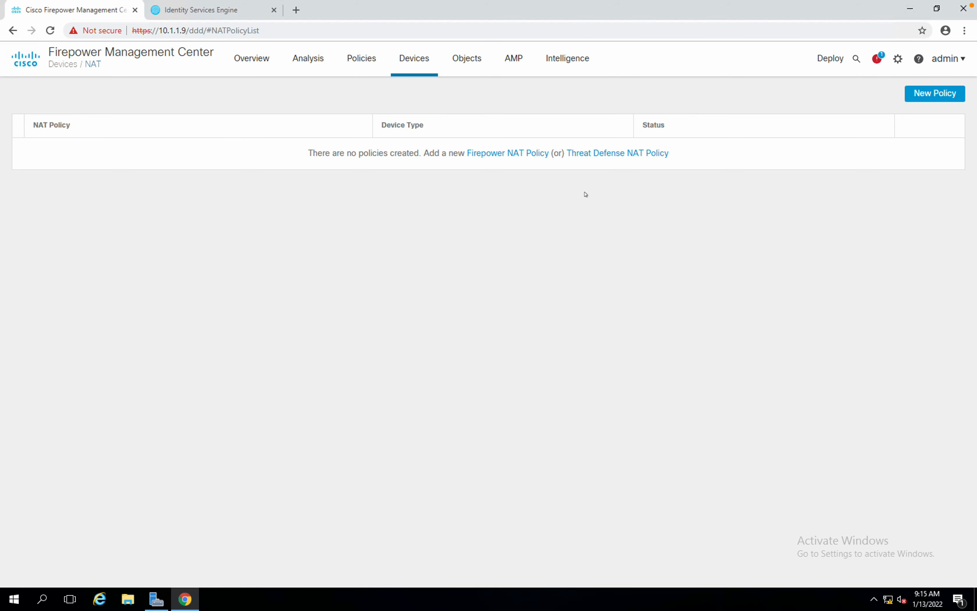
# Create the Threat Defense NAT policy 'NAT-Policy' with FTD01 added as its target device.
pyautogui.click(607, 157)
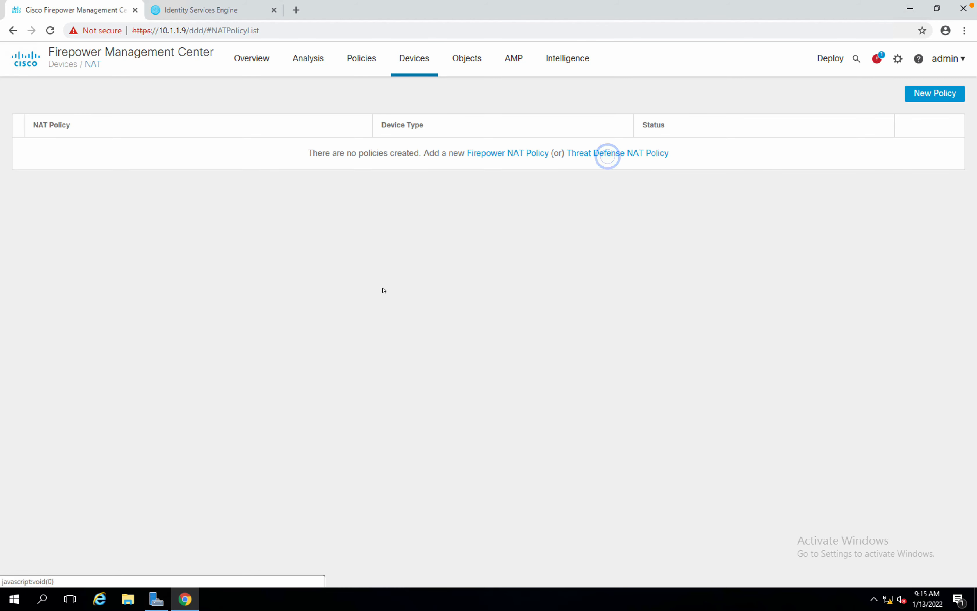
pyautogui.write('NA')
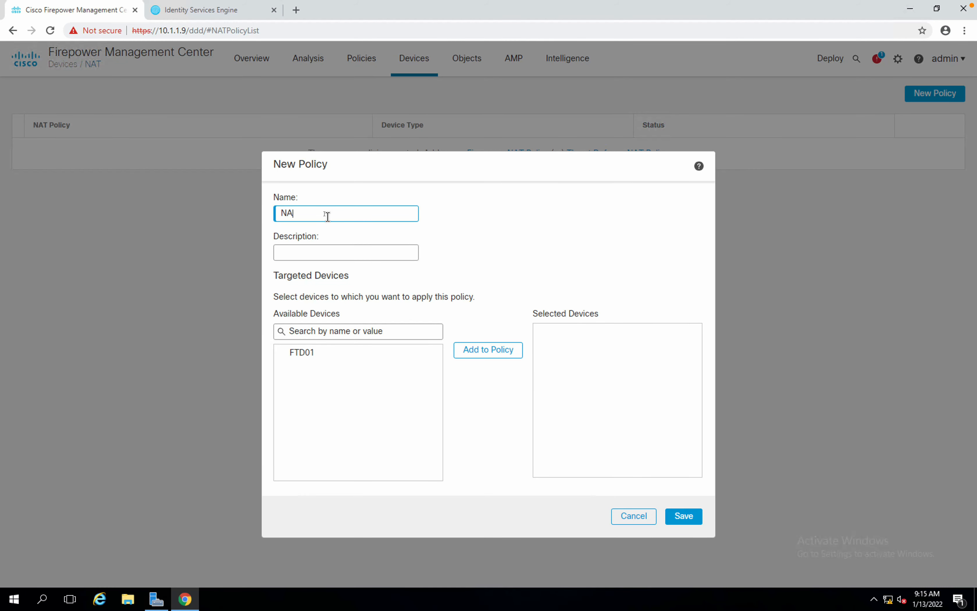
pyautogui.write('T-Policy')
pyautogui.click(337, 351)
pyautogui.click(461, 353)
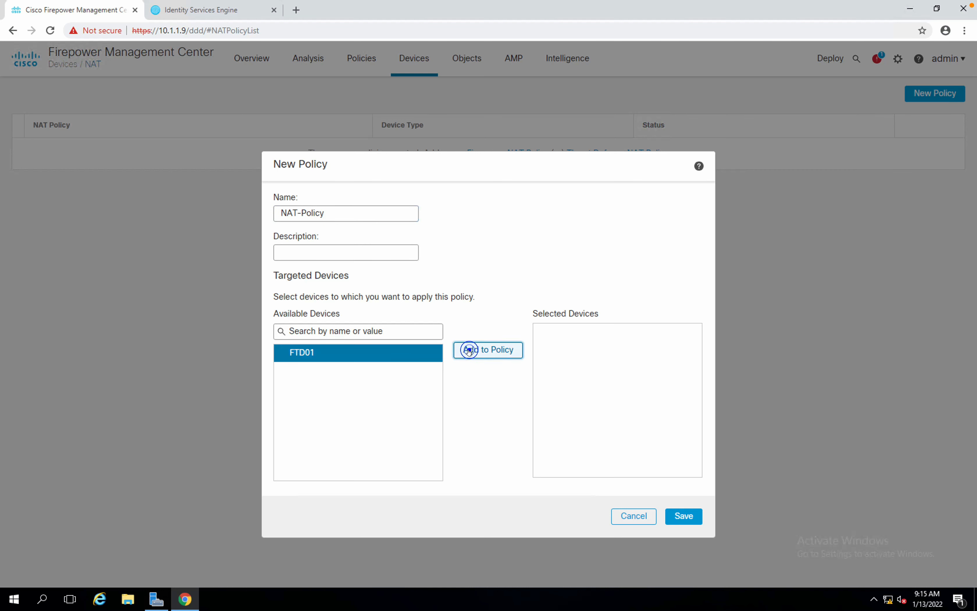
pyautogui.click(679, 513)
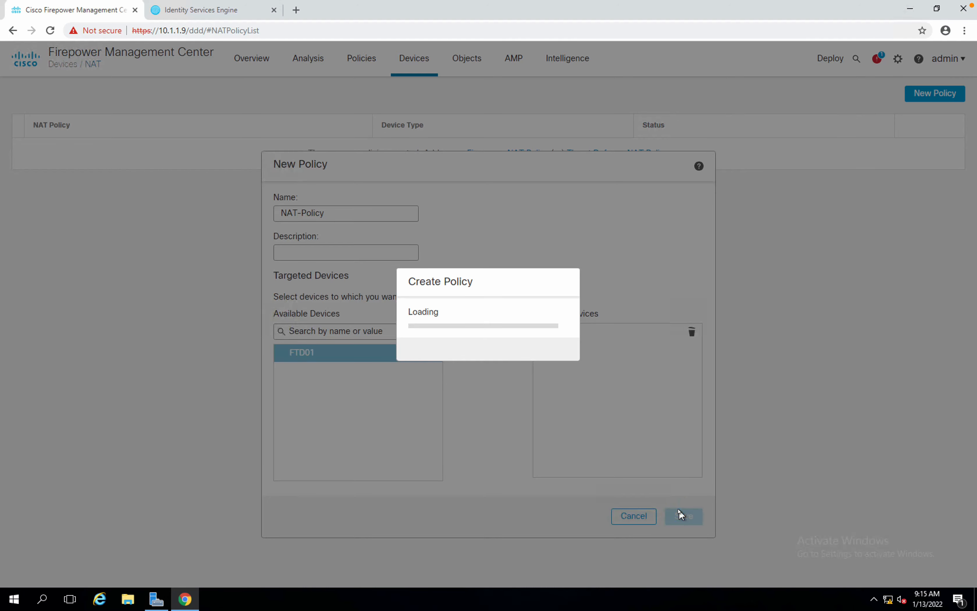
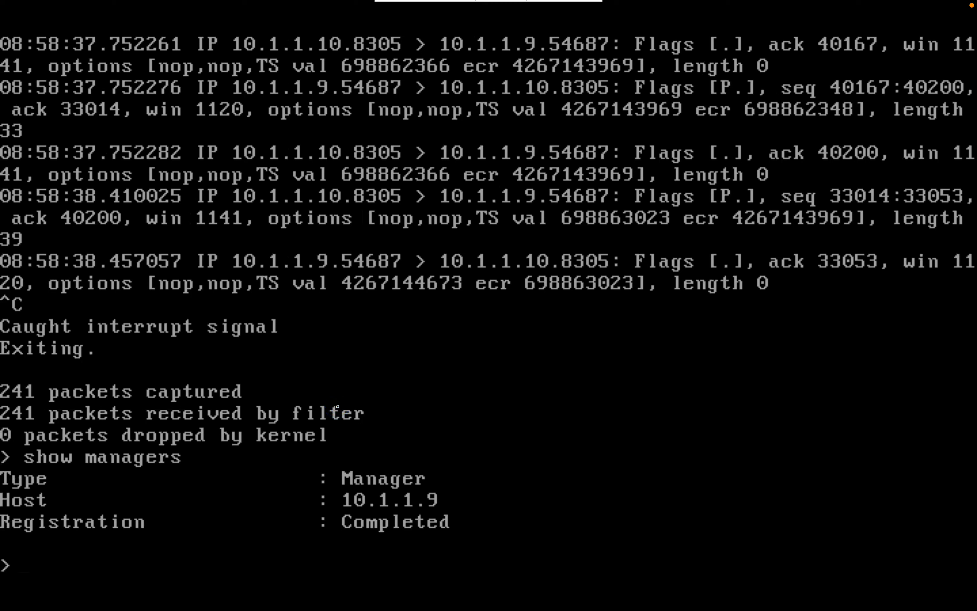
# List the system support subcommands and review the Reset Communication between FTD and FMC note.
pyautogui.write('system support ')
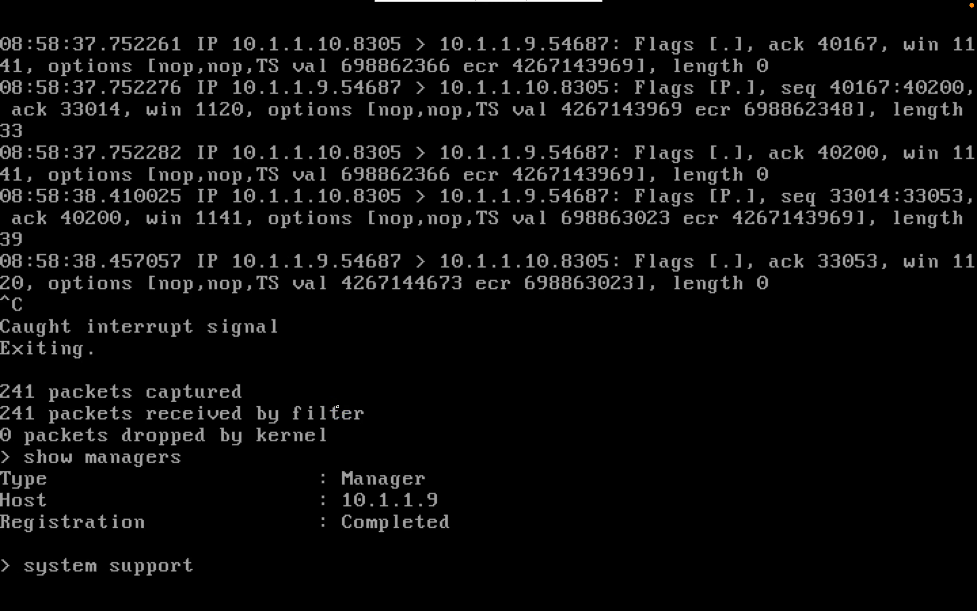
pyautogui.write('sf')
pyautogui.press('BackSpace')
pyautogui.press('?')
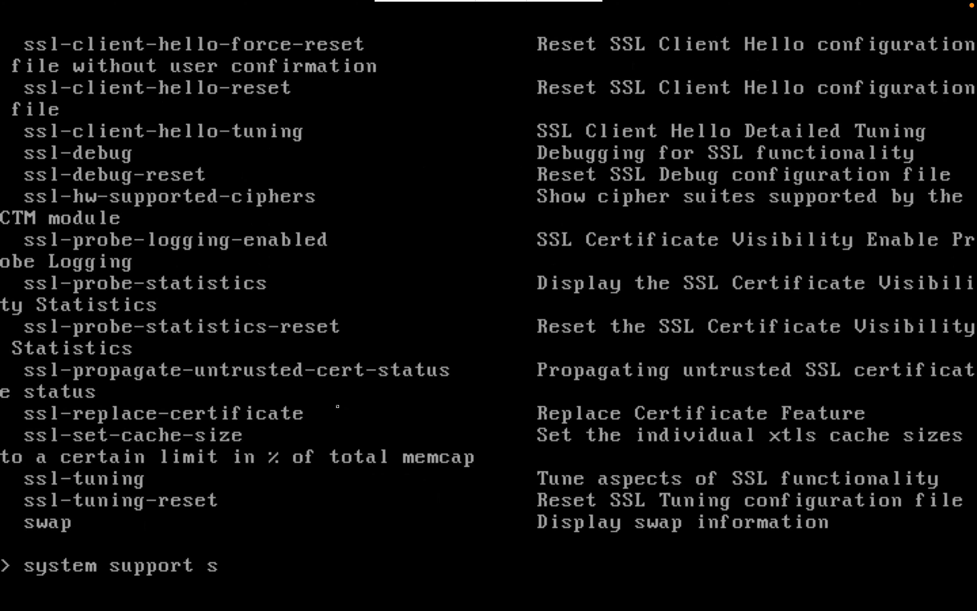
pyautogui.press('BackSpace')
pyautogui.hotkey('ctrl', 'Right')
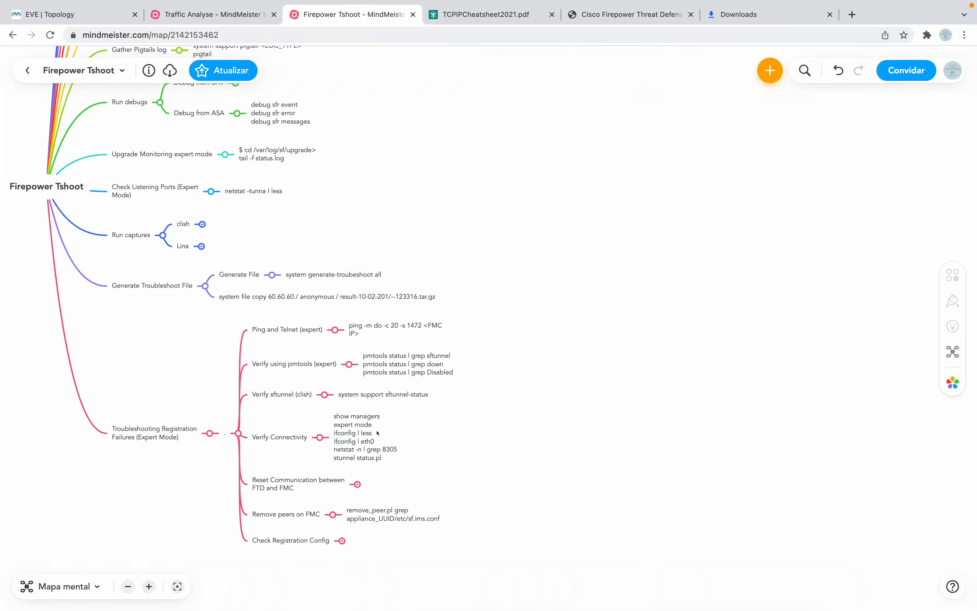
pyautogui.hscroll(1, 378, 432)
pyautogui.scroll(-1, 377, 433)
pyautogui.hscroll(4, 377, 433)
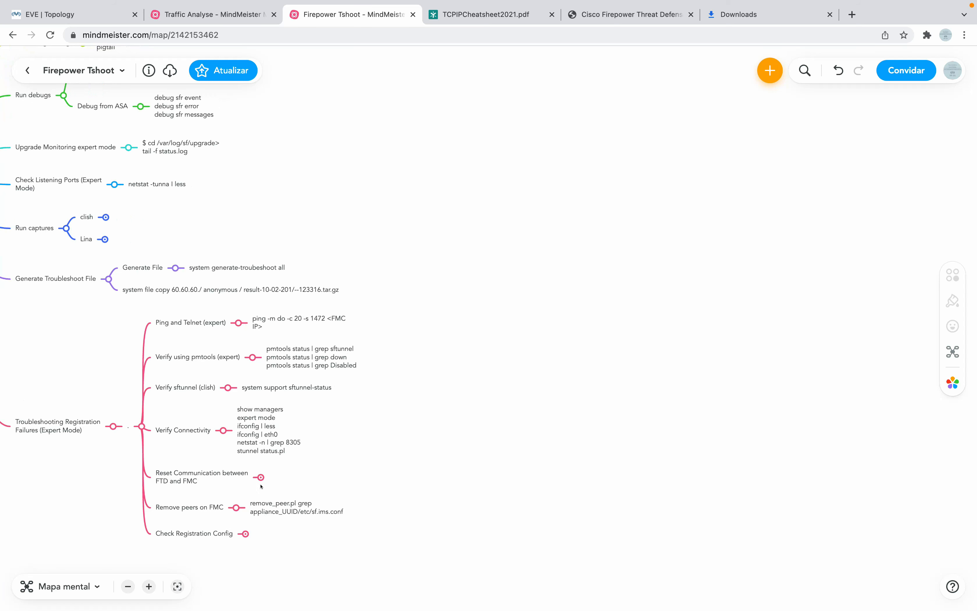
pyautogui.click(260, 476)
pyautogui.hotkey('ctrl', 'Left')
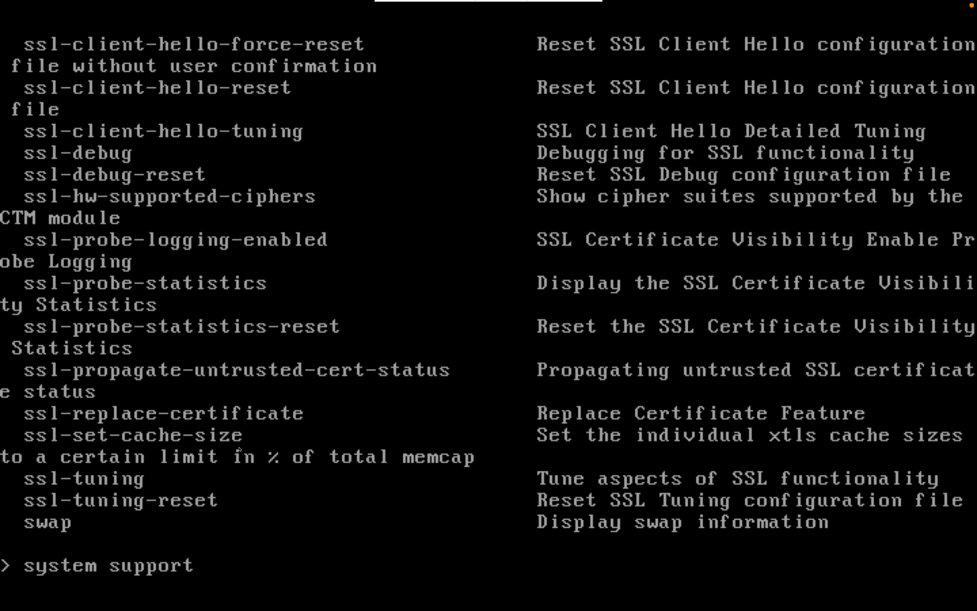
pyautogui.press('BackSpace')
pyautogui.press('BackSpace')
pyautogui.press('BackSpace')
pyautogui.press('BackSpace')
pyautogui.press('BackSpace')
pyautogui.press('BackSpace')
pyautogui.press('BackSpace')
pyautogui.press('BackSpace')
pyautogui.press('BackSpace')
pyautogui.press('BackSpace')
pyautogui.press('BackSpace')
pyautogui.press('BackSpace')
pyautogui.press('BackSpace')
pyautogui.press('BackSpace')
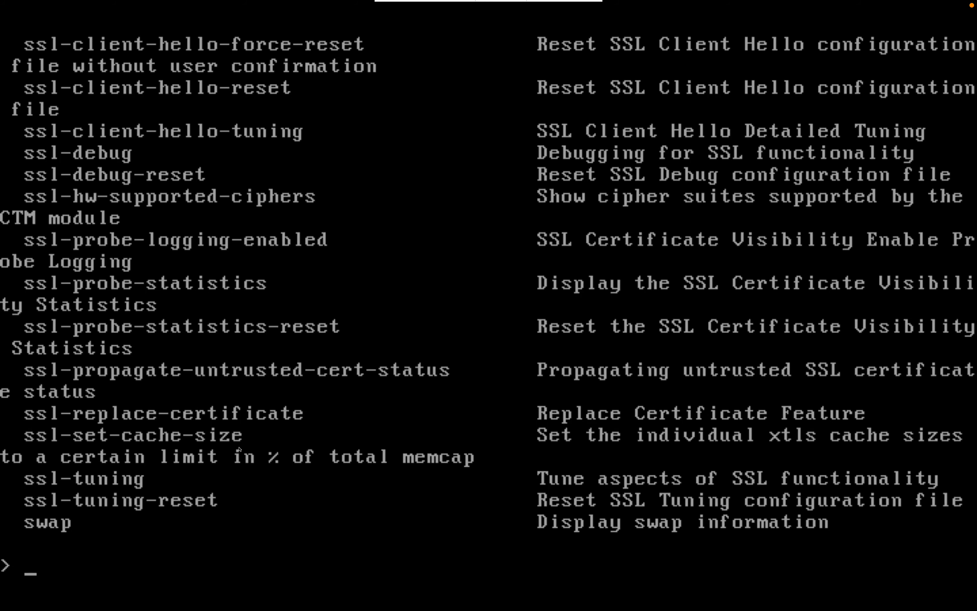
# Enter expert mode on the FTD01 console.
pyautogui.write('exp')
pyautogui.write('e')
pyautogui.press('BackSpace')
pyautogui.write('pert')
pyautogui.press('Return')
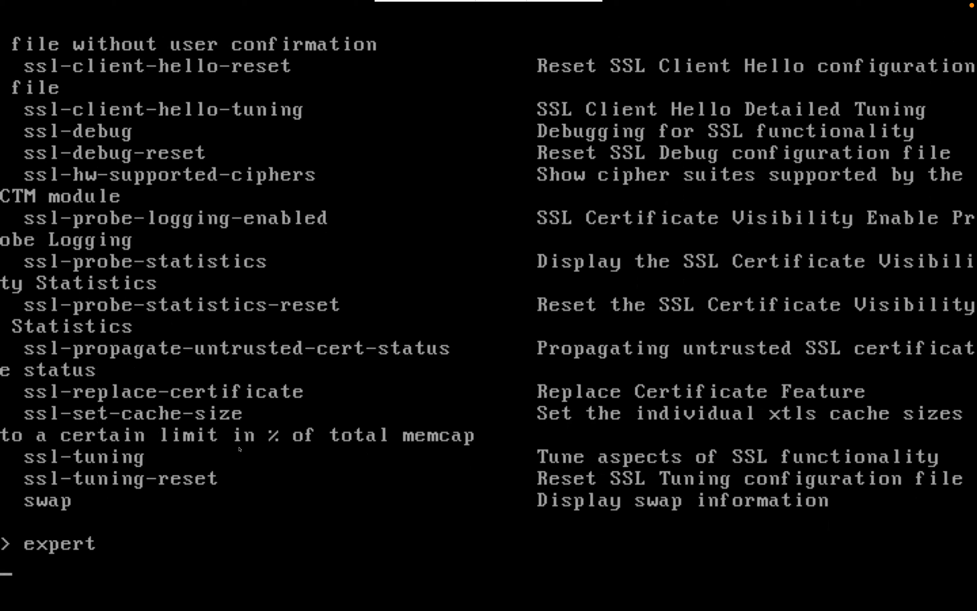
pyautogui.hotkey('ctrl', 'Right')
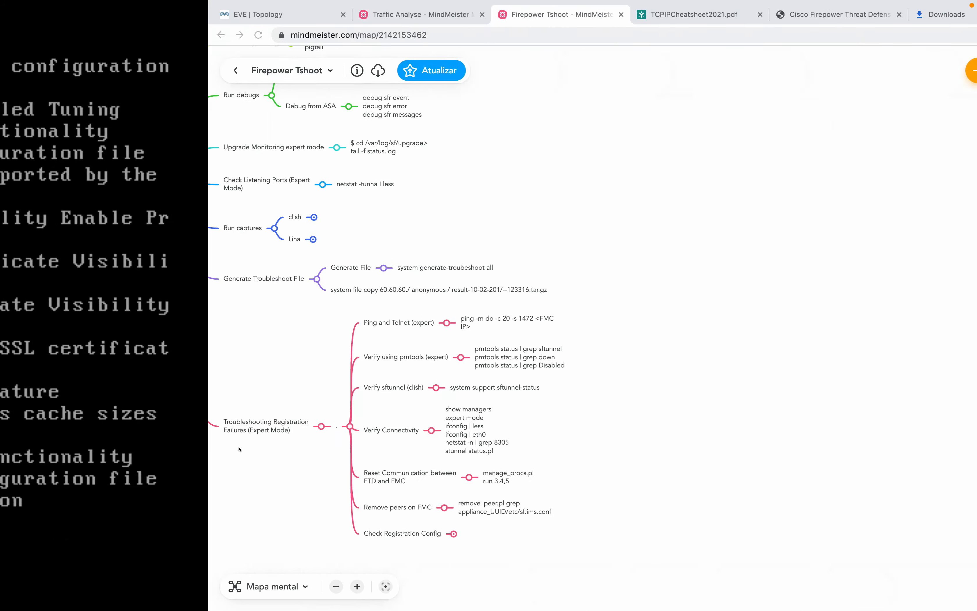
pyautogui.hotkey('ctrl', 'Left')
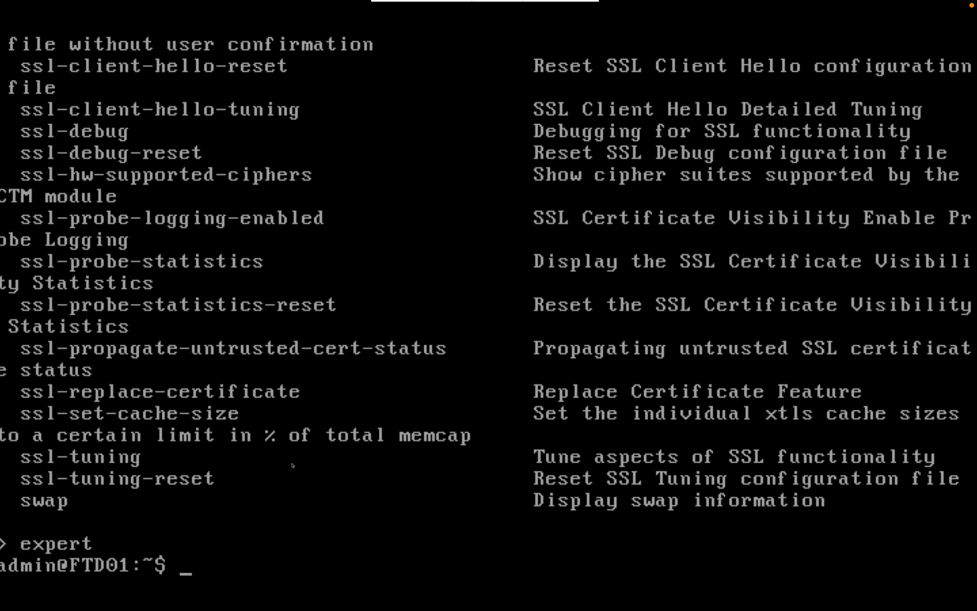
# Run sudo sftunnel status.pl and authenticate with the admin password.
pyautogui.write('sudo sft')
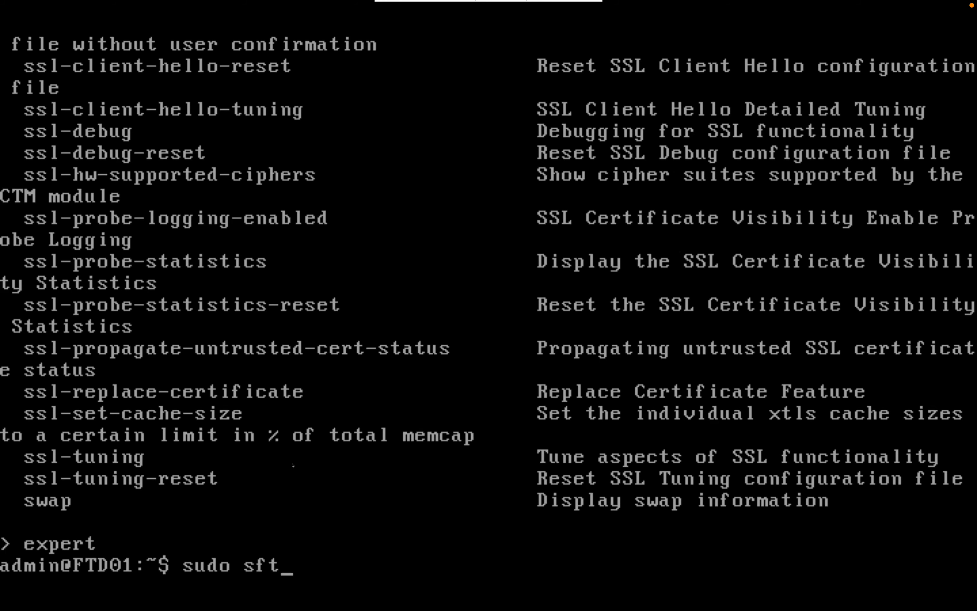
pyautogui.write('unnel')
pyautogui.hotkey('ctrl', 'Right')
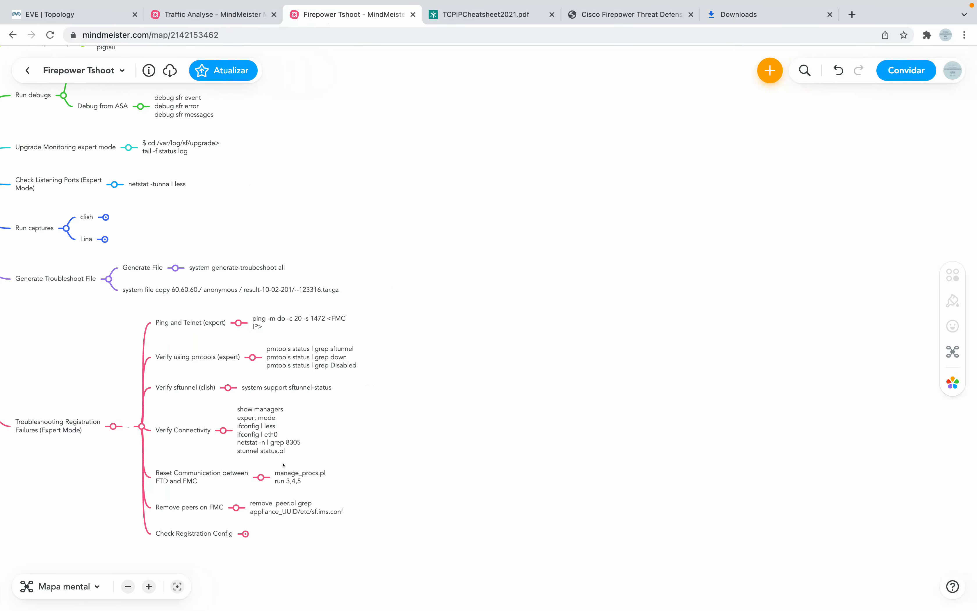
pyautogui.hotkey('ctrl', 'Left')
pyautogui.write('statu')
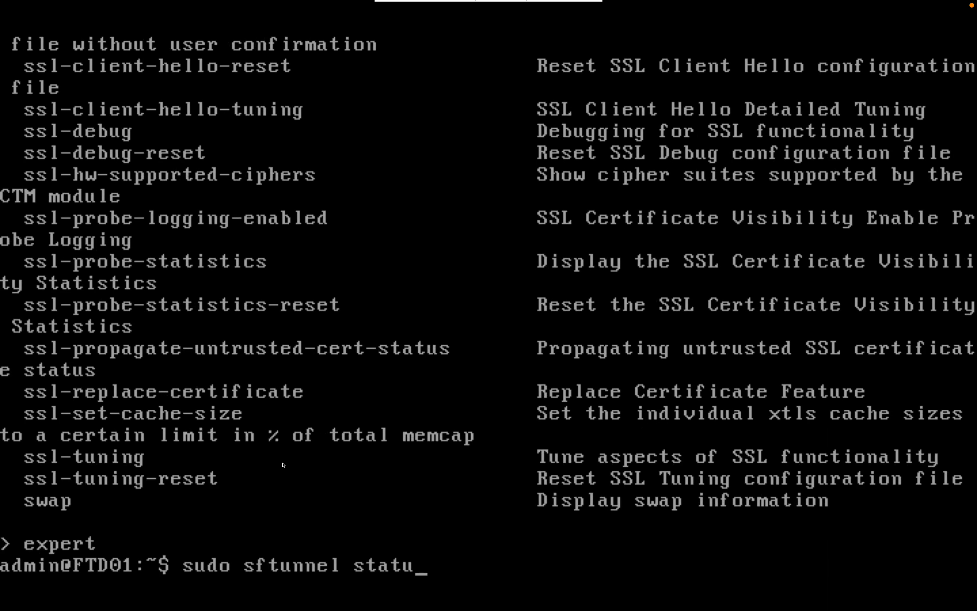
pyautogui.write('s.pl')
pyautogui.press('Return')
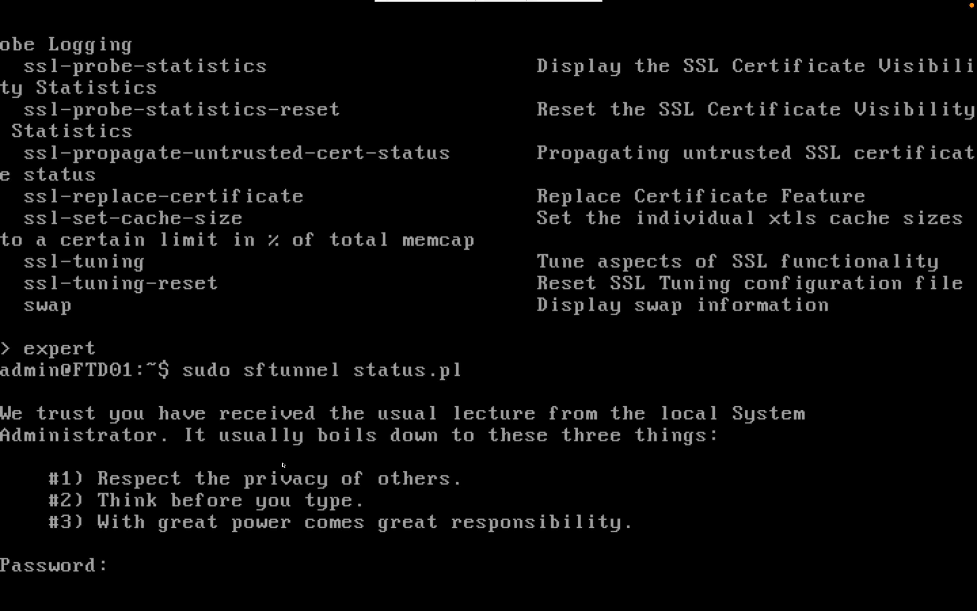
pyautogui.press('Return')
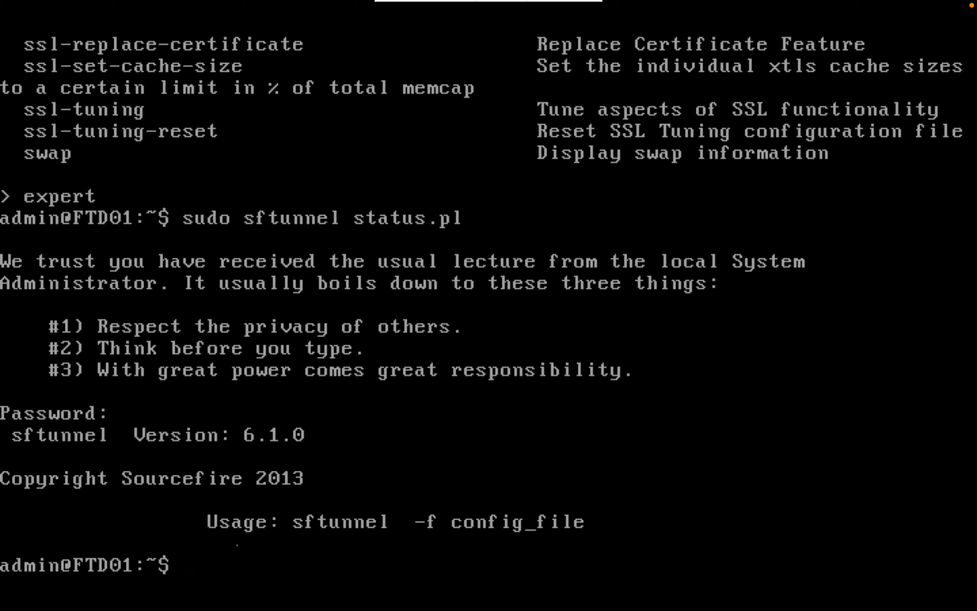
# Expand the Check Registration Config note in the Firepower Tshoot mind map.
pyautogui.hotkey('ctrl', 'Right')
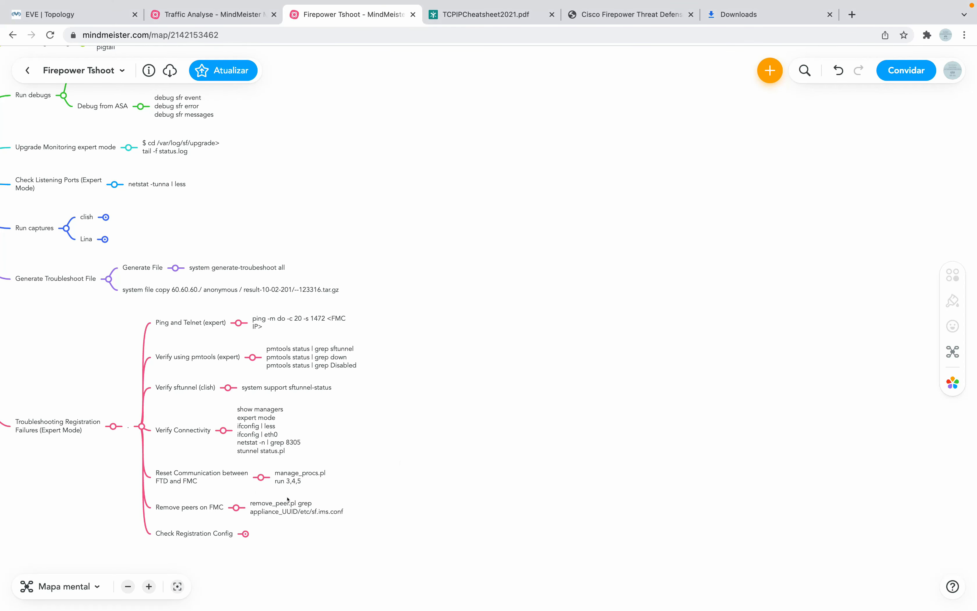
pyautogui.click(245, 534)
pyautogui.hscroll(-1, 218, 410)
pyautogui.scroll(1, 218, 410)
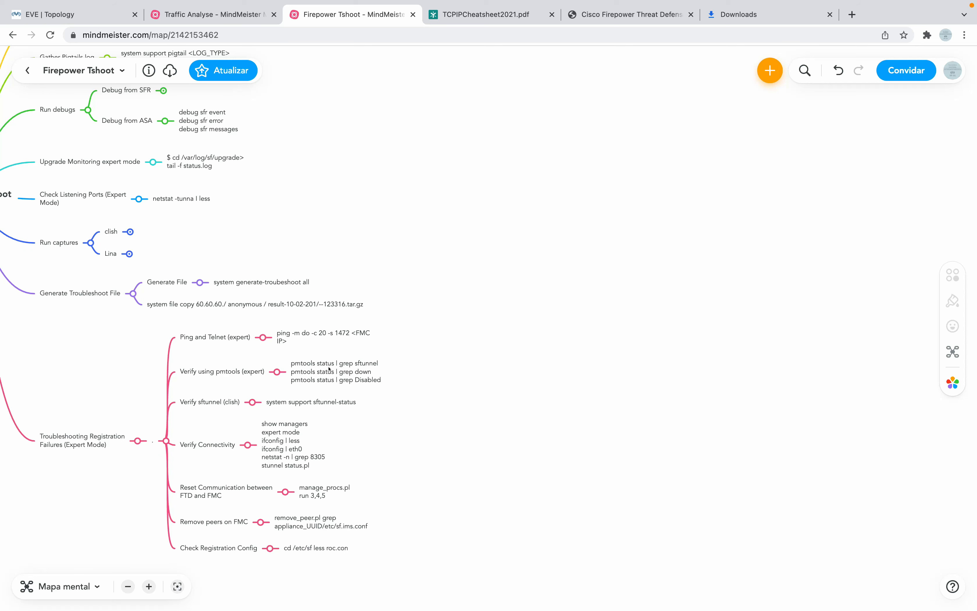
# Run 'pmtools status | grep sftunnel' on the FTD console.
pyautogui.hotkey('ctrl', 'Left')
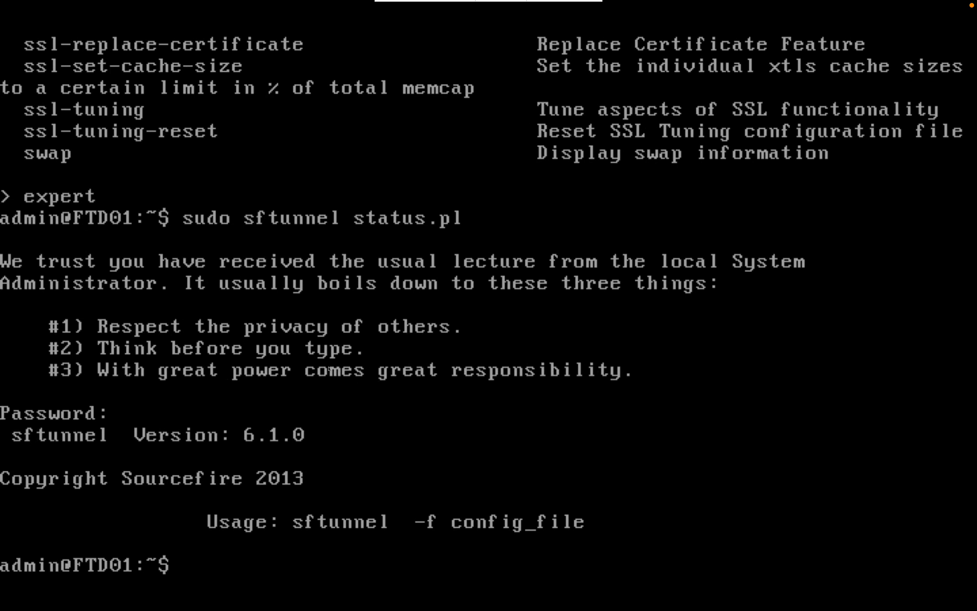
pyautogui.write('pmstatus')
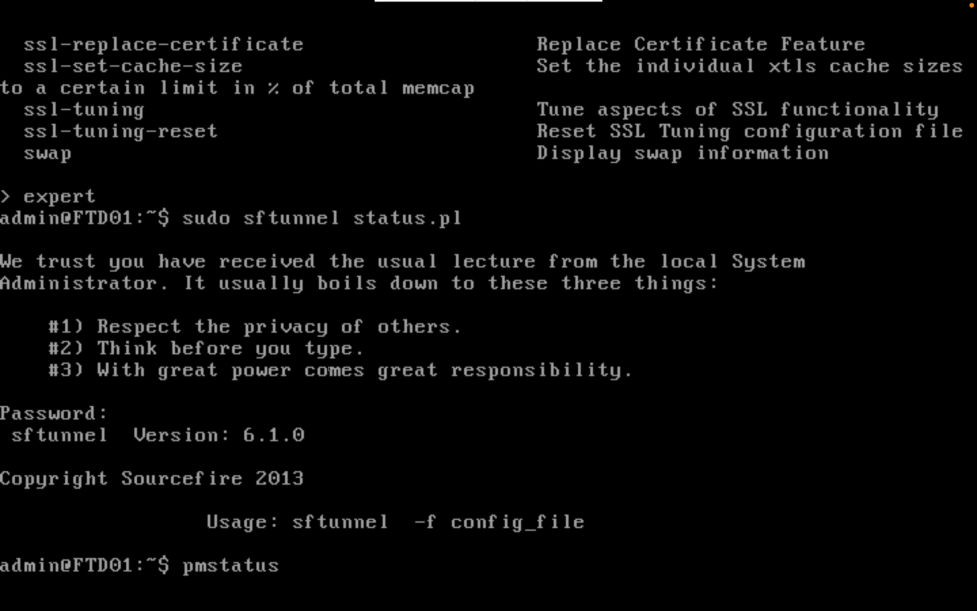
pyautogui.hotkey('ctrl', 'Right')
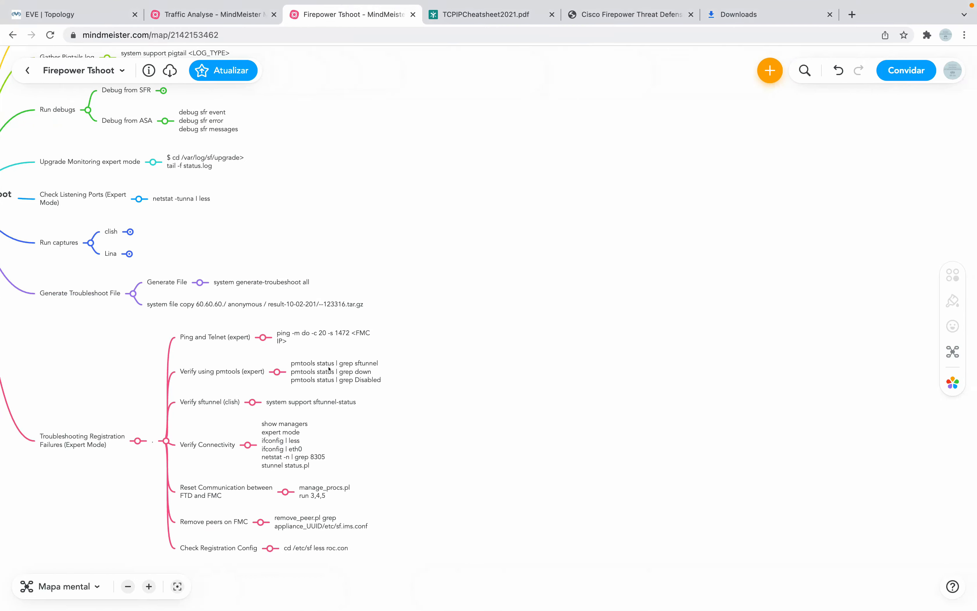
pyautogui.hotkey('ctrl', 'Left')
pyautogui.press('BackSpace')
pyautogui.press('BackSpace')
pyautogui.press('BackSpace')
pyautogui.press('BackSpace')
pyautogui.press('BackSpace')
pyautogui.press('BackSpace')
pyautogui.press('BackSpace')
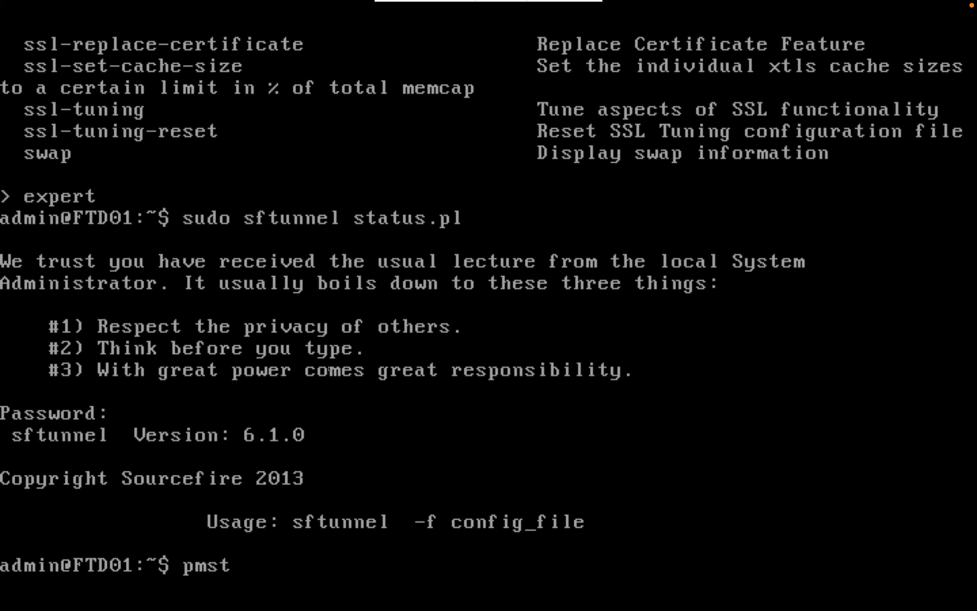
pyautogui.write('tools stat')
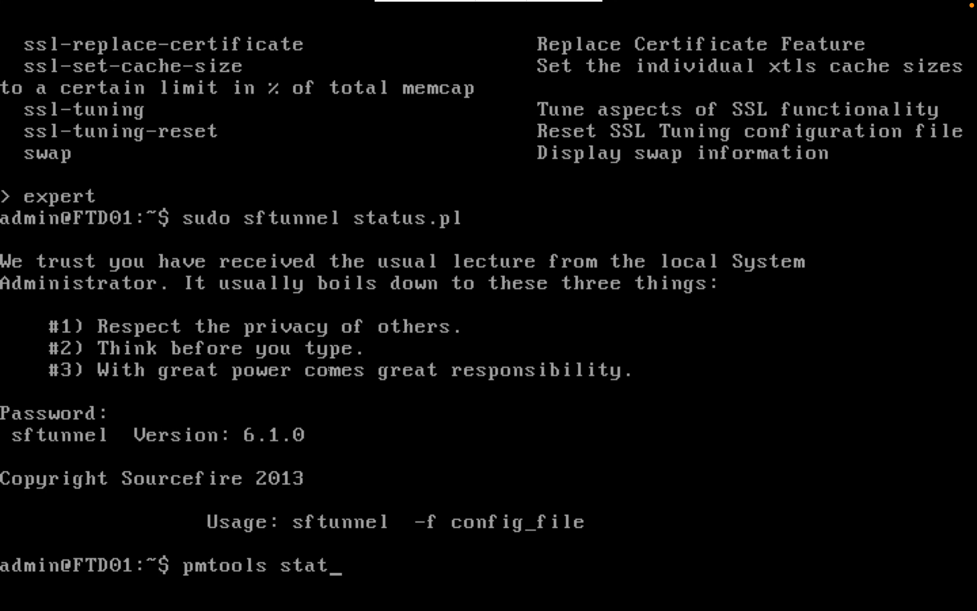
pyautogui.write('us | grep sftunnel\\')
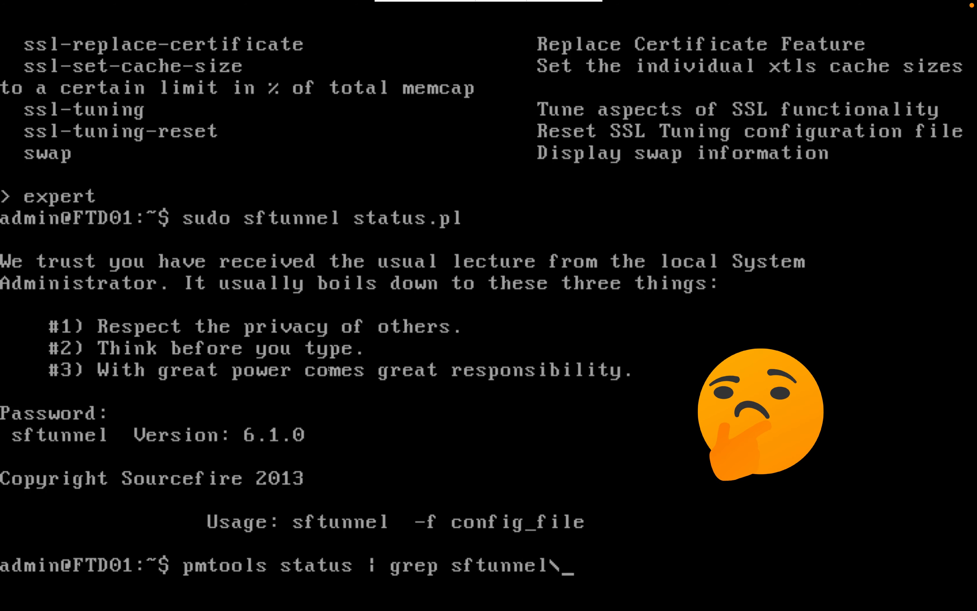
pyautogui.press('BackSpace')
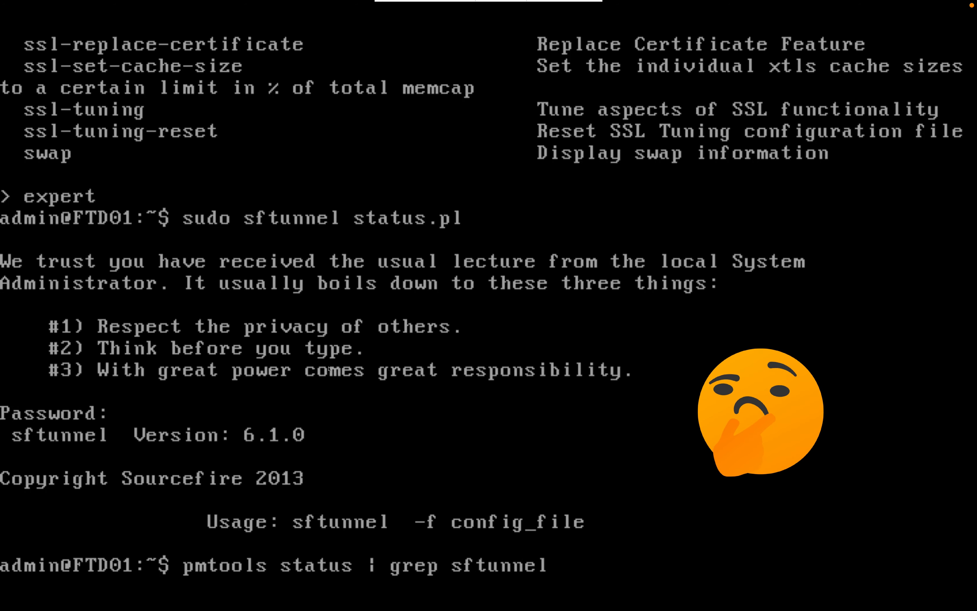
pyautogui.press('Return')
# Rerun the pmtools sftunnel check prefixed with sudo.
pyautogui.press('Up')
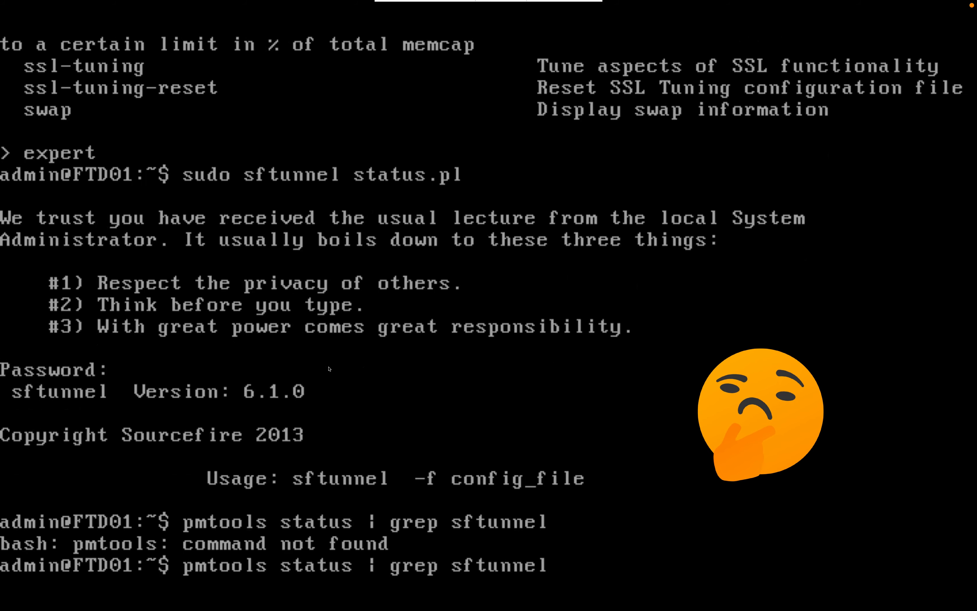
pyautogui.press('Left')
pyautogui.press('Left')
pyautogui.press('Left')
pyautogui.press('Left')
pyautogui.press('Left')
pyautogui.press('Left')
pyautogui.press('Left')
pyautogui.press('Left')
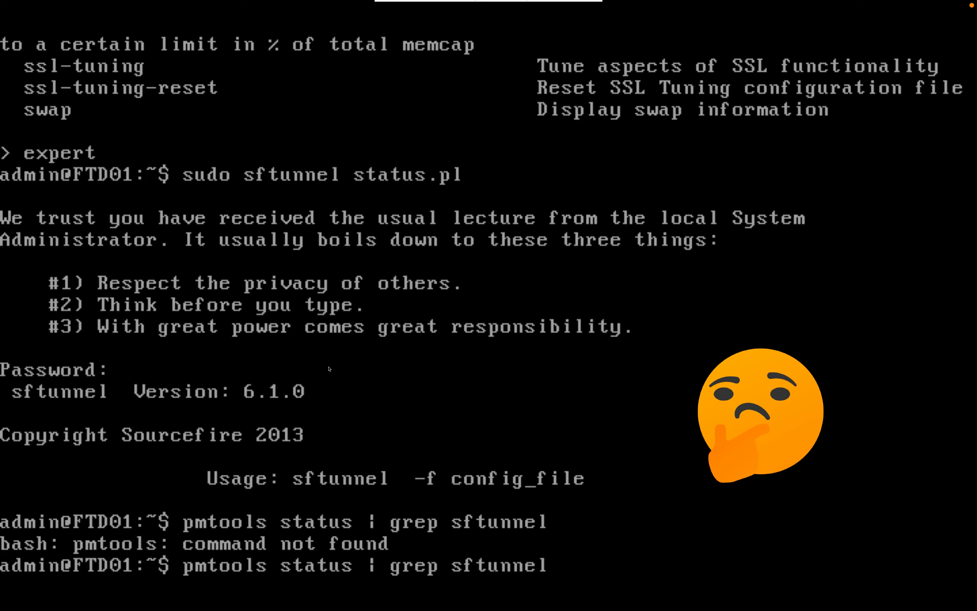
pyautogui.write('sudo')
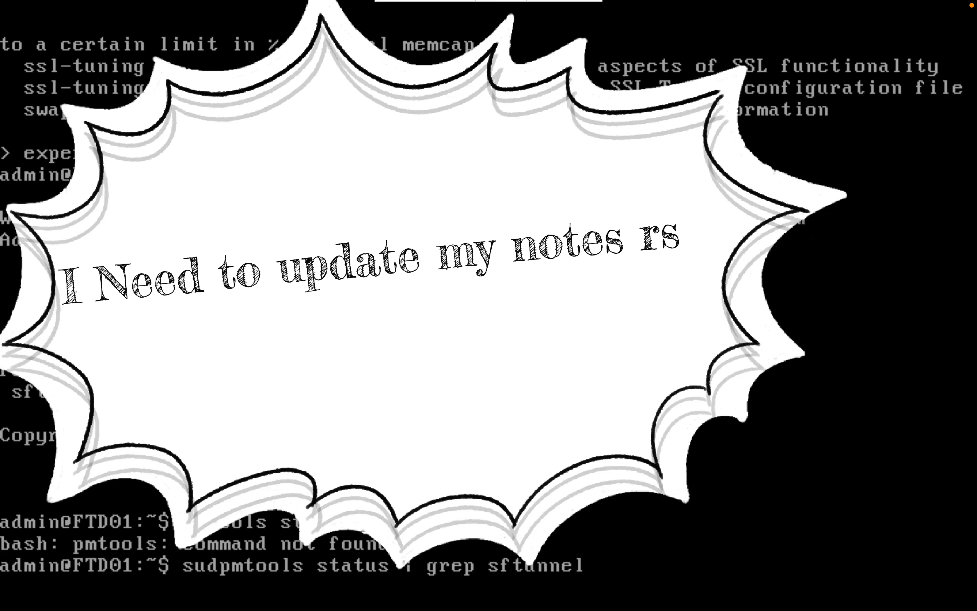
pyautogui.press('Return')
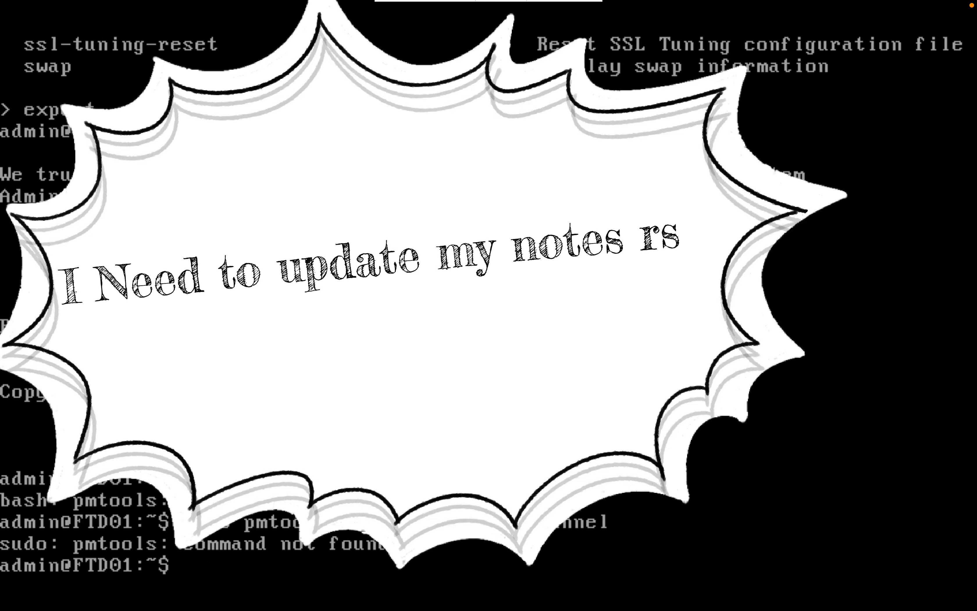
# Move across desktops to the FMC Deployment page in Chrome.
pyautogui.hotkey('ctrl', 'Right')
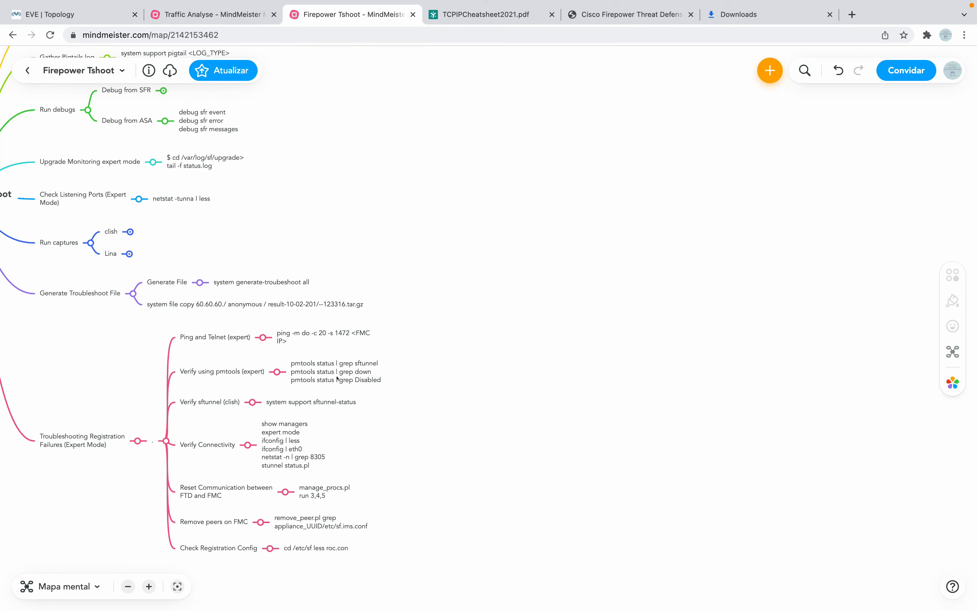
pyautogui.hotkey('ctrl', 'Left')
pyautogui.hotkey('ctrl', 'Right')
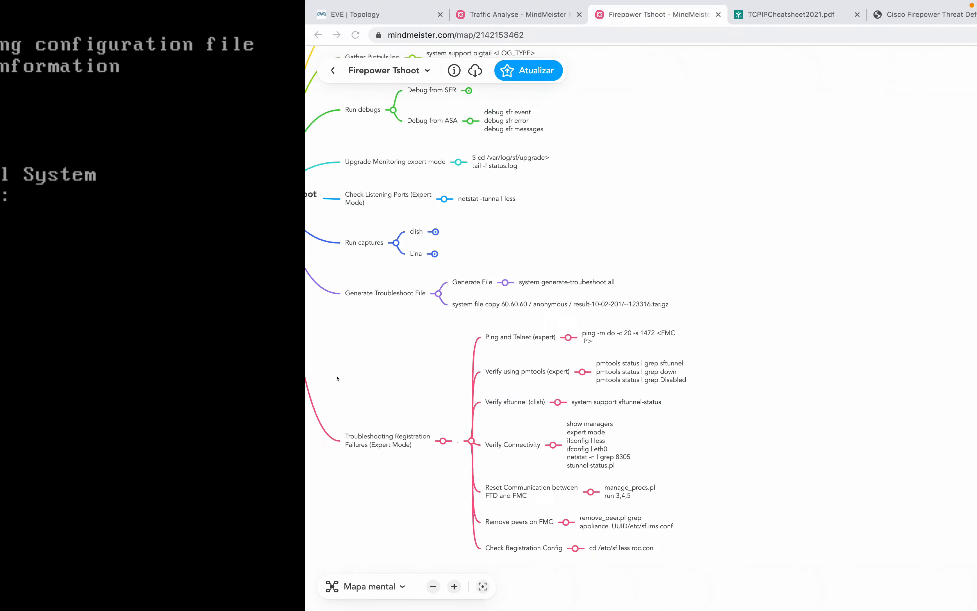
pyautogui.hotkey('ctrl', 'Left')
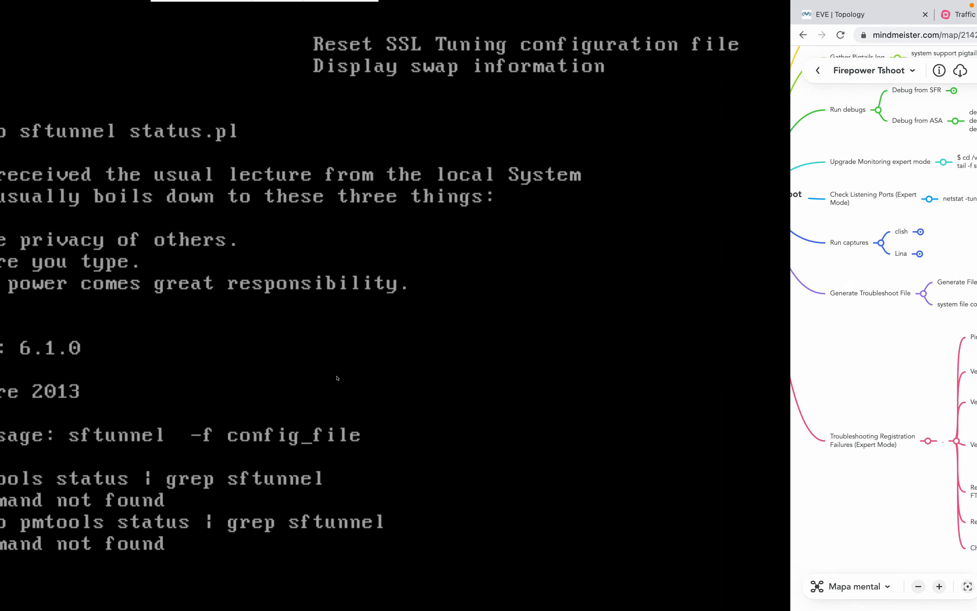
pyautogui.hotkey('ctrl', 'Right')
pyautogui.hotkey('ctrl', 'Right')
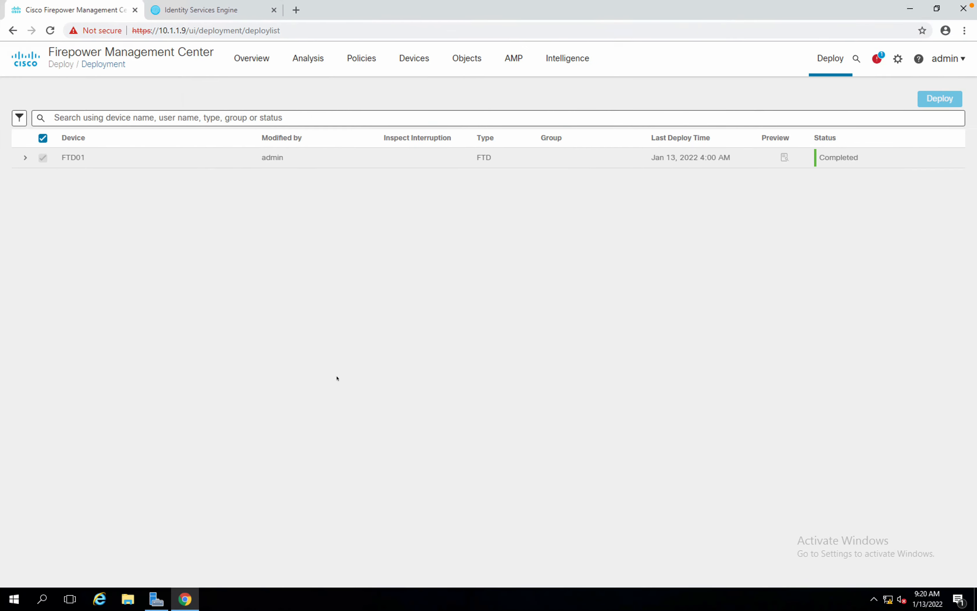
# Confirm FTD01's deployment completed, exit expert mode, and run show ip on the console.
pyautogui.click(375, 290)
pyautogui.hotkey('ctrl', 'Left')
pyautogui.hotkey('ctrl', 'Left')
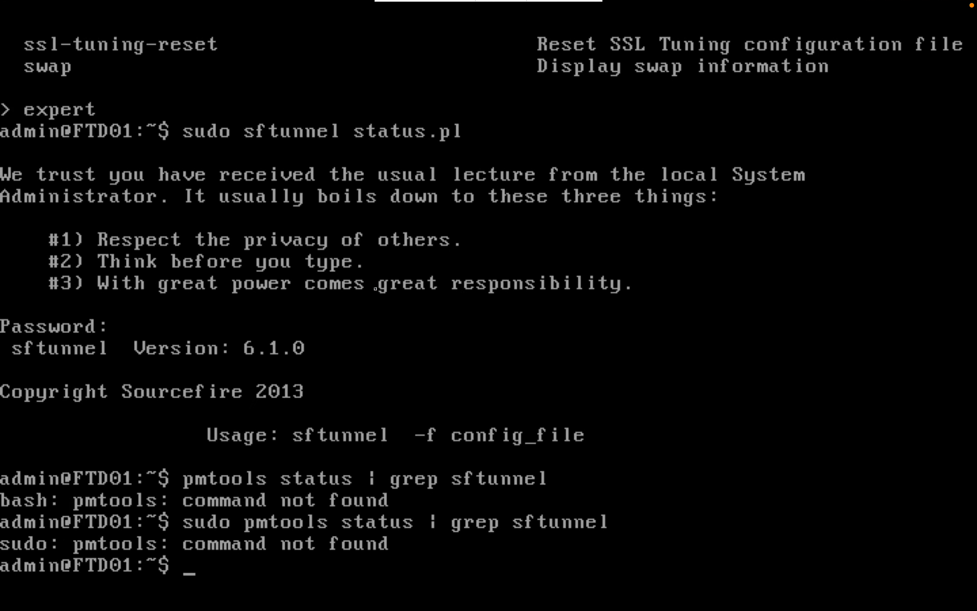
pyautogui.click(375, 288)
pyautogui.write('exit')
pyautogui.press('Return')
pyautogui.press('Return')
pyautogui.press('Return')
pyautogui.press('Return')
pyautogui.press('Return')
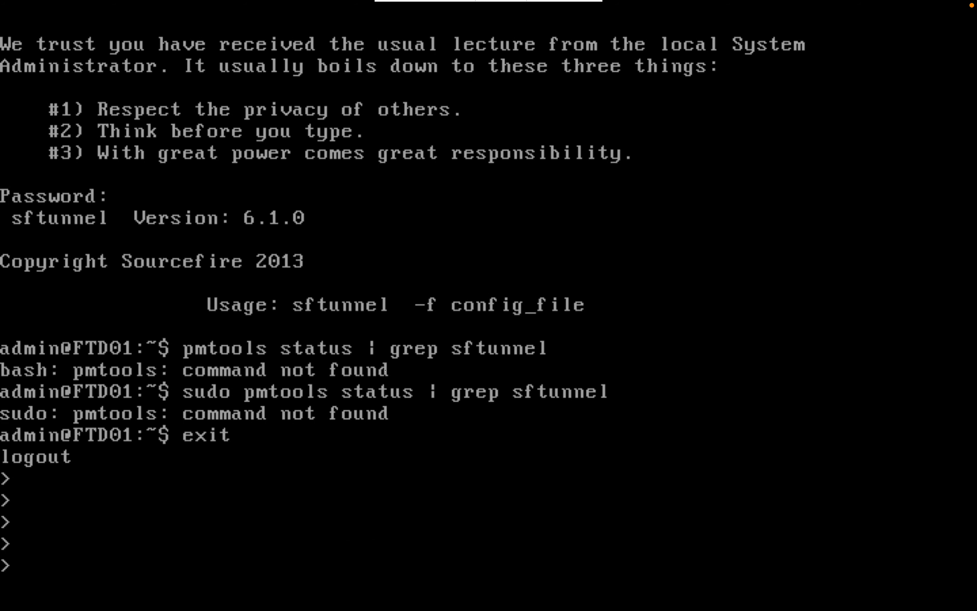
pyautogui.write('show ip')
pyautogui.press('Return')
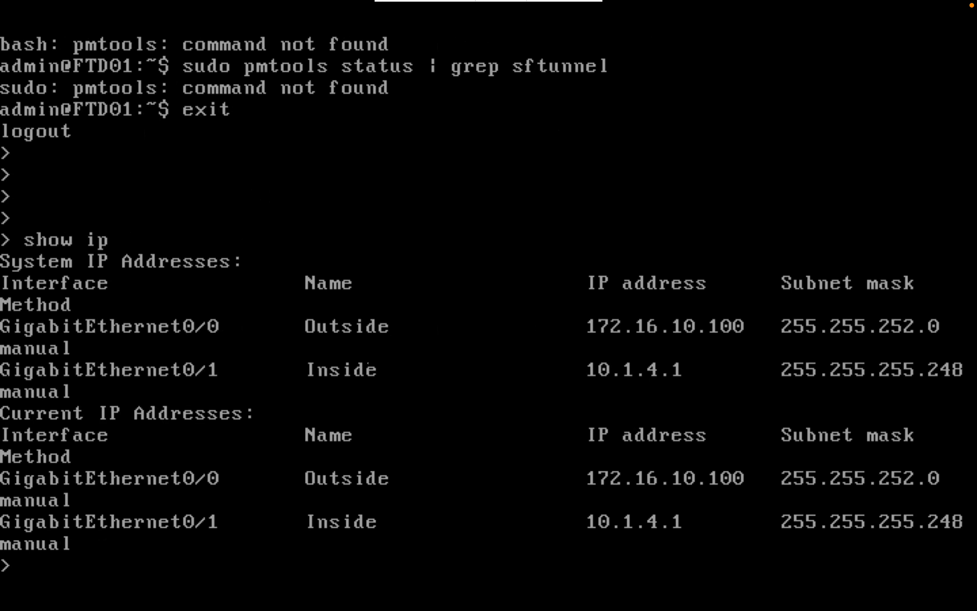
# Ping 10.1.4.5 successfully and run show route to view the routing table.
pyautogui.write('ping 10.1.4')
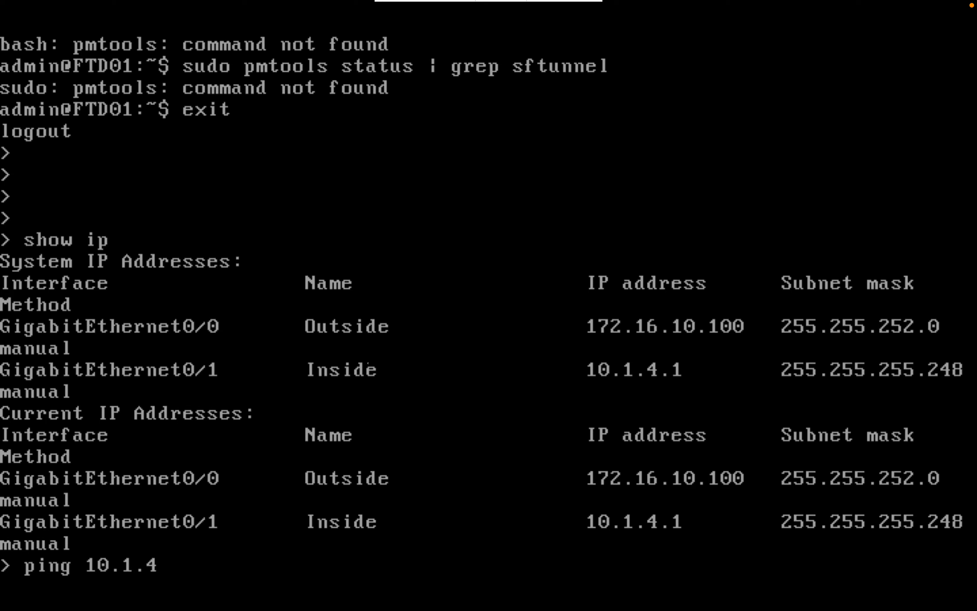
pyautogui.write('.5')
pyautogui.press('Return')
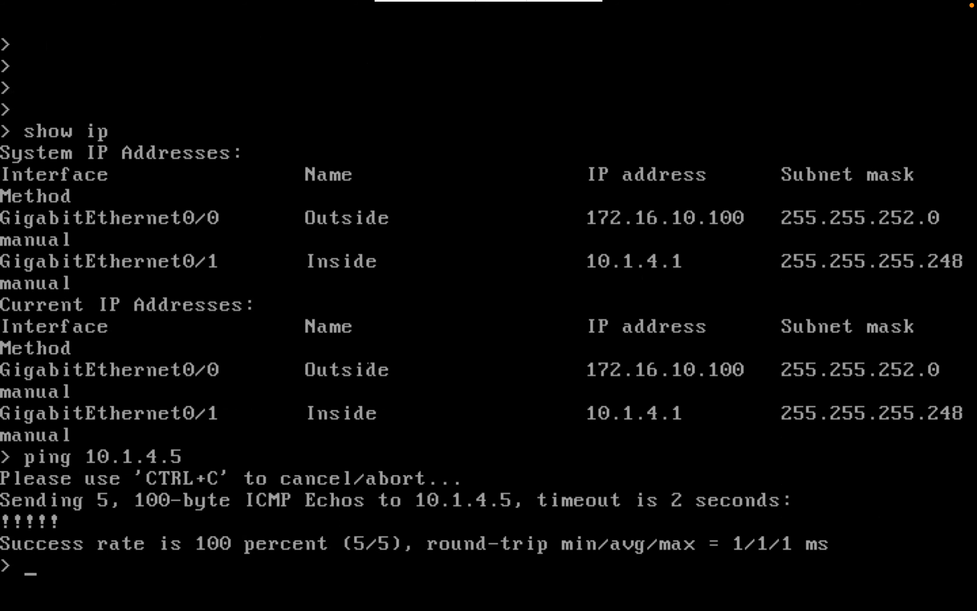
pyautogui.press('Return')
pyautogui.press('Return')
pyautogui.press('Return')
pyautogui.write('sho')
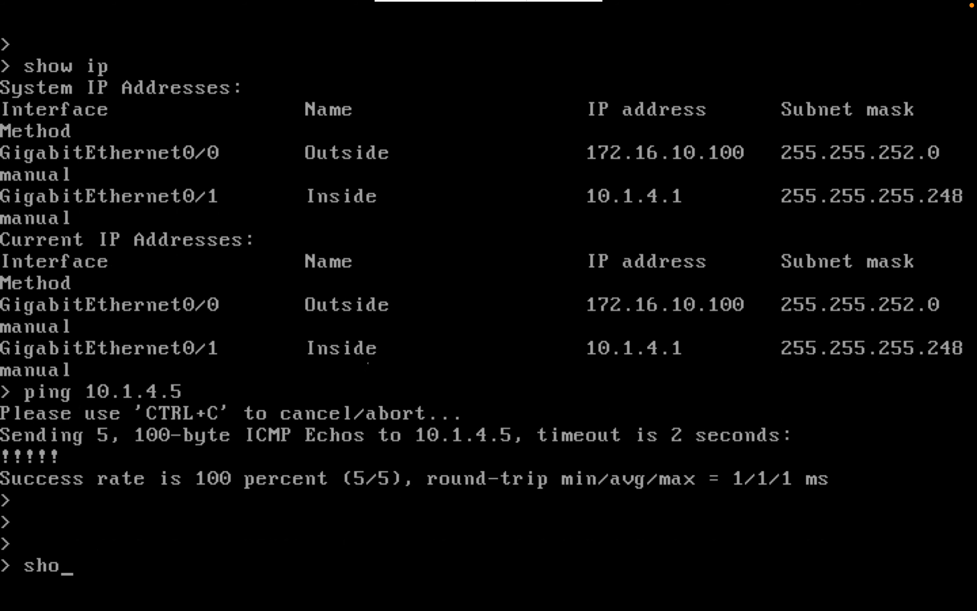
pyautogui.write('w route')
pyautogui.press('Return')
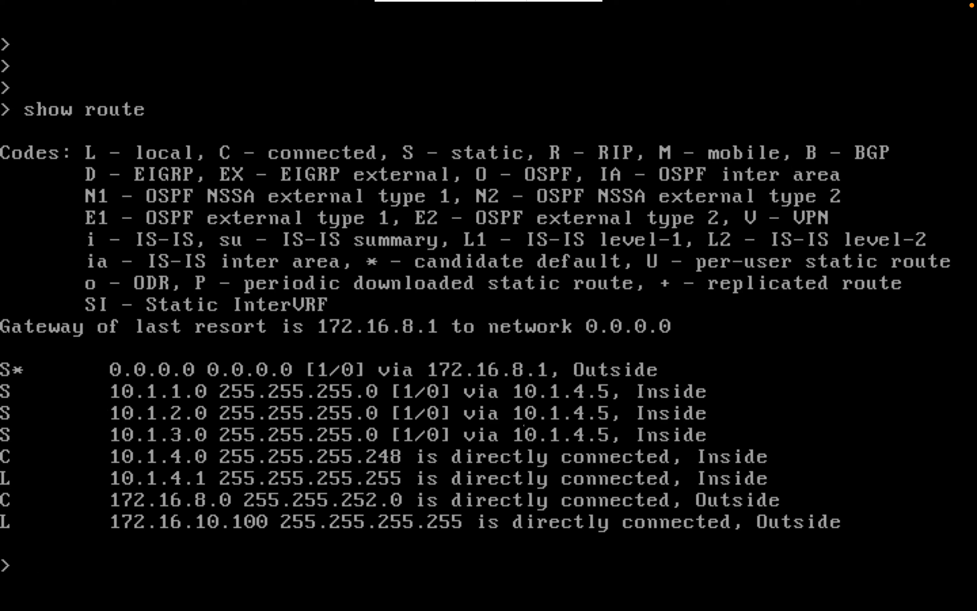
# Ping the gateways 10.1.1.254 and 10.1.2.254.
pyautogui.write('ping 10.')
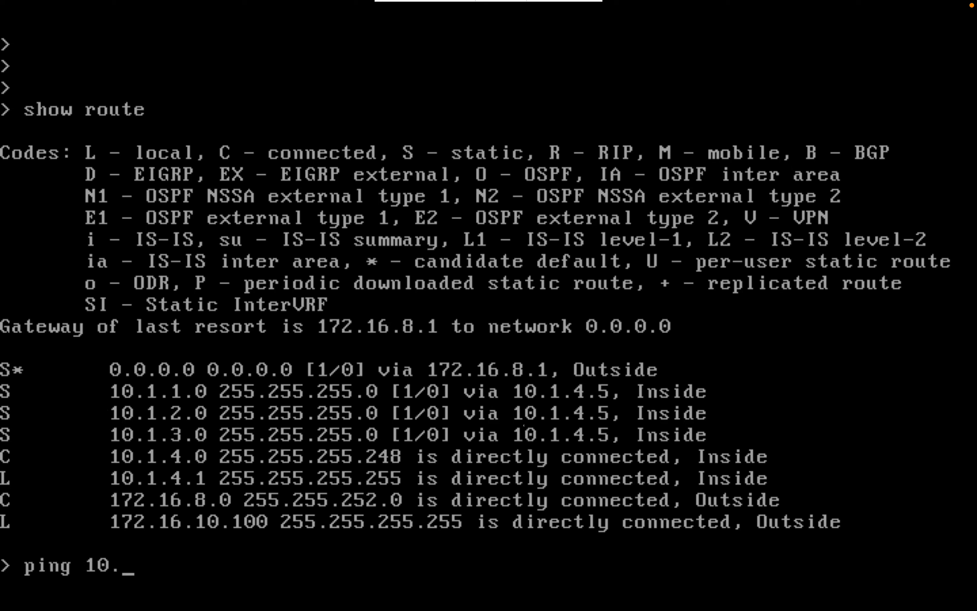
pyautogui.write('1.1.')
pyautogui.press('BackSpace')
pyautogui.write('.254')
pyautogui.press('Return')
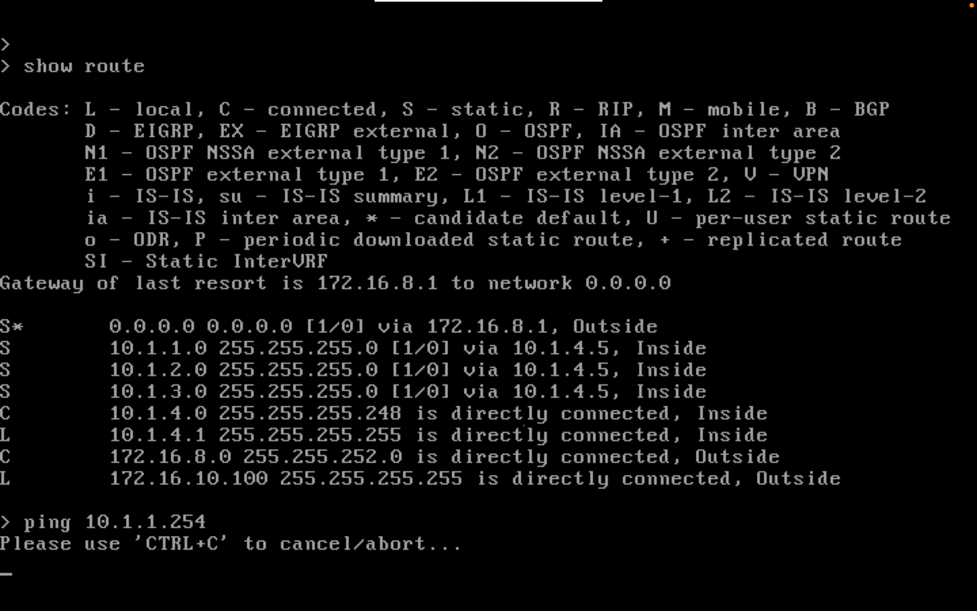
pyautogui.press('Up')
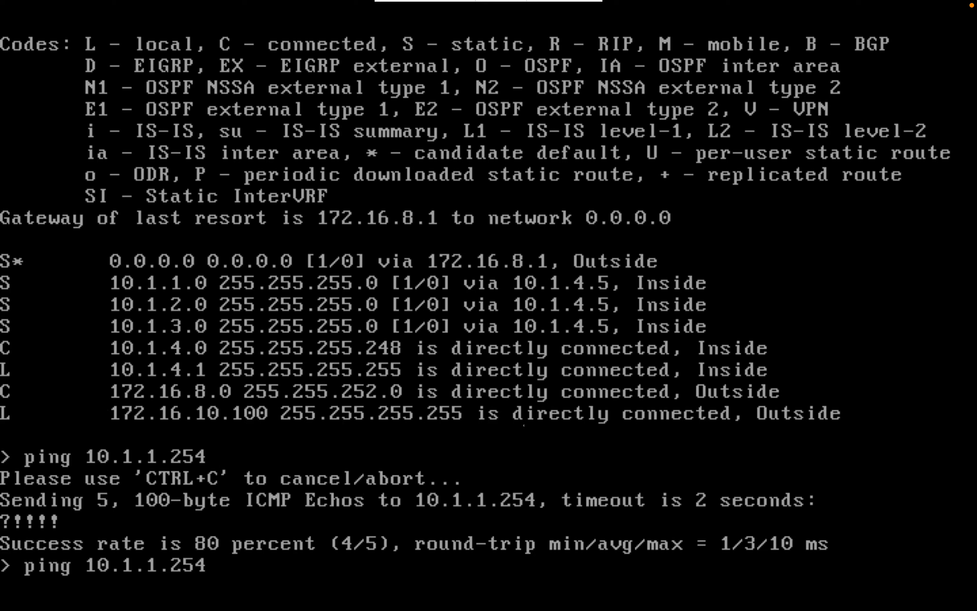
pyautogui.press('Left')
pyautogui.press('Left')
pyautogui.press('Left')
pyautogui.press('Left')
pyautogui.press('BackSpace')
pyautogui.write('2')
pyautogui.press('Return')
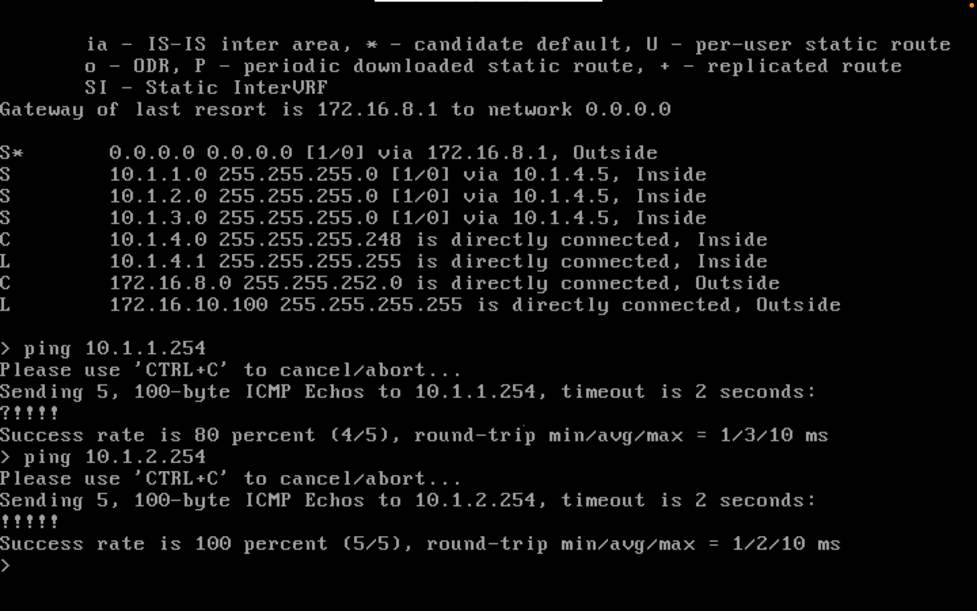
# Ping the gateway 10.1.3.254, then return to the troubleshooting notes map.
pyautogui.press('Up')
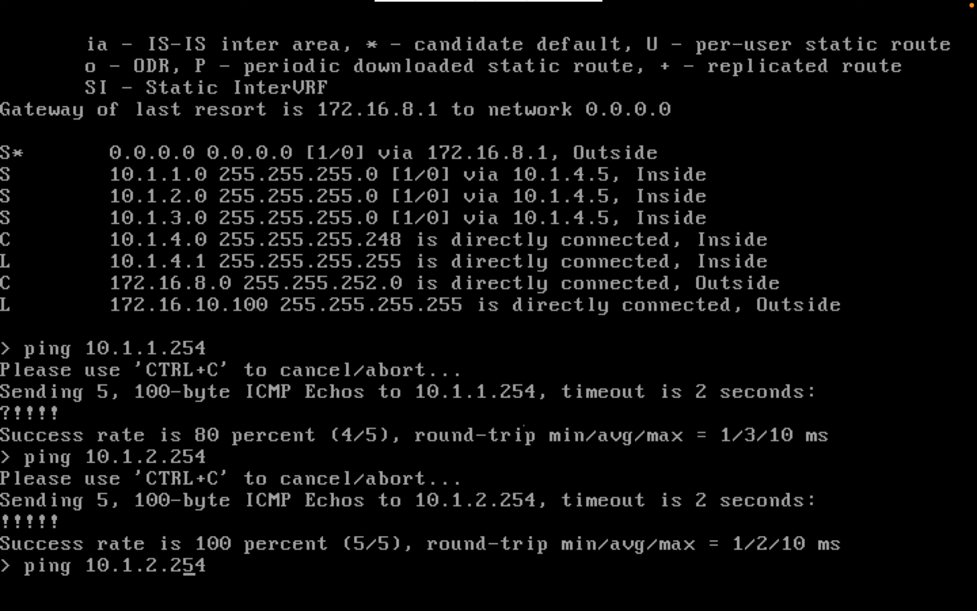
pyautogui.press('Left')
pyautogui.press('Left')
pyautogui.press('Left')
pyautogui.press('Right')
pyautogui.press('BackSpace')
pyautogui.write('3')
pyautogui.press('Return')
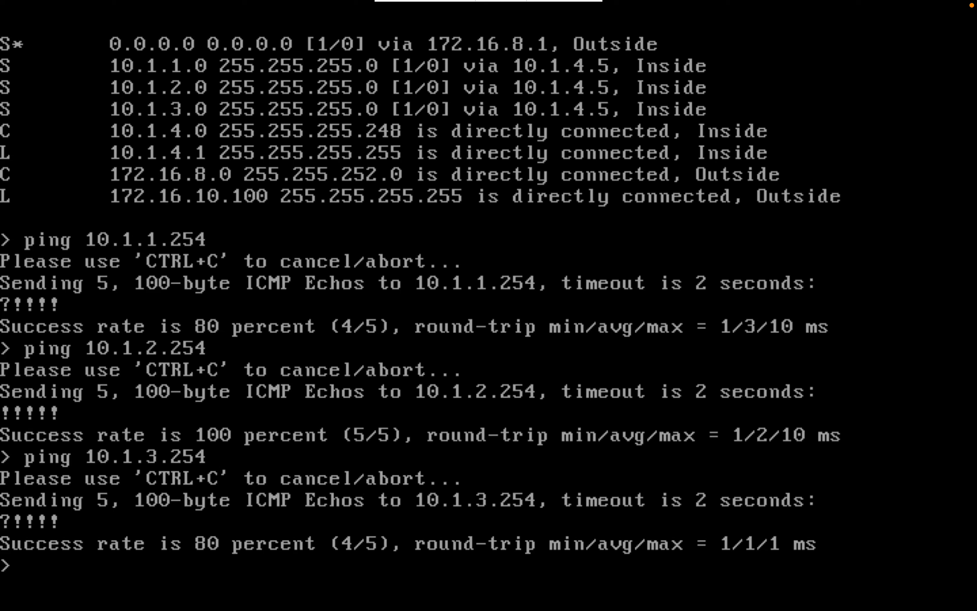
pyautogui.hotkey('ctrl', 'Right')
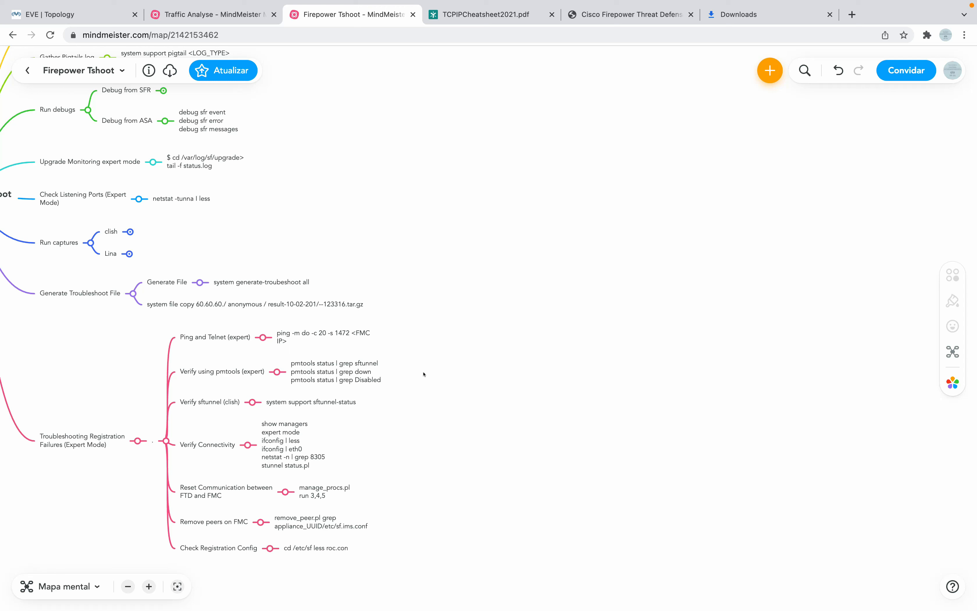
# Switch to the EVE | Topology tab showing the FMC and FTD Integration lab diagram.
pyautogui.click(107, 17)
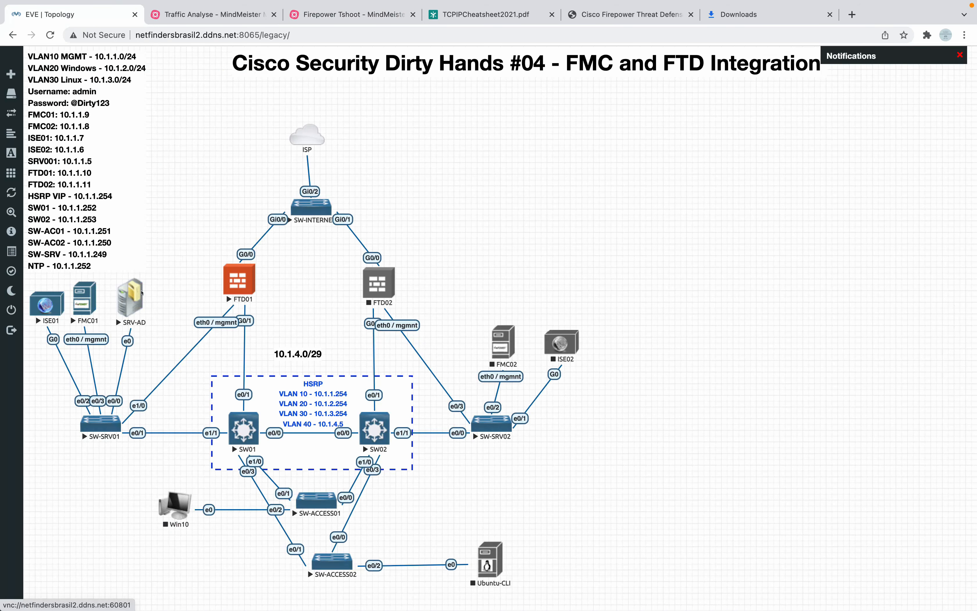